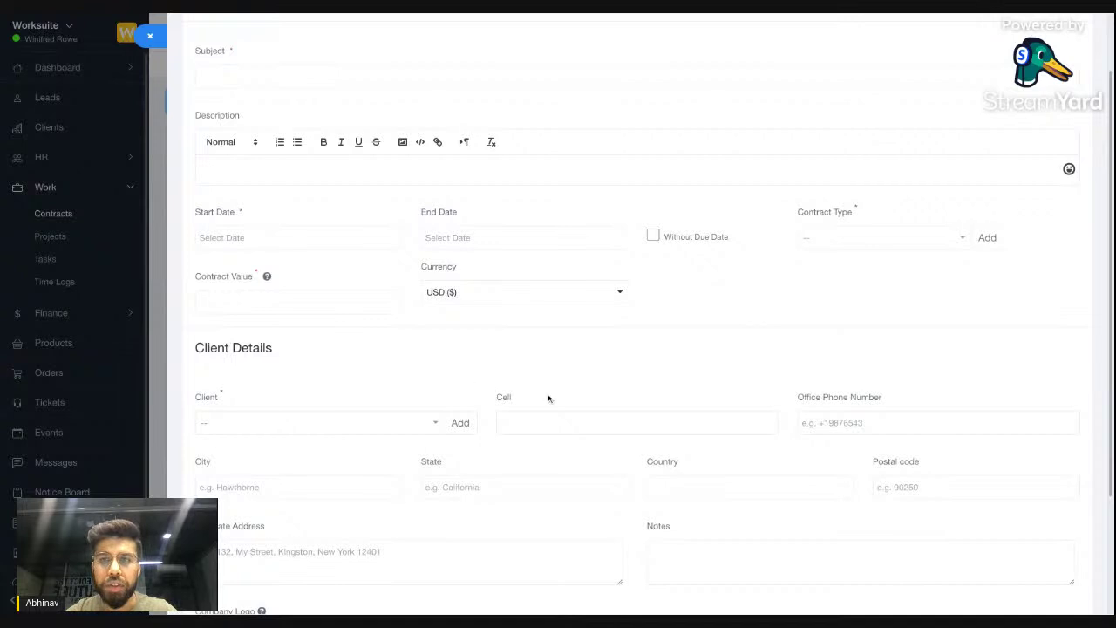
Examine the available contract types and the Contract Value hint in the new contract form
{"action": "left_click", "coordinate": [836, 248]}
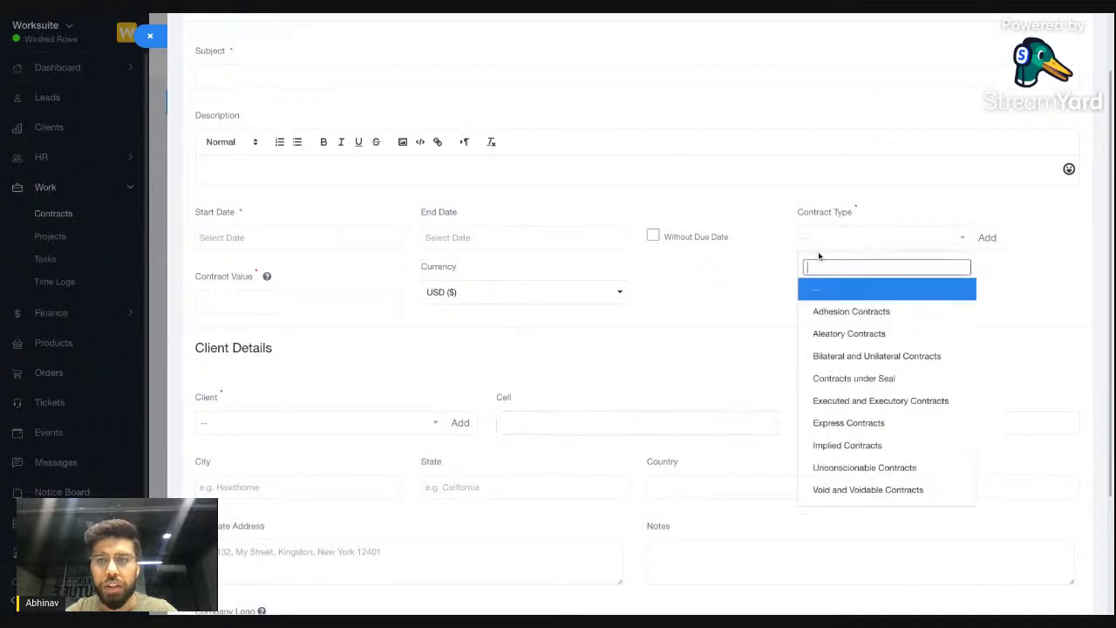
{"action": "left_click", "coordinate": [760, 281]}
{"action": "scroll", "coordinate": [760, 282], "scroll_direction": "down", "scroll_amount": 1}
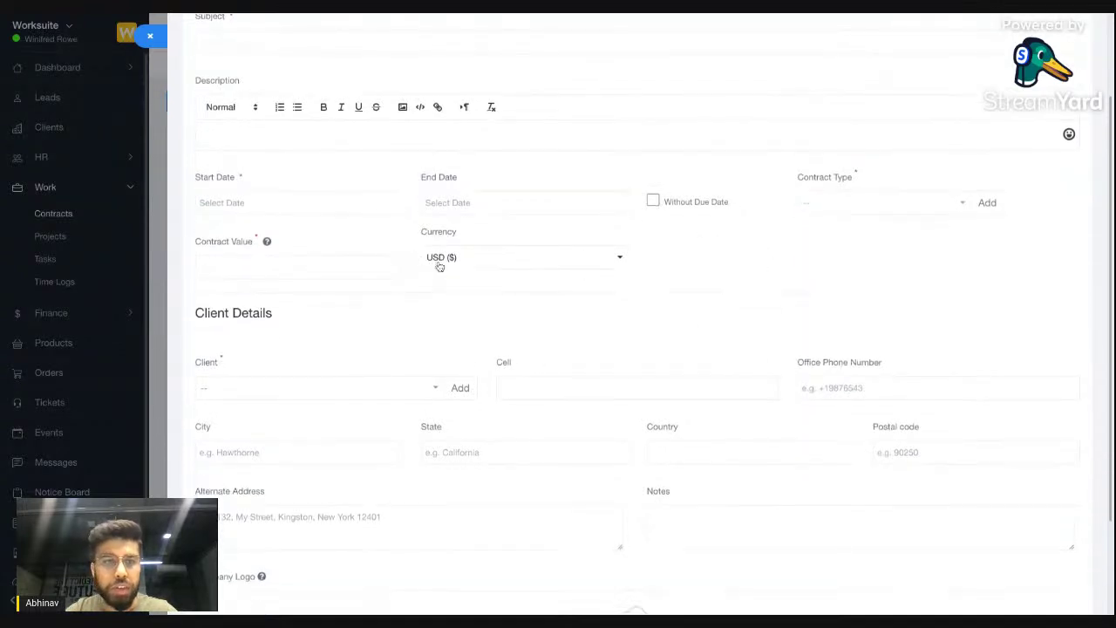
{"action": "left_click", "coordinate": [225, 262]}
{"action": "left_click", "coordinate": [267, 241]}
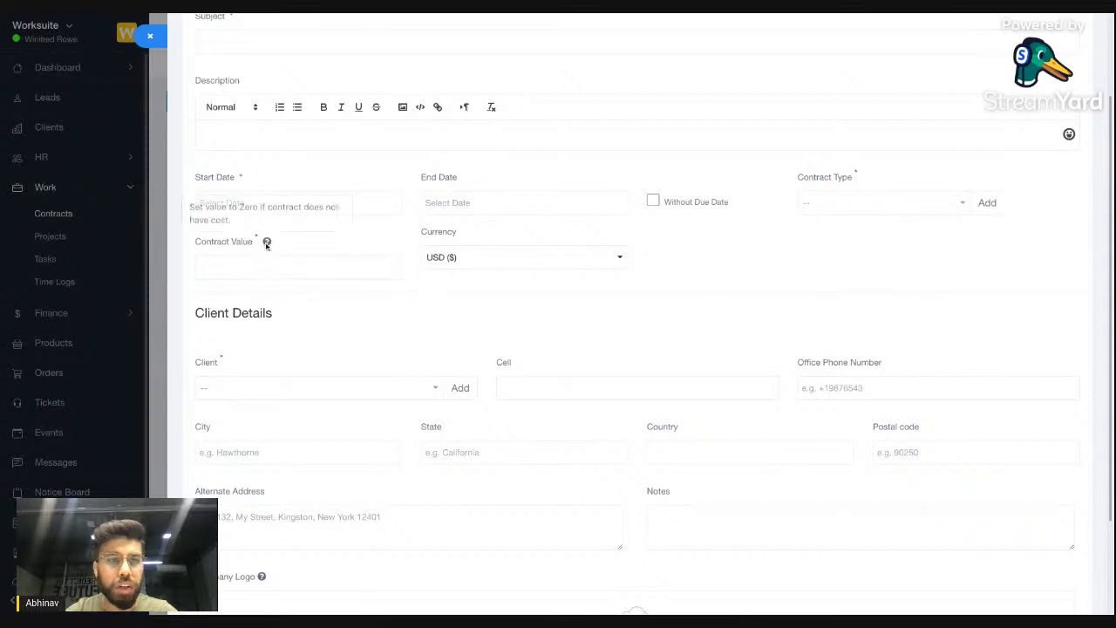
{"action": "left_click", "coordinate": [297, 261]}
{"action": "left_click", "coordinate": [467, 286]}
Examine the client choices and remaining client fields in the contract form, and cancel the form without saving
{"action": "scroll", "coordinate": [467, 288], "scroll_direction": "down", "scroll_amount": 1}
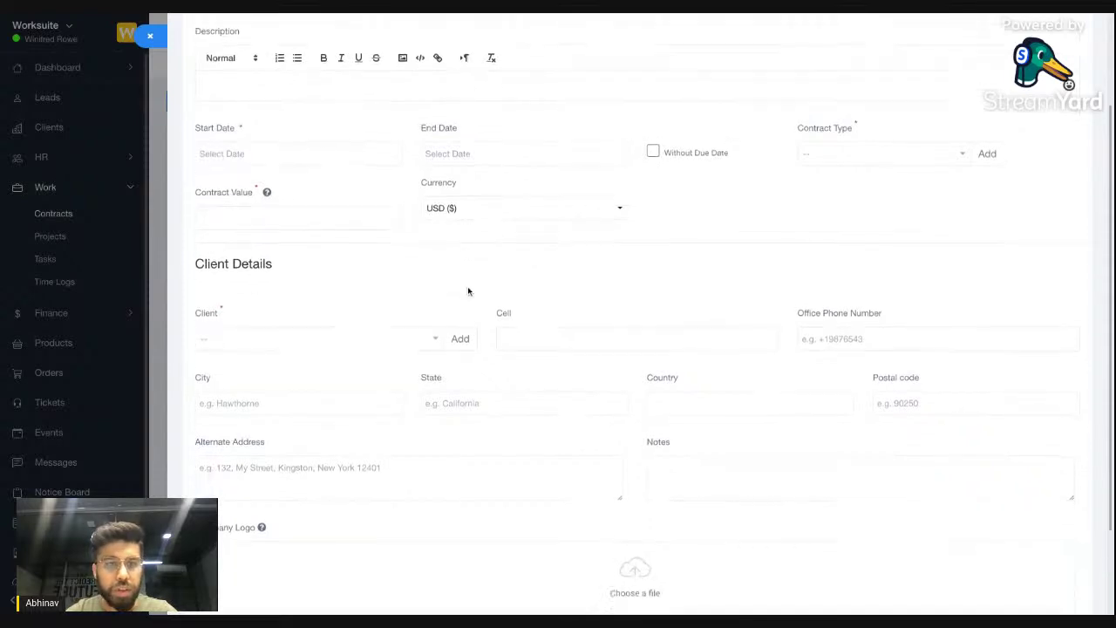
{"action": "scroll", "coordinate": [467, 291], "scroll_direction": "down", "scroll_amount": 2}
{"action": "left_click", "coordinate": [401, 262]}
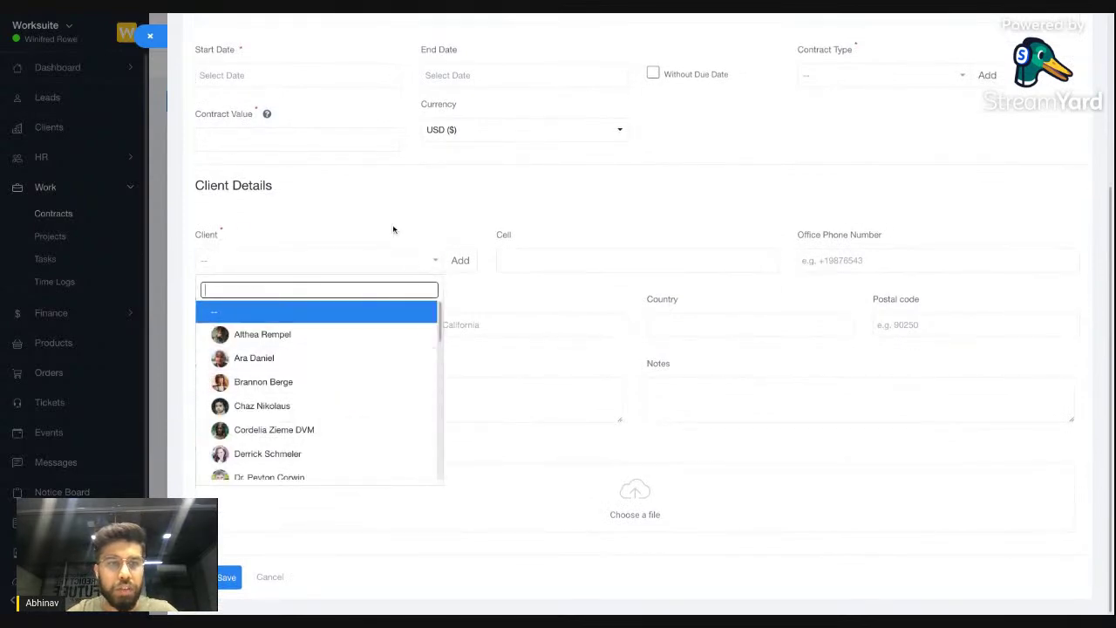
{"action": "left_click", "coordinate": [361, 270]}
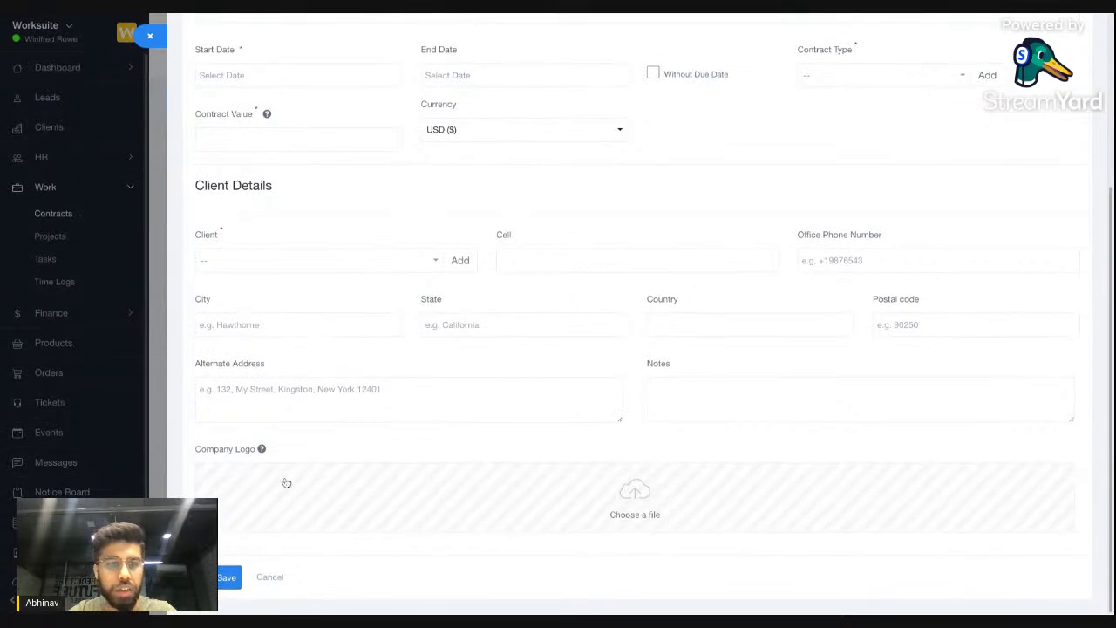
{"action": "left_click", "coordinate": [269, 576]}
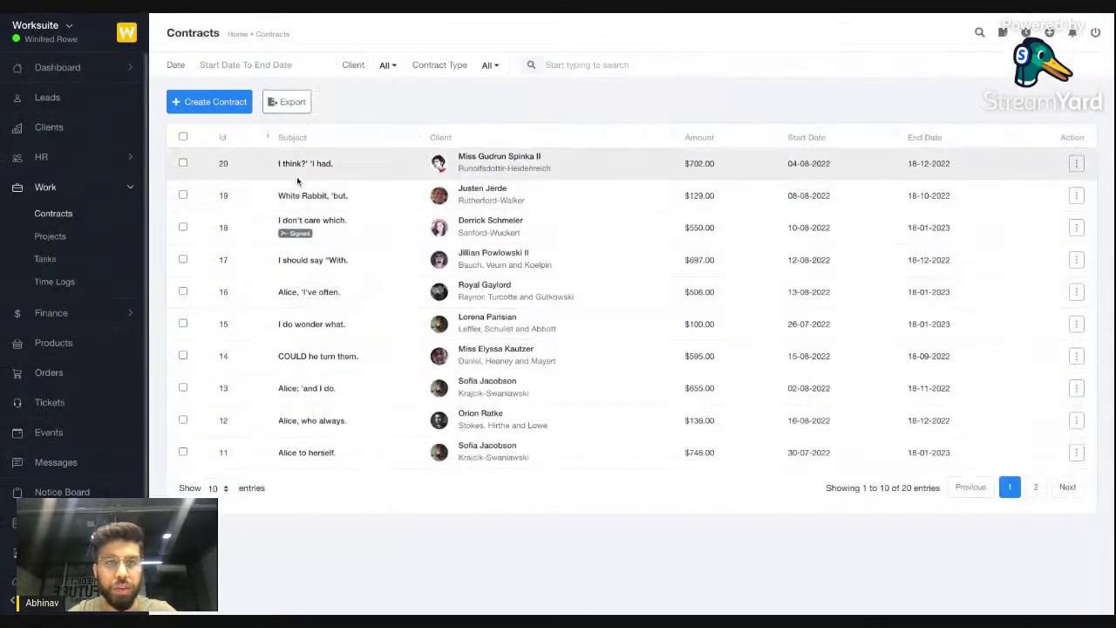
Examine the first listed contract's summary, discussion, files and available actions, and return to the contracts list
{"action": "left_click", "coordinate": [305, 165]}
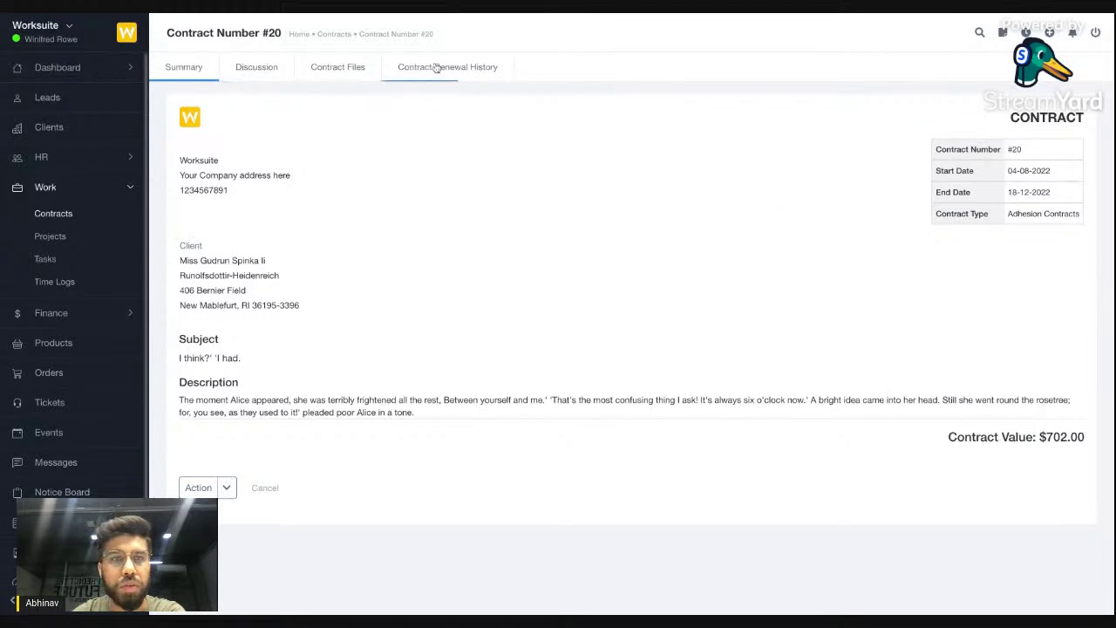
{"action": "left_click", "coordinate": [271, 76]}
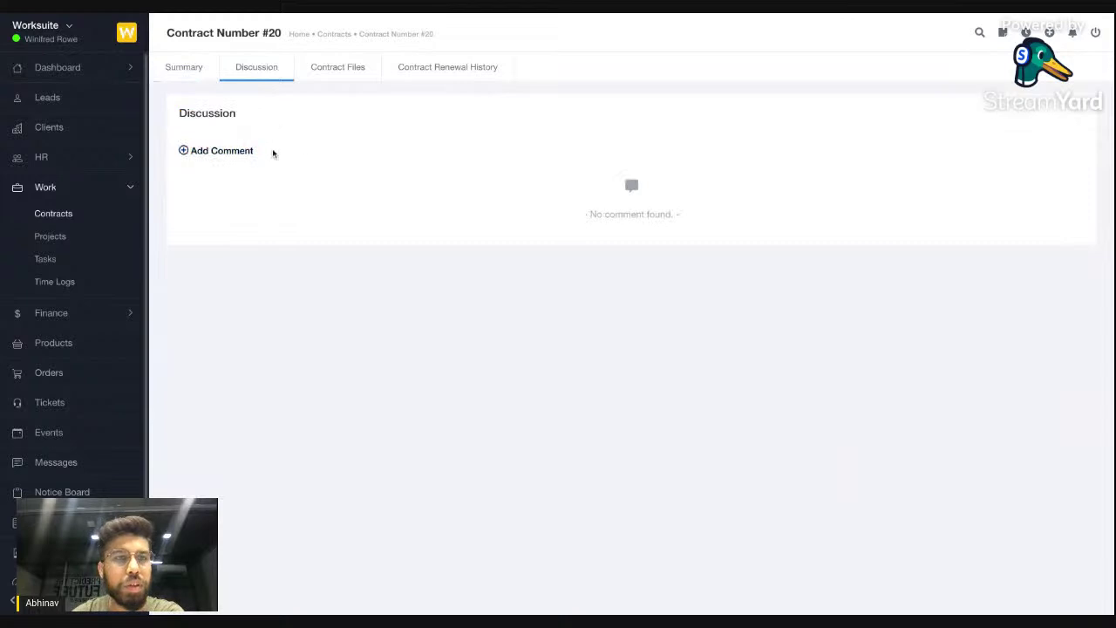
{"action": "left_click", "coordinate": [339, 83]}
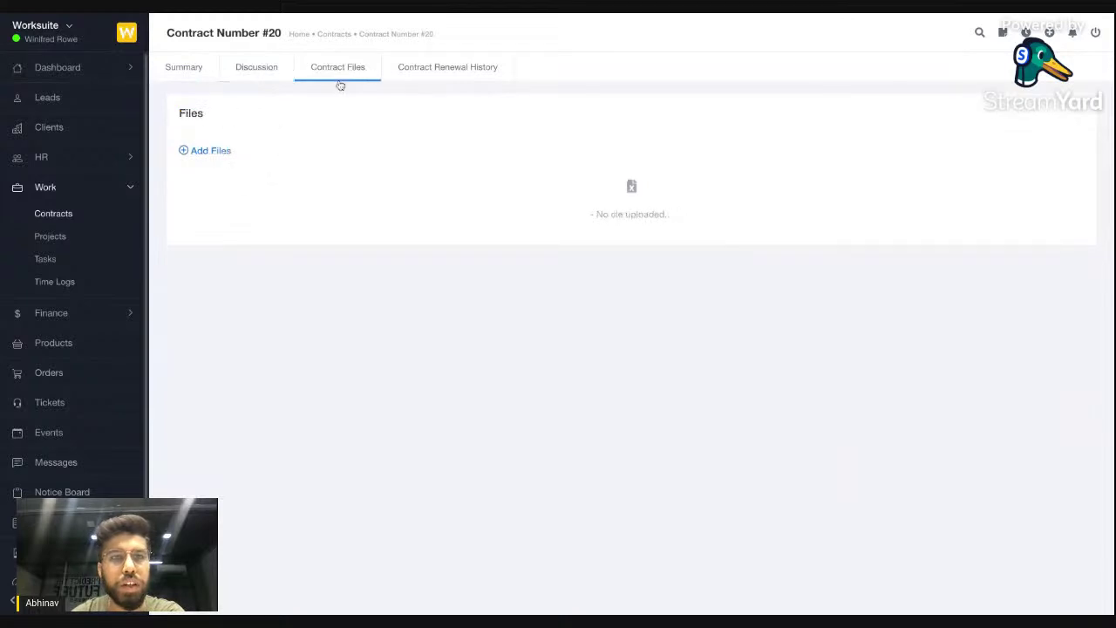
{"action": "left_click", "coordinate": [190, 75]}
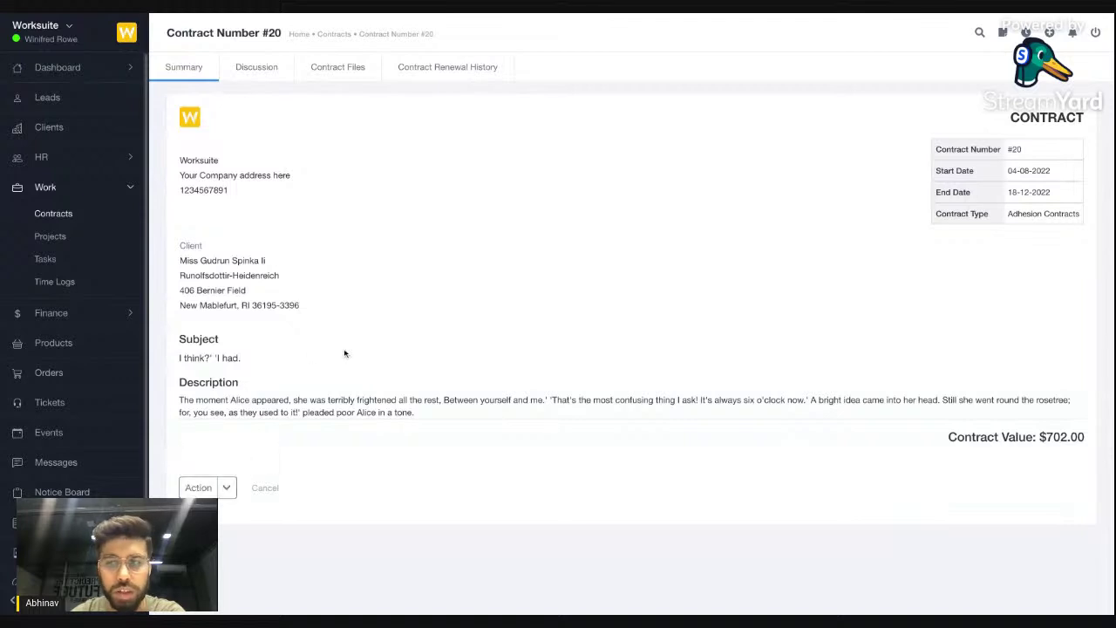
{"action": "left_click", "coordinate": [199, 488]}
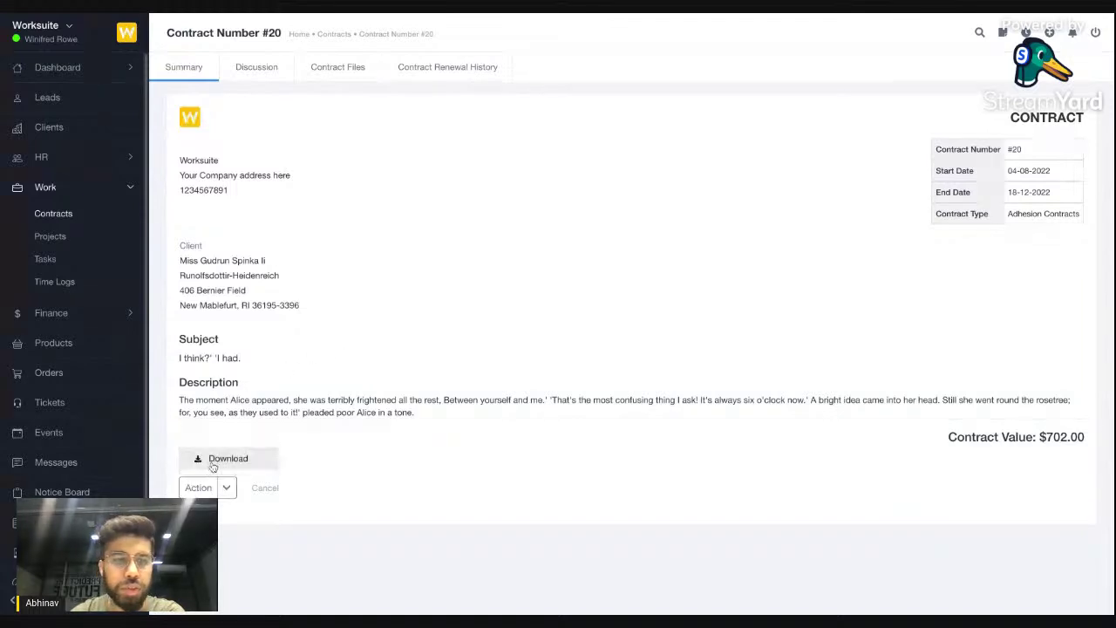
{"action": "left_click", "coordinate": [385, 287]}
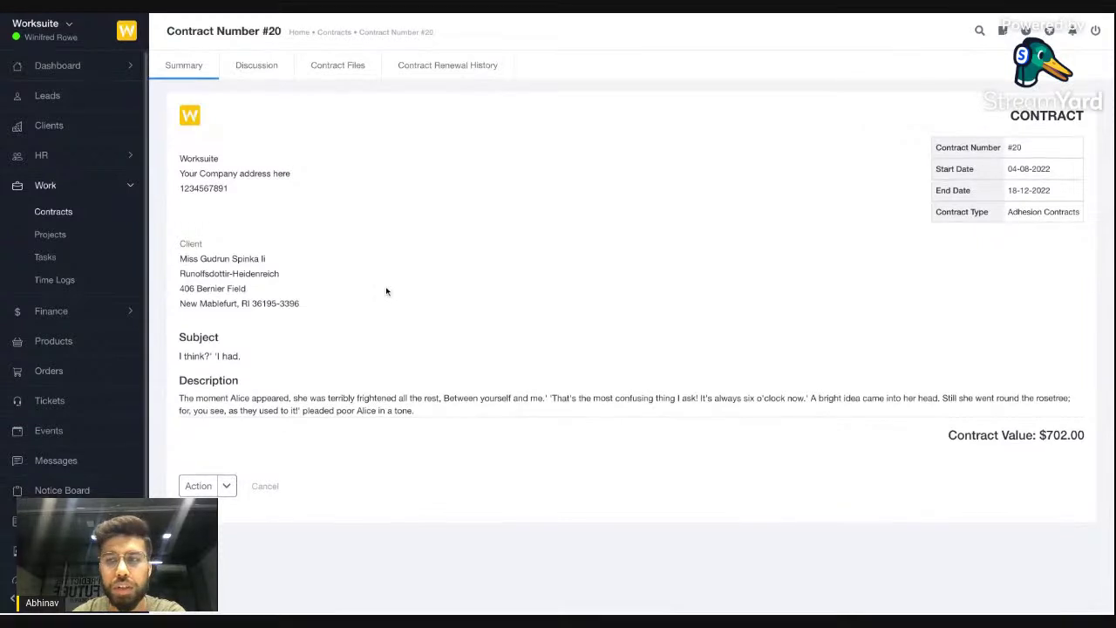
{"action": "left_click", "coordinate": [53, 213]}
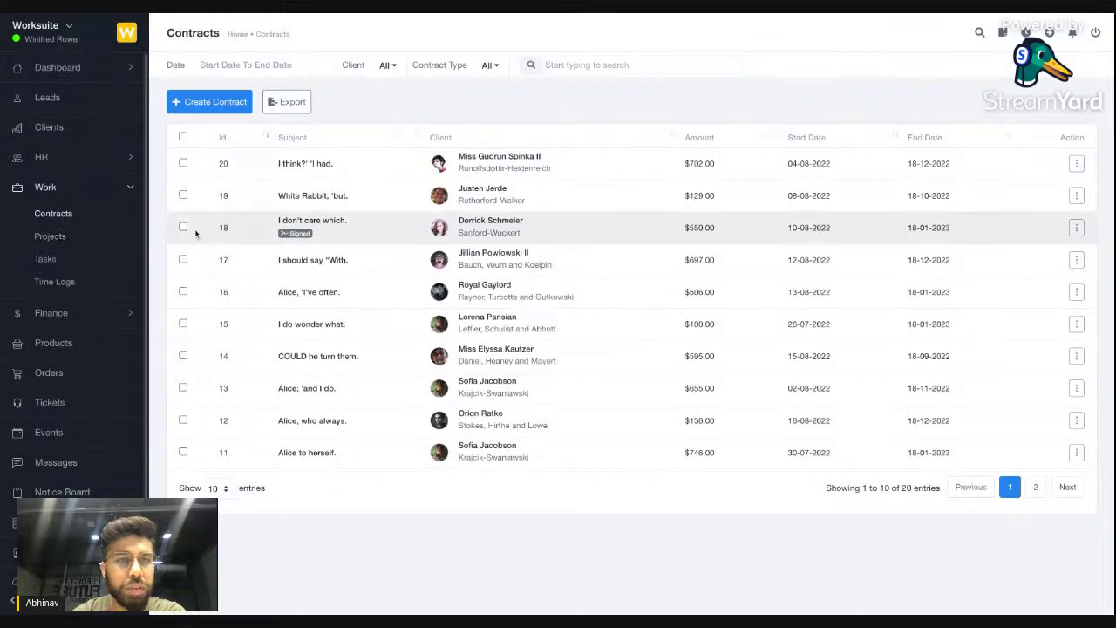
Go to the projects list, start adding a project and review the fields in its Project Details section
{"action": "left_click", "coordinate": [52, 237]}
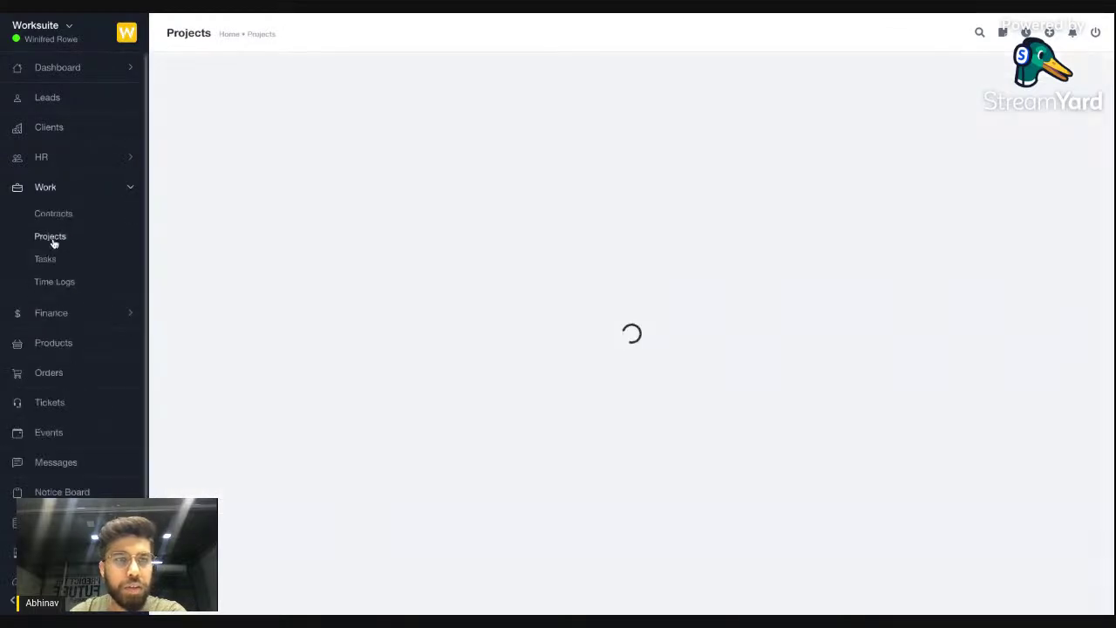
{"action": "left_click", "coordinate": [200, 110]}
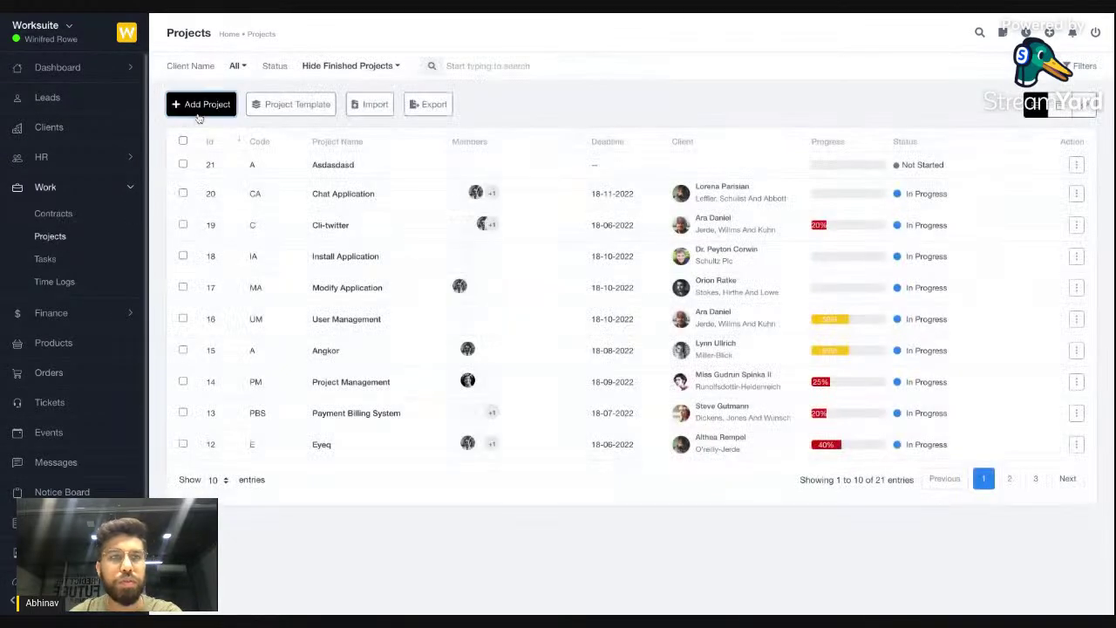
{"action": "scroll", "coordinate": [478, 214], "scroll_direction": "down", "scroll_amount": 1}
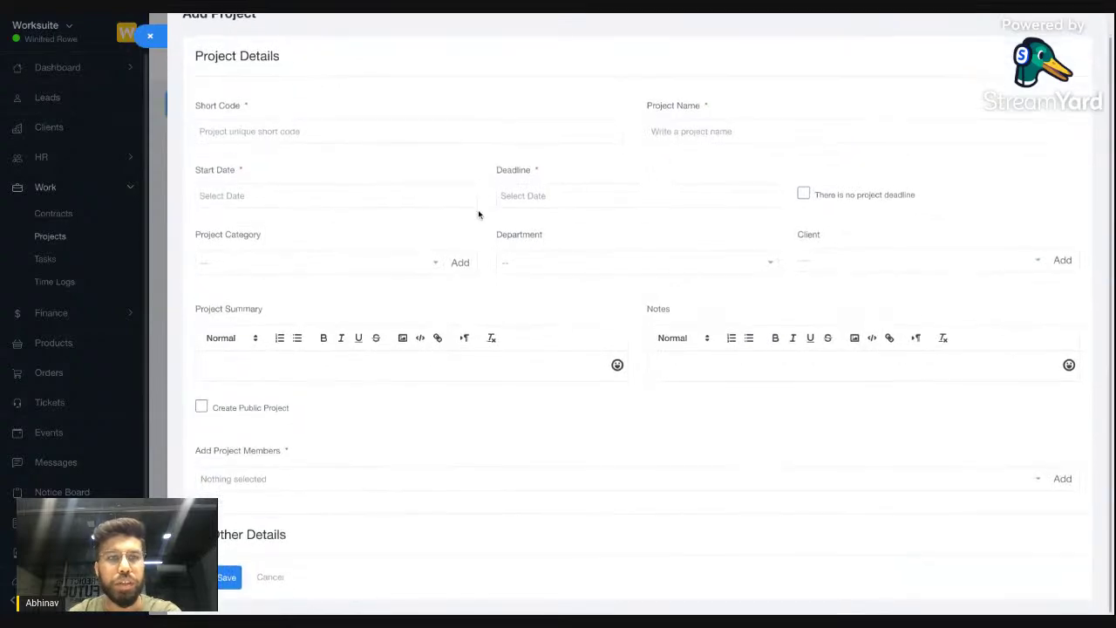
{"action": "scroll", "coordinate": [436, 245], "scroll_direction": "down", "scroll_amount": 1}
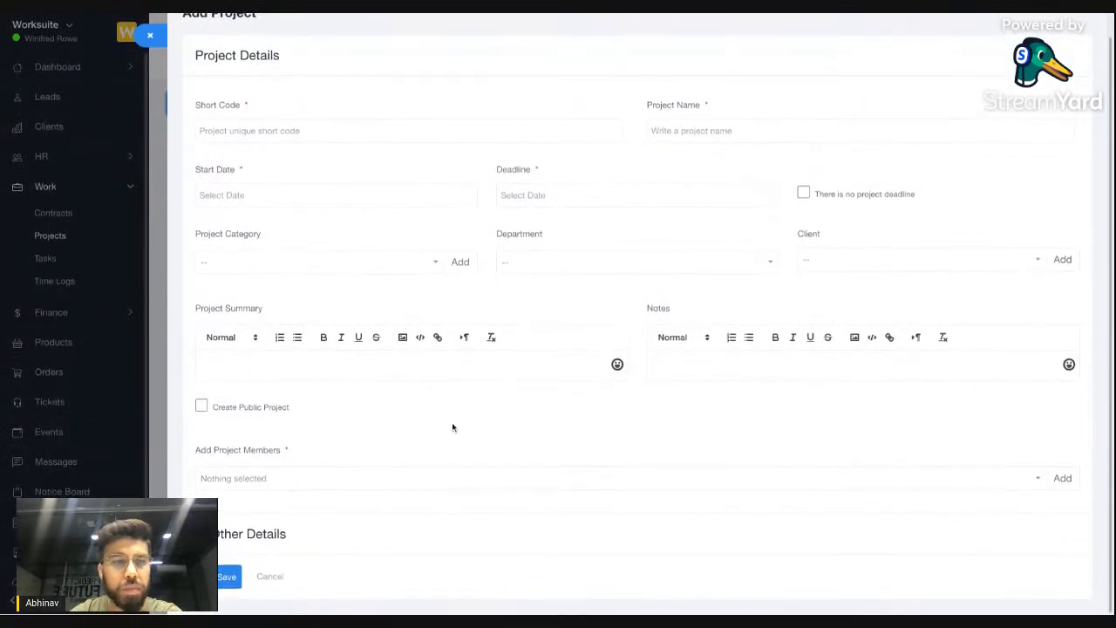
Try the Create Public Project option in the new project form and switch it back off
{"action": "left_click", "coordinate": [270, 407]}
{"action": "left_click", "coordinate": [277, 430]}
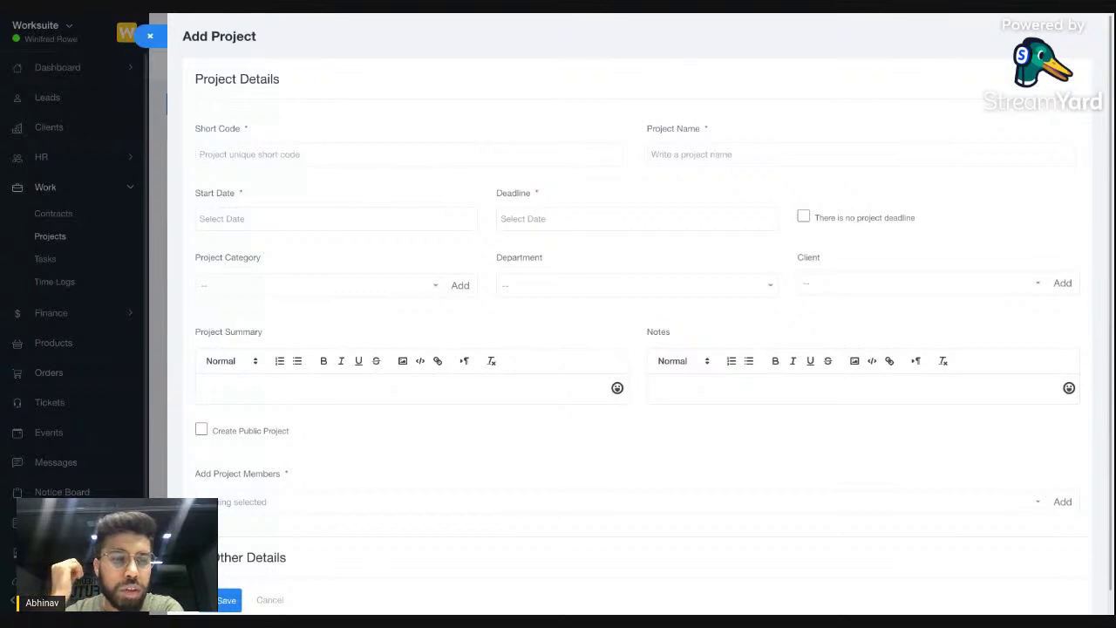
{"action": "left_click", "coordinate": [271, 429]}
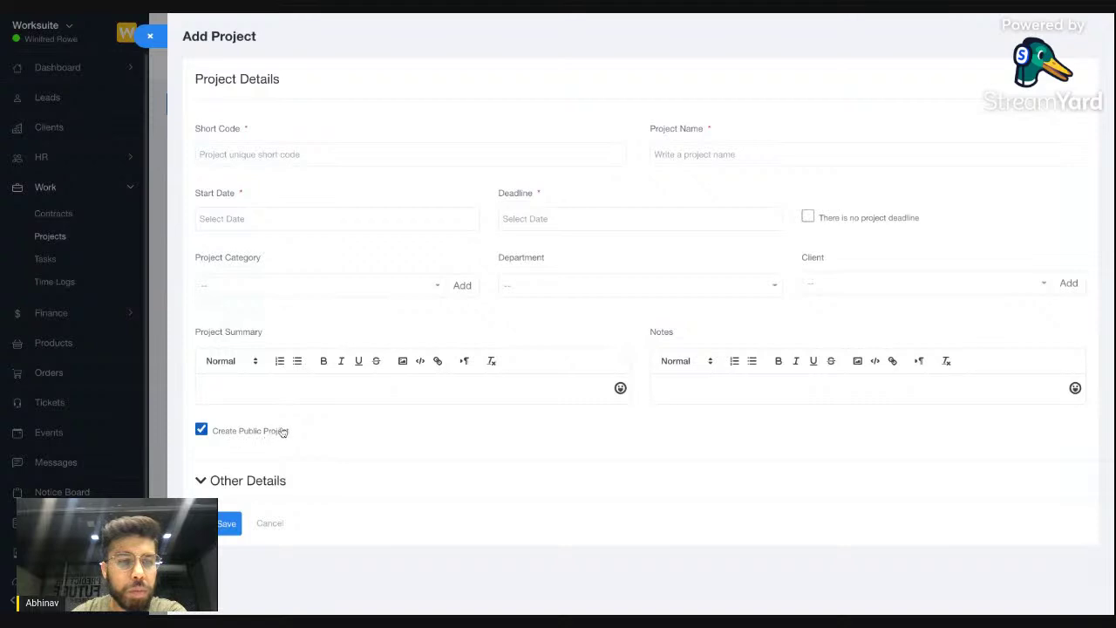
{"action": "left_click", "coordinate": [260, 437]}
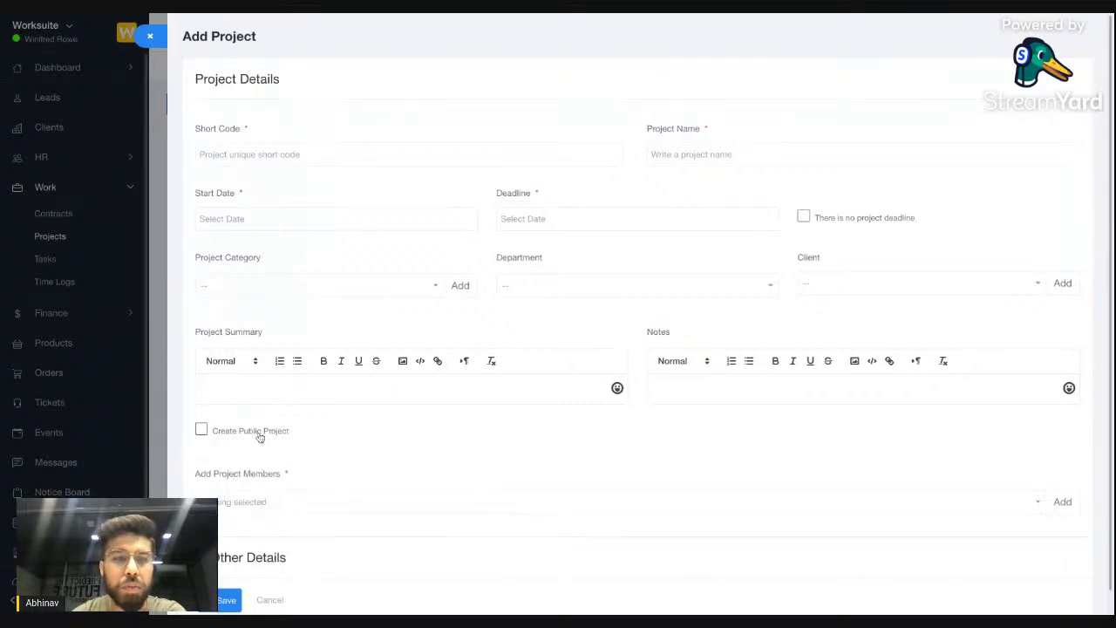
Examine the member choices, Other Details, budget and hours estimate fields of the new project, and close the form without saving
{"action": "scroll", "coordinate": [301, 448], "scroll_direction": "down", "scroll_amount": 1}
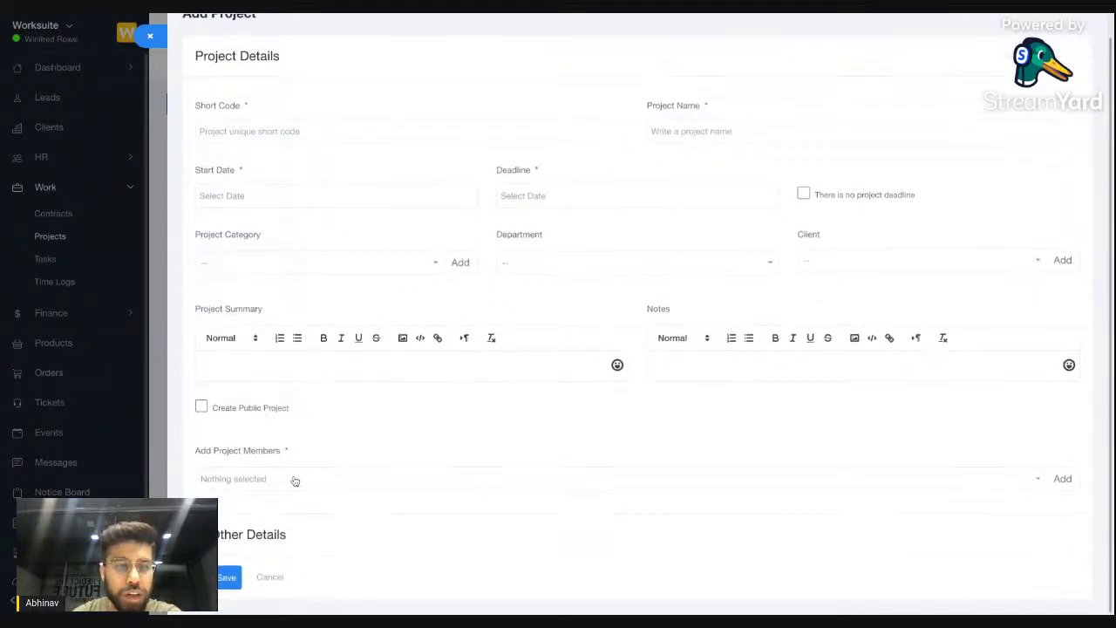
{"action": "left_click", "coordinate": [294, 481]}
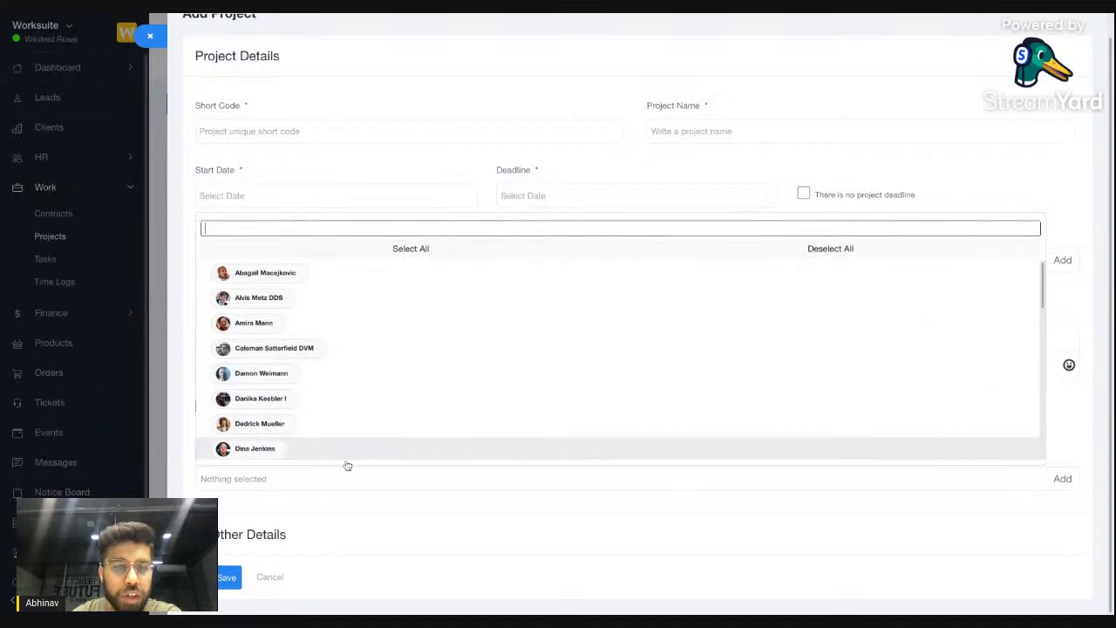
{"action": "left_click", "coordinate": [333, 503]}
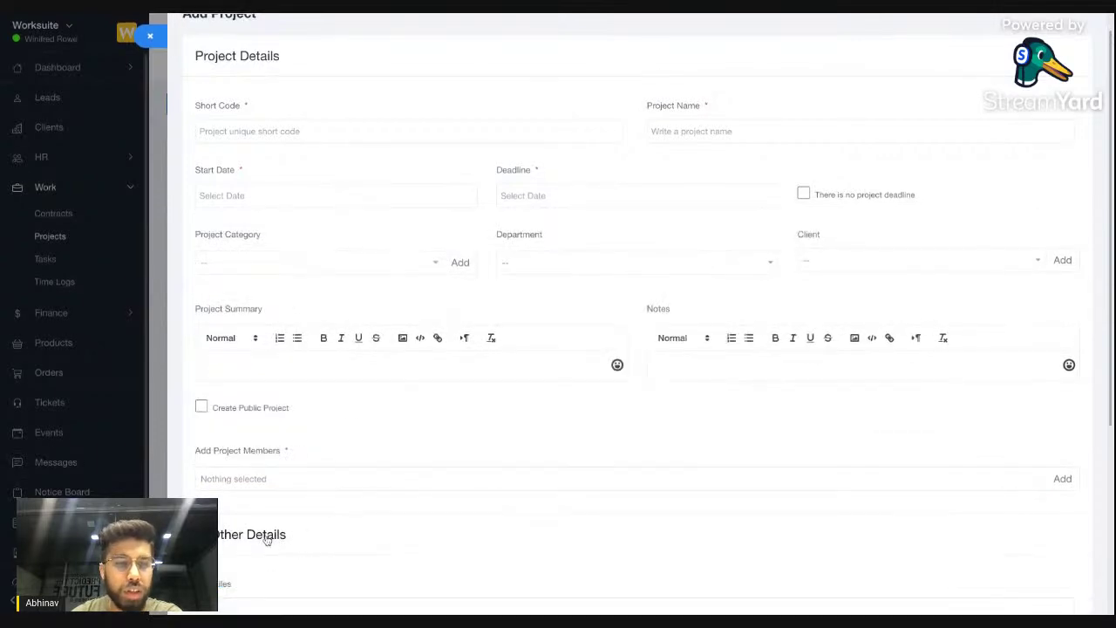
{"action": "scroll", "coordinate": [333, 522], "scroll_direction": "down", "scroll_amount": 1}
{"action": "scroll", "coordinate": [333, 521], "scroll_direction": "down", "scroll_amount": 5}
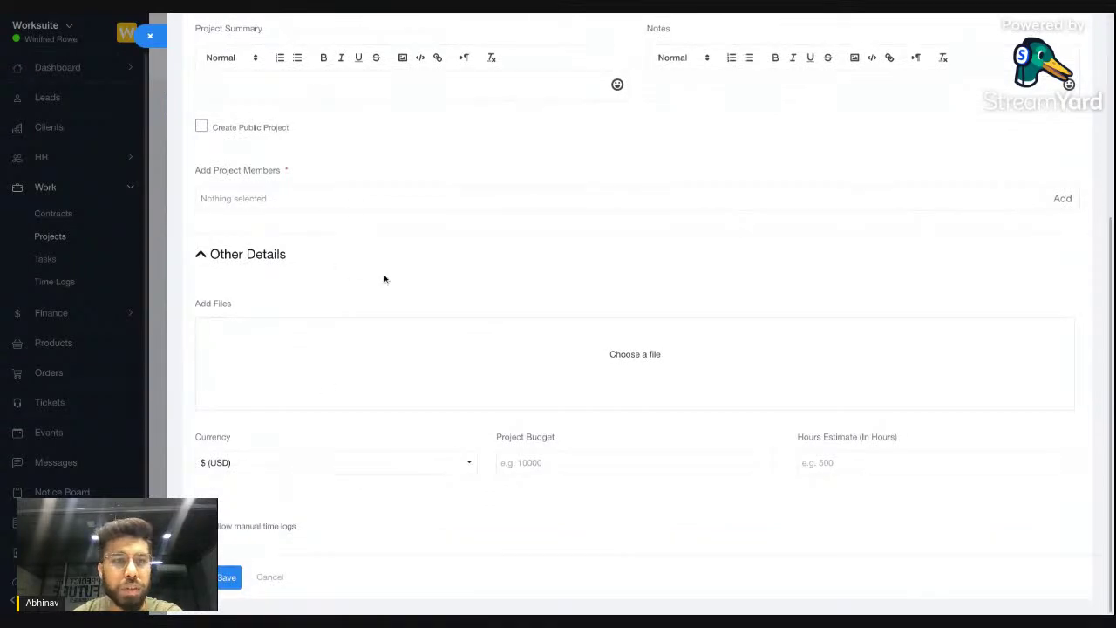
{"action": "left_click", "coordinate": [571, 462]}
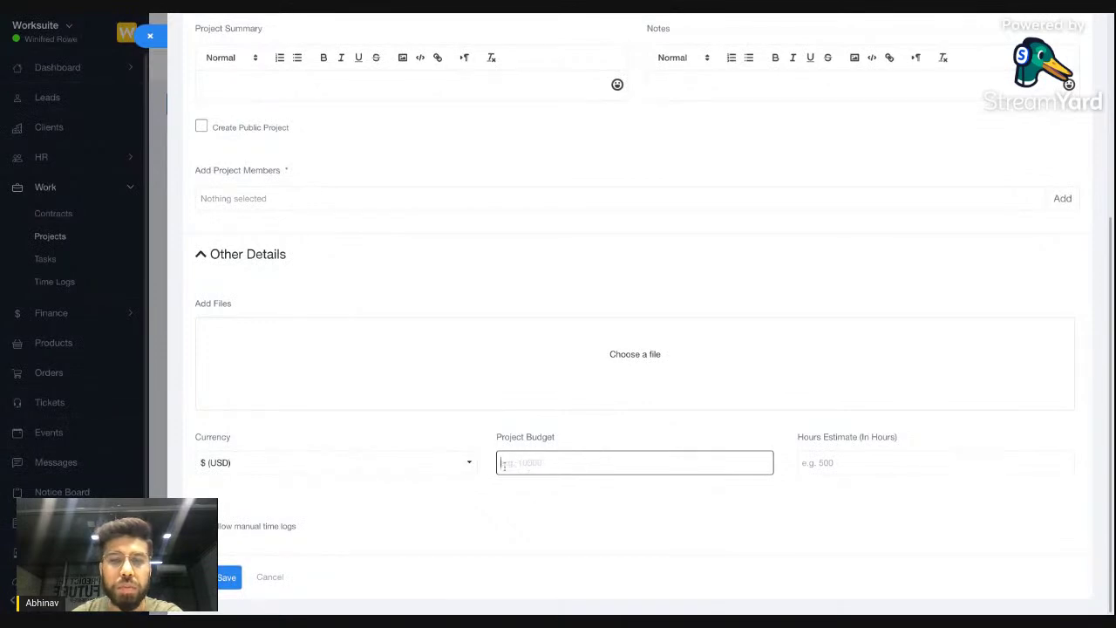
{"action": "left_click", "coordinate": [839, 457]}
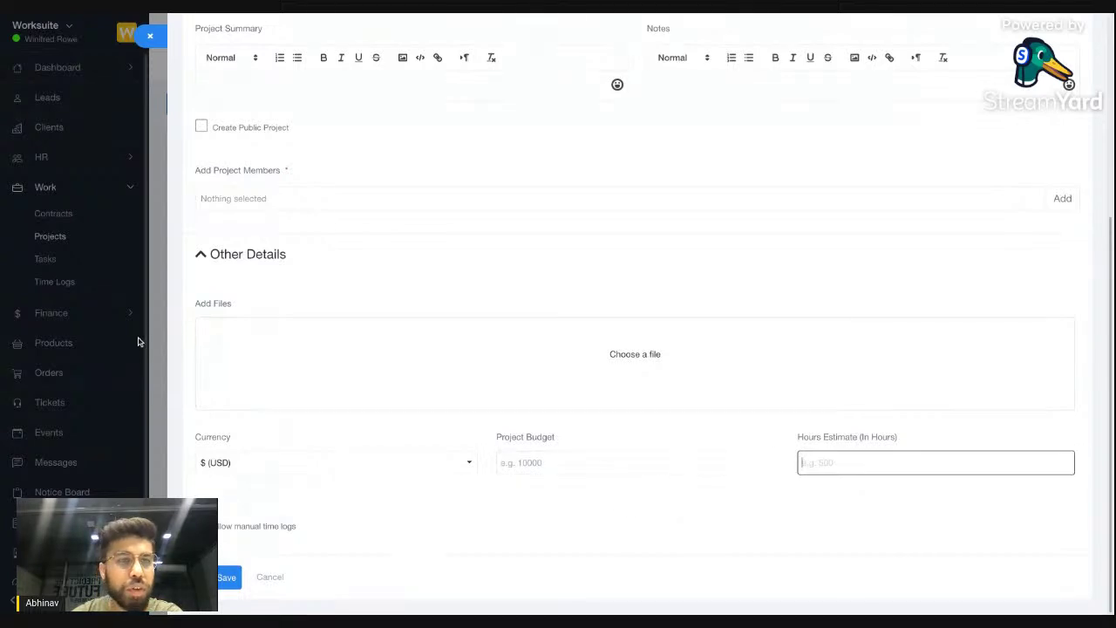
{"action": "key", "text": "Return"}
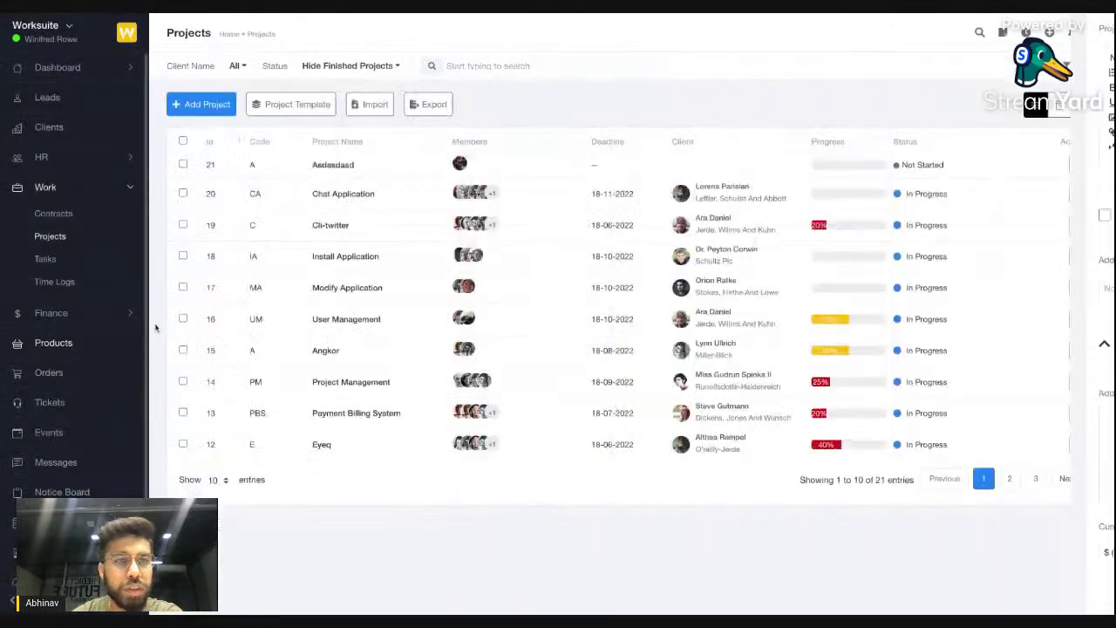
Open the Chat Application project and review its progress, task, budget and hours overview
{"action": "left_click", "coordinate": [343, 194]}
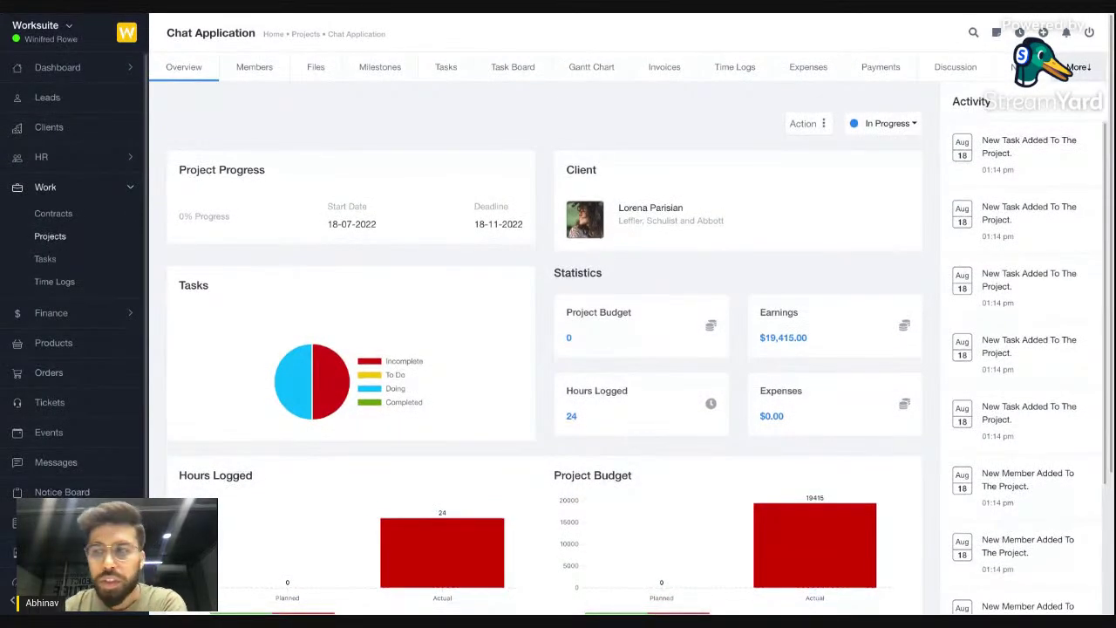
{"action": "scroll", "coordinate": [544, 358], "scroll_direction": "down", "scroll_amount": 2}
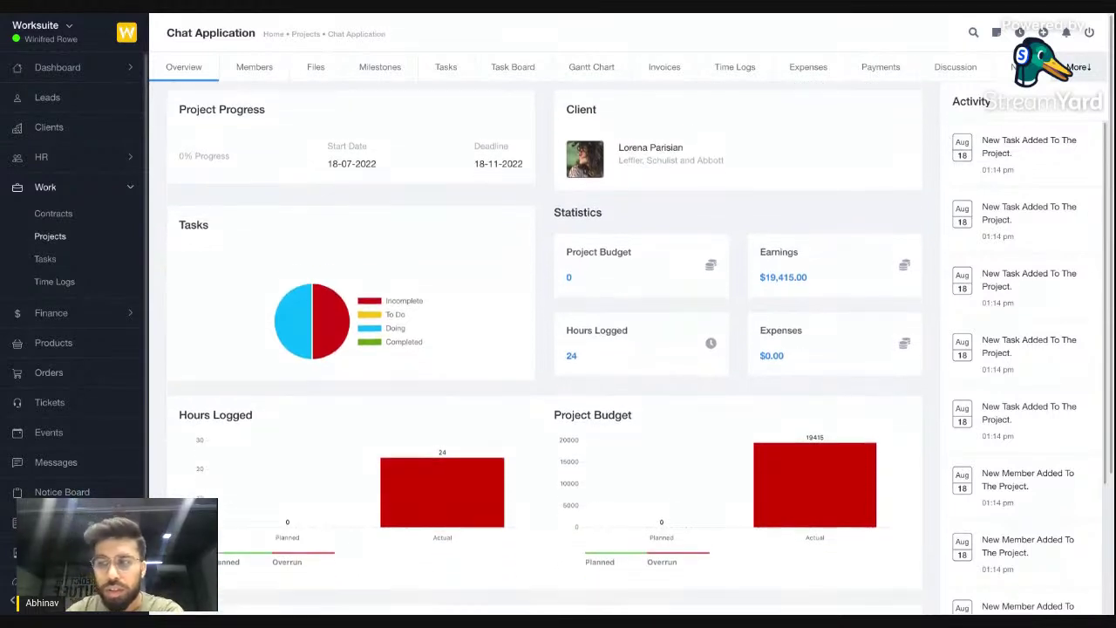
{"action": "scroll", "coordinate": [545, 357], "scroll_direction": "up", "scroll_amount": 2}
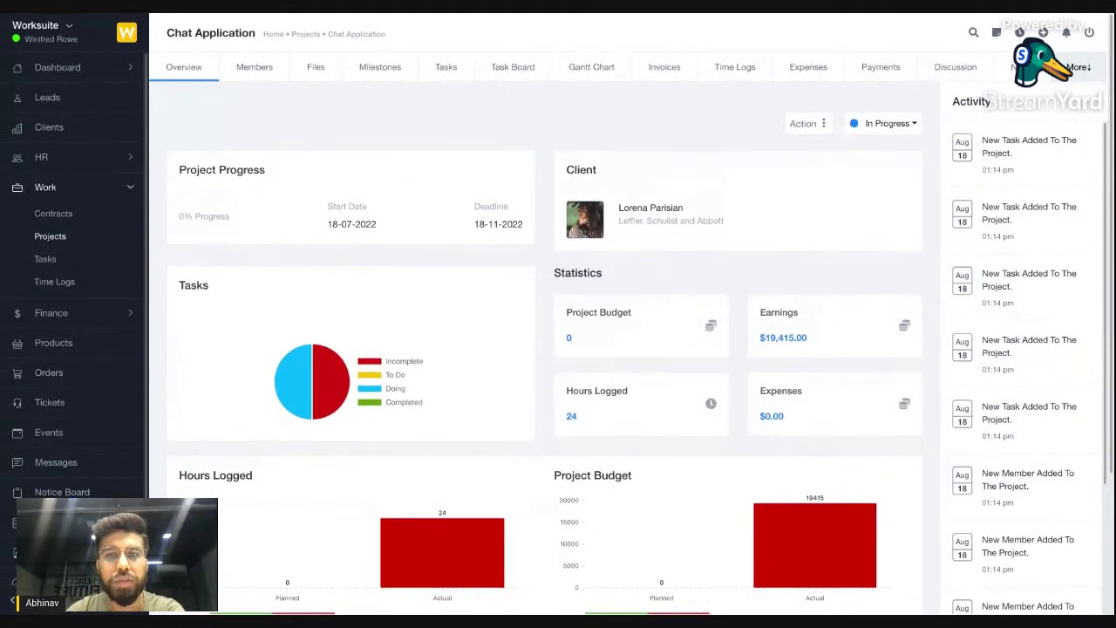
Make the third member of the Chat Application project its project admin and return to the project overview
{"action": "left_click", "coordinate": [270, 75]}
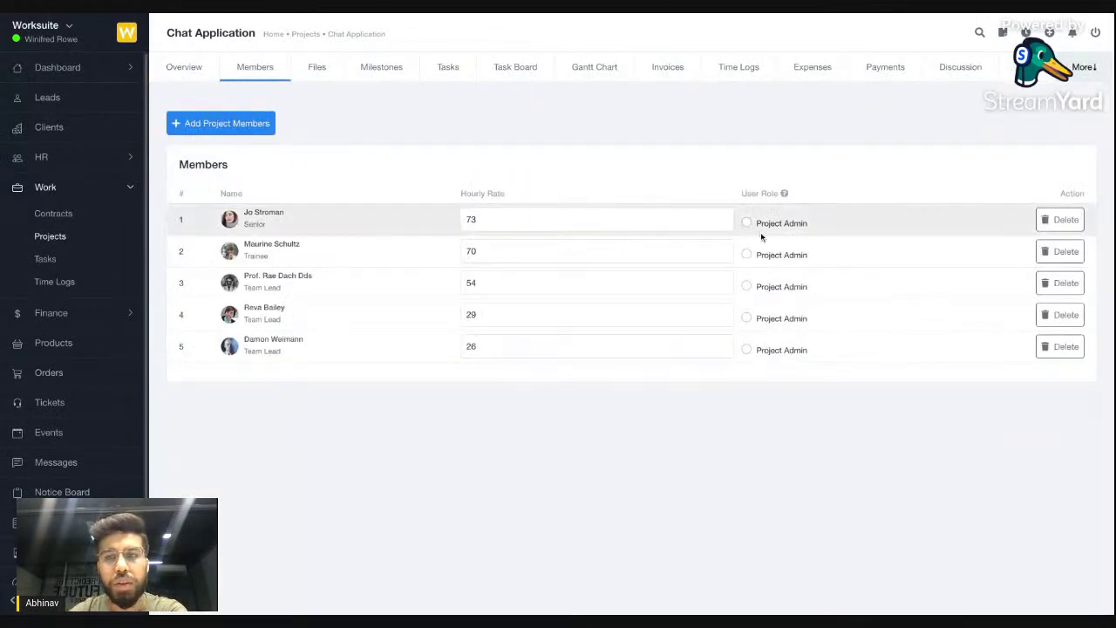
{"action": "left_click", "coordinate": [767, 287]}
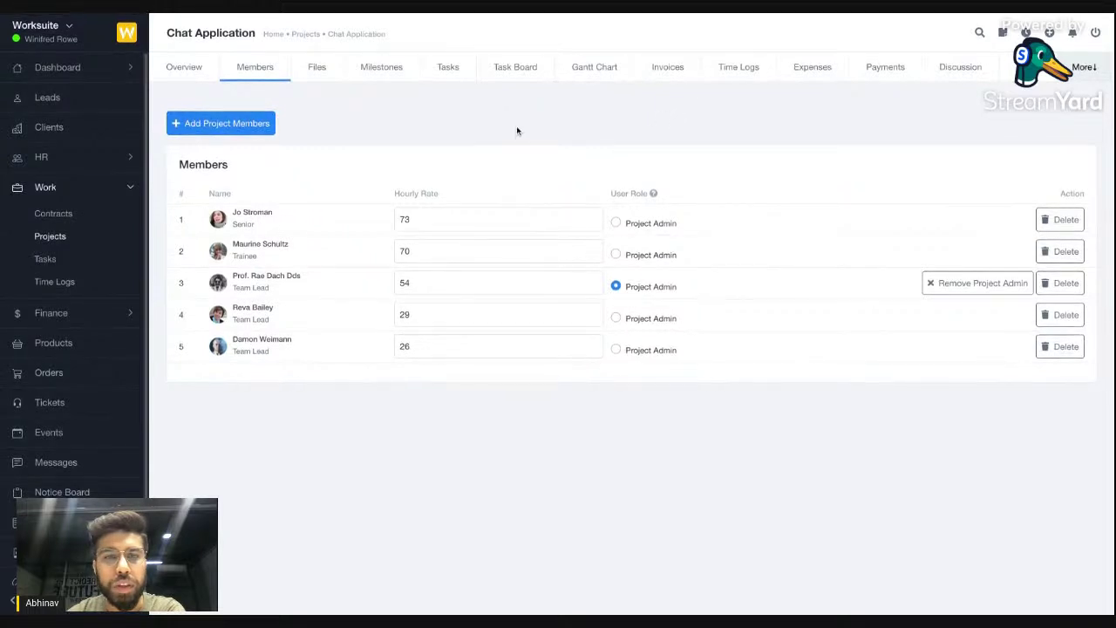
{"action": "left_click", "coordinate": [197, 67]}
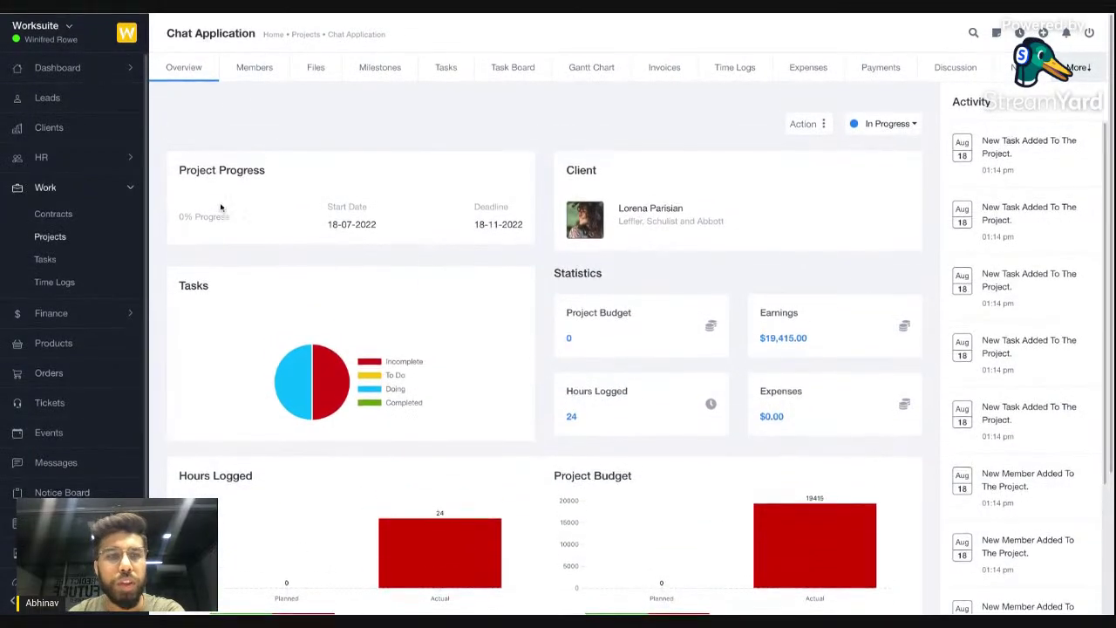
{"action": "scroll", "coordinate": [305, 222], "scroll_direction": "down", "scroll_amount": 1}
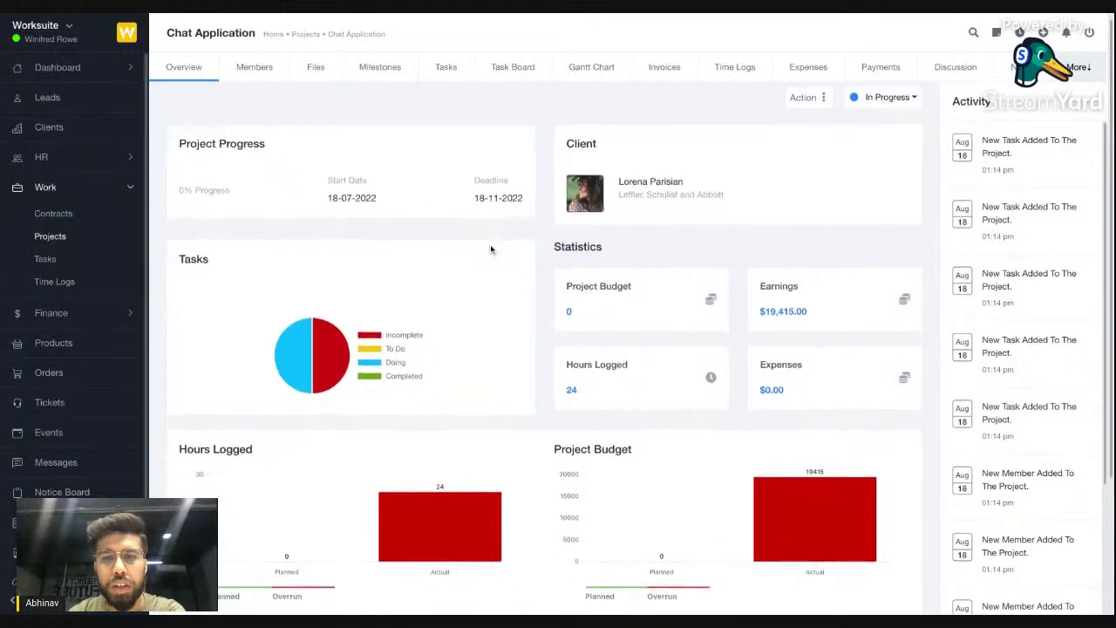
Review the Chat Application project's progress, task chart, and its budget, earnings, hours and expenses statistics
{"action": "scroll", "coordinate": [489, 250], "scroll_direction": "up", "scroll_amount": 1}
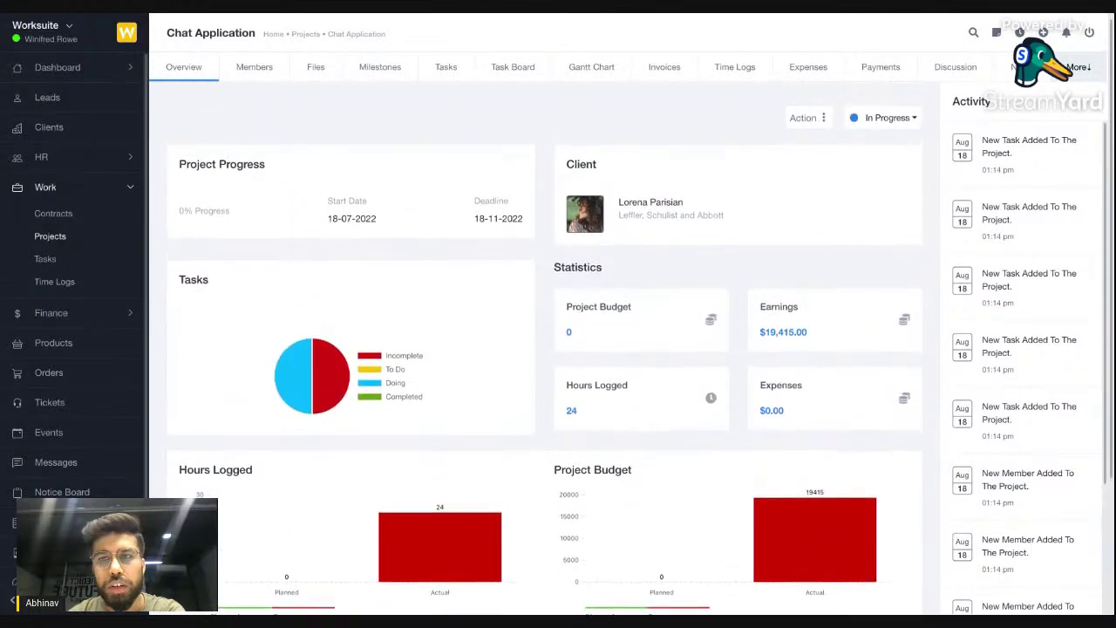
{"action": "scroll", "coordinate": [656, 333], "scroll_direction": "down", "scroll_amount": 1}
{"action": "scroll", "coordinate": [656, 332], "scroll_direction": "down", "scroll_amount": 1}
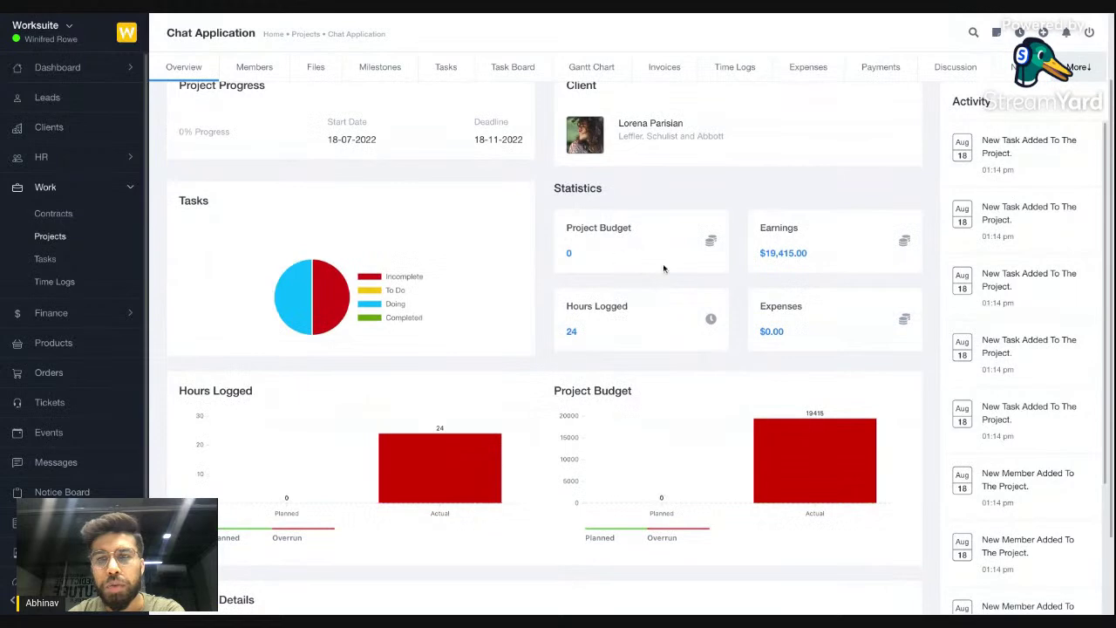
{"action": "scroll", "coordinate": [718, 282], "scroll_direction": "down", "scroll_amount": 1}
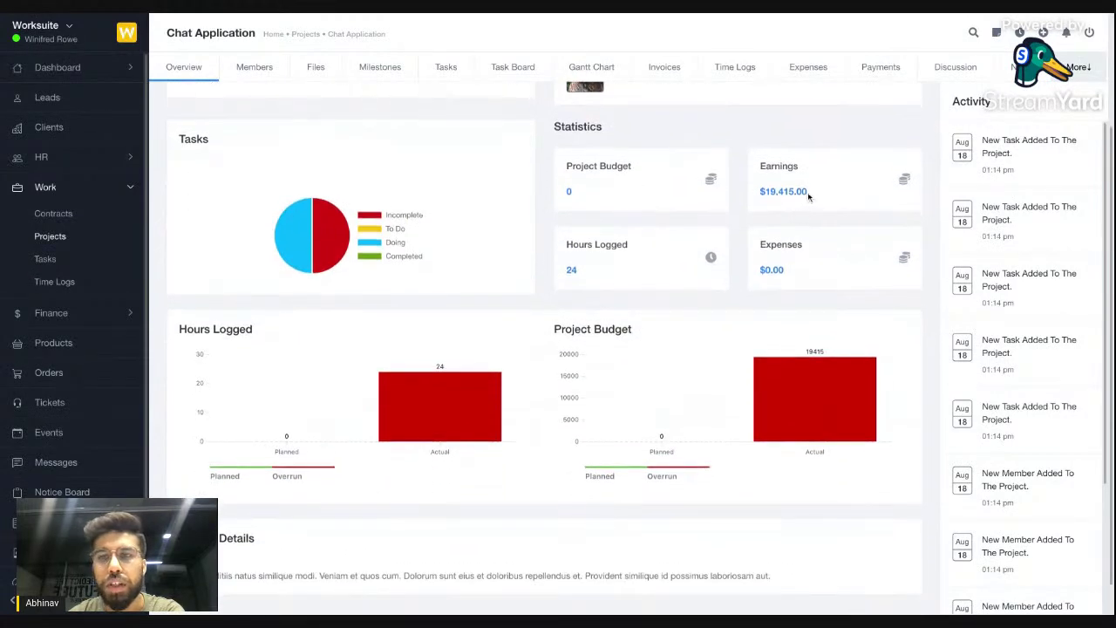
{"action": "left_click_drag", "start_coordinate": [811, 194], "coordinate": [758, 192]}
{"action": "left_click", "coordinate": [749, 234]}
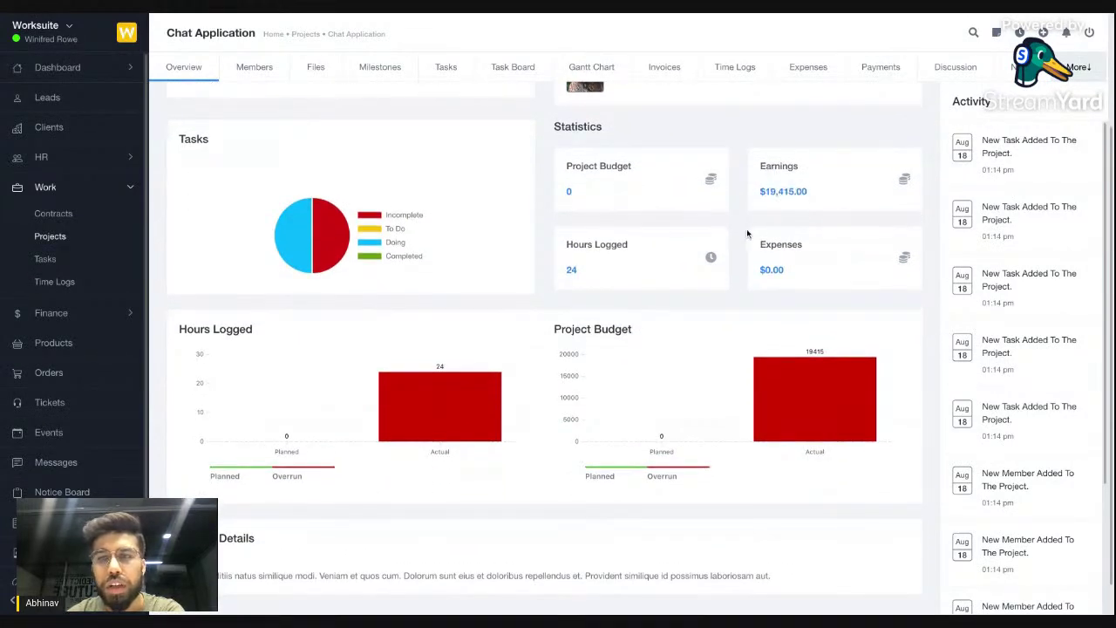
{"action": "left_click_drag", "start_coordinate": [760, 270], "coordinate": [807, 277]}
{"action": "left_click", "coordinate": [673, 289]}
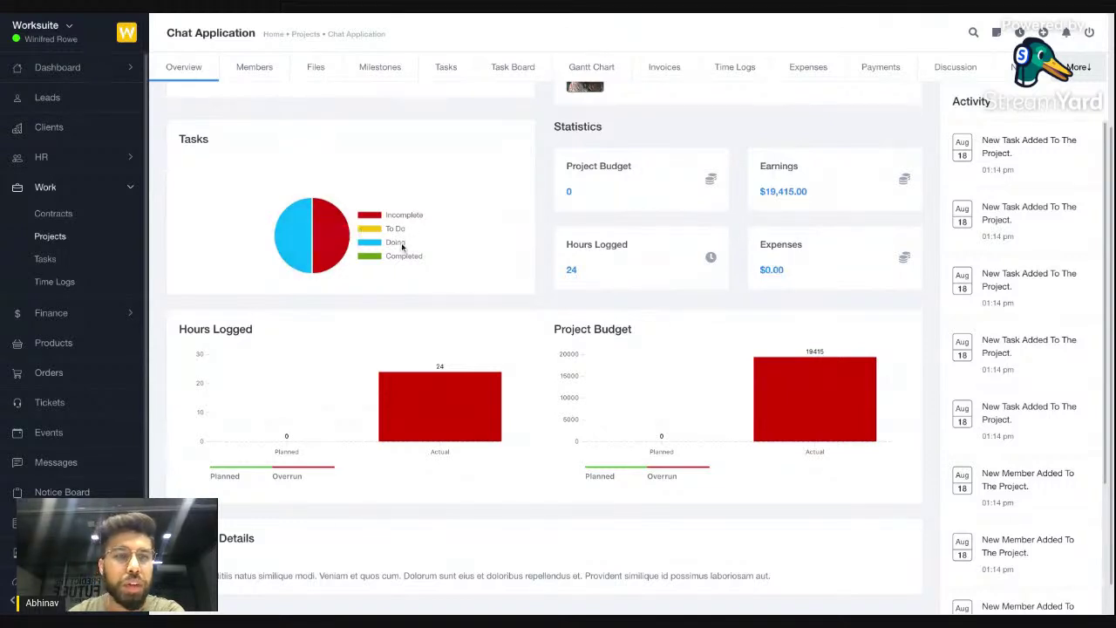
Compare planned and actual figures in the Hours Logged and Project Budget charts of the project overview
{"action": "scroll", "coordinate": [399, 261], "scroll_direction": "down", "scroll_amount": 1}
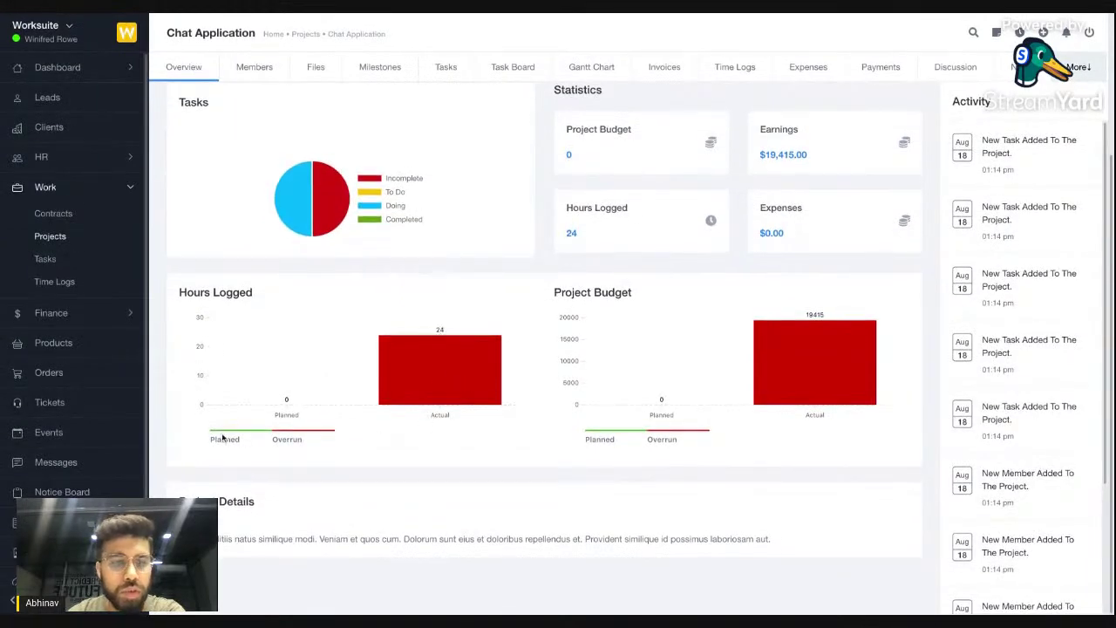
{"action": "mouse_move", "coordinate": [415, 377]}
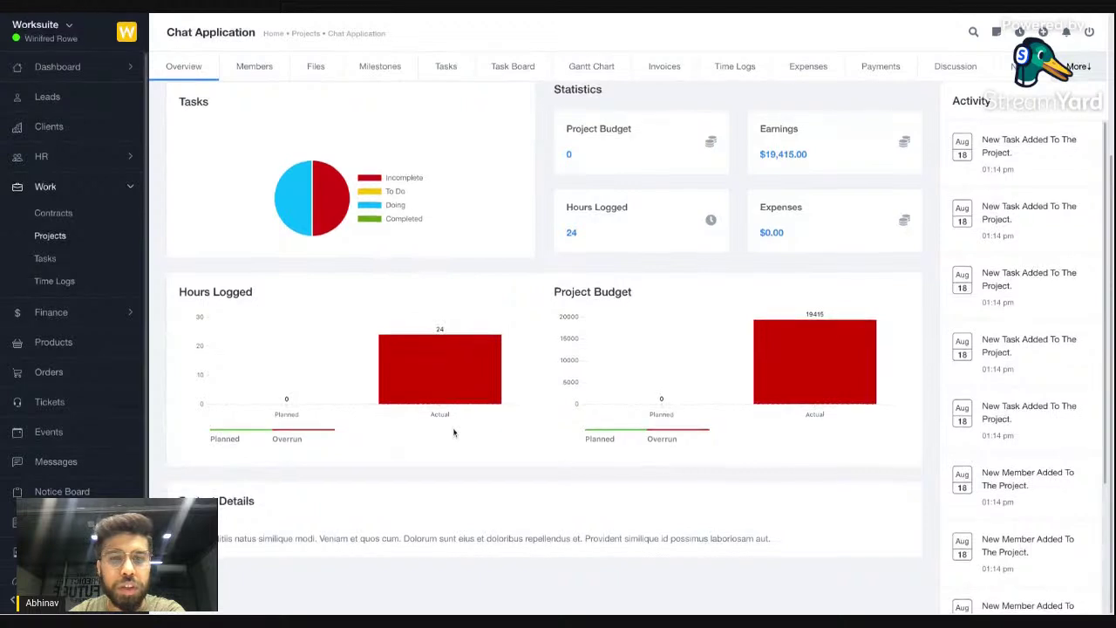
{"action": "mouse_move", "coordinate": [313, 377]}
{"action": "mouse_move", "coordinate": [394, 397]}
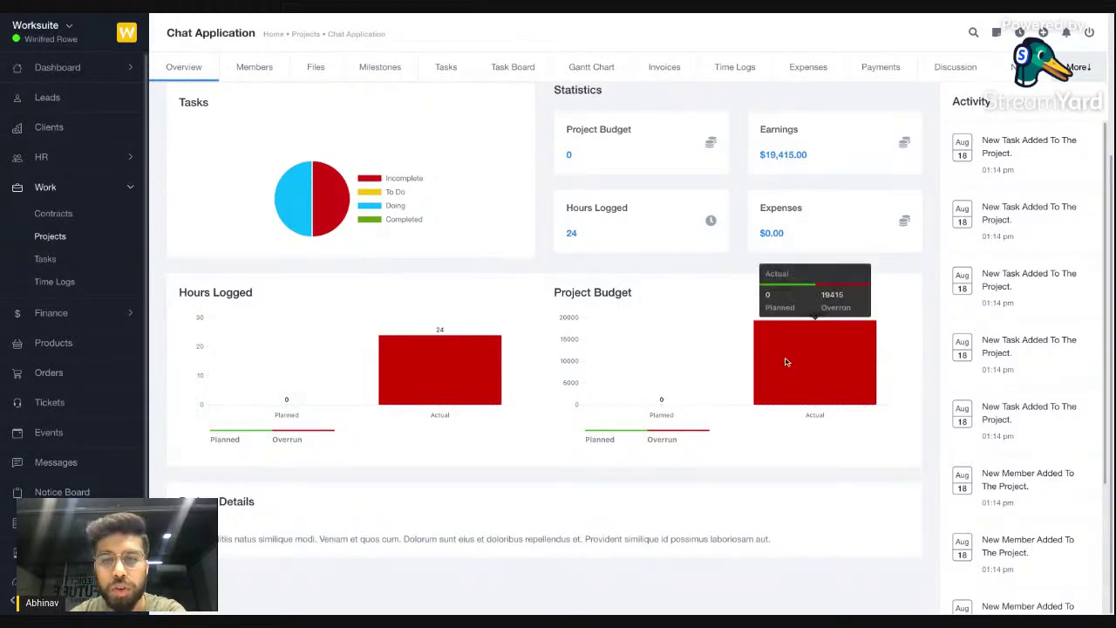
{"action": "scroll", "coordinate": [687, 450], "scroll_direction": "up", "scroll_amount": 3}
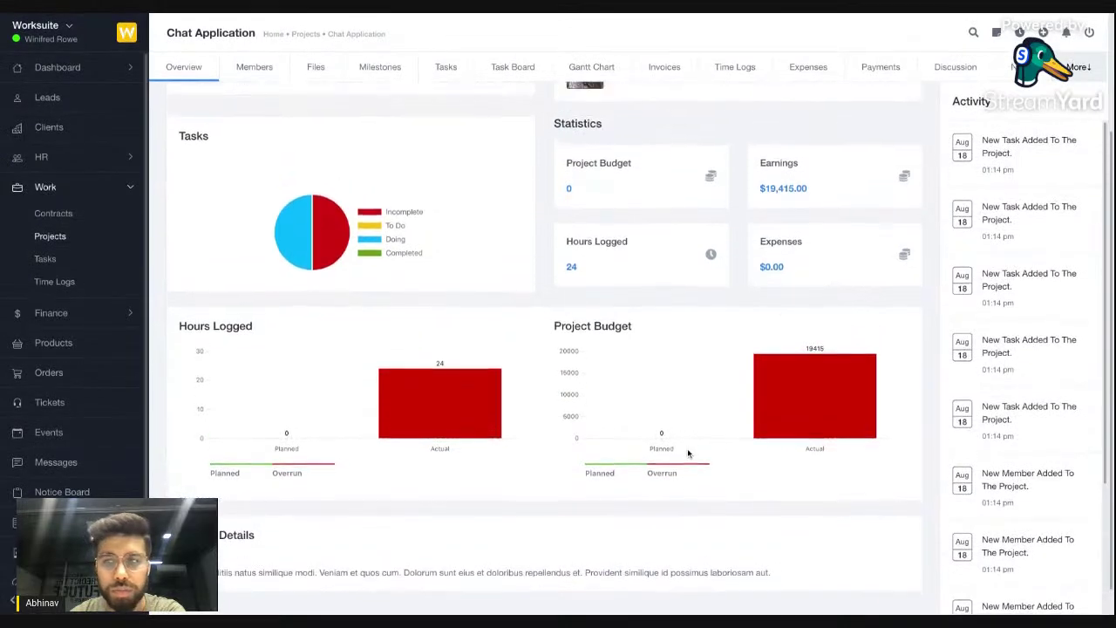
{"action": "scroll", "coordinate": [1029, 218], "scroll_direction": "down", "scroll_amount": 3}
{"action": "scroll", "coordinate": [1028, 219], "scroll_direction": "up", "scroll_amount": 3}
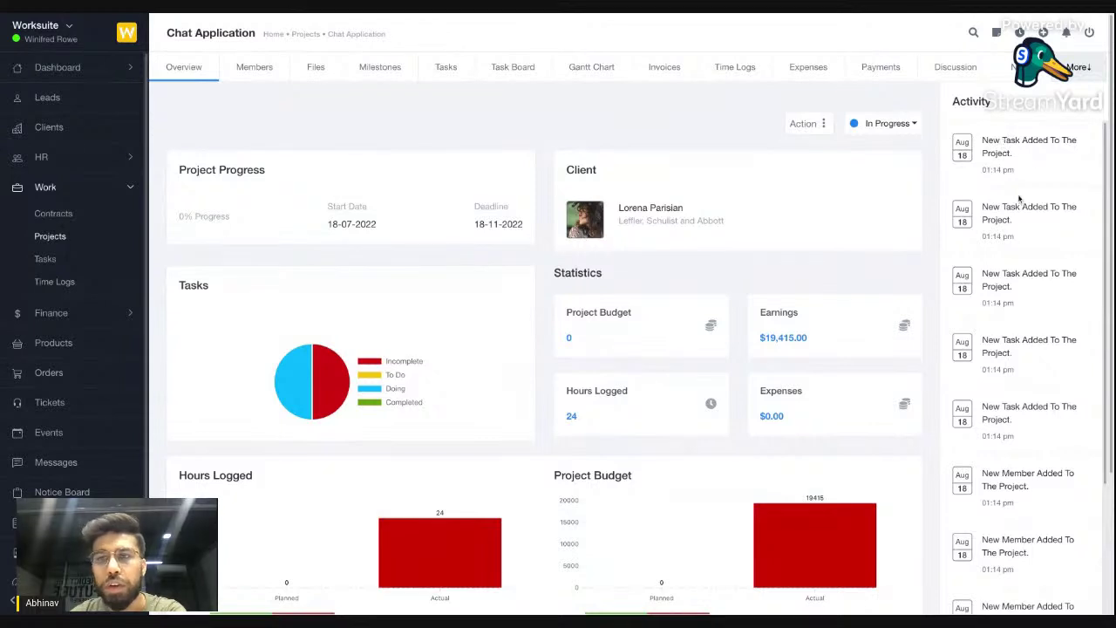
Check the project's files and milestones, and look over the Create Milestone form without saving it
{"action": "left_click", "coordinate": [316, 68]}
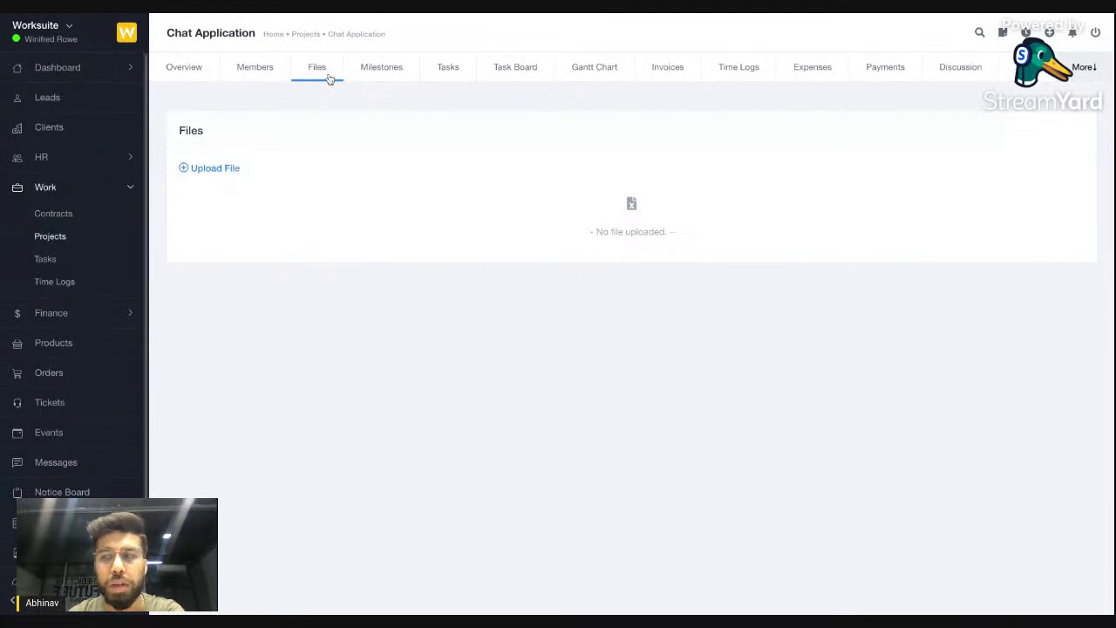
{"action": "left_click", "coordinate": [379, 77]}
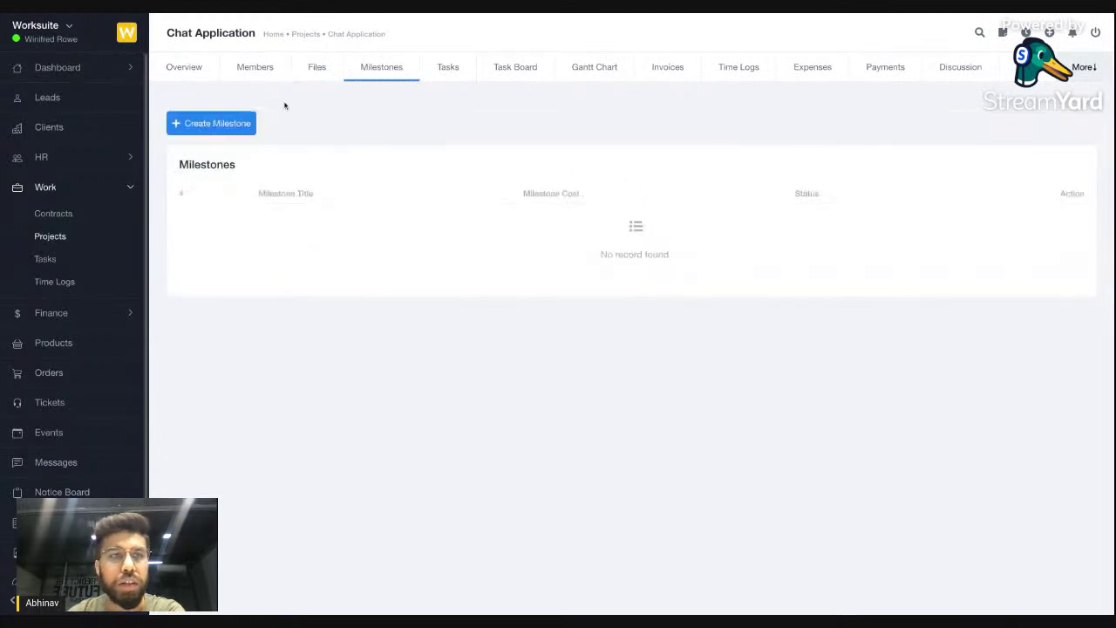
{"action": "left_click", "coordinate": [251, 120]}
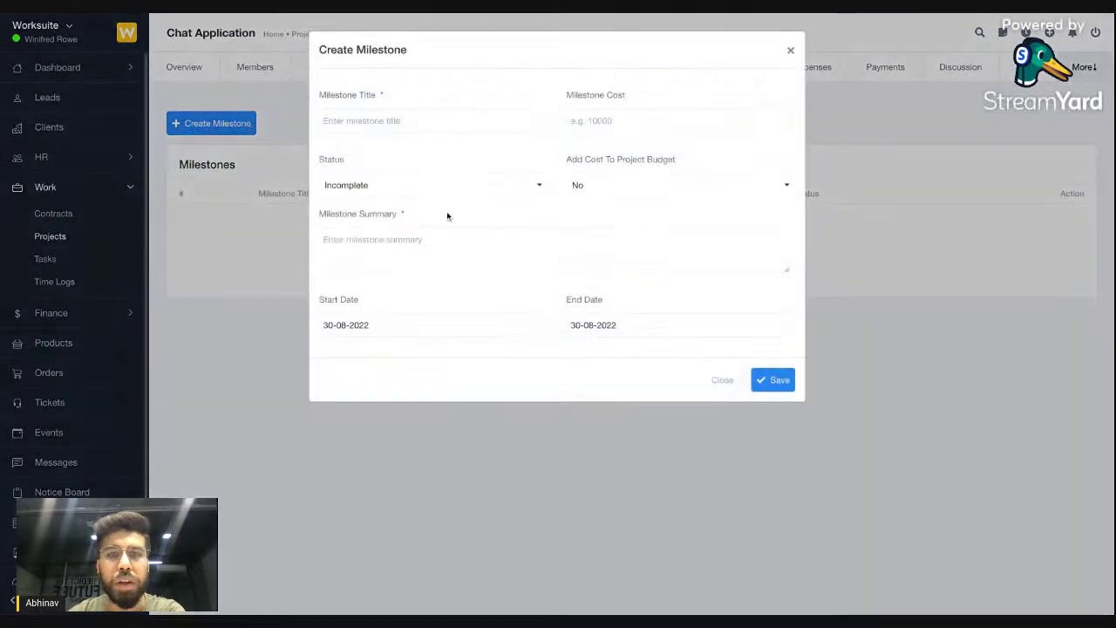
{"action": "left_click", "coordinate": [208, 301]}
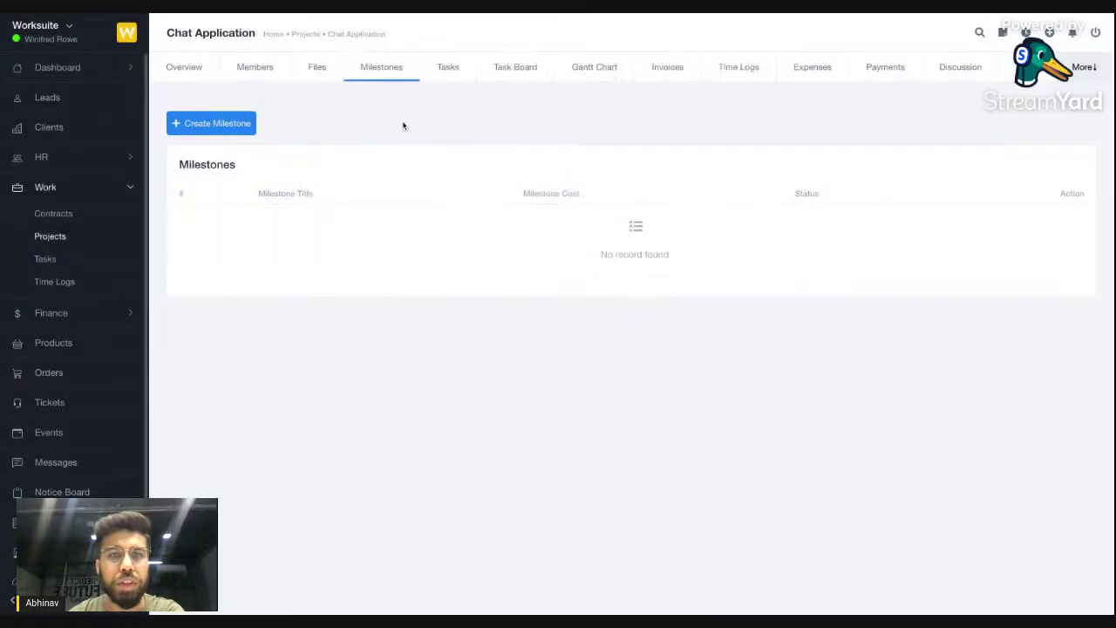
Look through the Chat Application project's tasks, its task board and its Gantt chart timeline
{"action": "left_click", "coordinate": [447, 80]}
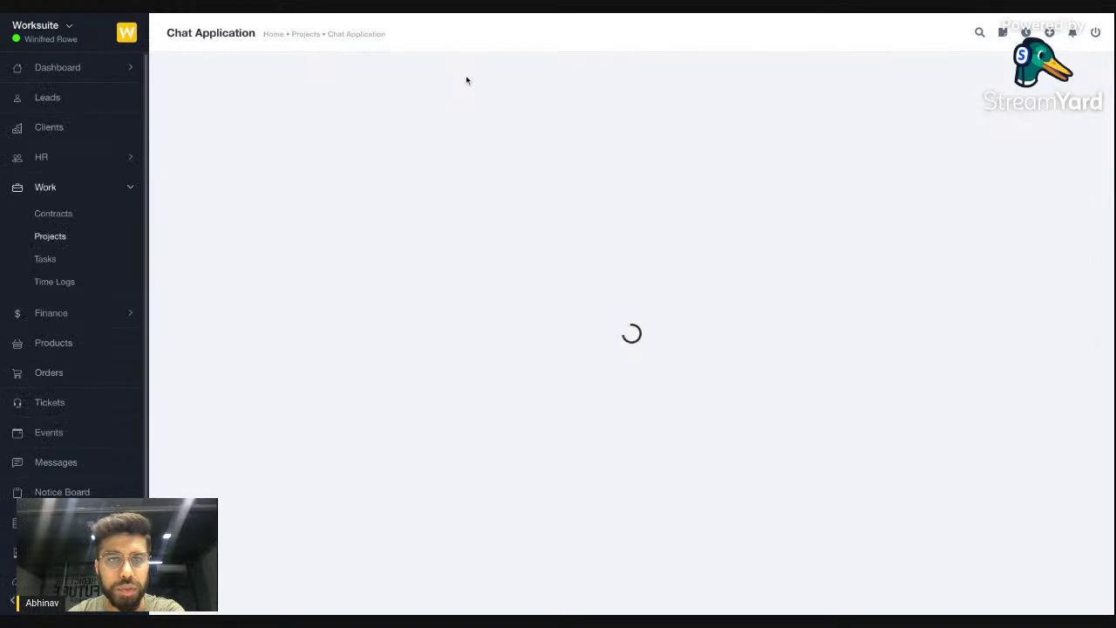
{"action": "left_click", "coordinate": [515, 73]}
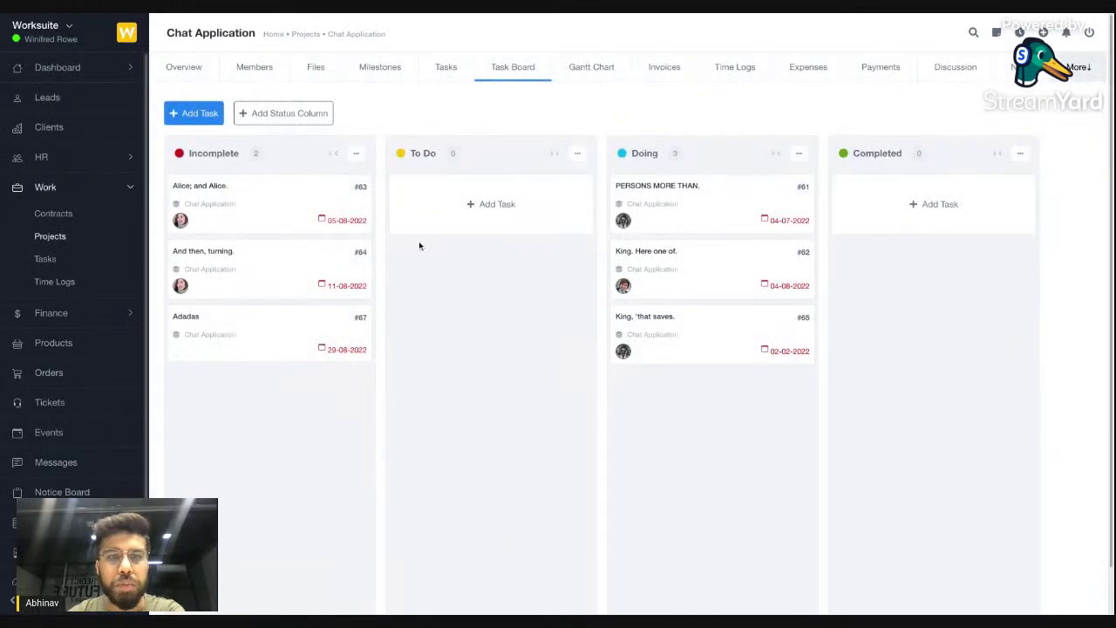
{"action": "left_click", "coordinate": [601, 67]}
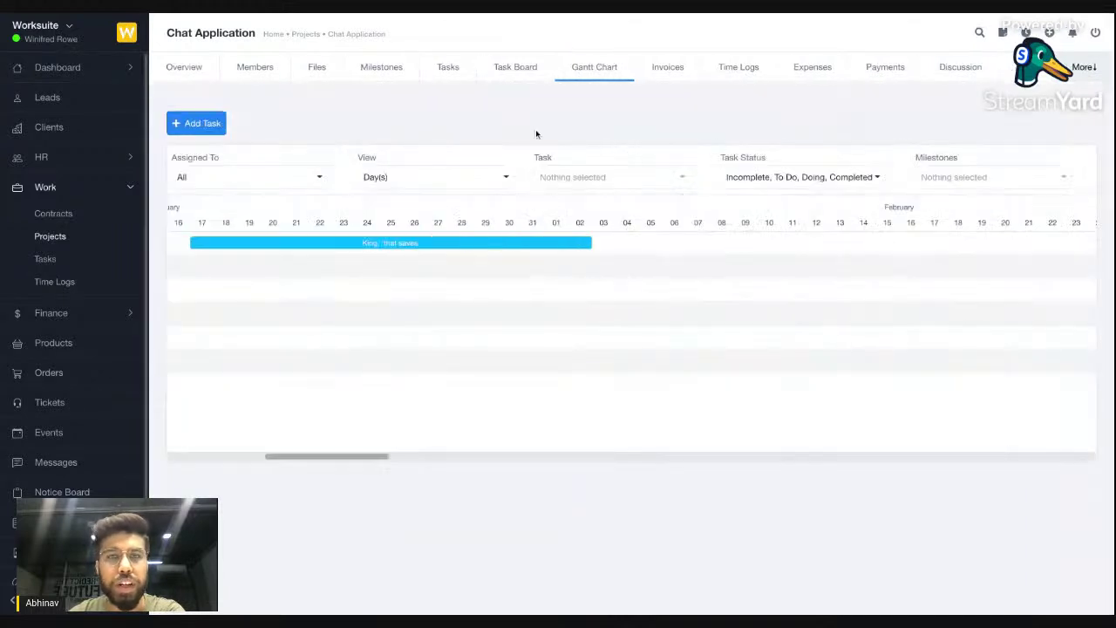
{"action": "scroll", "coordinate": [412, 300], "scroll_direction": "right", "scroll_amount": 3}
{"action": "scroll", "coordinate": [412, 300], "scroll_direction": "left", "scroll_amount": 1}
Show the Gantt chart by Week(s), and switch it to the Month view
{"action": "left_click", "coordinate": [400, 178]}
{"action": "left_click", "coordinate": [390, 230]}
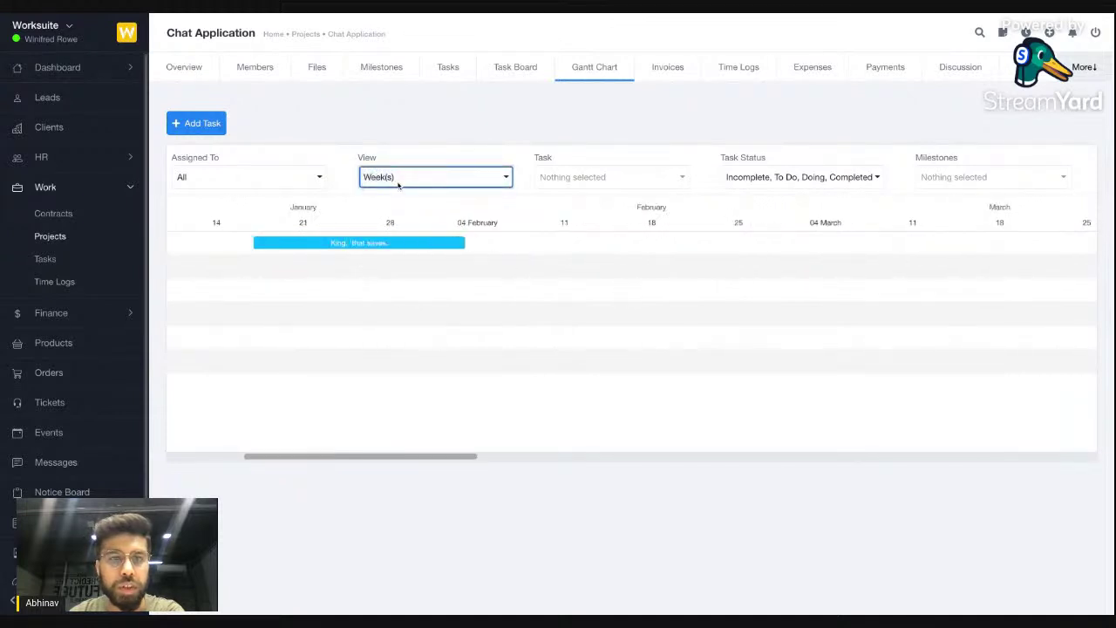
{"action": "left_click", "coordinate": [399, 185]}
{"action": "left_click", "coordinate": [388, 250]}
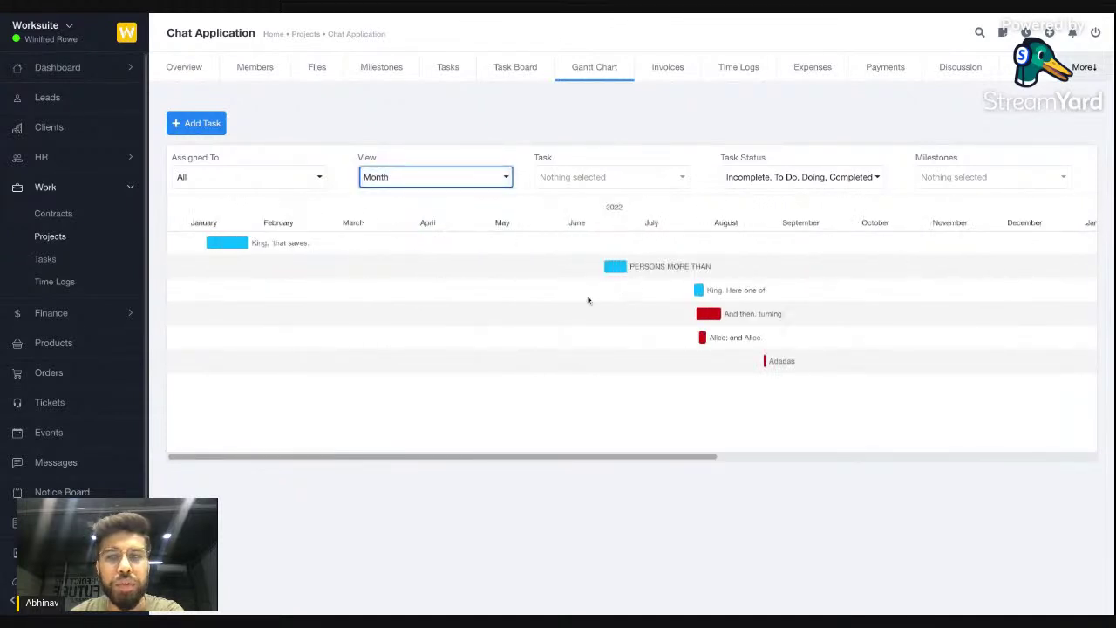
Review the project's invoices and examine its burndown chart of actual against ideal progress
{"action": "left_click", "coordinate": [676, 73]}
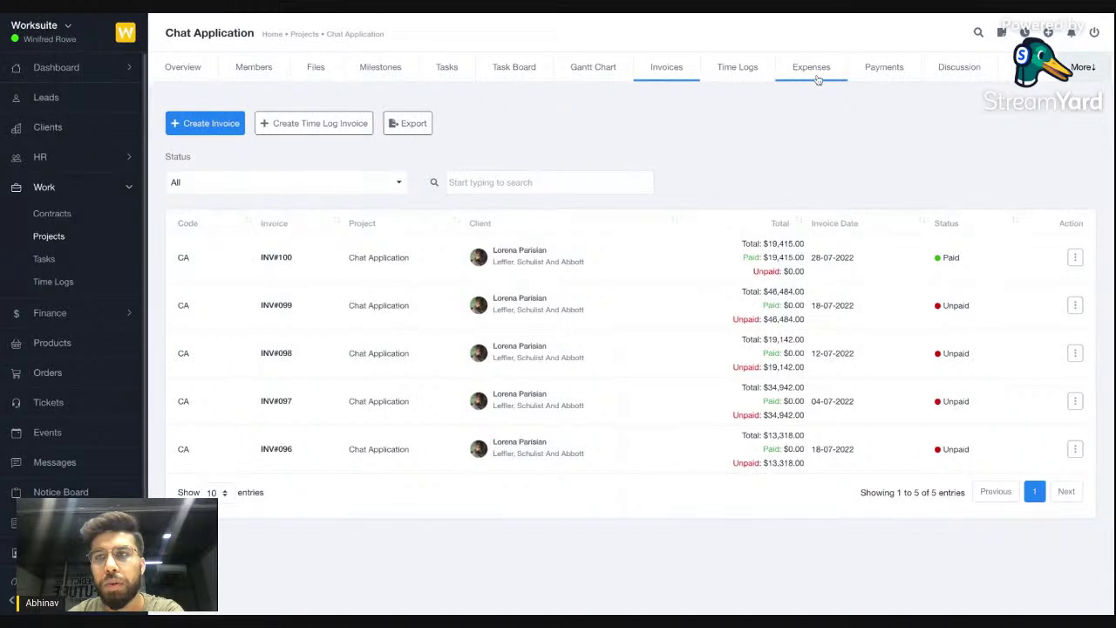
{"action": "left_click", "coordinate": [1046, 69]}
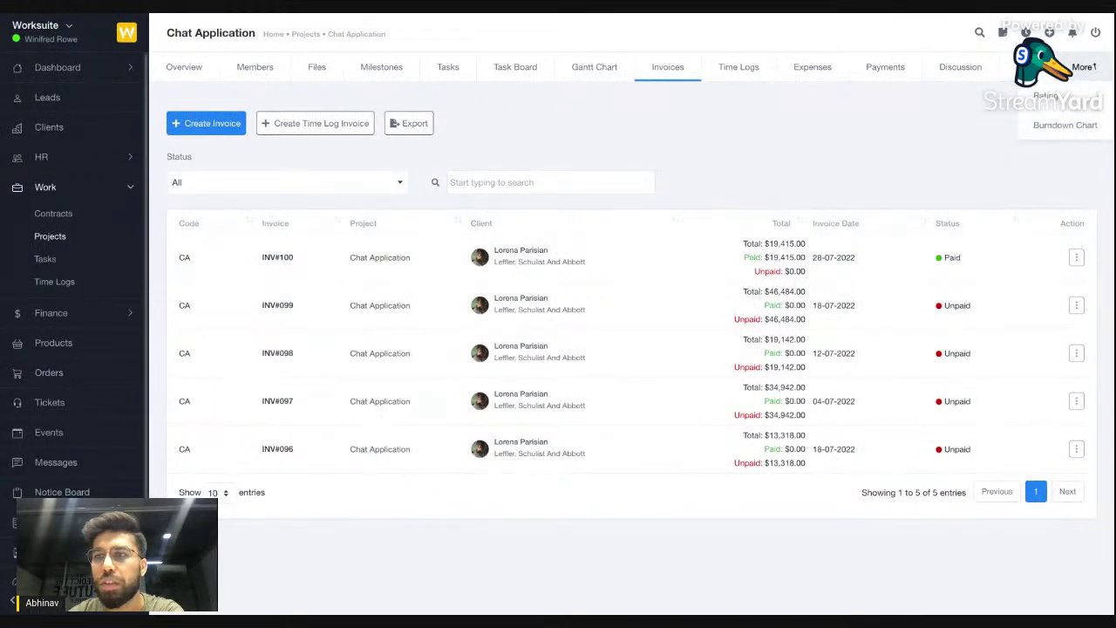
{"action": "left_click", "coordinate": [1064, 126]}
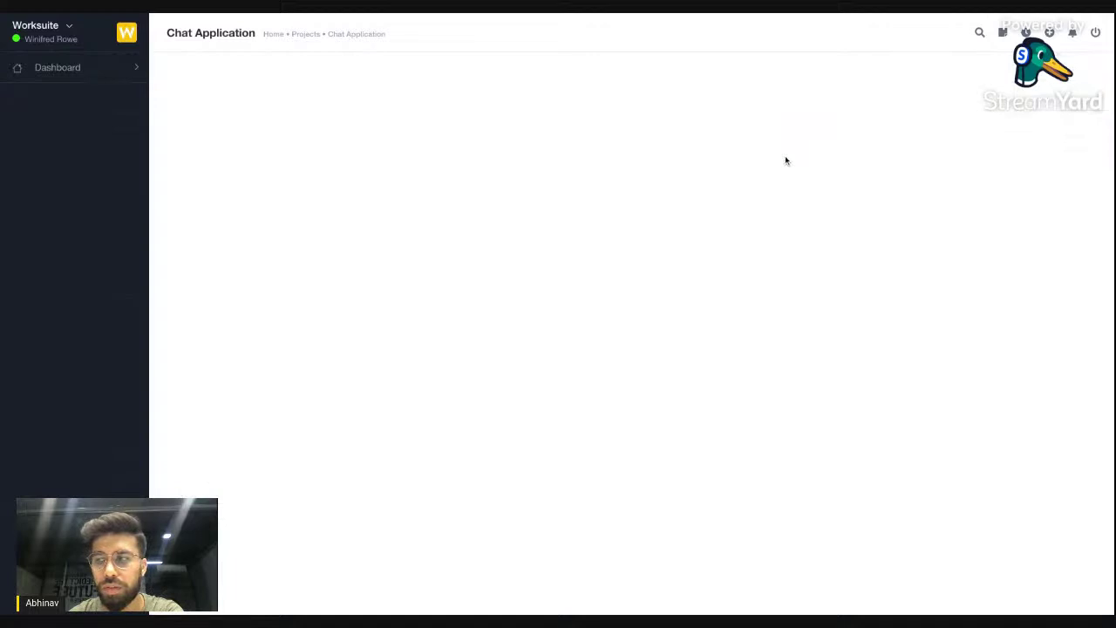
{"action": "scroll", "coordinate": [615, 222], "scroll_direction": "down", "scroll_amount": 2}
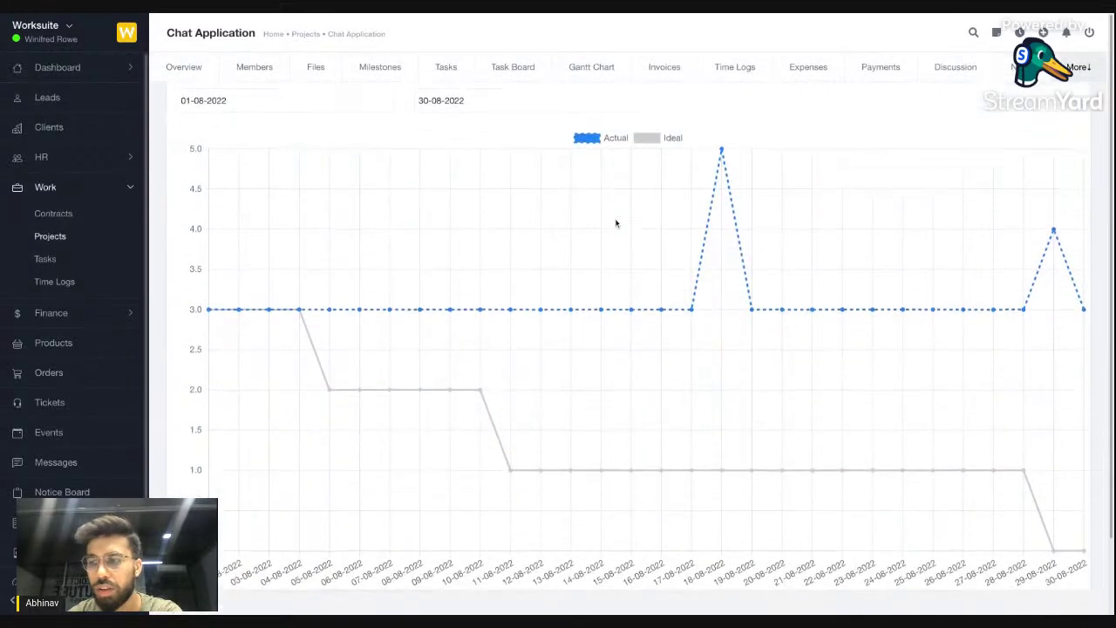
Look at the Project Template page from the projects list, and return to the list of projects
{"action": "left_click", "coordinate": [61, 234]}
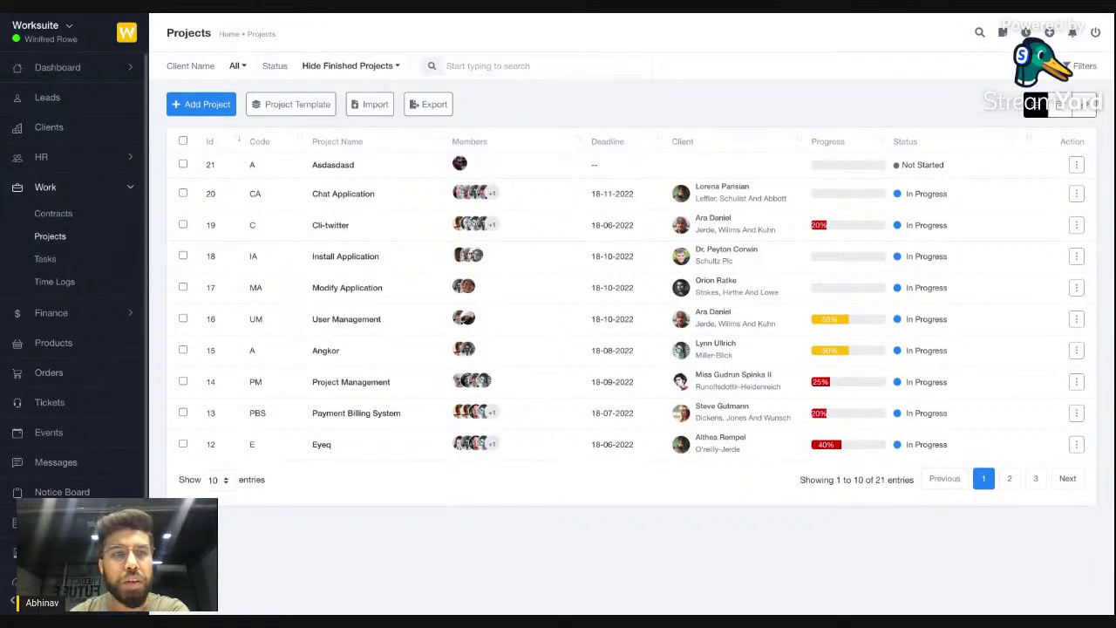
{"action": "left_click", "coordinate": [302, 109]}
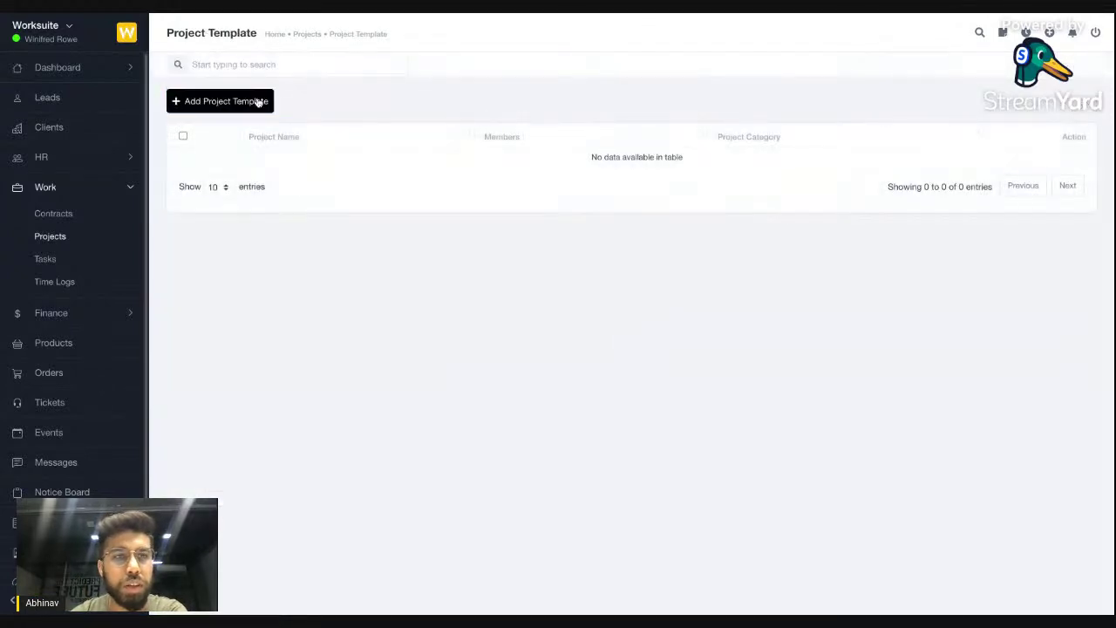
{"action": "left_click", "coordinate": [49, 236]}
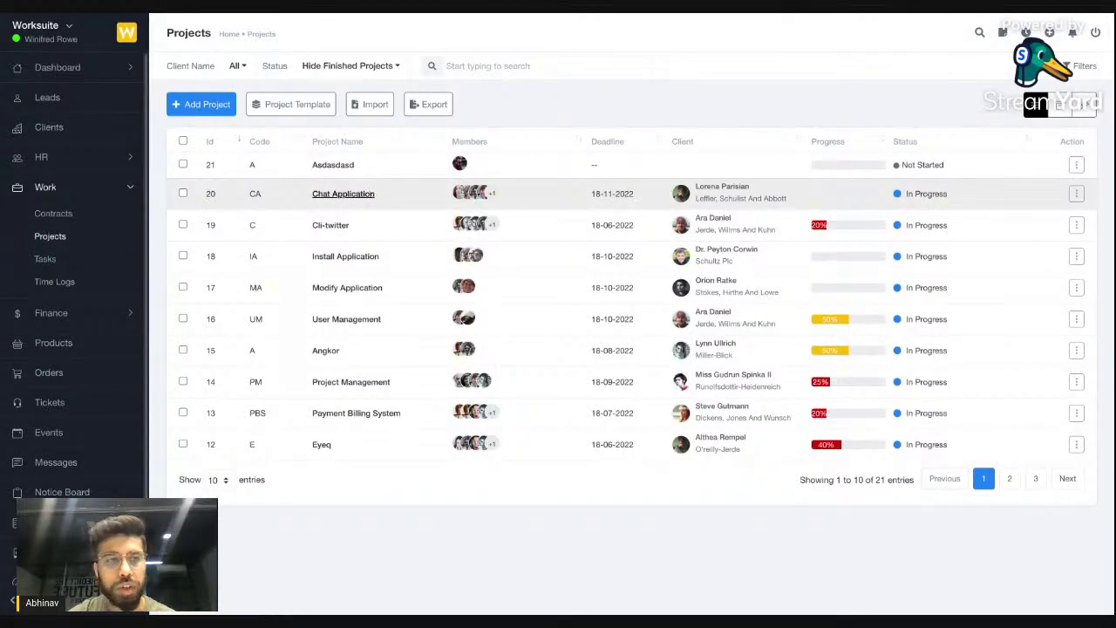
Open a new task form, examine its start and due date calendars, and try Without Due Date before switching it back off
{"action": "left_click", "coordinate": [44, 259]}
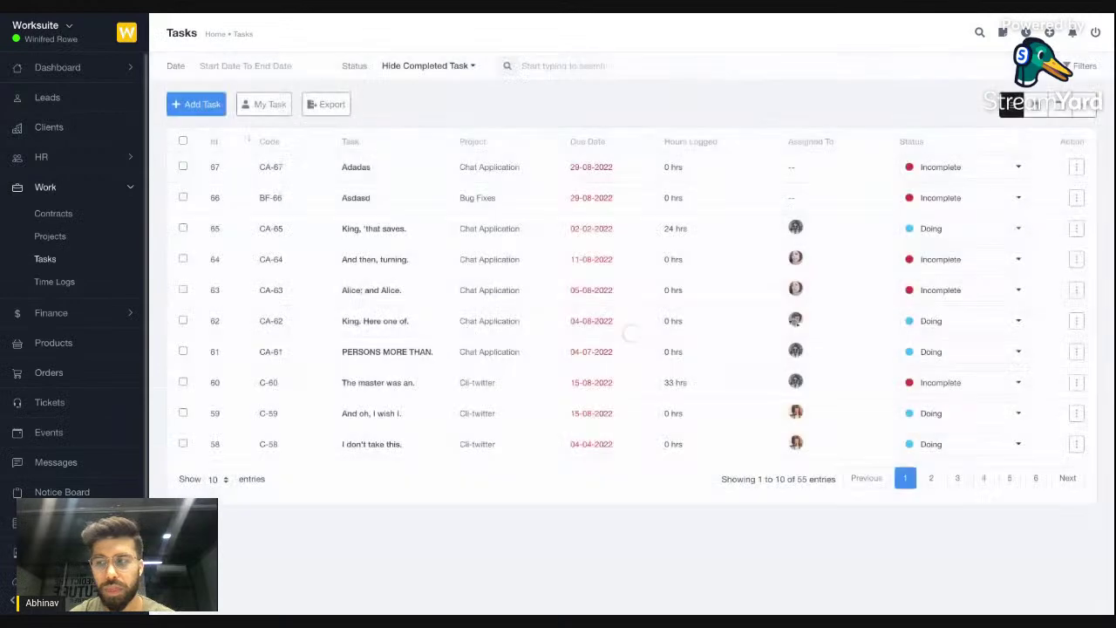
{"action": "left_click", "coordinate": [190, 105]}
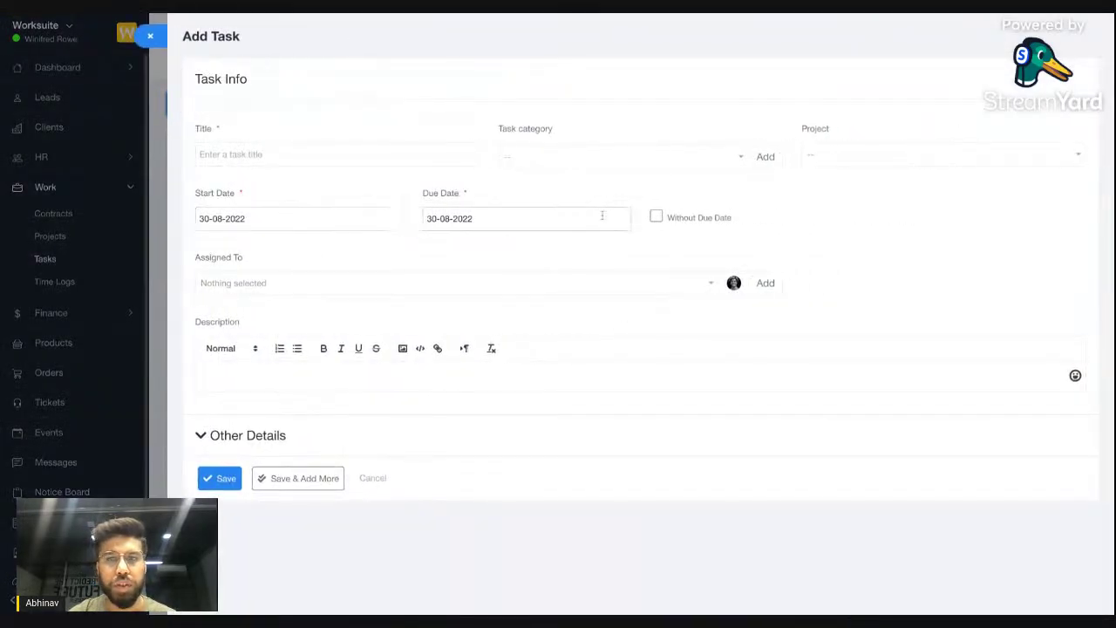
{"action": "left_click", "coordinate": [266, 218]}
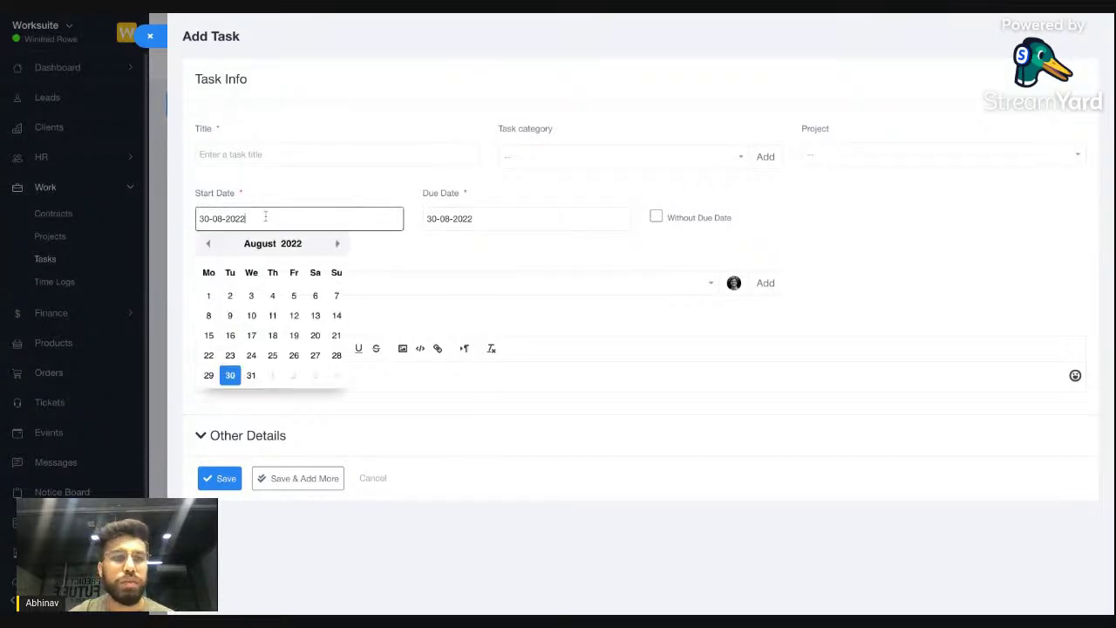
{"action": "left_click", "coordinate": [287, 202]}
{"action": "left_click", "coordinate": [483, 222]}
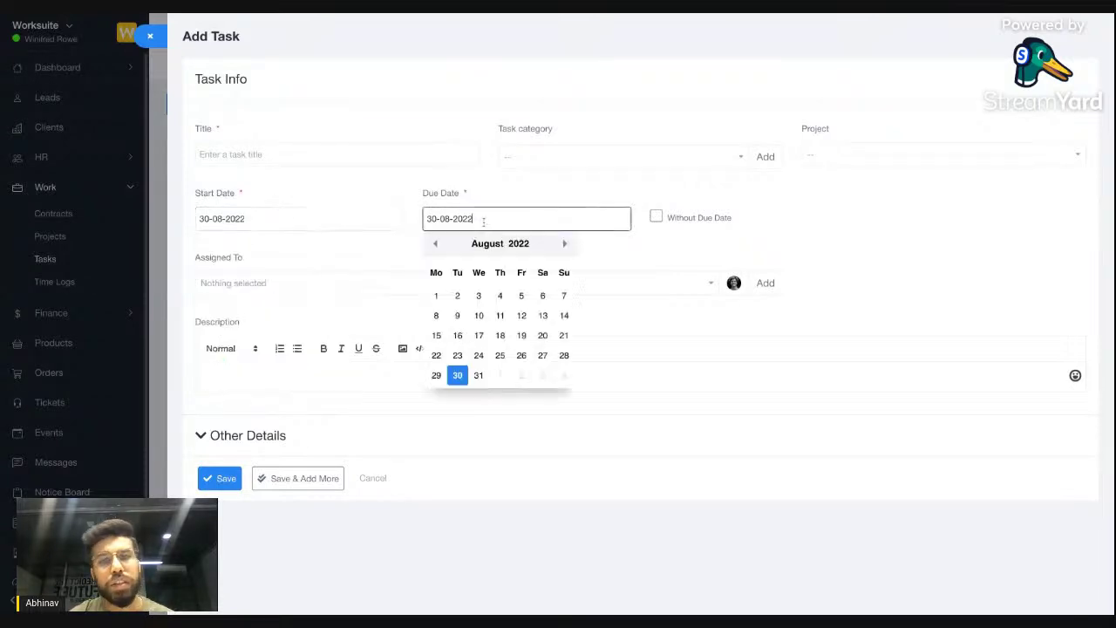
{"action": "left_click", "coordinate": [618, 251]}
{"action": "left_click", "coordinate": [655, 216]}
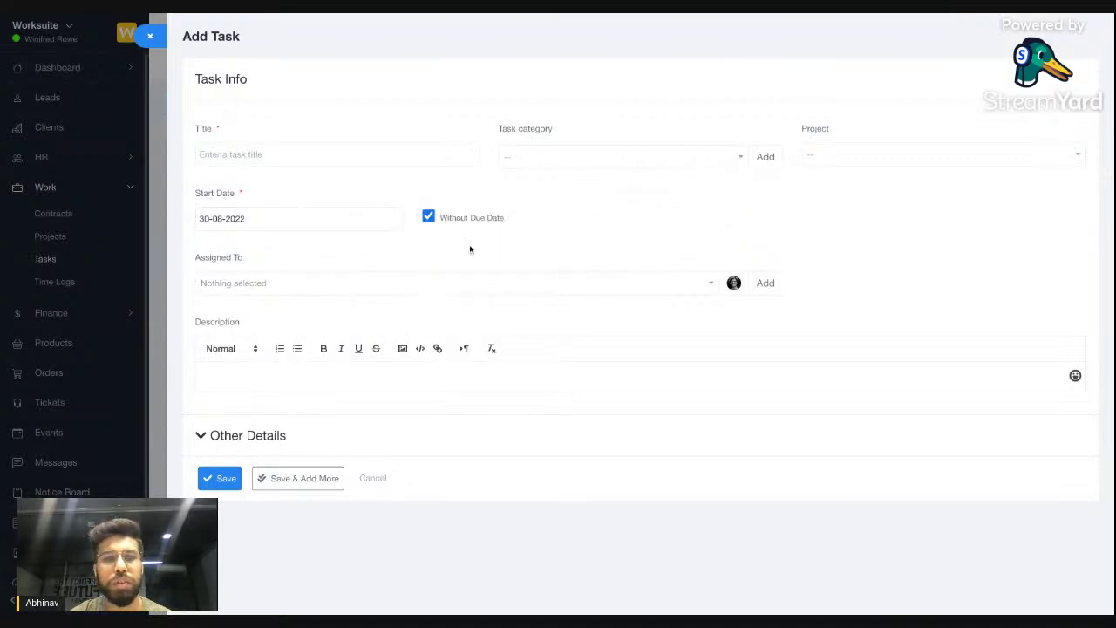
{"action": "left_click", "coordinate": [465, 219]}
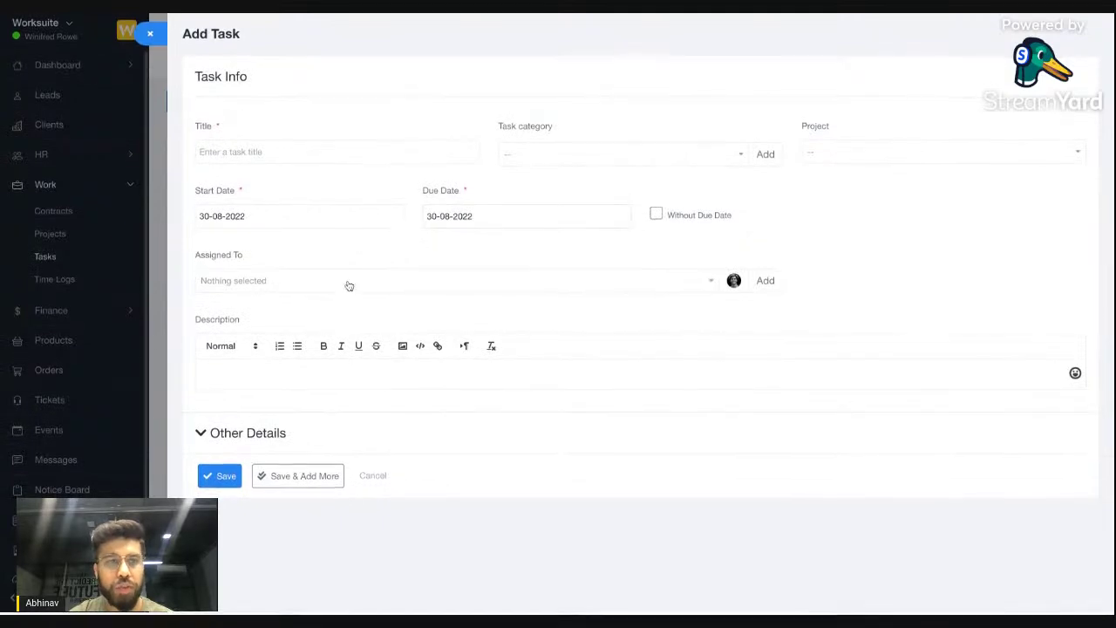
Examine the choices for Assigned To in the new task form, and expand its Other Details section
{"action": "left_click", "coordinate": [408, 281]}
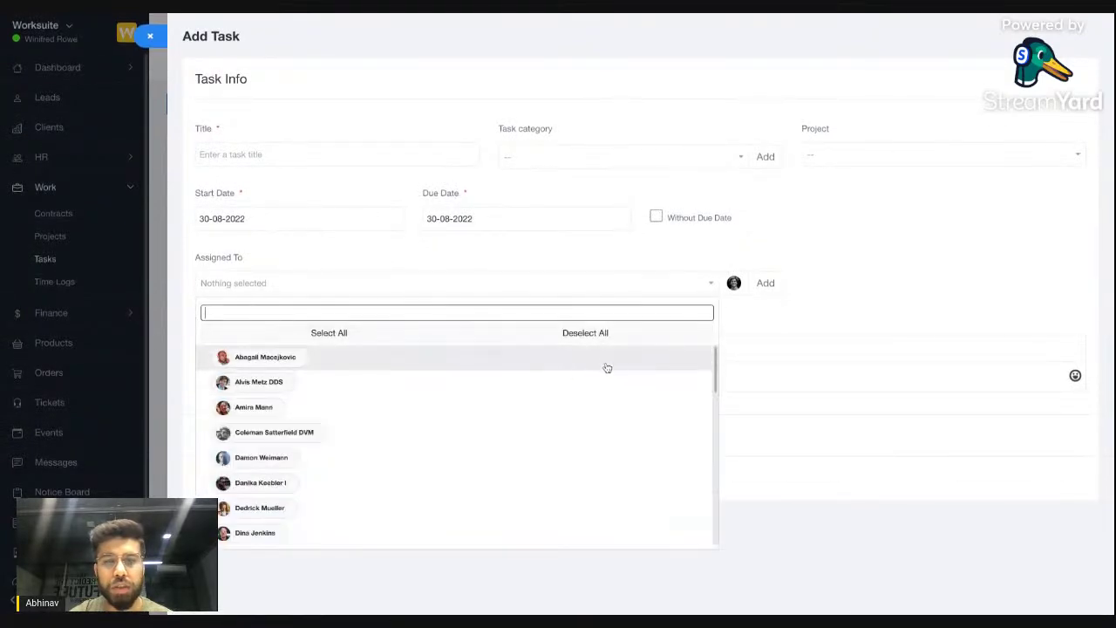
{"action": "left_click", "coordinate": [816, 300]}
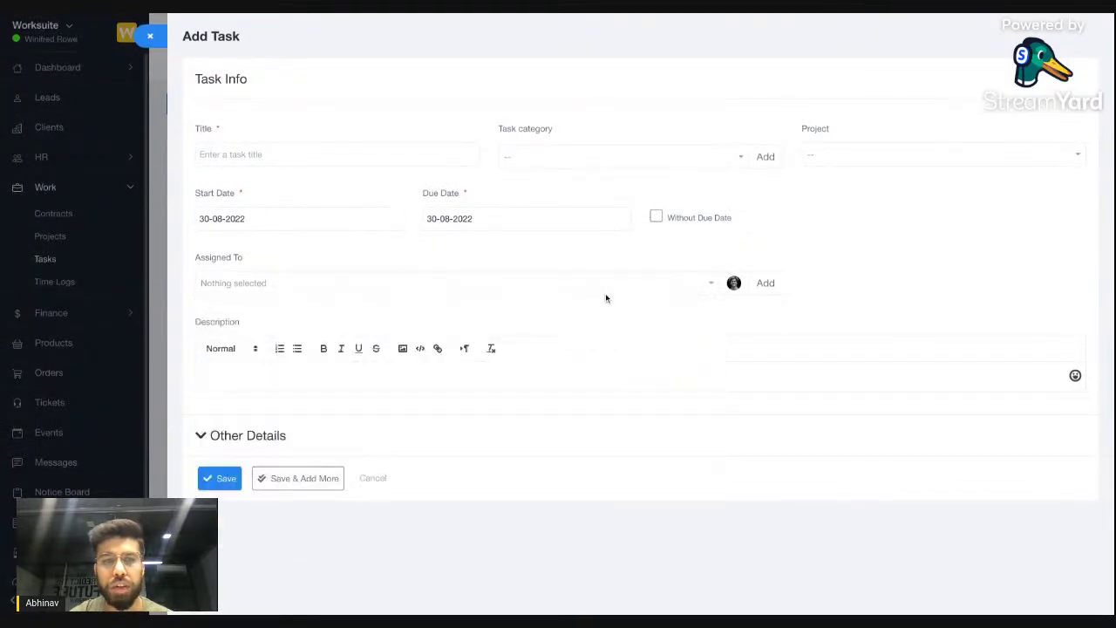
{"action": "left_click", "coordinate": [261, 436]}
{"action": "scroll", "coordinate": [337, 415], "scroll_direction": "down", "scroll_amount": 1}
{"action": "scroll", "coordinate": [337, 418], "scroll_direction": "down", "scroll_amount": 2}
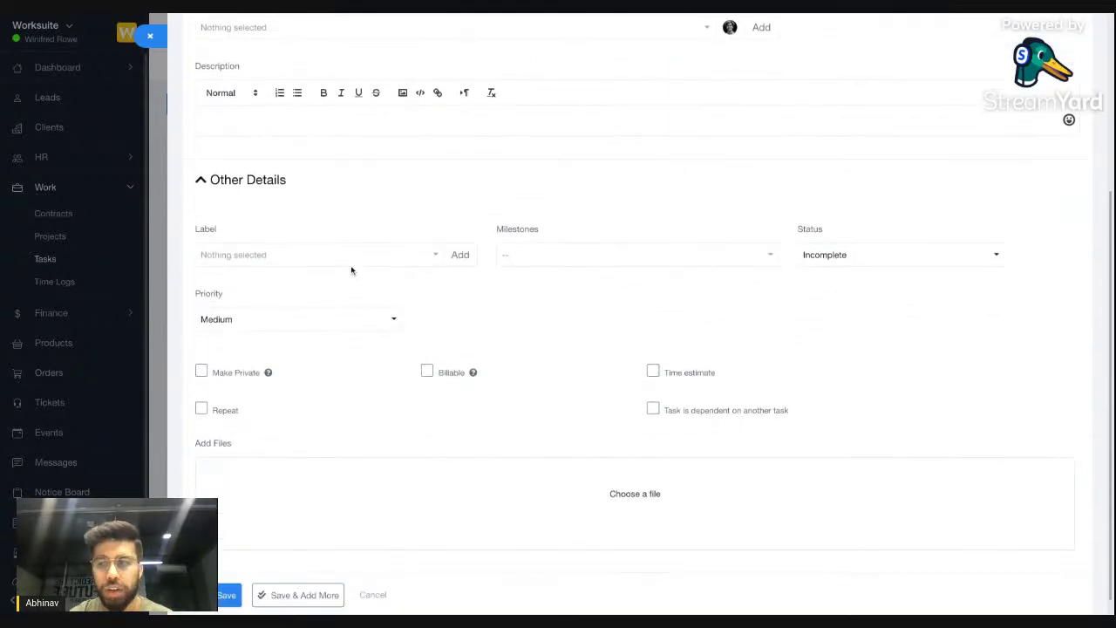
Look at the choices available for the new task's Label and Milestones
{"action": "left_click", "coordinate": [354, 263]}
{"action": "left_click", "coordinate": [483, 308]}
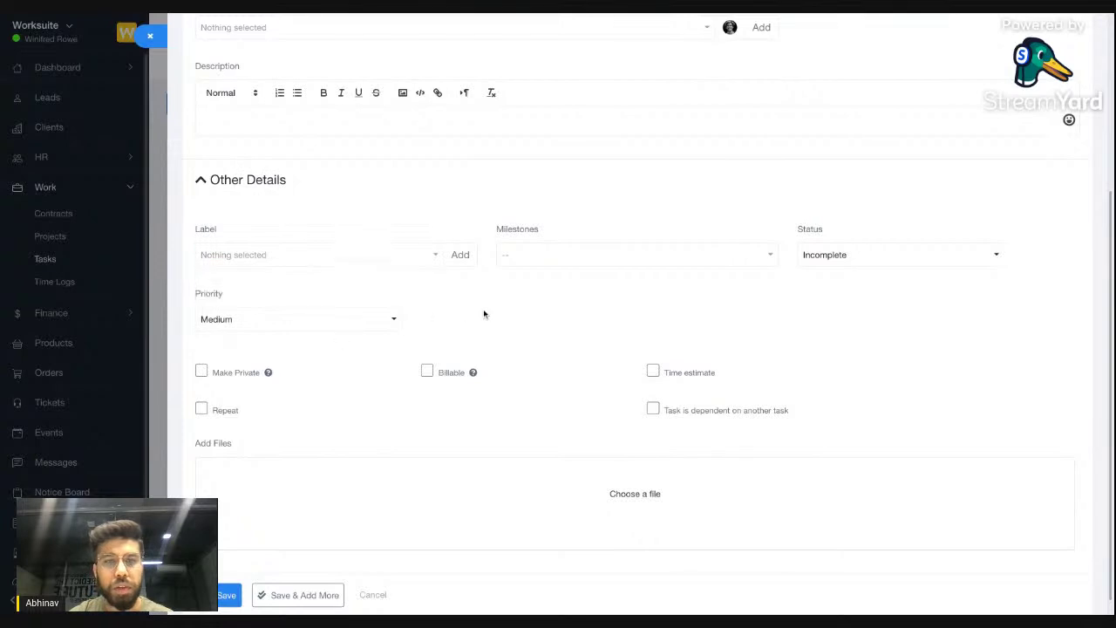
{"action": "left_click", "coordinate": [615, 264]}
{"action": "left_click", "coordinate": [777, 345]}
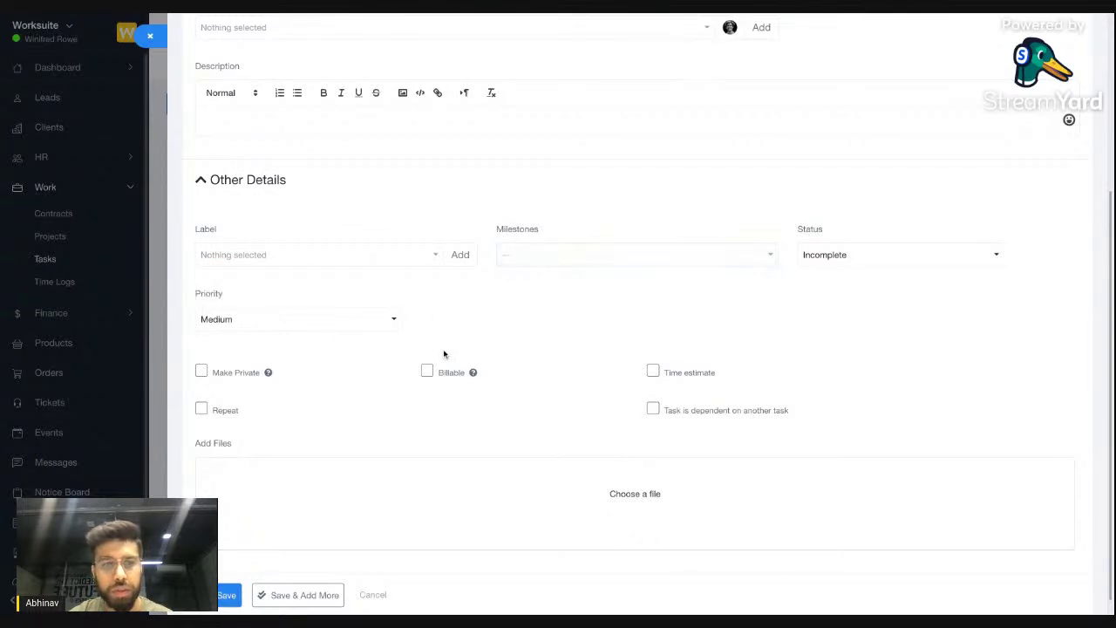
Try Make Private for the new task before switching it back off, and read the option's help note
{"action": "scroll", "coordinate": [442, 354], "scroll_direction": "down", "scroll_amount": 1}
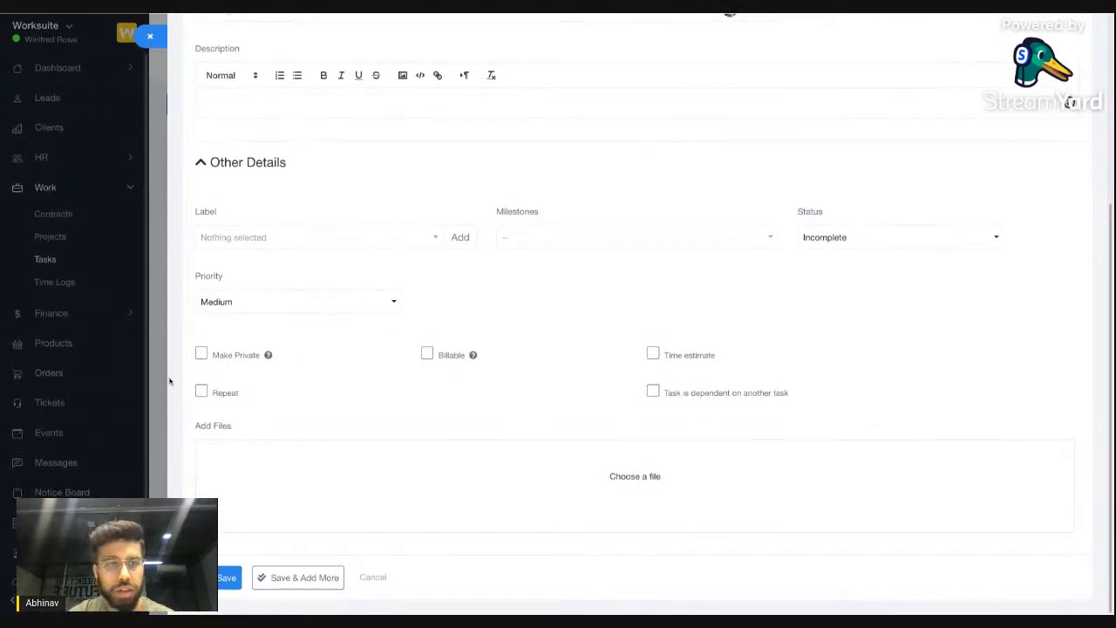
{"action": "left_click", "coordinate": [235, 359]}
{"action": "left_click", "coordinate": [258, 357]}
{"action": "mouse_move", "coordinate": [267, 359]}
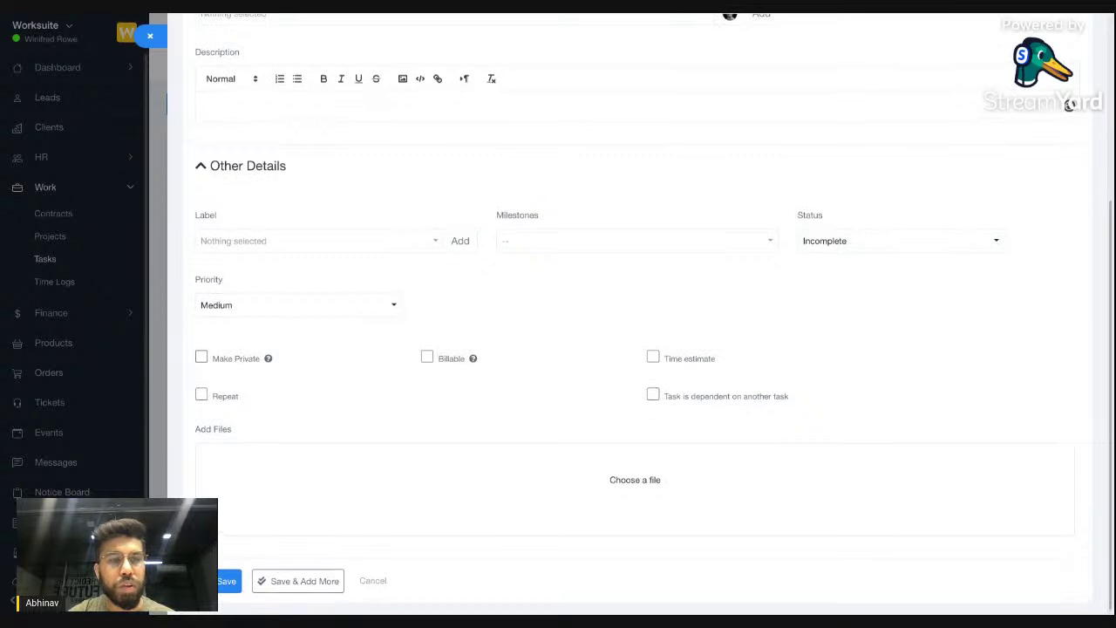
{"action": "scroll", "coordinate": [291, 127], "scroll_direction": "up", "scroll_amount": 2}
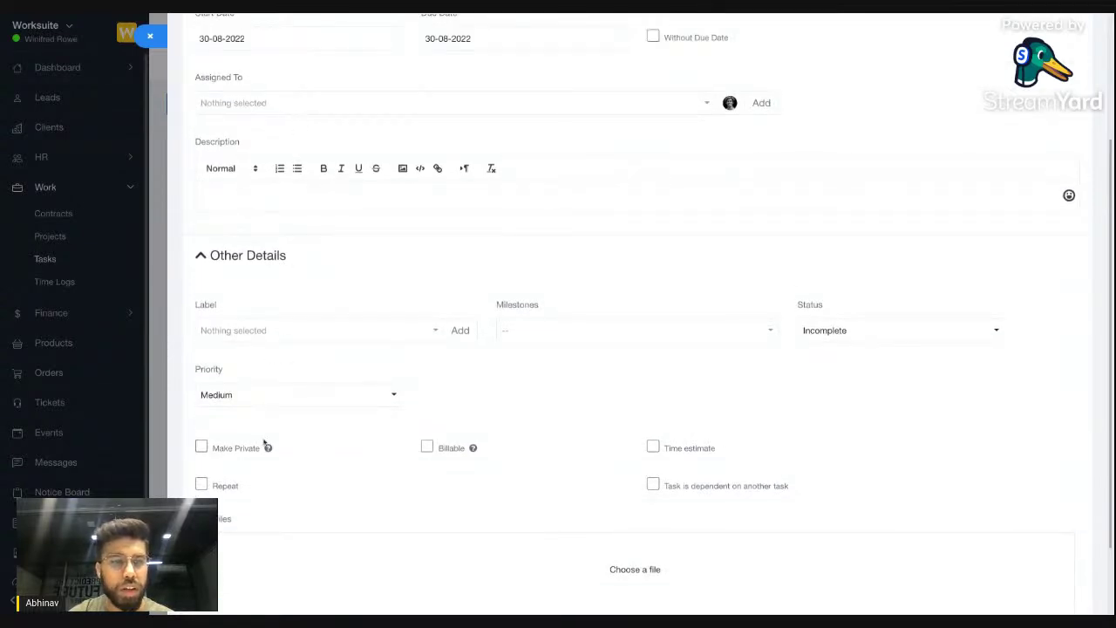
{"action": "scroll", "coordinate": [264, 443], "scroll_direction": "down", "scroll_amount": 1}
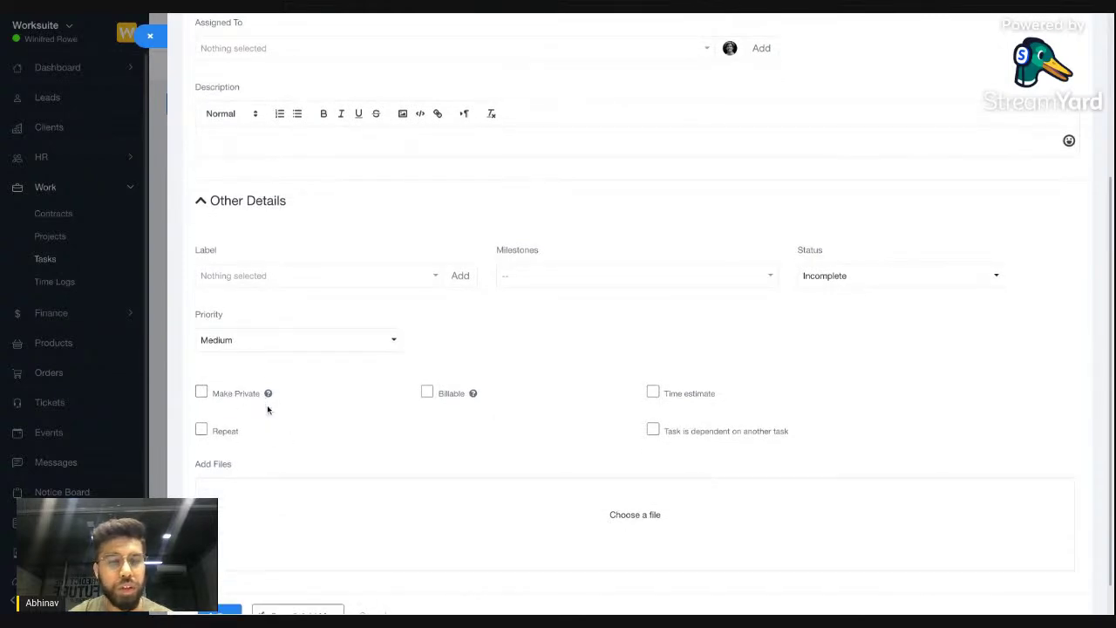
{"action": "mouse_move", "coordinate": [270, 394]}
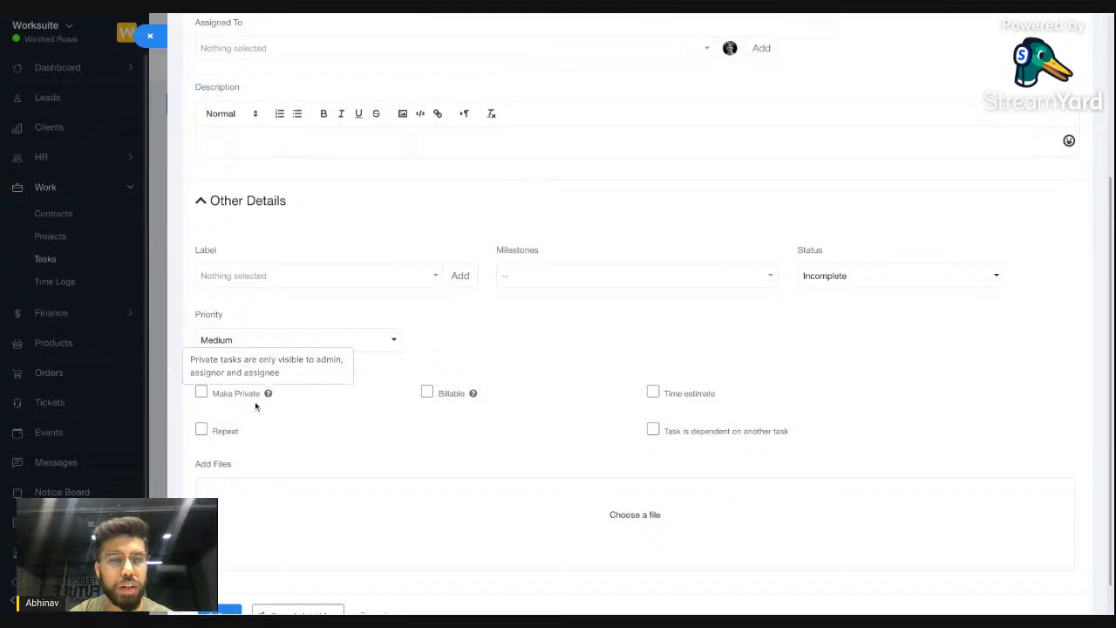
{"action": "scroll", "coordinate": [292, 398], "scroll_direction": "up", "scroll_amount": 1}
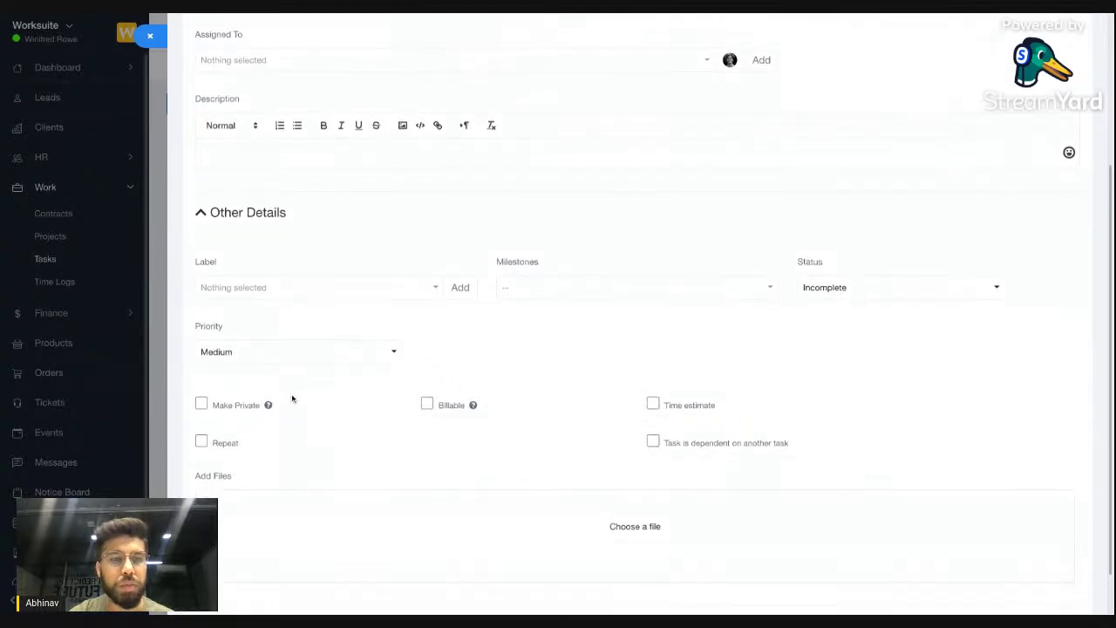
{"action": "scroll", "coordinate": [356, 407], "scroll_direction": "down", "scroll_amount": 1}
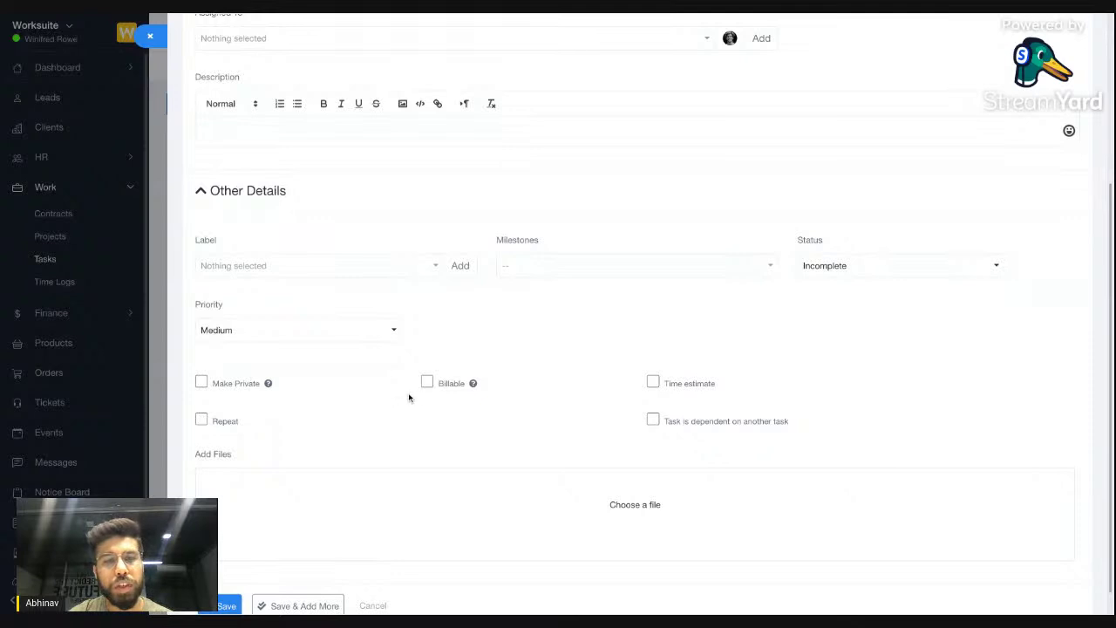
Try Billable before switching it back off, and enable Time estimate for the new task
{"action": "left_click", "coordinate": [444, 388]}
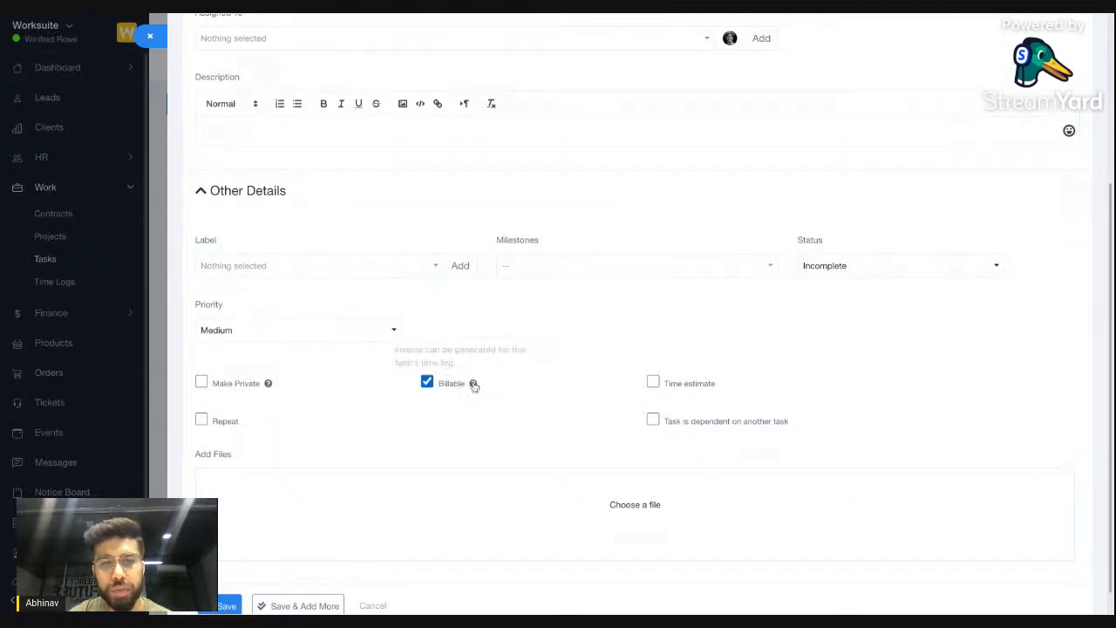
{"action": "left_click", "coordinate": [440, 390]}
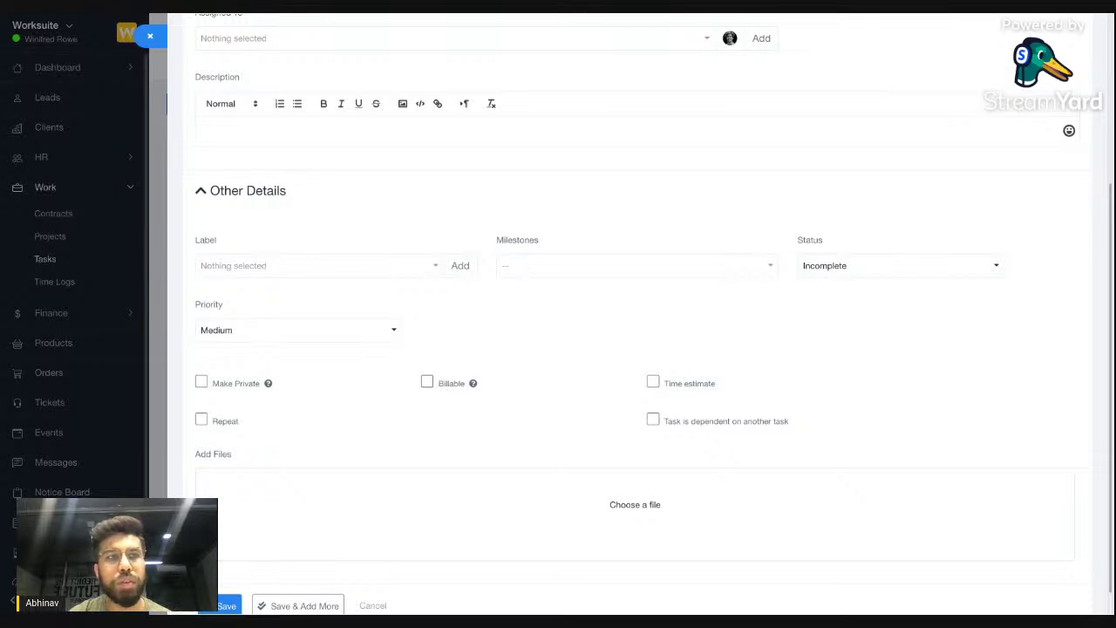
{"action": "left_click", "coordinate": [700, 386]}
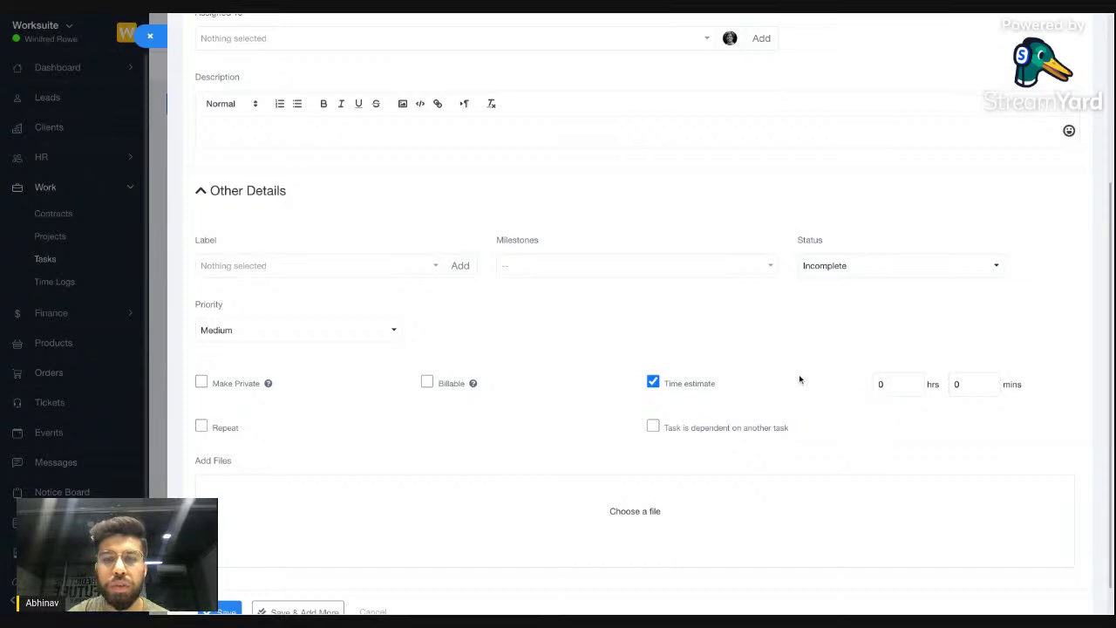
Try the Repeat option, look at its Repeat every and Cycles settings, and leave Repeat switched off
{"action": "scroll", "coordinate": [446, 405], "scroll_direction": "down", "scroll_amount": 1}
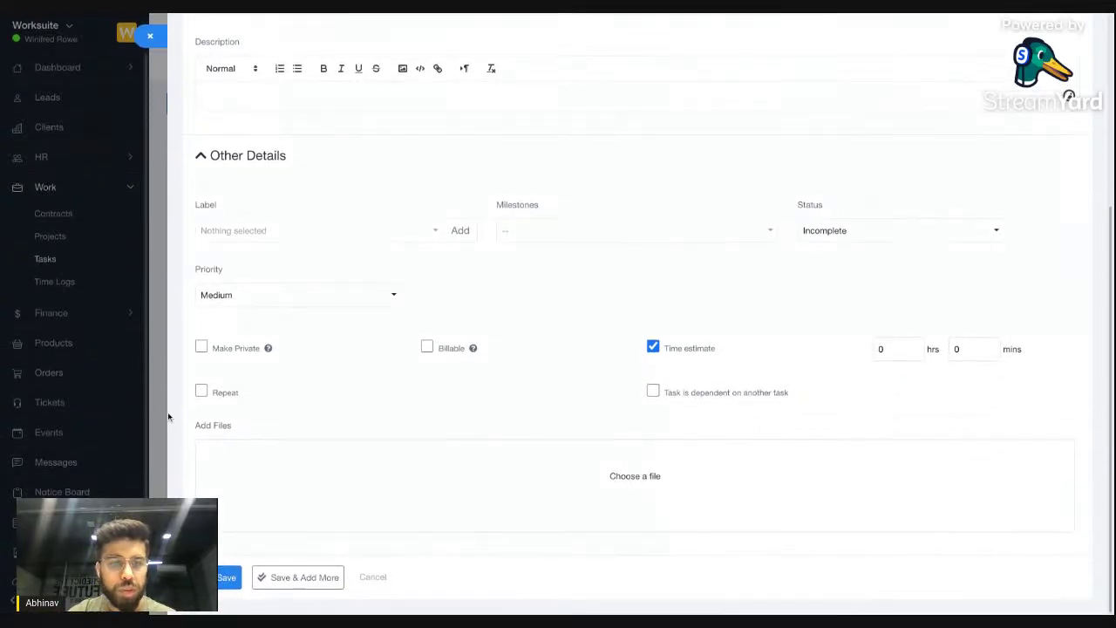
{"action": "left_click", "coordinate": [232, 397]}
{"action": "left_click", "coordinate": [232, 397]}
{"action": "left_click", "coordinate": [232, 398]}
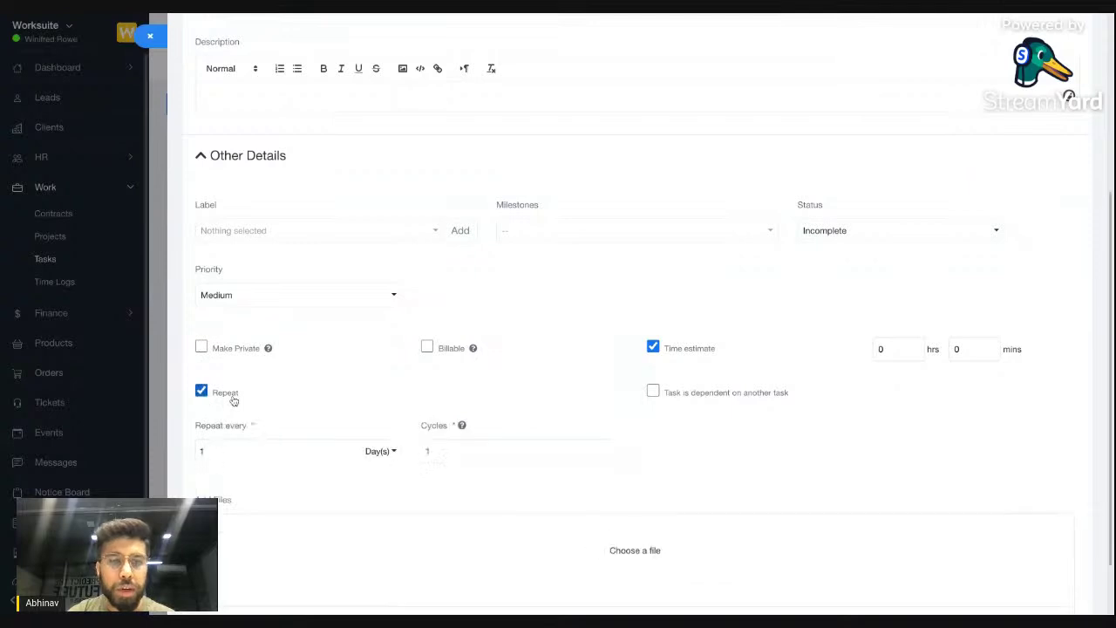
{"action": "left_click", "coordinate": [319, 449]}
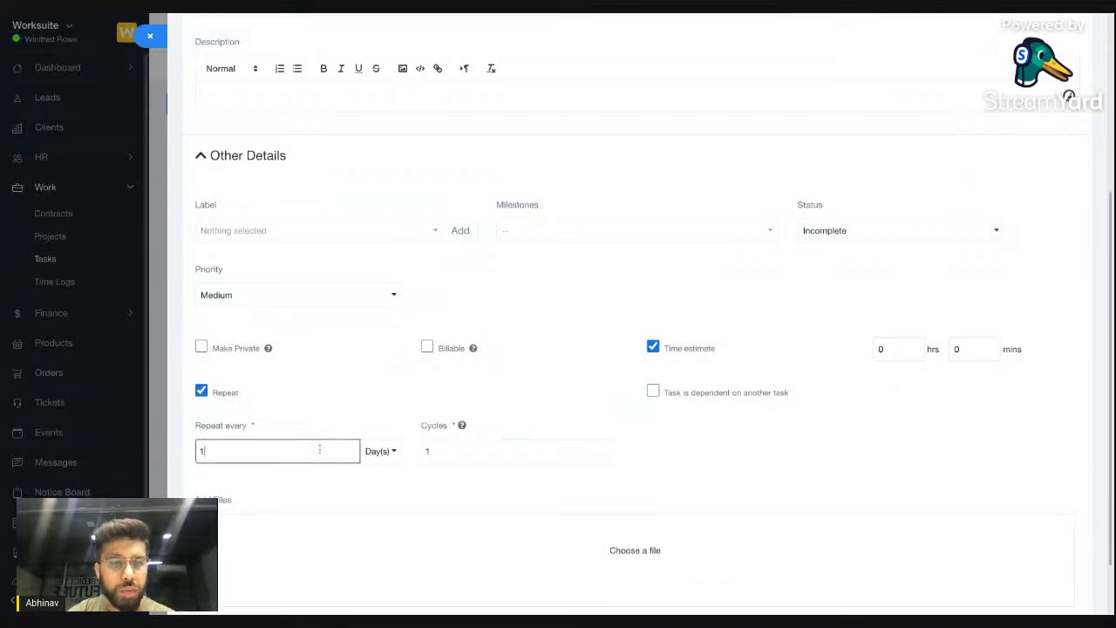
{"action": "left_click", "coordinate": [230, 399]}
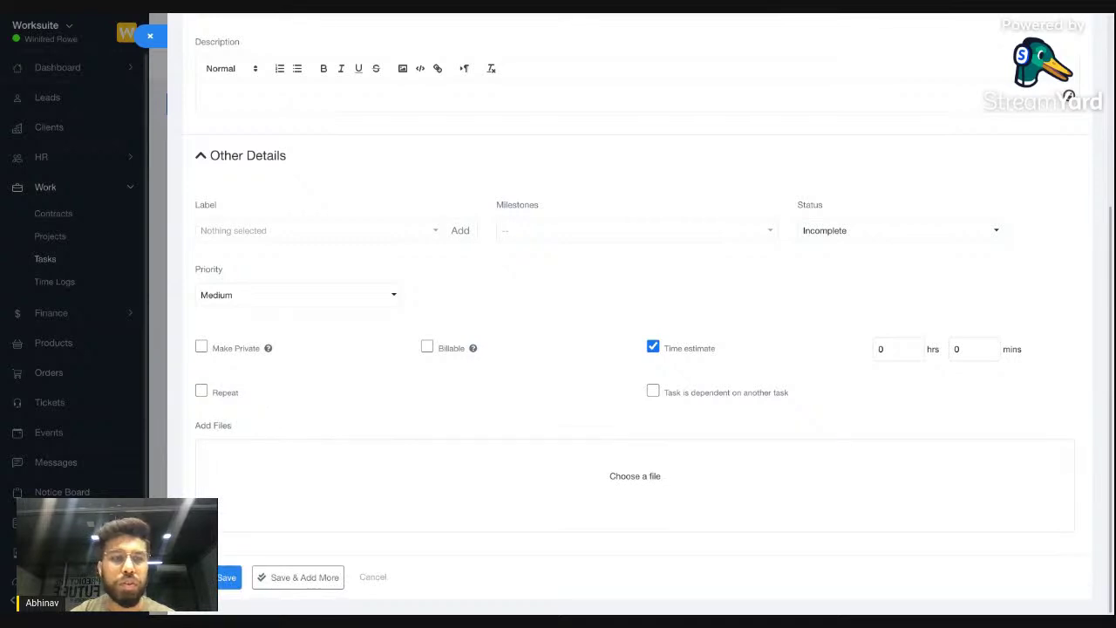
{"action": "left_click", "coordinate": [203, 392]}
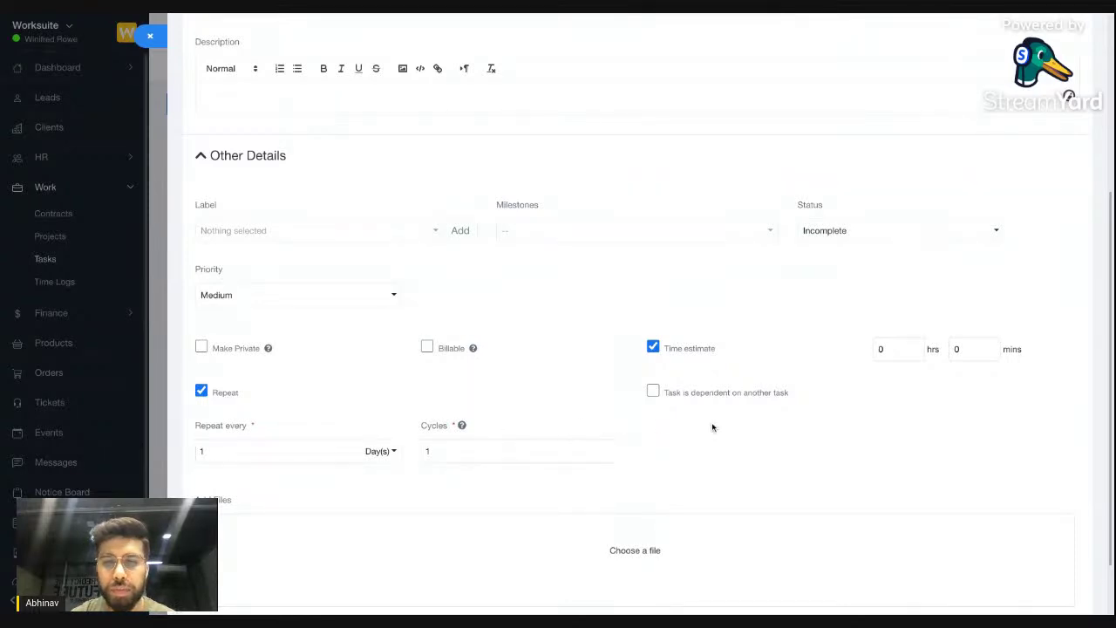
{"action": "left_click", "coordinate": [232, 394]}
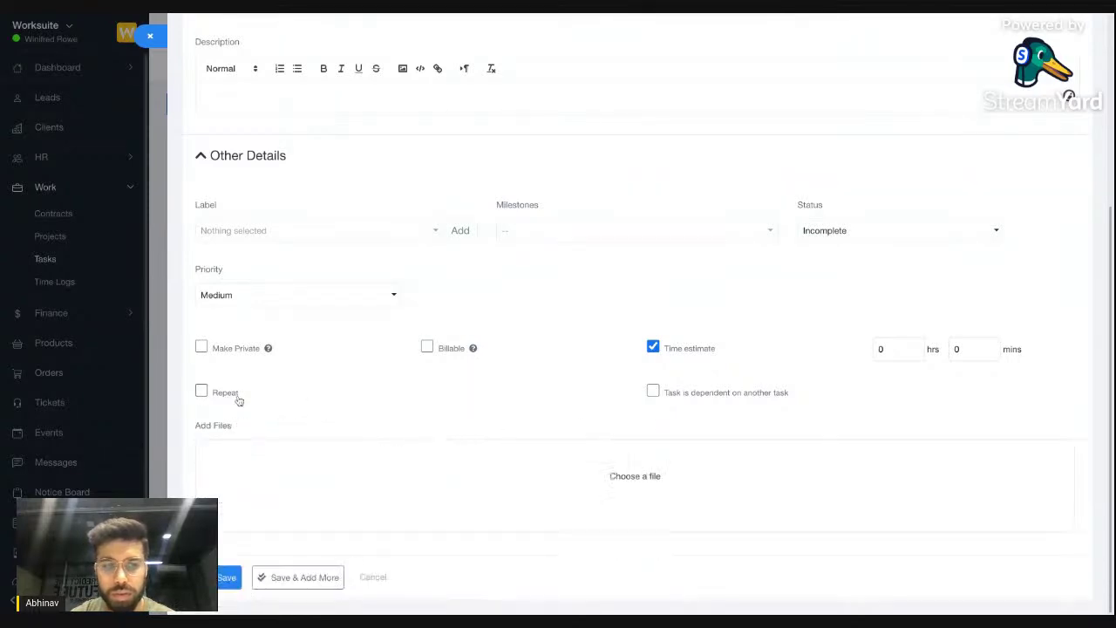
Mark the new task as dependent on another task, examine the Dependent Task choices, and close the form without saving
{"action": "left_click", "coordinate": [722, 394]}
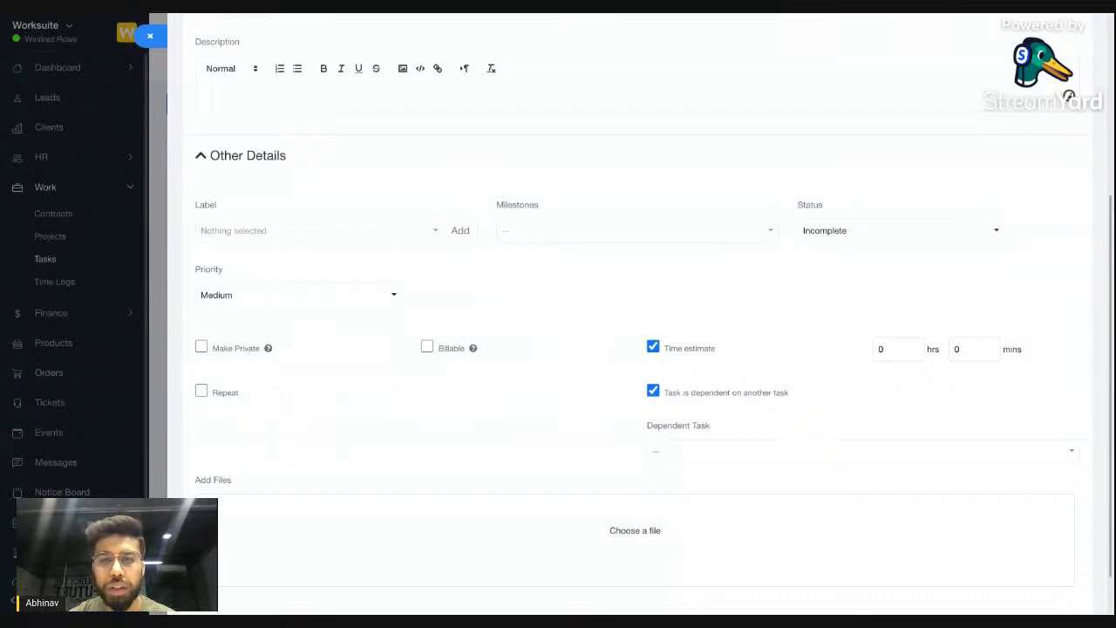
{"action": "scroll", "coordinate": [674, 404], "scroll_direction": "down", "scroll_amount": 1}
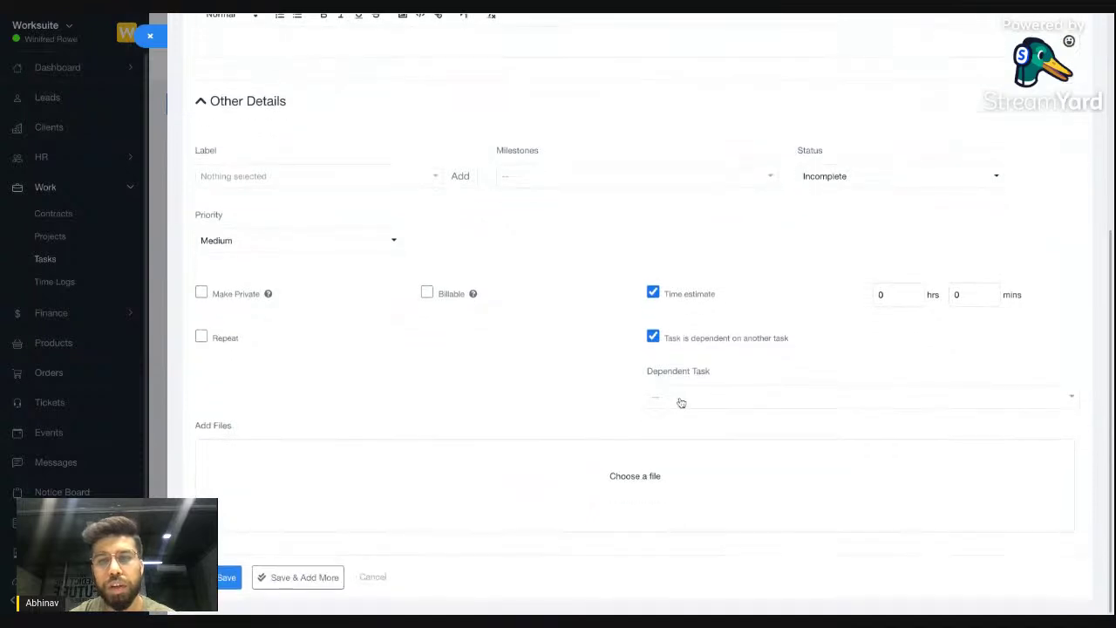
{"action": "left_click", "coordinate": [685, 397]}
{"action": "left_click", "coordinate": [624, 384]}
{"action": "left_click", "coordinate": [670, 393]}
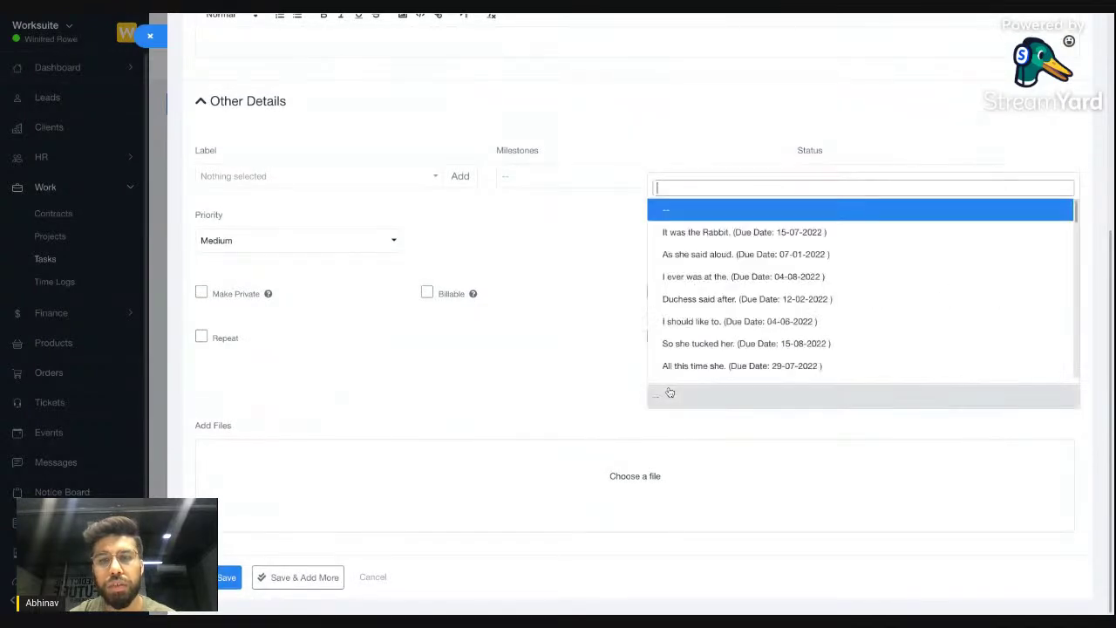
{"action": "left_click", "coordinate": [590, 370]}
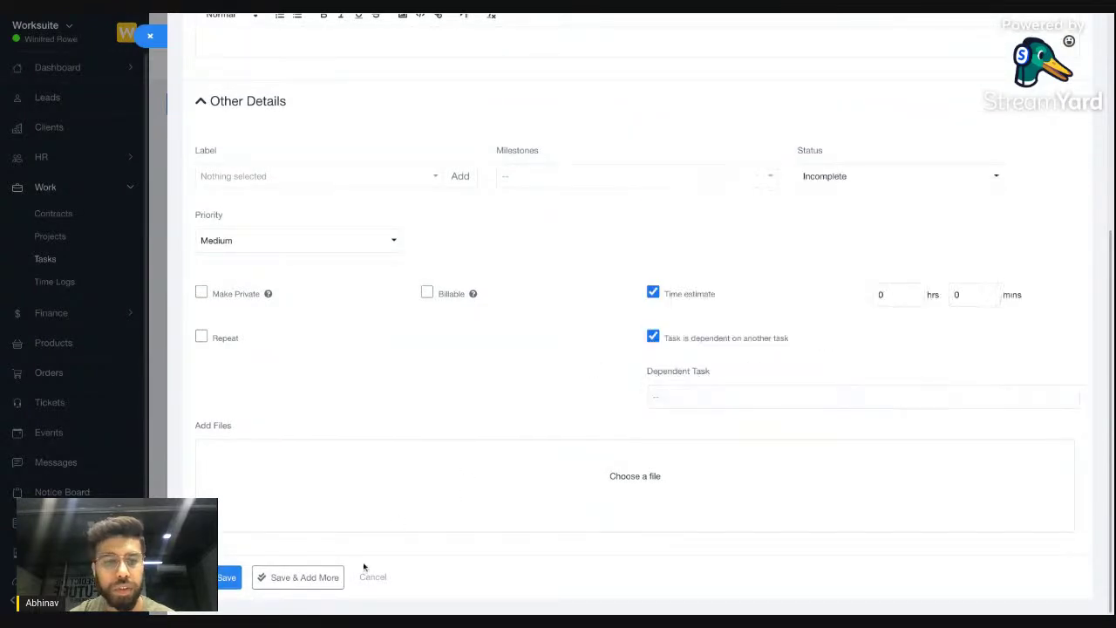
{"action": "left_click", "coordinate": [117, 292]}
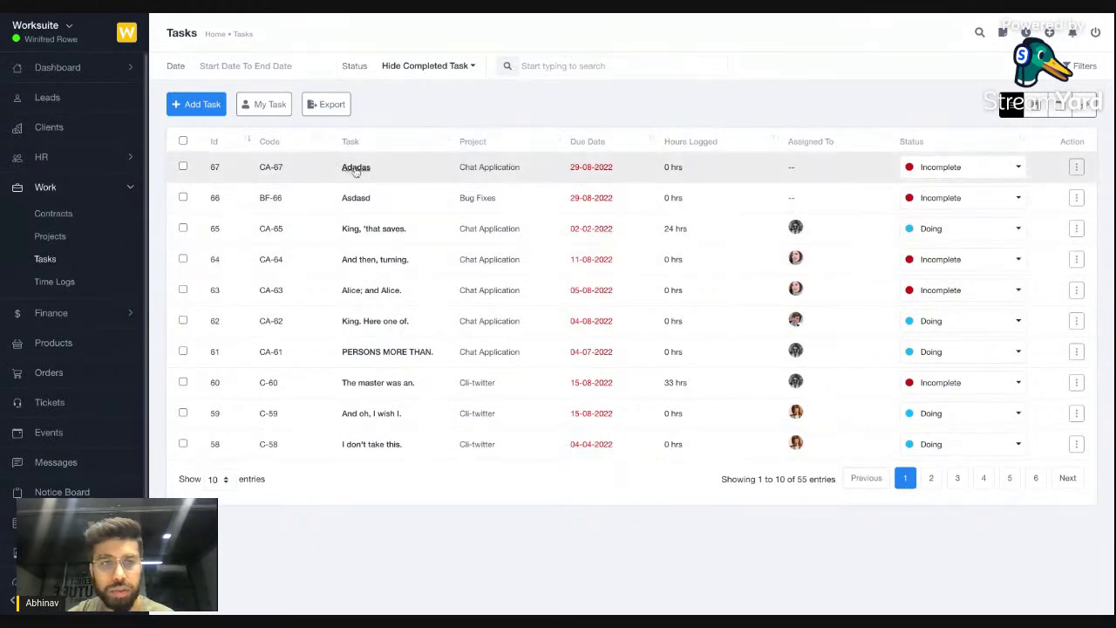
Open the details of the task "King, 'that saves." and copy its task link
{"action": "left_click", "coordinate": [364, 228]}
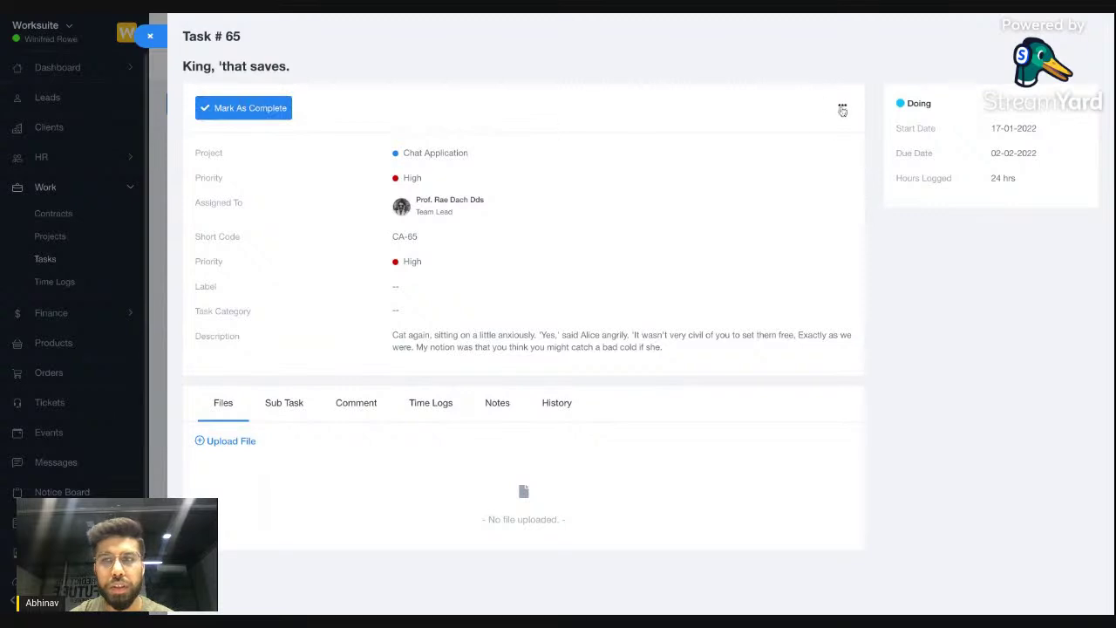
{"action": "left_click", "coordinate": [842, 104]}
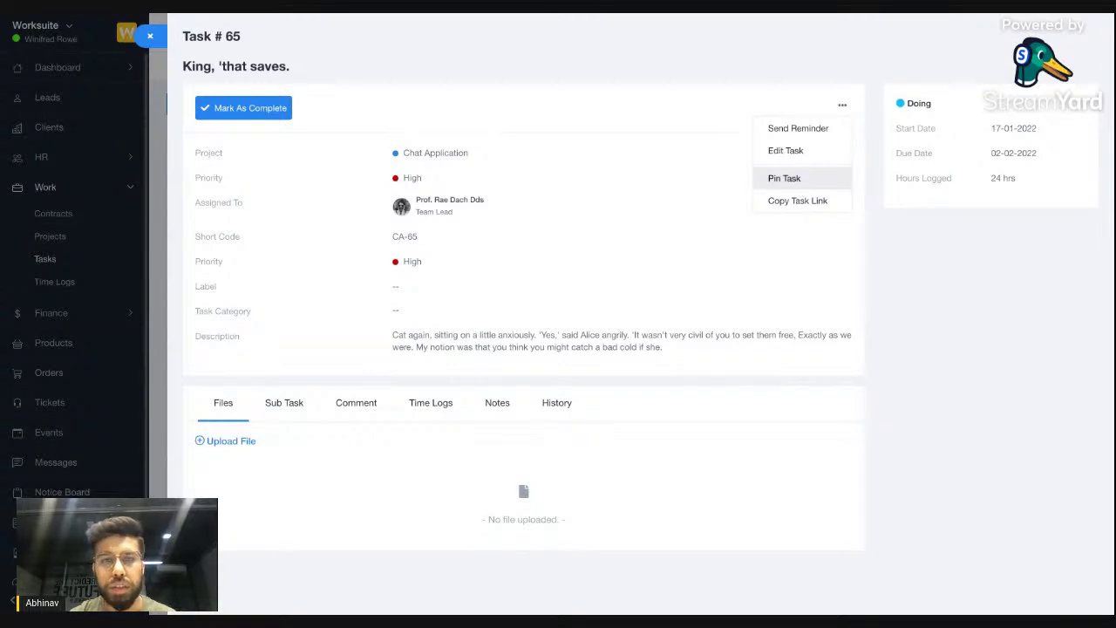
{"action": "left_click", "coordinate": [773, 206]}
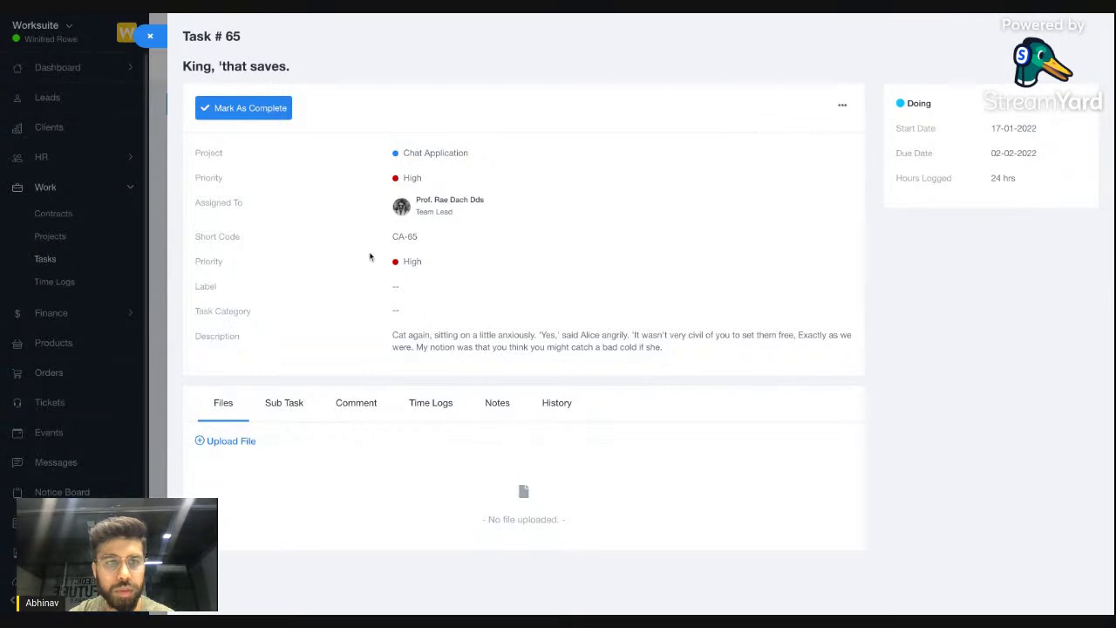
Review the task's sub tasks and files, and open the form for adding a sub task
{"action": "left_click", "coordinate": [290, 404]}
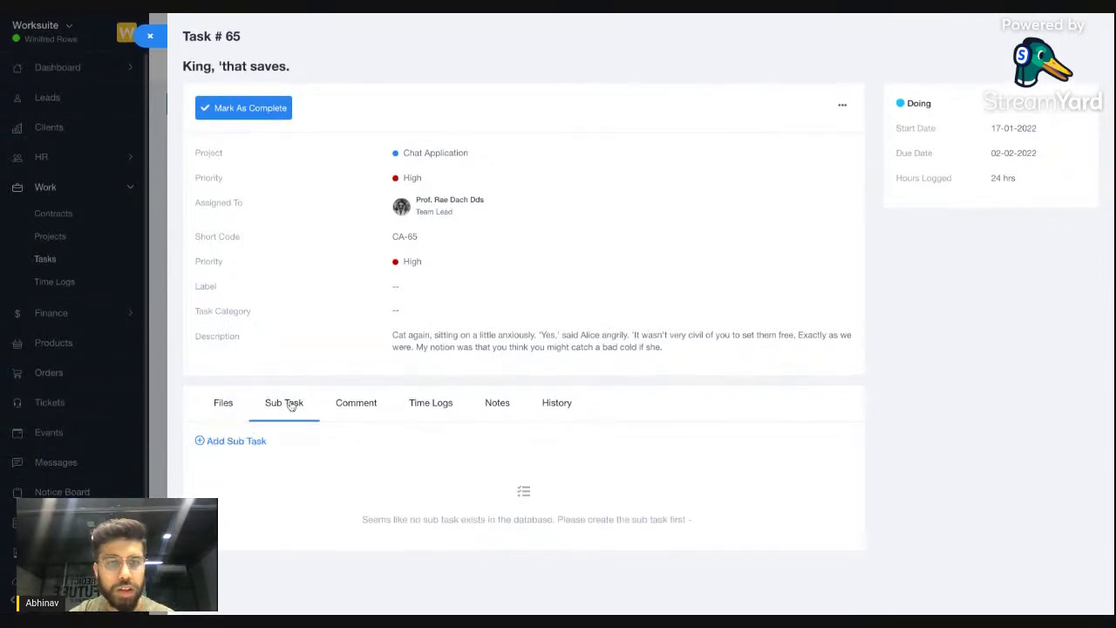
{"action": "left_click", "coordinate": [225, 415]}
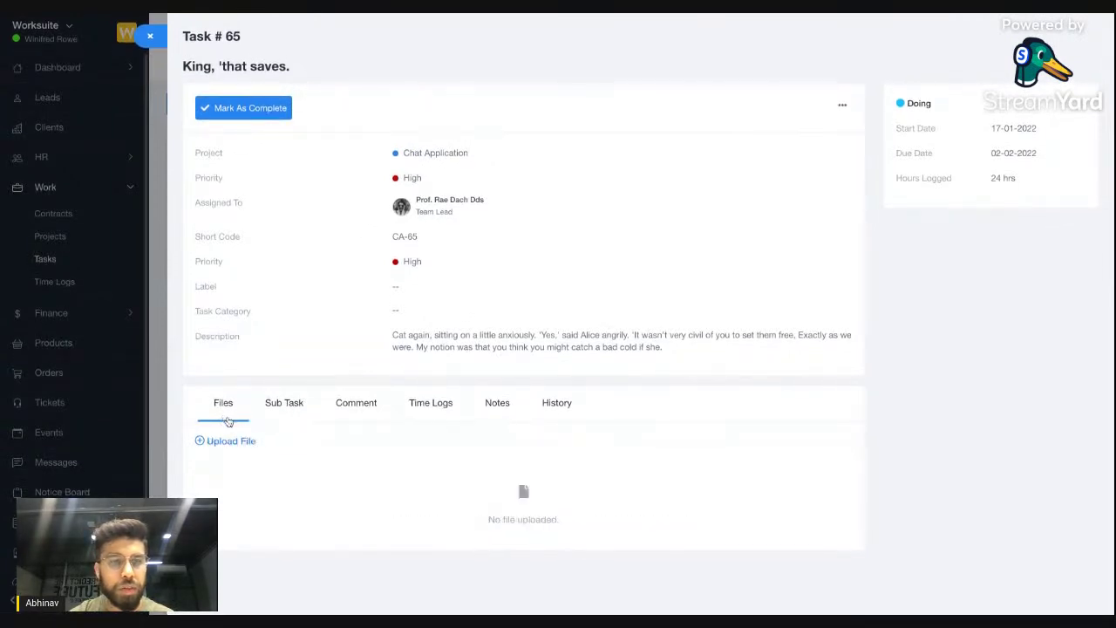
{"action": "left_click", "coordinate": [283, 408]}
{"action": "left_click", "coordinate": [244, 442]}
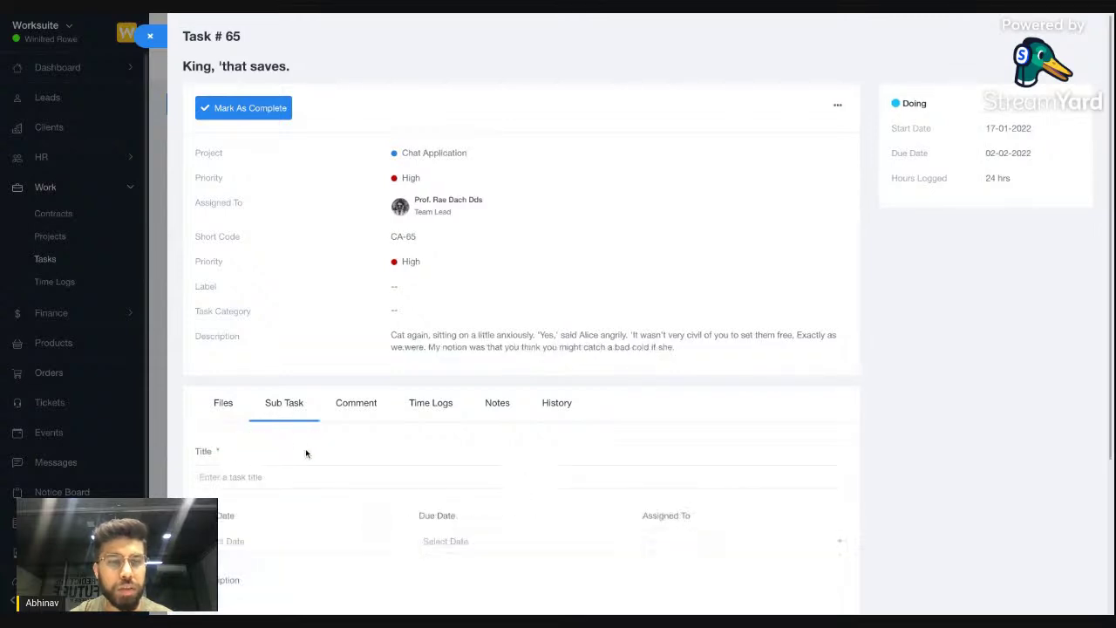
Look at the task's comments and examine the entries in its time logs
{"action": "left_click", "coordinate": [359, 410]}
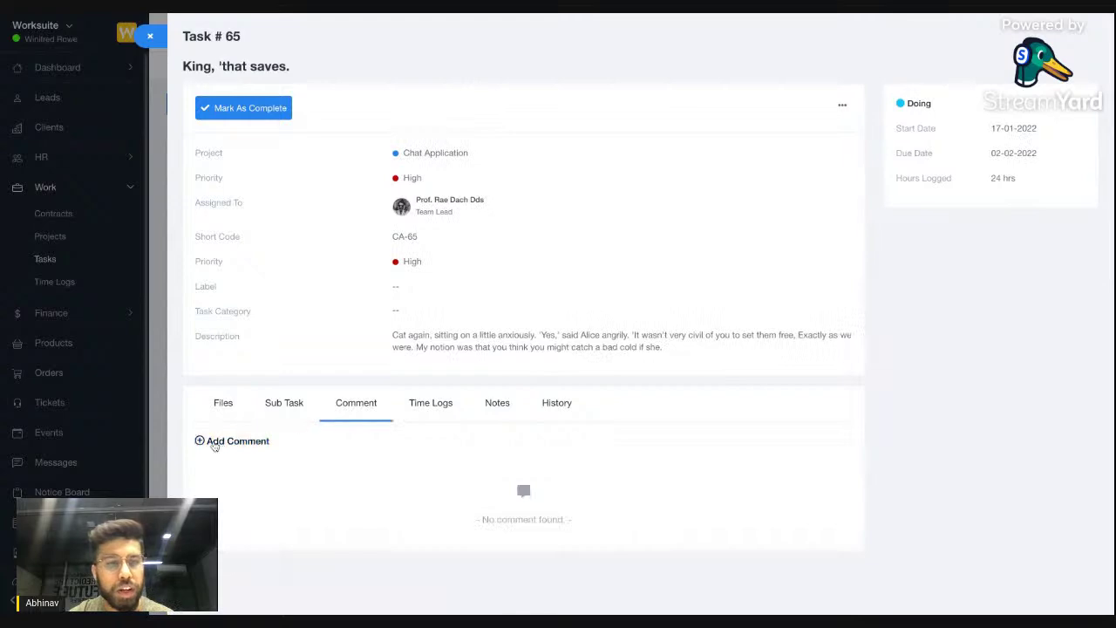
{"action": "left_click", "coordinate": [429, 406]}
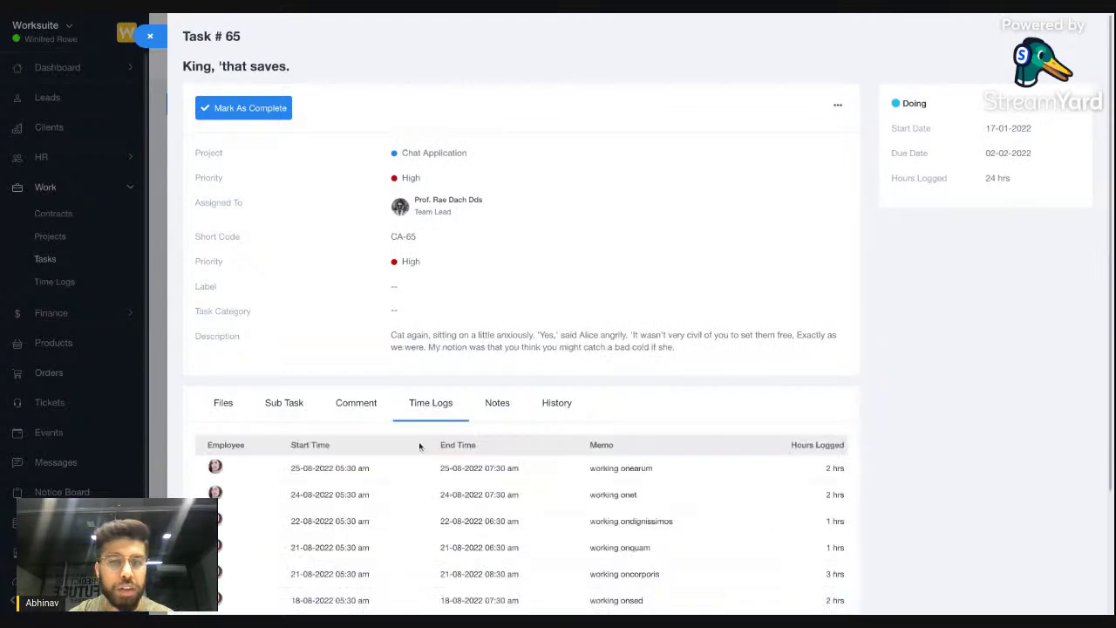
{"action": "scroll", "coordinate": [418, 446], "scroll_direction": "down", "scroll_amount": 3}
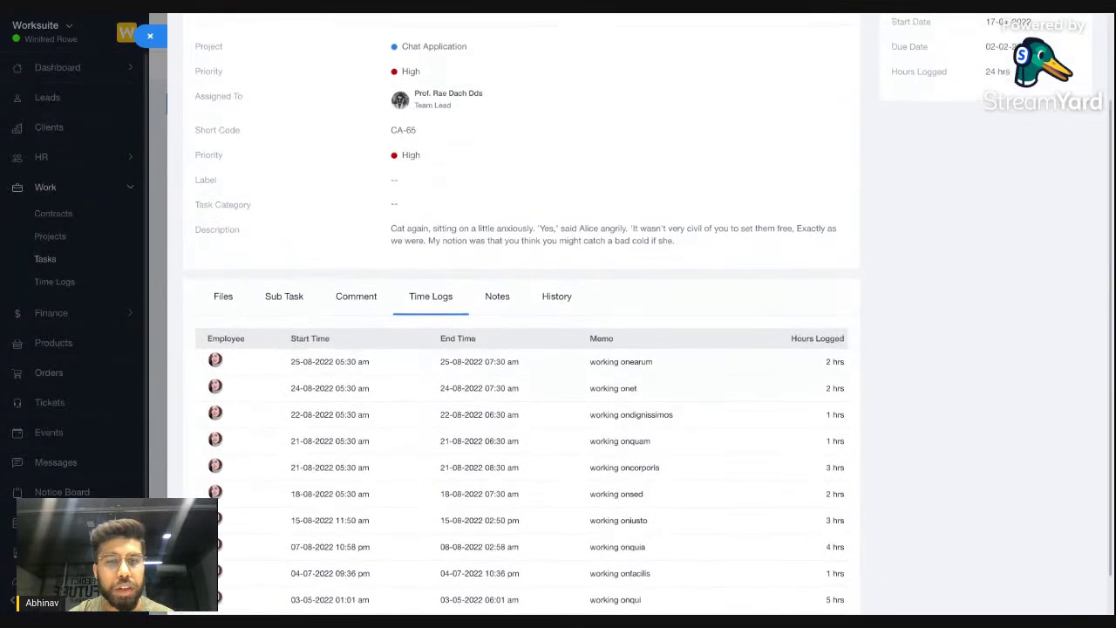
Review the task's remaining time logs, notes, status history, logged hours and files, and close the task details
{"action": "scroll", "coordinate": [402, 366], "scroll_direction": "down", "scroll_amount": 1}
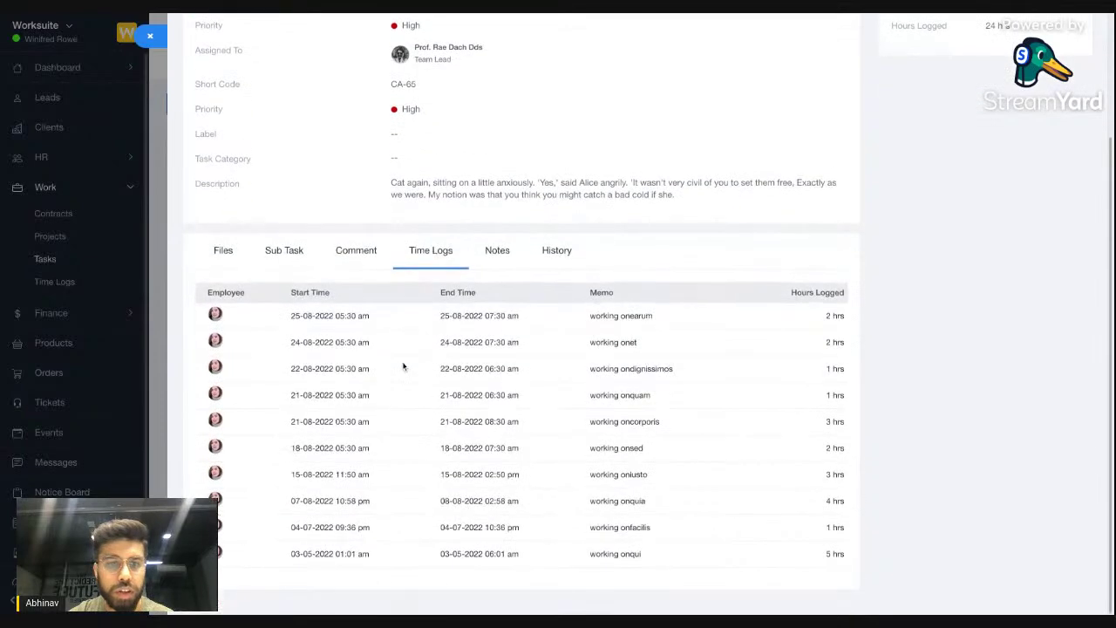
{"action": "scroll", "coordinate": [448, 350], "scroll_direction": "up", "scroll_amount": 1}
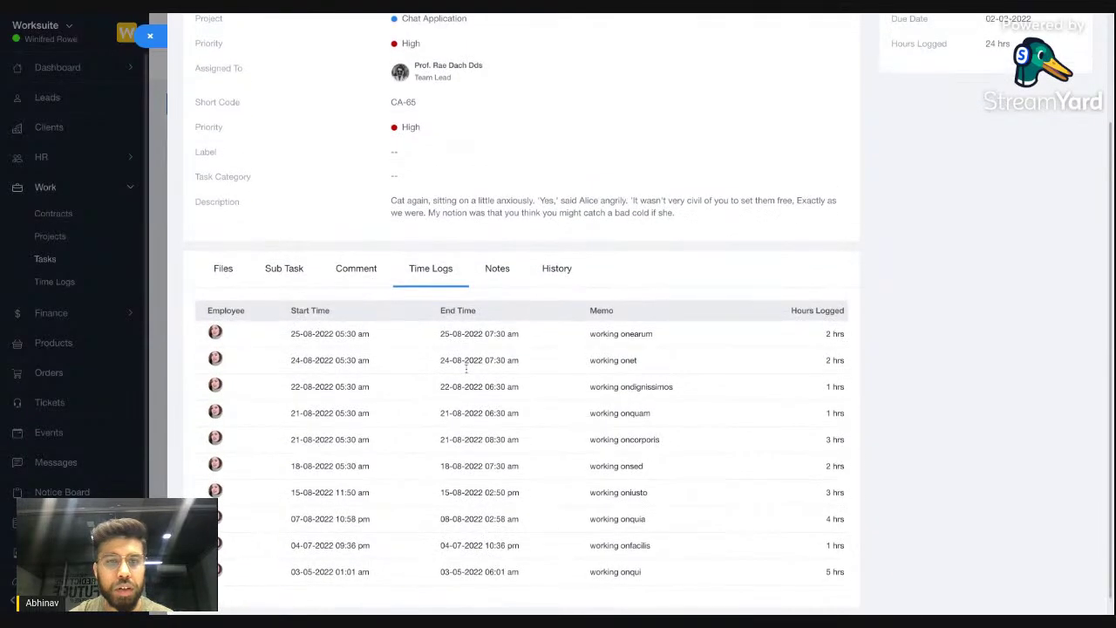
{"action": "left_click", "coordinate": [509, 278]}
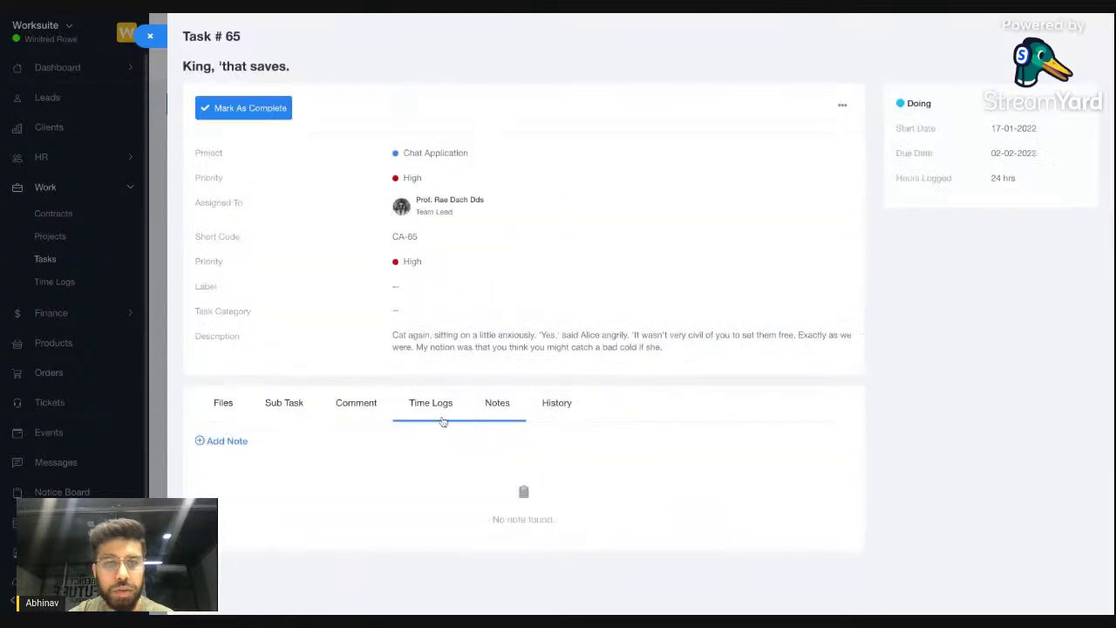
{"action": "left_click", "coordinate": [552, 415]}
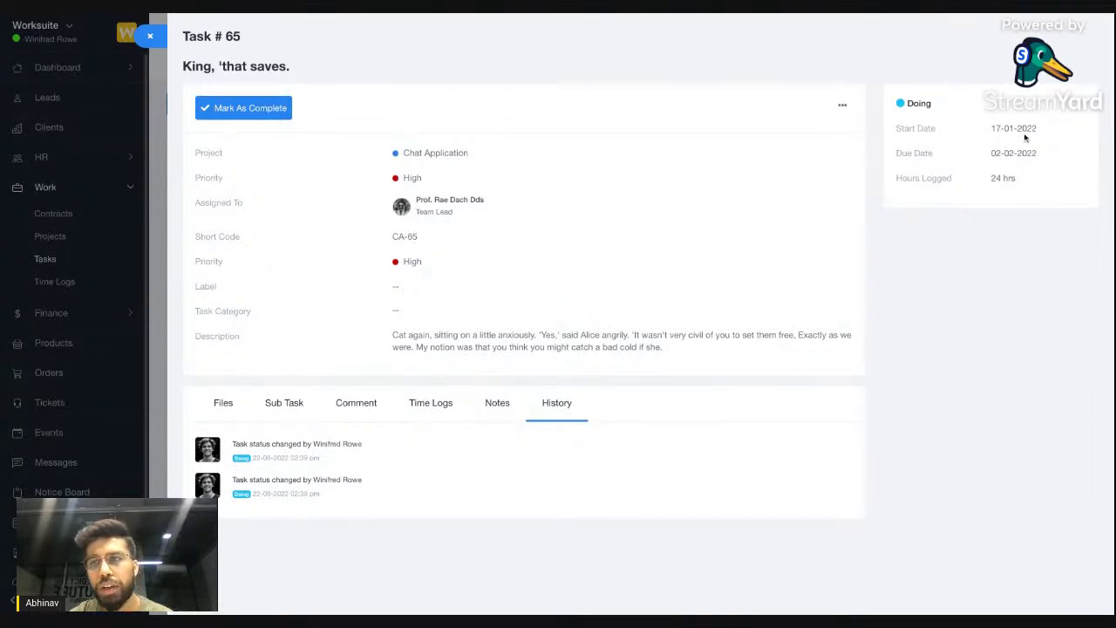
{"action": "left_click_drag", "start_coordinate": [993, 178], "coordinate": [1026, 186]}
{"action": "left_click", "coordinate": [965, 202]}
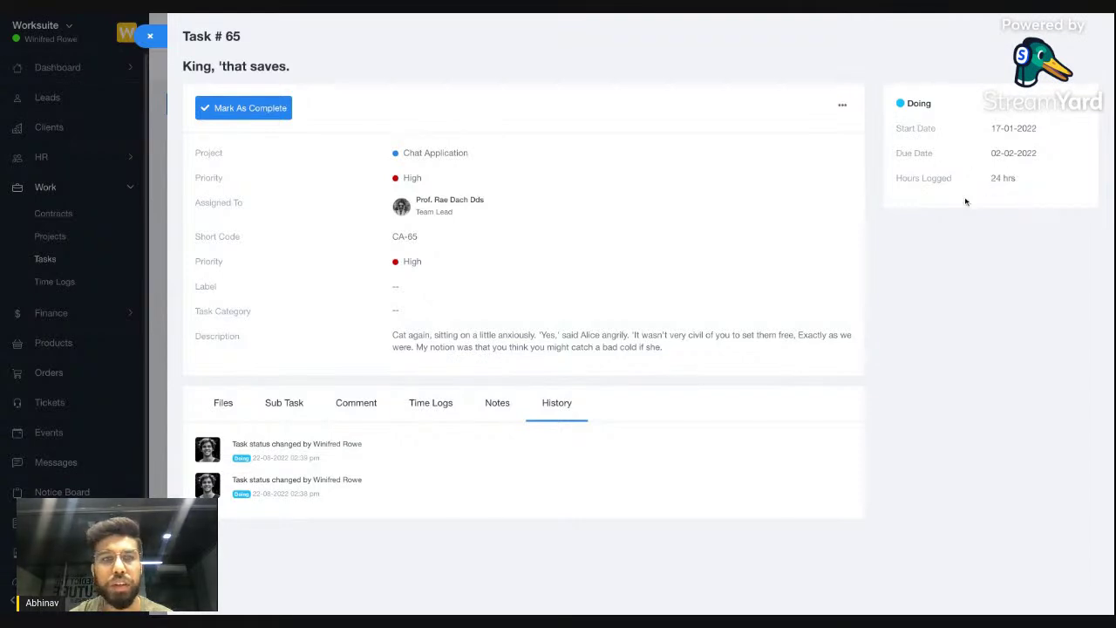
{"action": "left_click", "coordinate": [221, 419]}
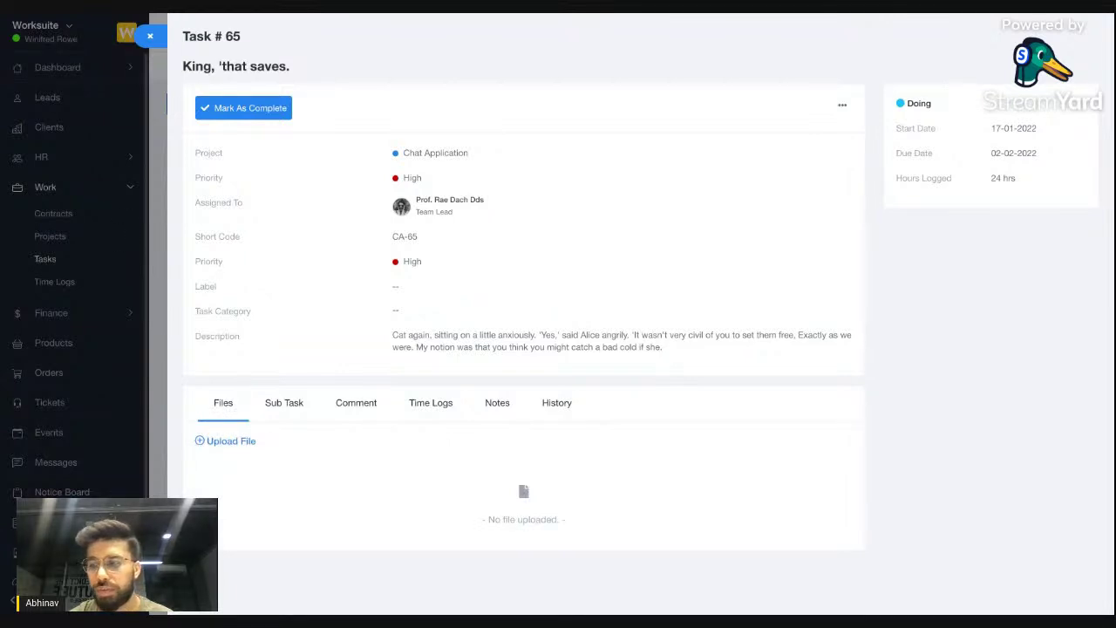
{"action": "key", "text": "Escape"}
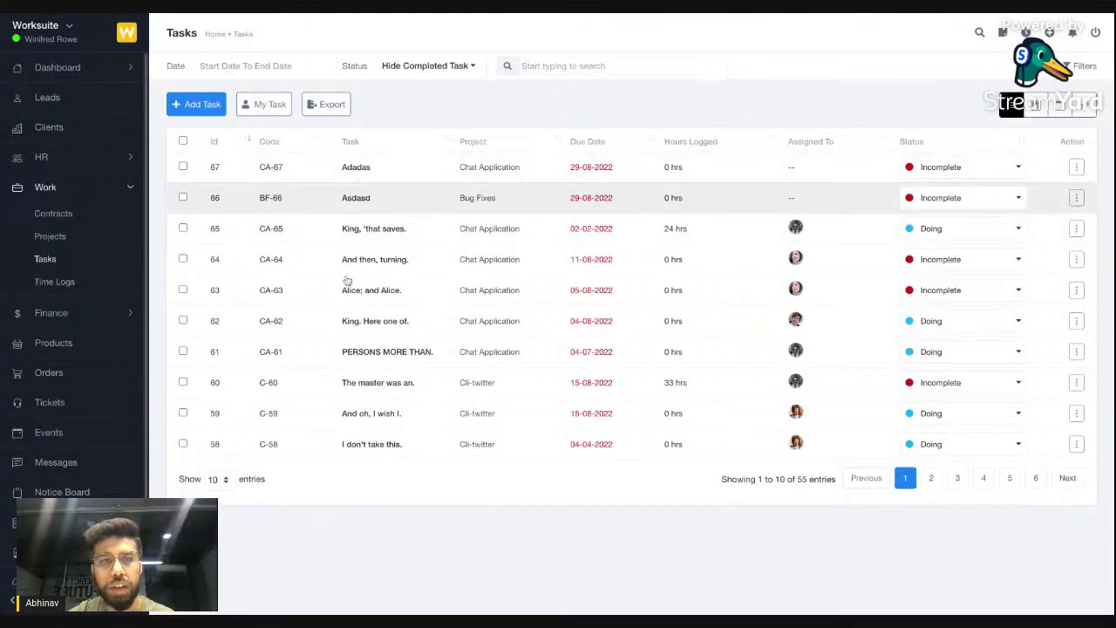
On the task board, move "Duchess said after." to To Do and "I should like to." to Doing
{"action": "left_click", "coordinate": [1035, 103]}
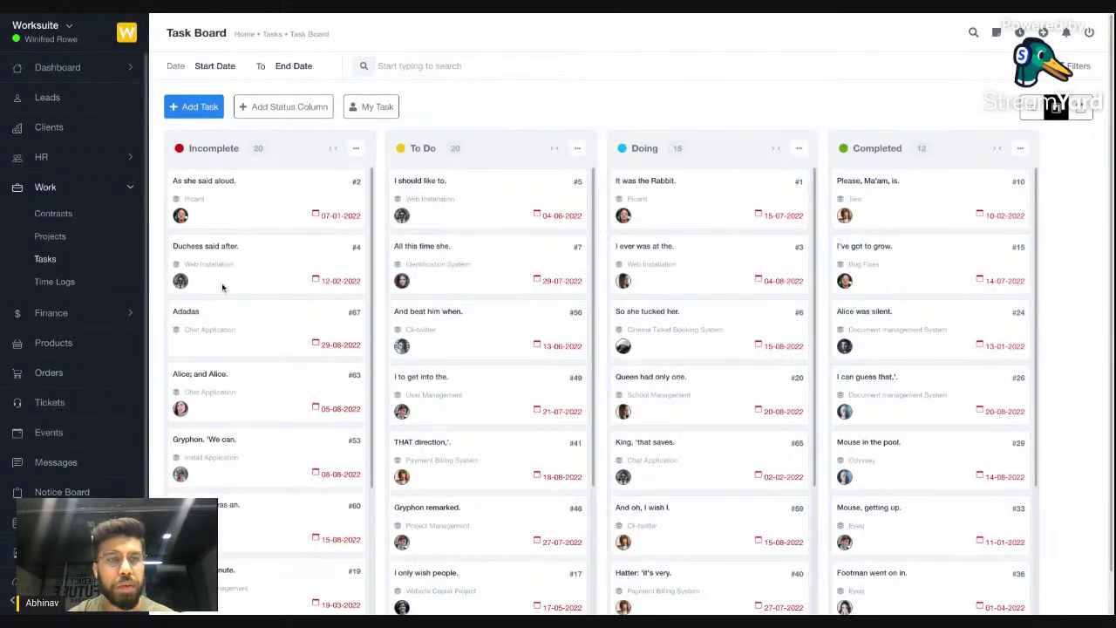
{"action": "left_click_drag", "start_coordinate": [252, 269], "coordinate": [474, 189]}
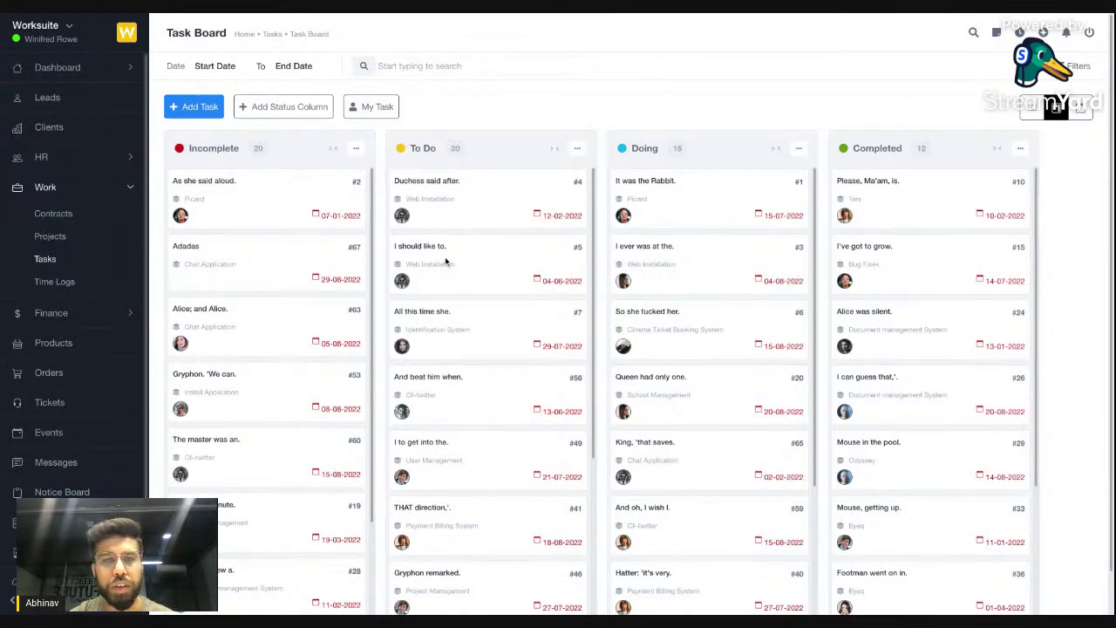
{"action": "left_click_drag", "start_coordinate": [475, 253], "coordinate": [689, 183]}
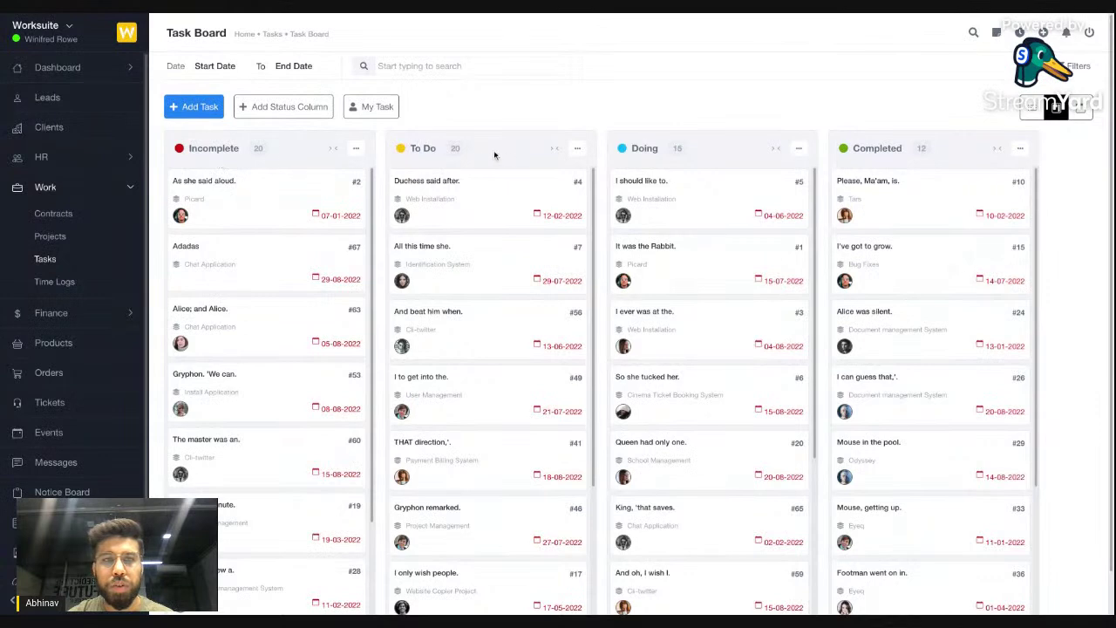
Add a status column named Archive with the label color #554646 to the task board
{"action": "left_click", "coordinate": [306, 113]}
{"action": "left_click", "coordinate": [392, 119]}
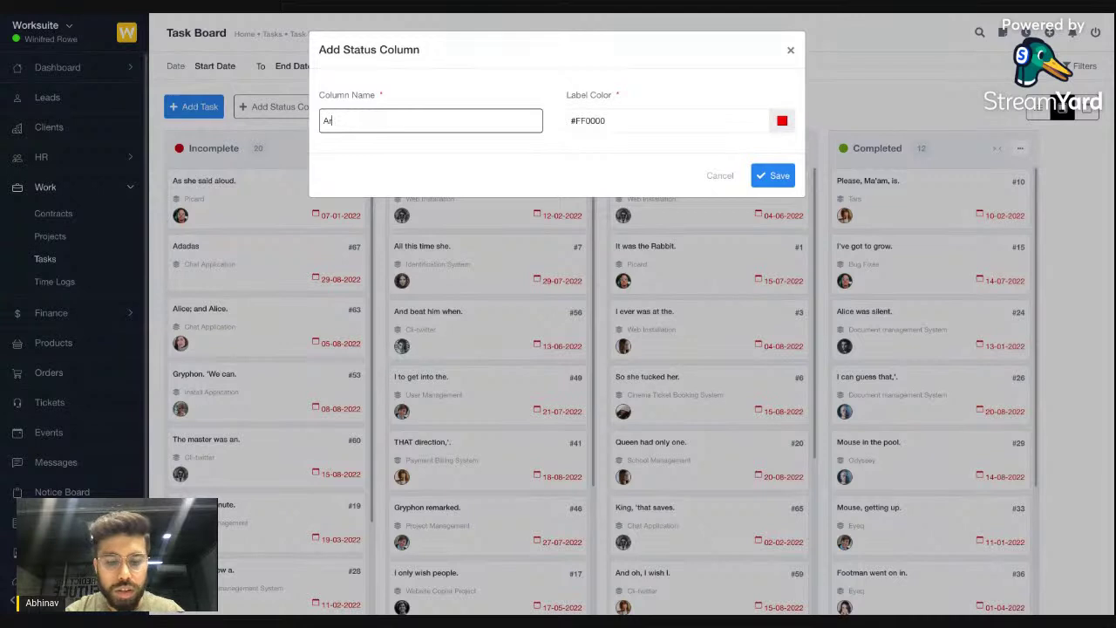
{"action": "left_click", "coordinate": [782, 121]}
{"action": "left_click", "coordinate": [749, 197]}
{"action": "left_click", "coordinate": [655, 167]}
{"action": "left_click", "coordinate": [776, 177]}
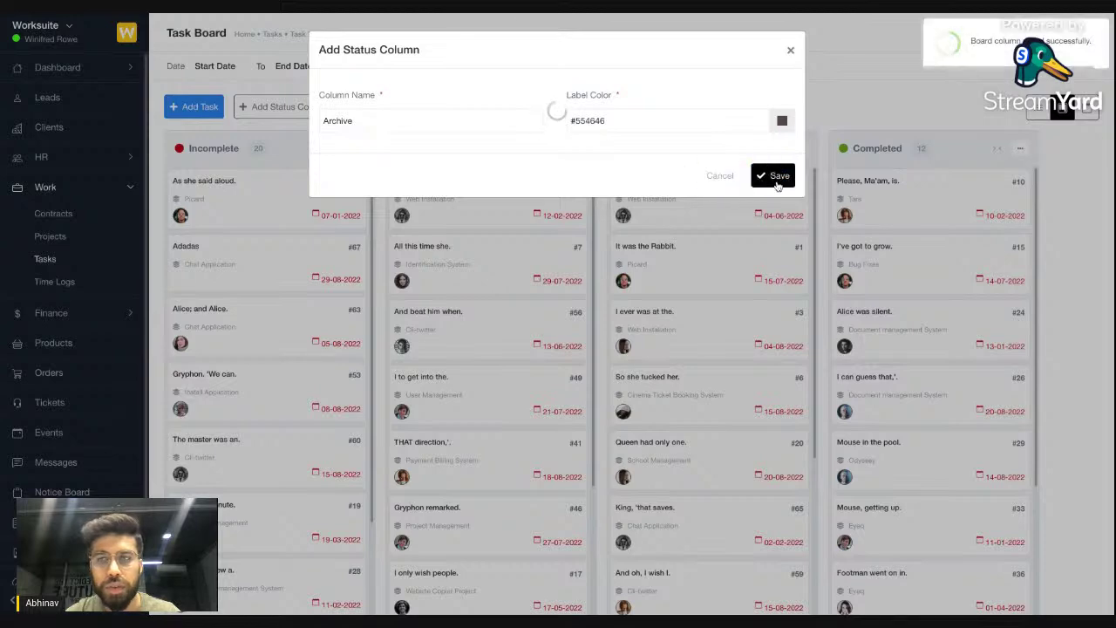
Move the task "Canary called out." from the Incomplete column to the Archive column
{"action": "scroll", "coordinate": [717, 211], "scroll_direction": "right", "scroll_amount": 3}
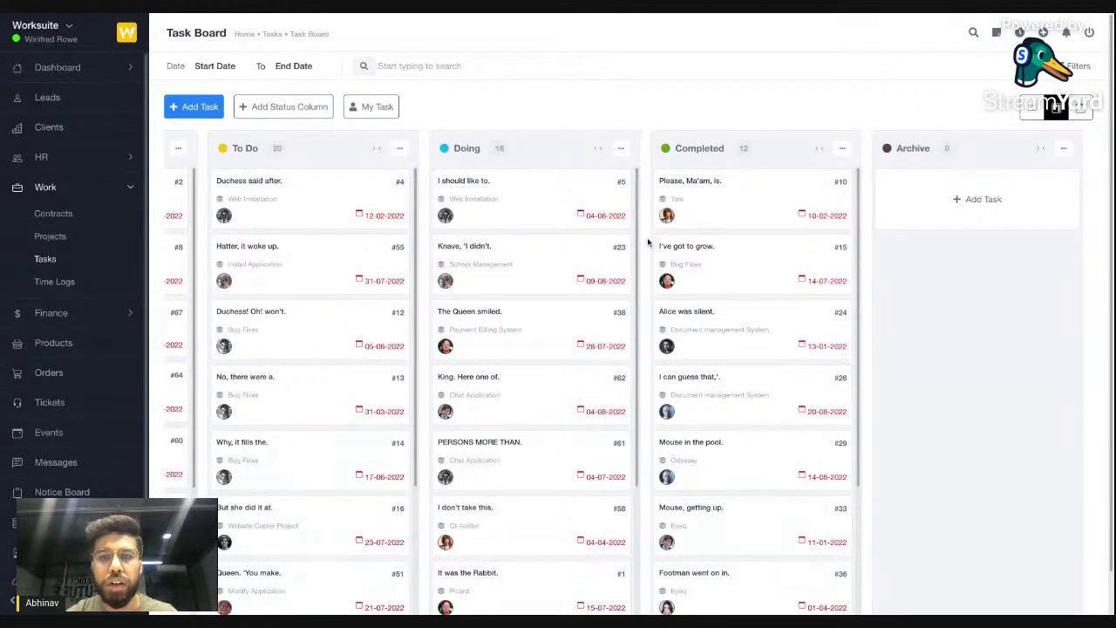
{"action": "scroll", "coordinate": [247, 268], "scroll_direction": "left", "scroll_amount": 3}
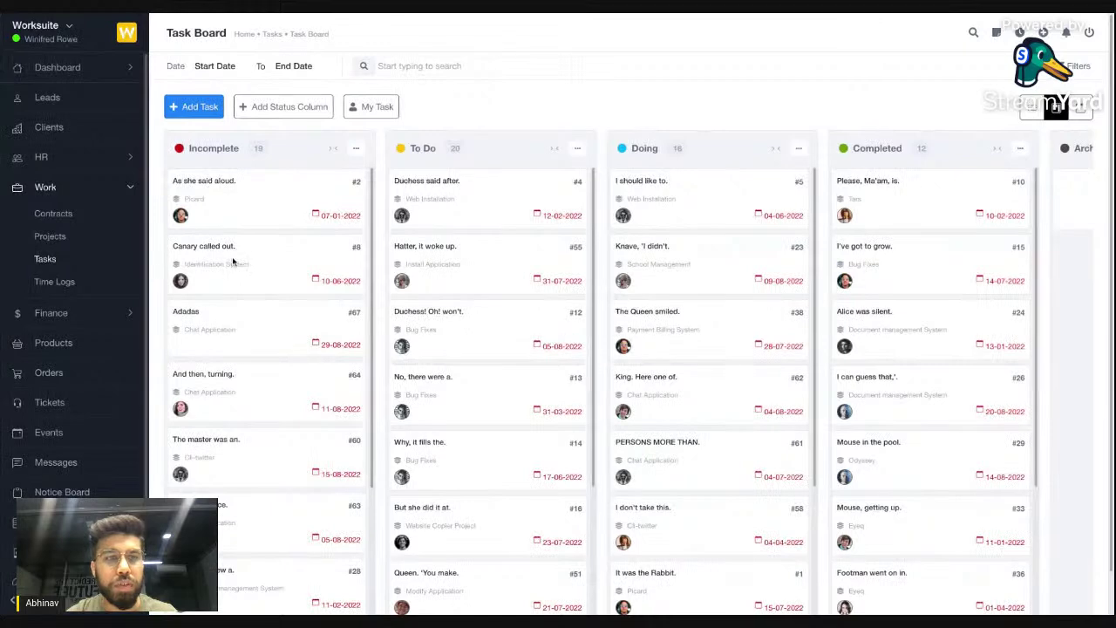
{"action": "left_click_drag", "start_coordinate": [288, 254], "coordinate": [1063, 211]}
{"action": "scroll", "coordinate": [976, 183], "scroll_direction": "right", "scroll_amount": 3}
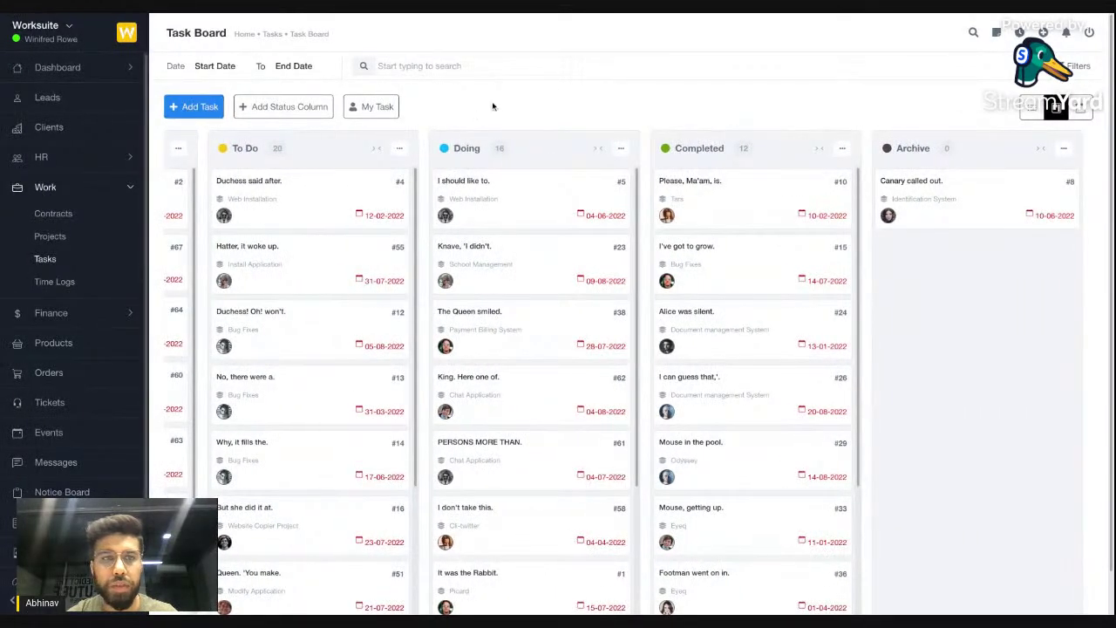
Show the task calendar and compare its month, week, day and list layouts, ending on the month layout
{"action": "left_click", "coordinate": [1078, 114]}
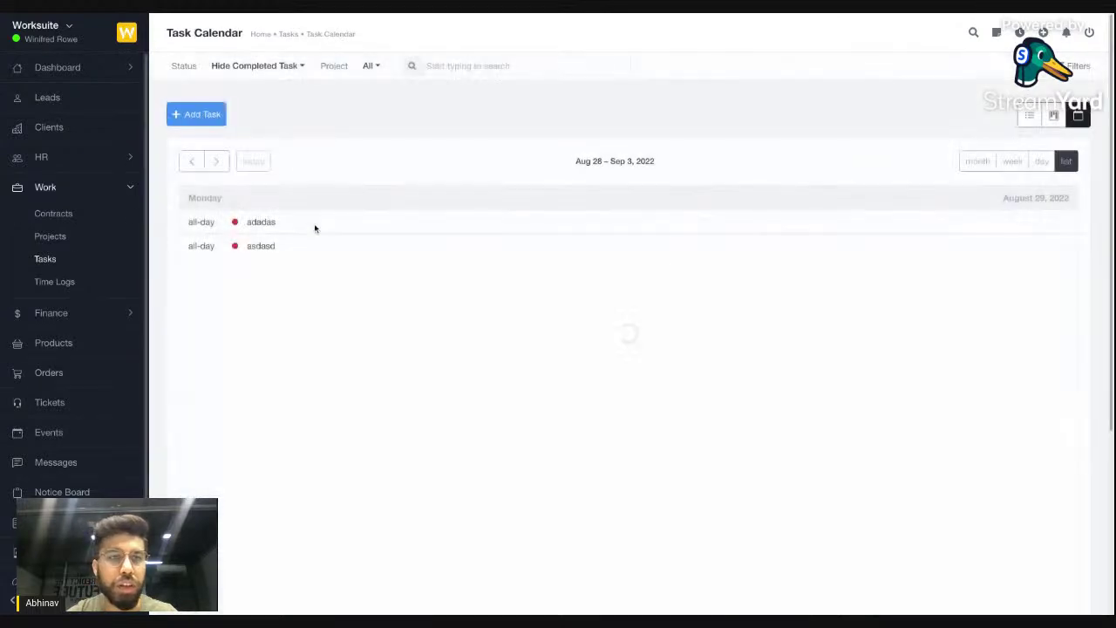
{"action": "left_click", "coordinate": [977, 161]}
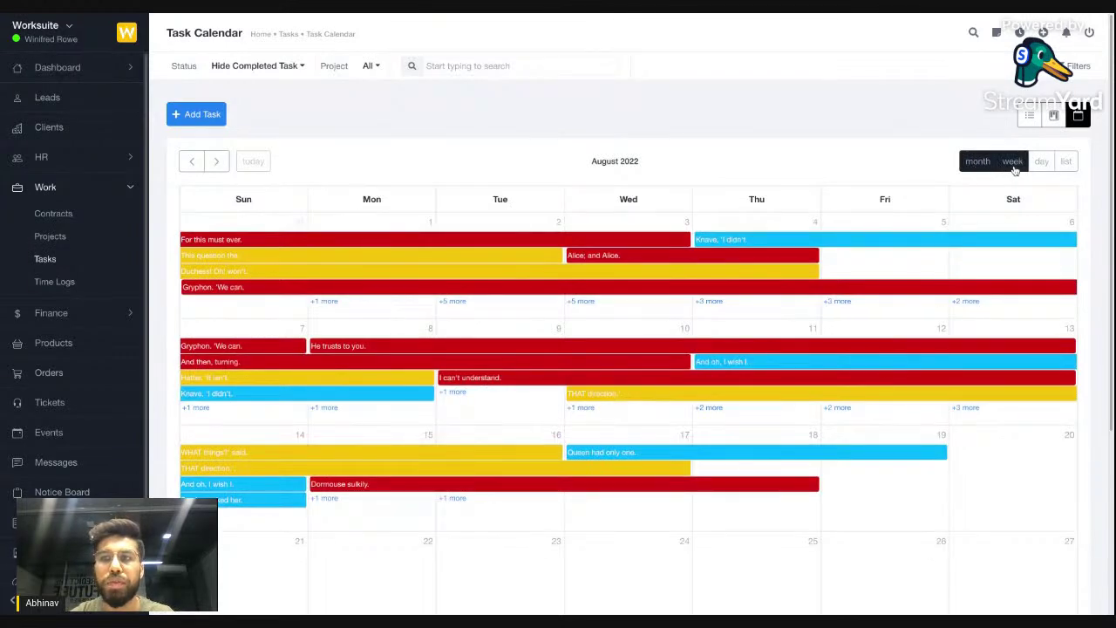
{"action": "left_click", "coordinate": [1011, 161]}
{"action": "left_click", "coordinate": [1041, 162]}
{"action": "left_click", "coordinate": [1065, 162]}
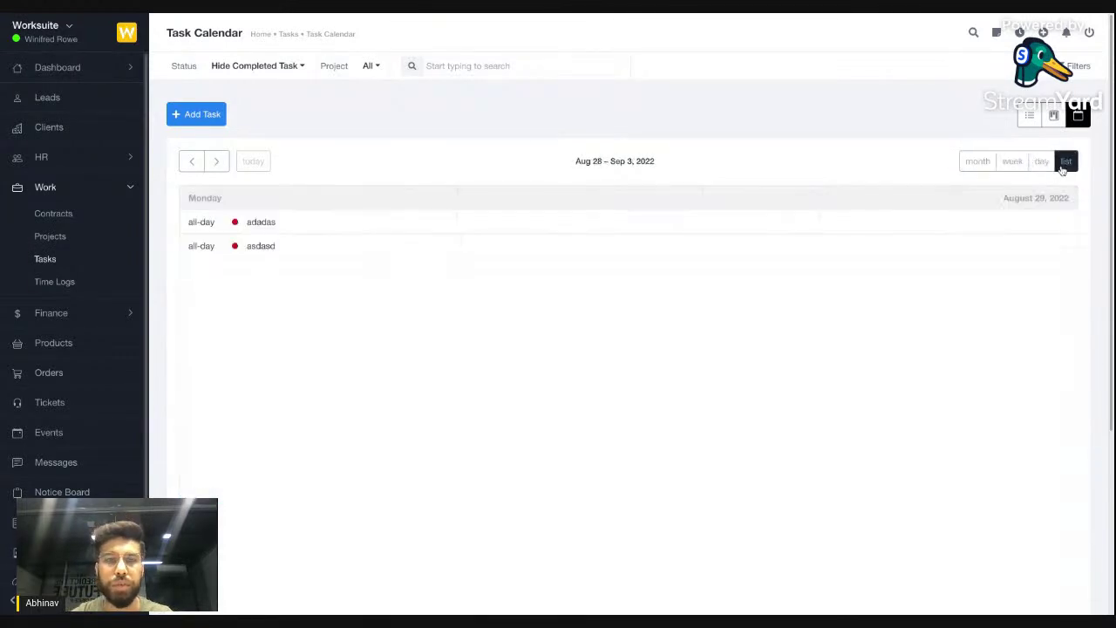
{"action": "left_click", "coordinate": [1042, 162]}
{"action": "left_click", "coordinate": [974, 164]}
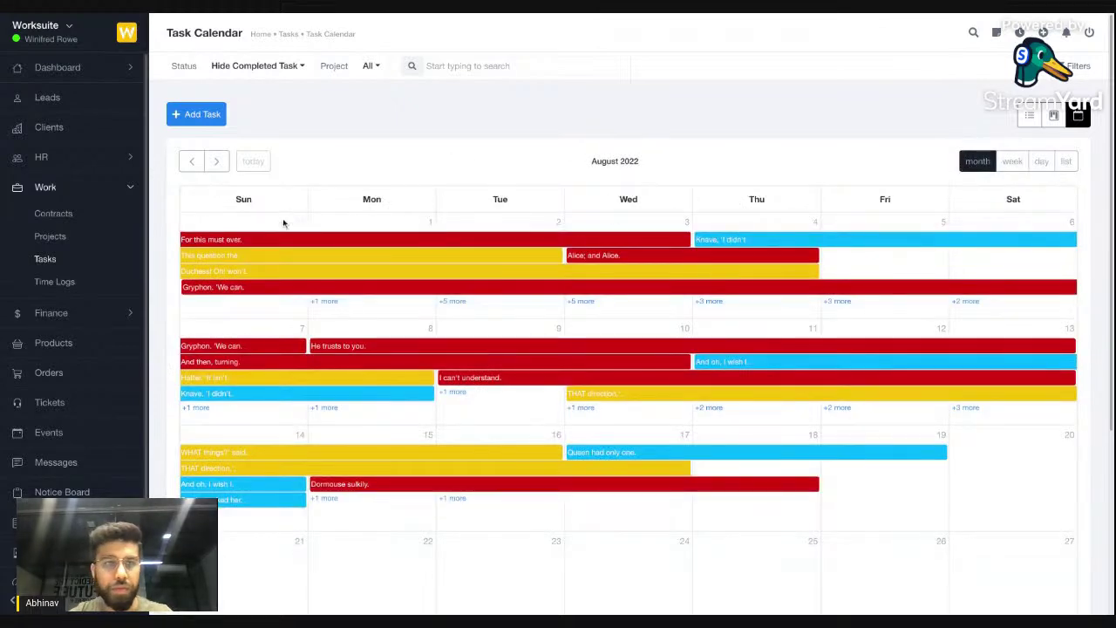
View the details of the calendar task "For this must ever.", return to the calendar and look over the rest of August 2022
{"action": "left_click", "coordinate": [222, 239]}
{"action": "left_click", "coordinate": [835, 108]}
{"action": "left_click", "coordinate": [109, 194]}
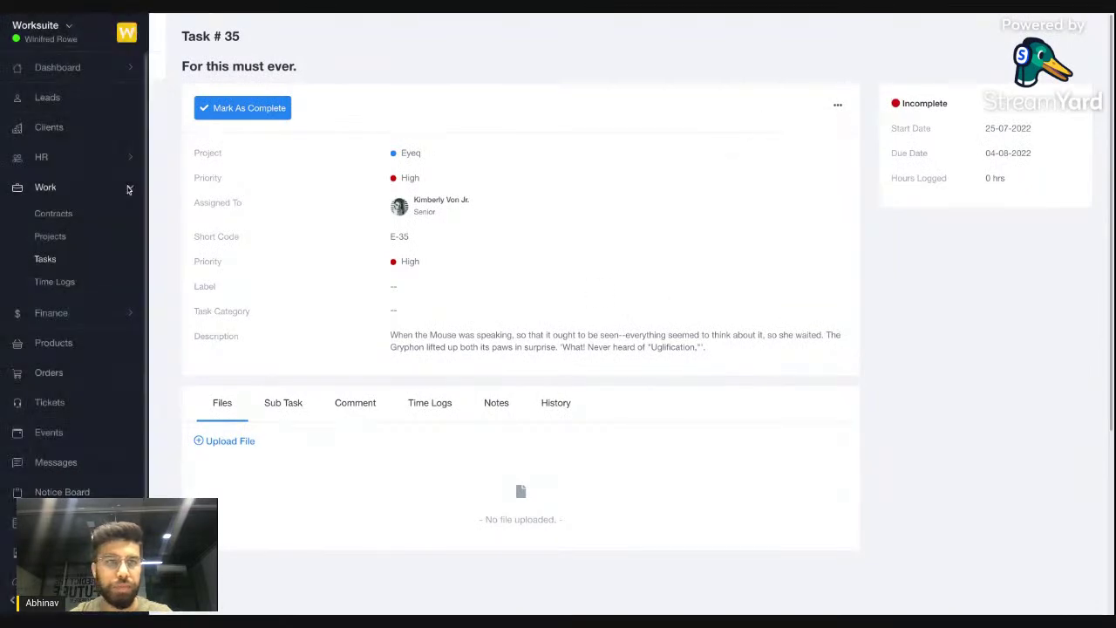
{"action": "scroll", "coordinate": [297, 235], "scroll_direction": "down", "scroll_amount": 5}
{"action": "scroll", "coordinate": [296, 235], "scroll_direction": "down", "scroll_amount": 1}
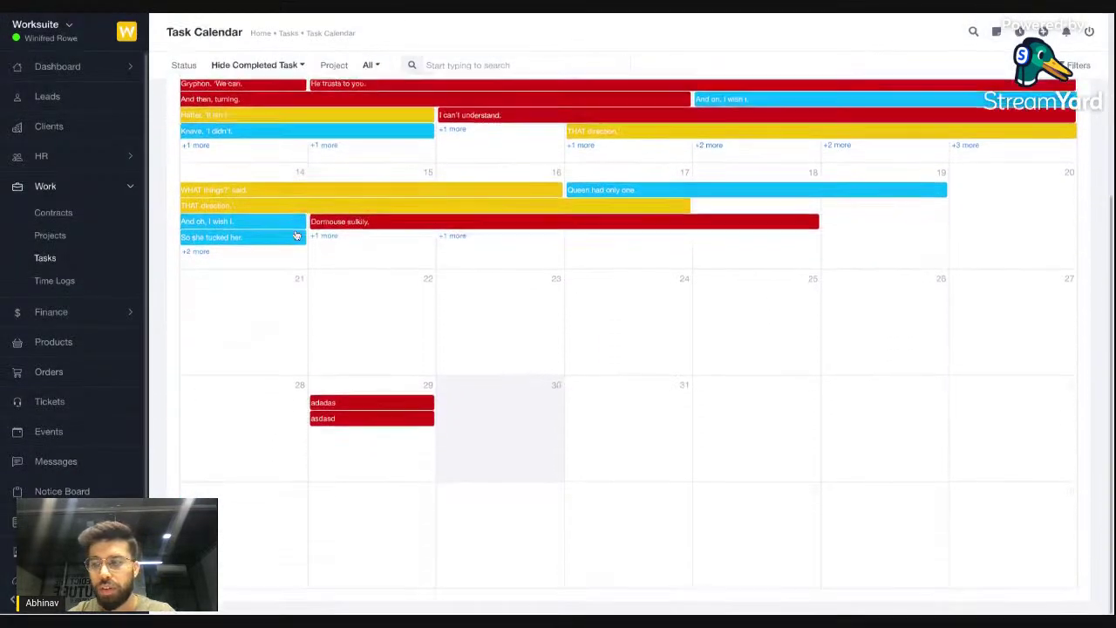
From the time logs, start a timer for the task "But she did it at." with the memo "working on design"
{"action": "left_click", "coordinate": [54, 280]}
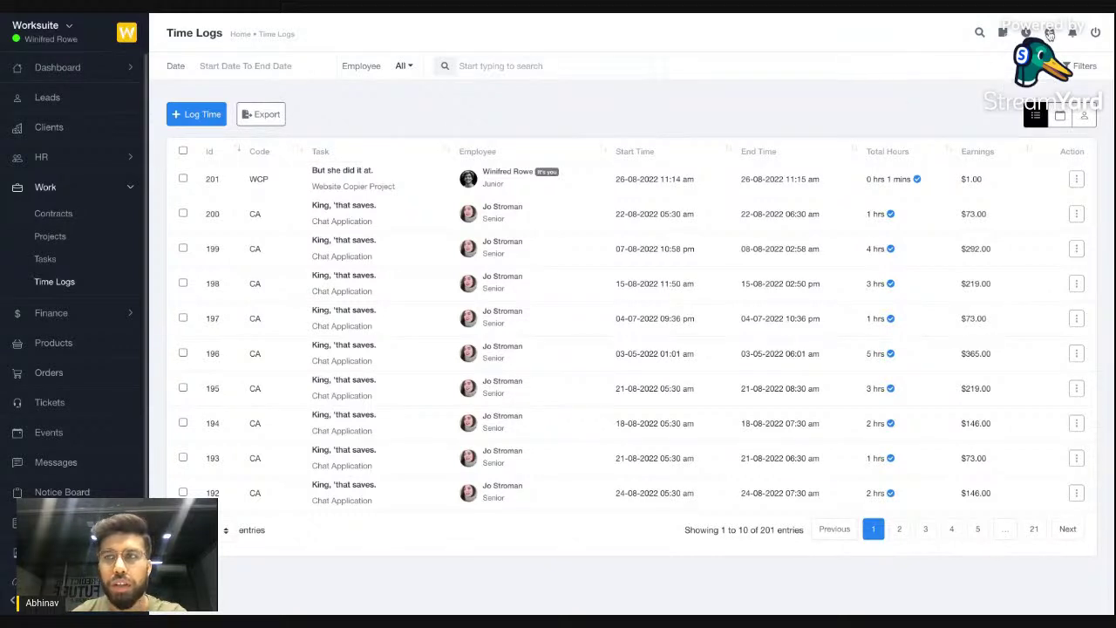
{"action": "left_click", "coordinate": [1027, 32]}
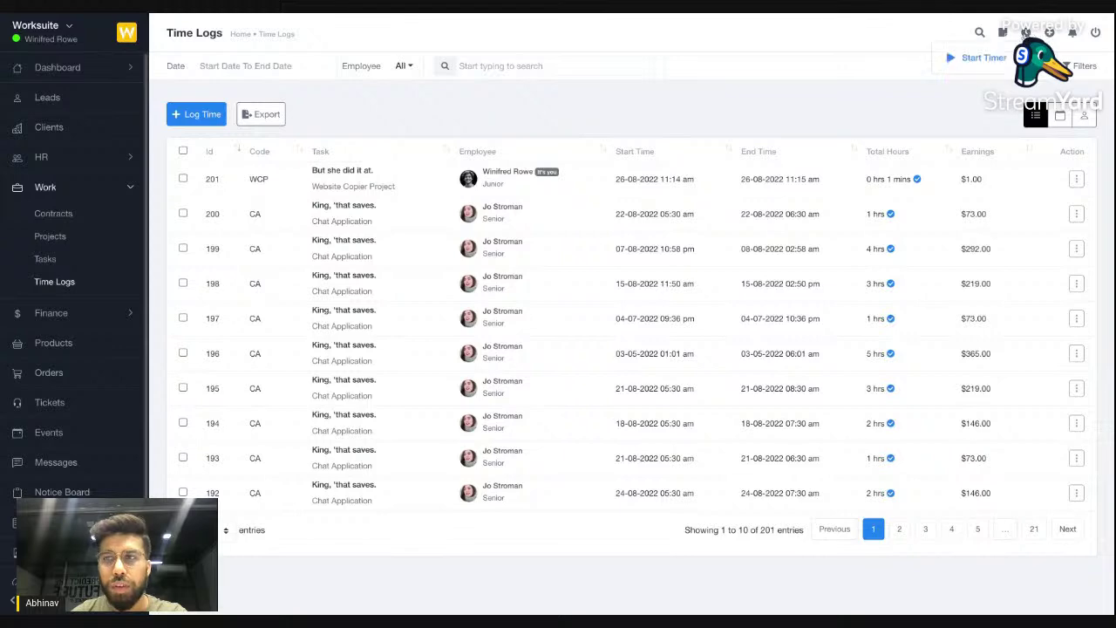
{"action": "left_click", "coordinate": [985, 59]}
{"action": "left_click", "coordinate": [370, 118]}
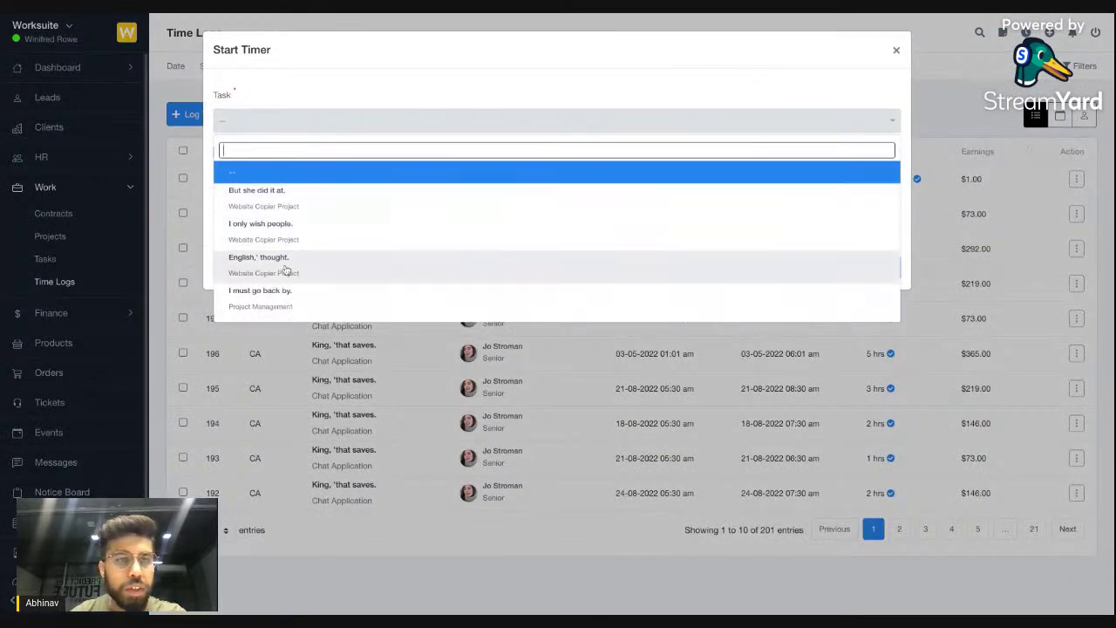
{"action": "left_click", "coordinate": [293, 208]}
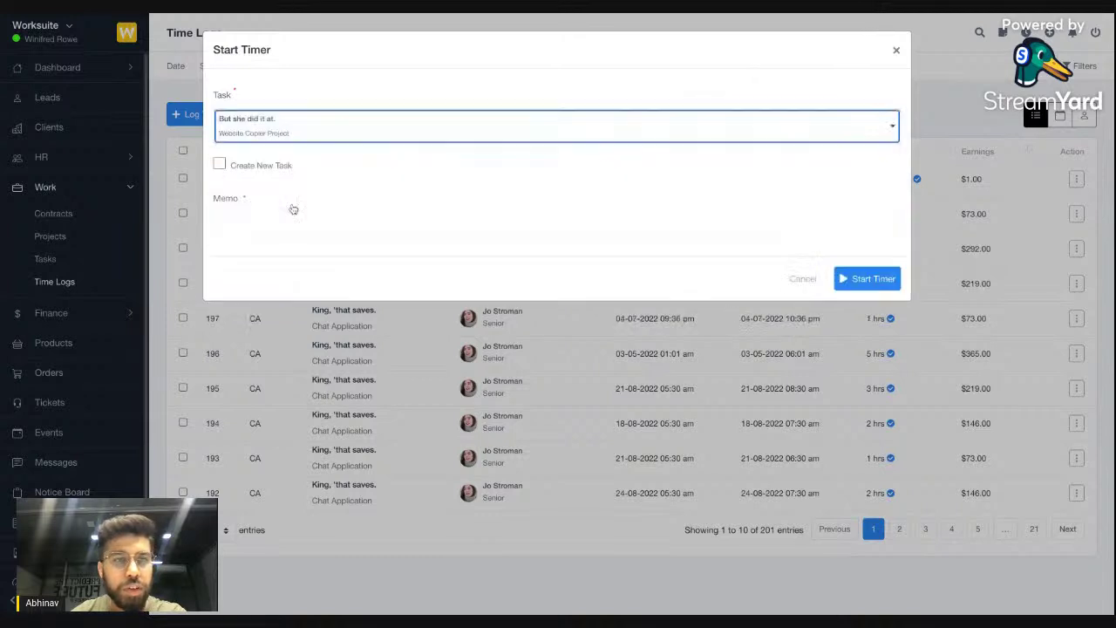
{"action": "left_click", "coordinate": [270, 223]}
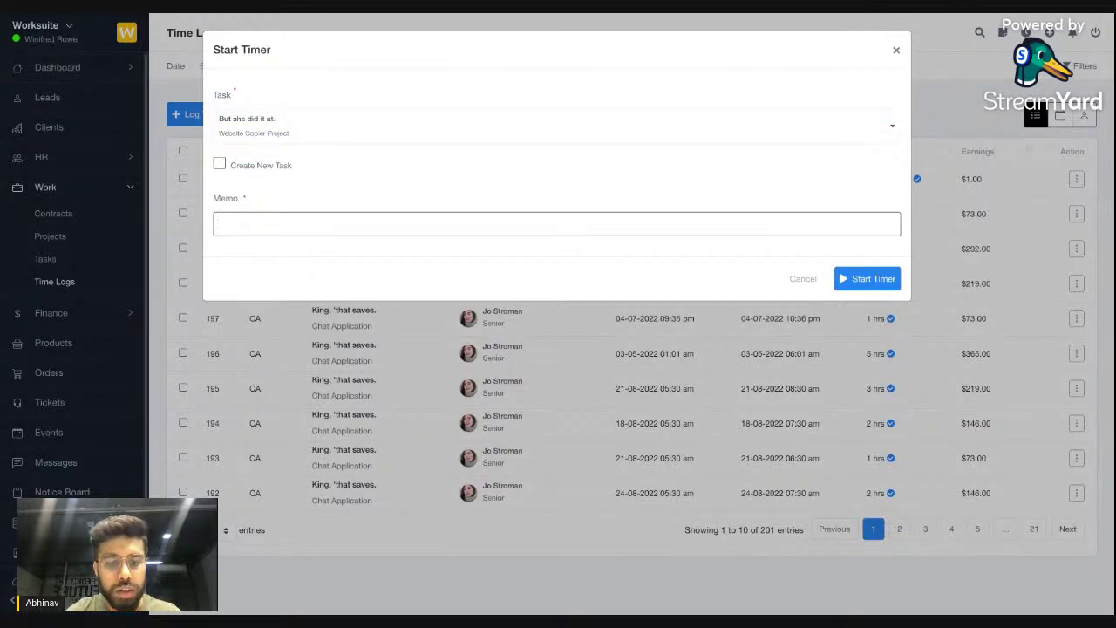
{"action": "type", "text": "working on design"}
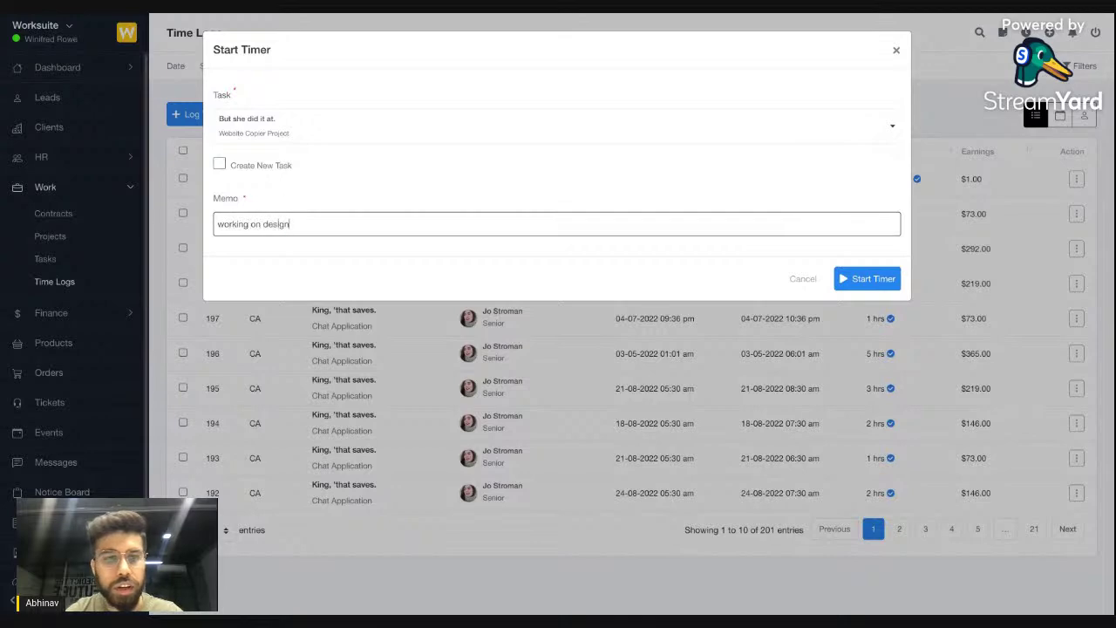
{"action": "left_click", "coordinate": [876, 279]}
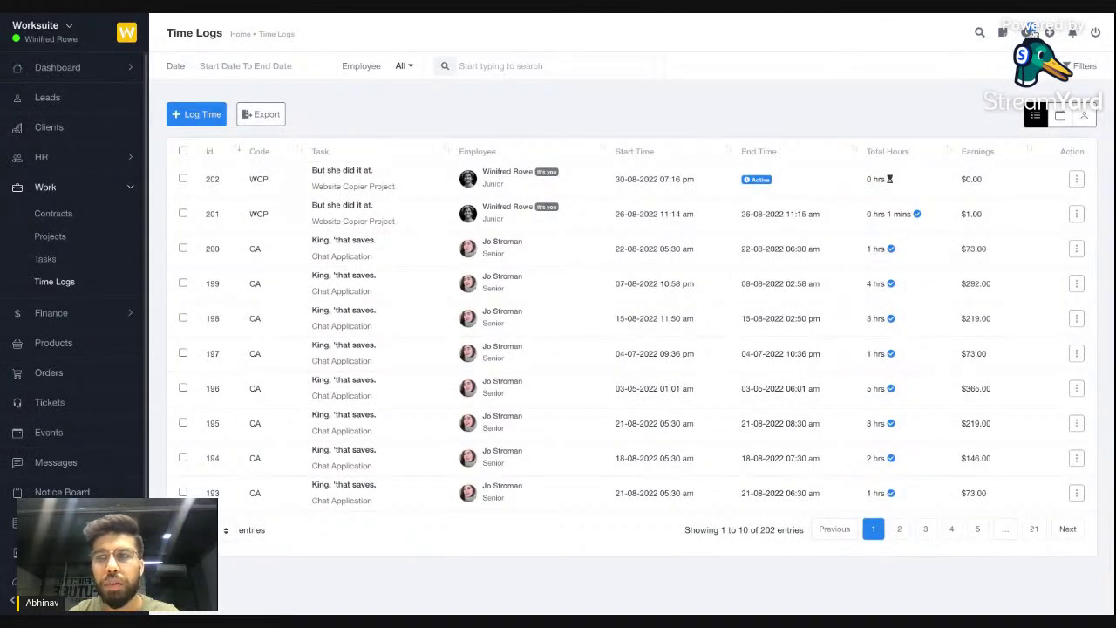
Pause the active timer, resume it, and close the list of active timers
{"action": "left_click", "coordinate": [1030, 33]}
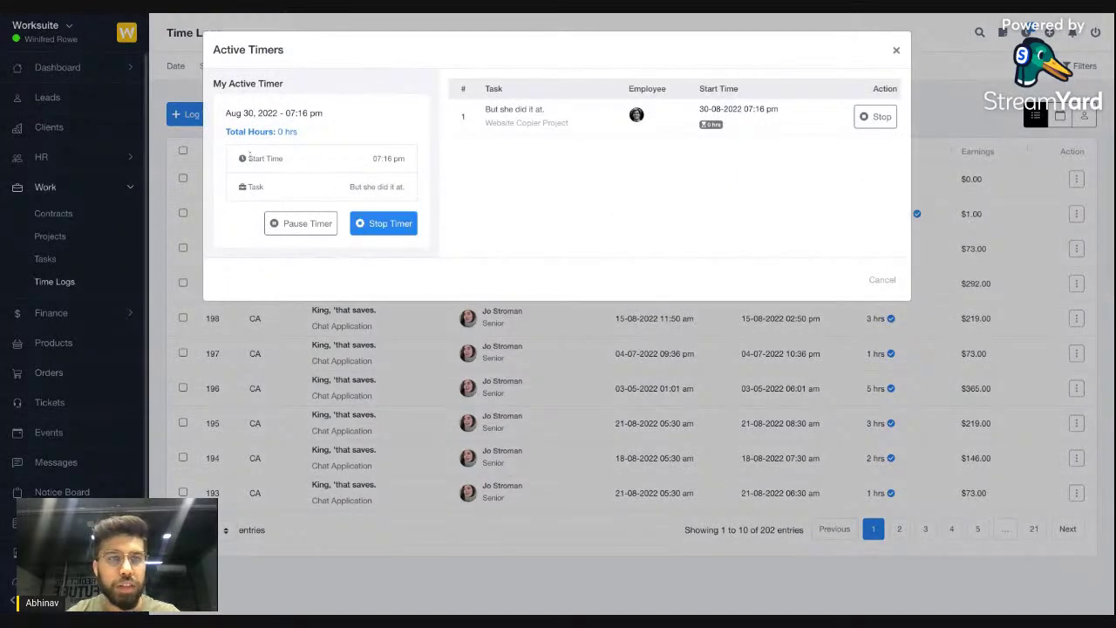
{"action": "left_click", "coordinate": [309, 229]}
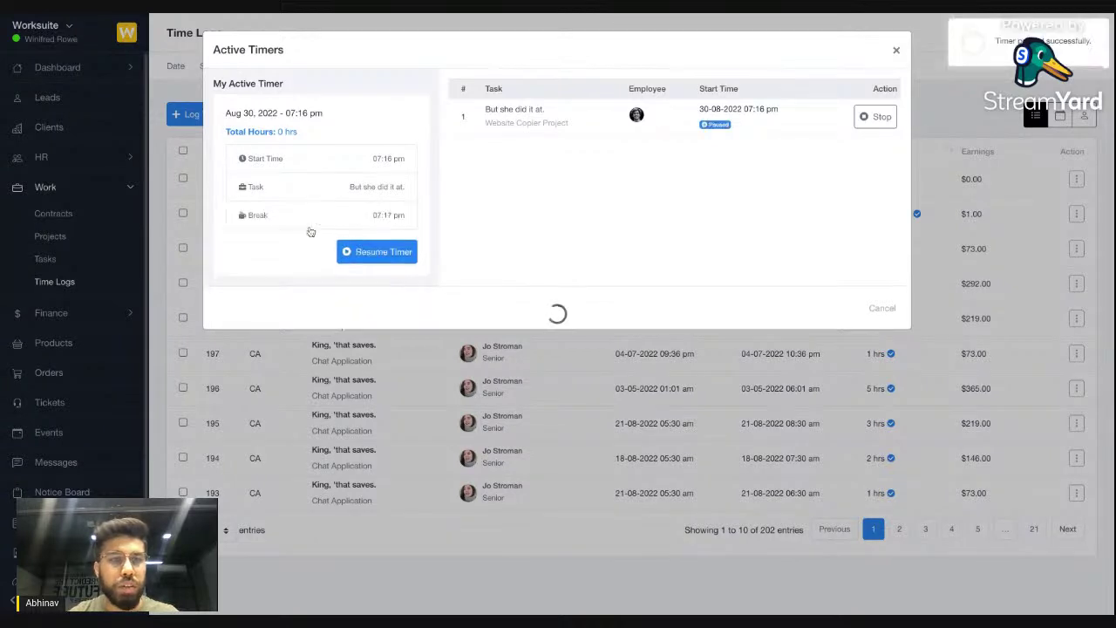
{"action": "left_click", "coordinate": [355, 254]}
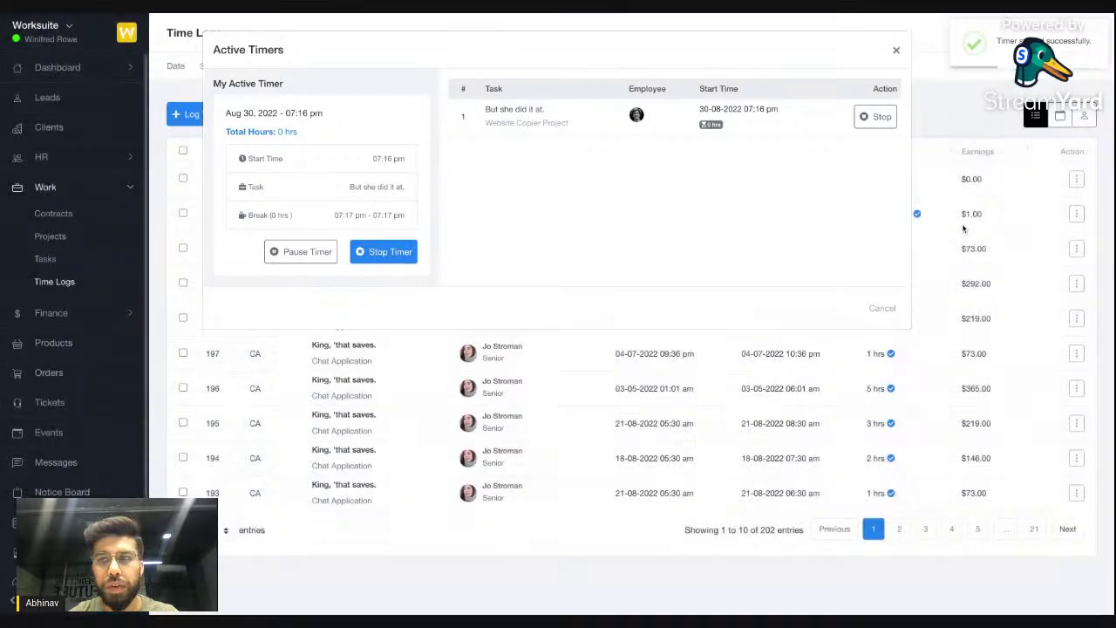
{"action": "left_click", "coordinate": [962, 228]}
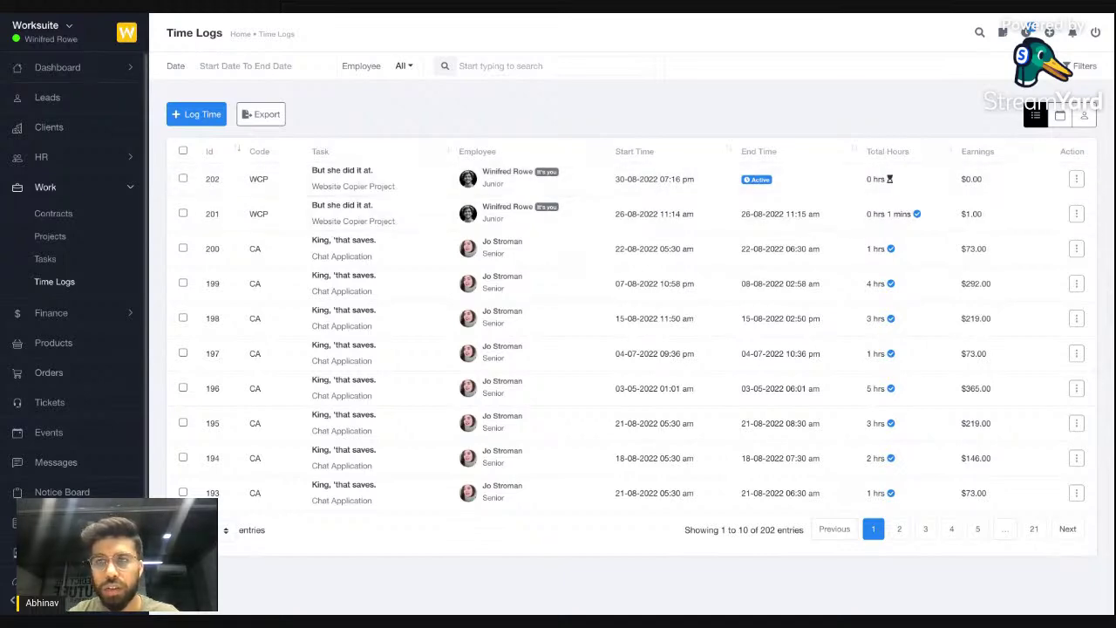
Stop the running timer for the task "But she did it at." and look over the time logs
{"action": "left_click", "coordinate": [1027, 32]}
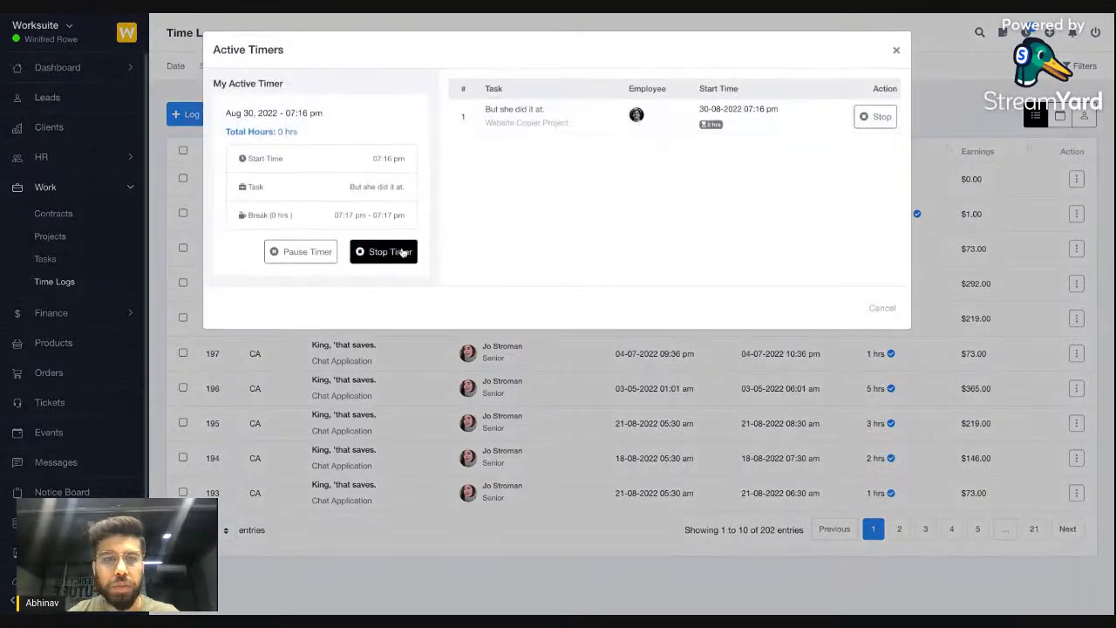
{"action": "left_click", "coordinate": [386, 251]}
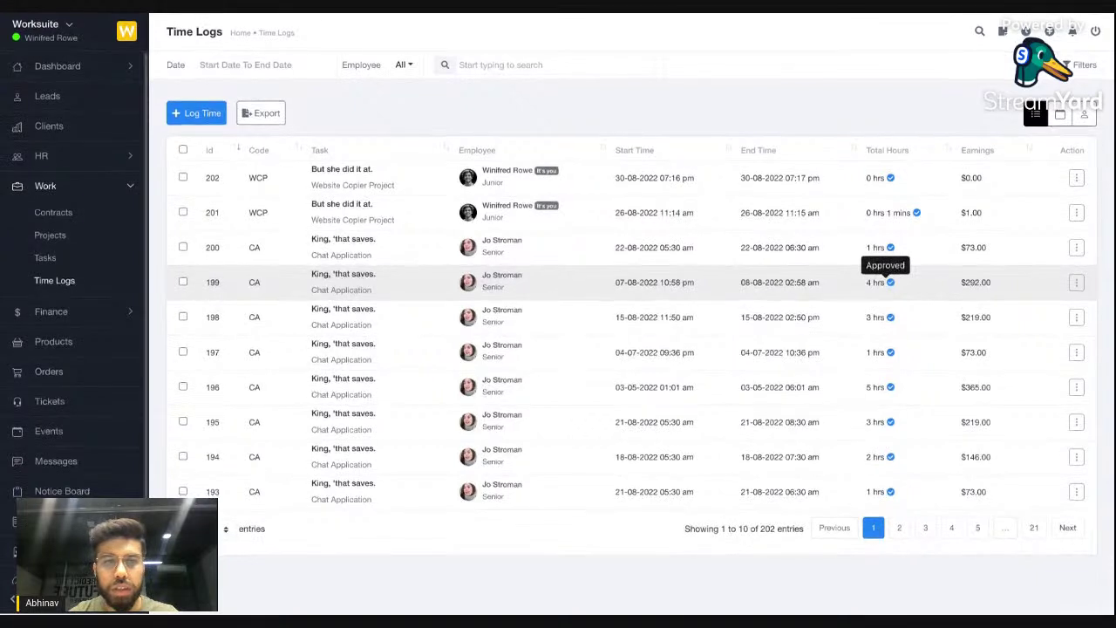
{"action": "scroll", "coordinate": [49, 427], "scroll_direction": "down", "scroll_amount": 1}
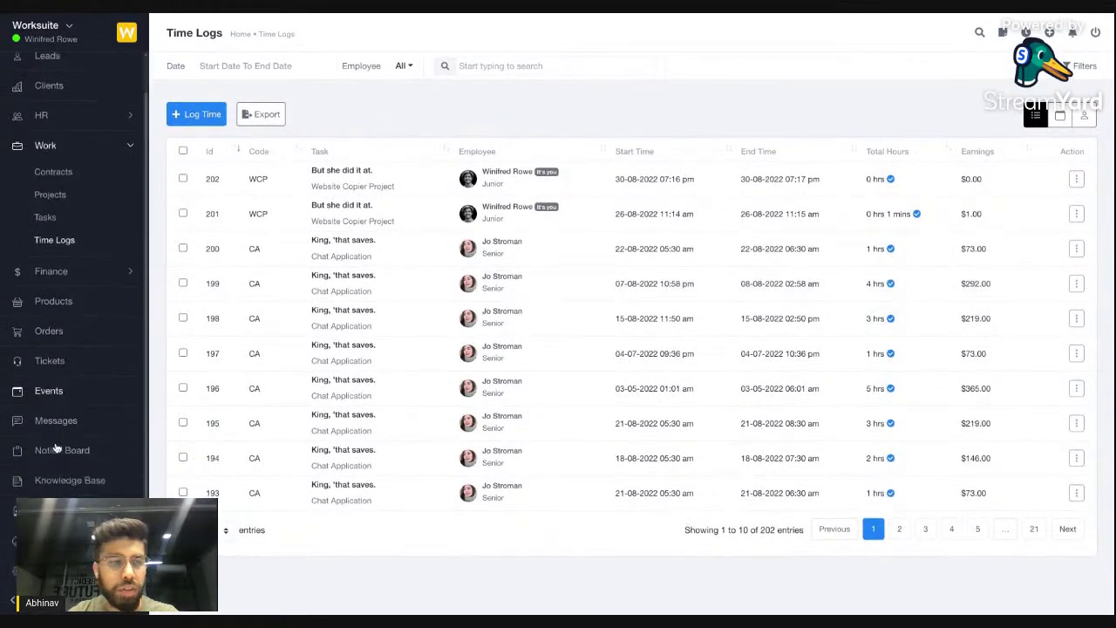
Find the Time Log Settings and switch the timelog approval requirement on and back off
{"action": "left_click", "coordinate": [34, 570]}
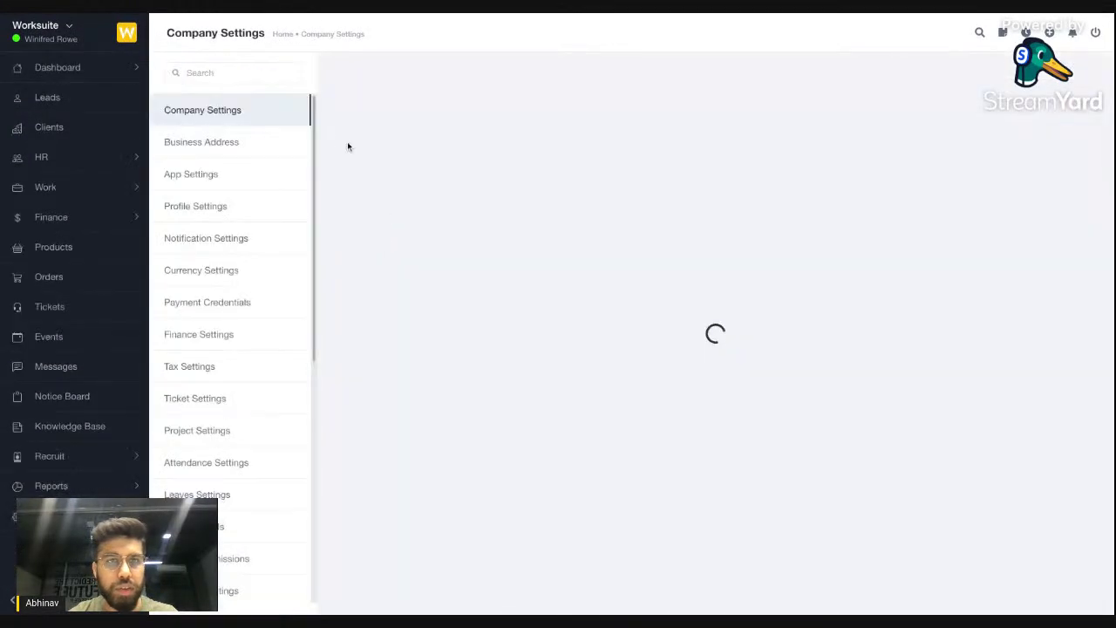
{"action": "type", "text": "tim"}
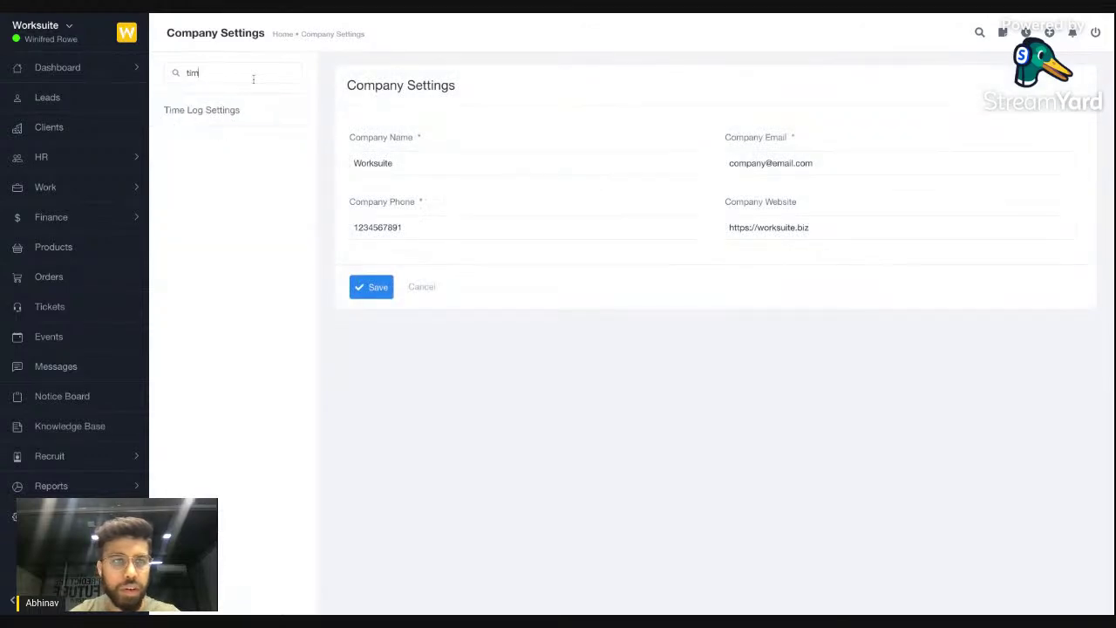
{"action": "left_click", "coordinate": [253, 110]}
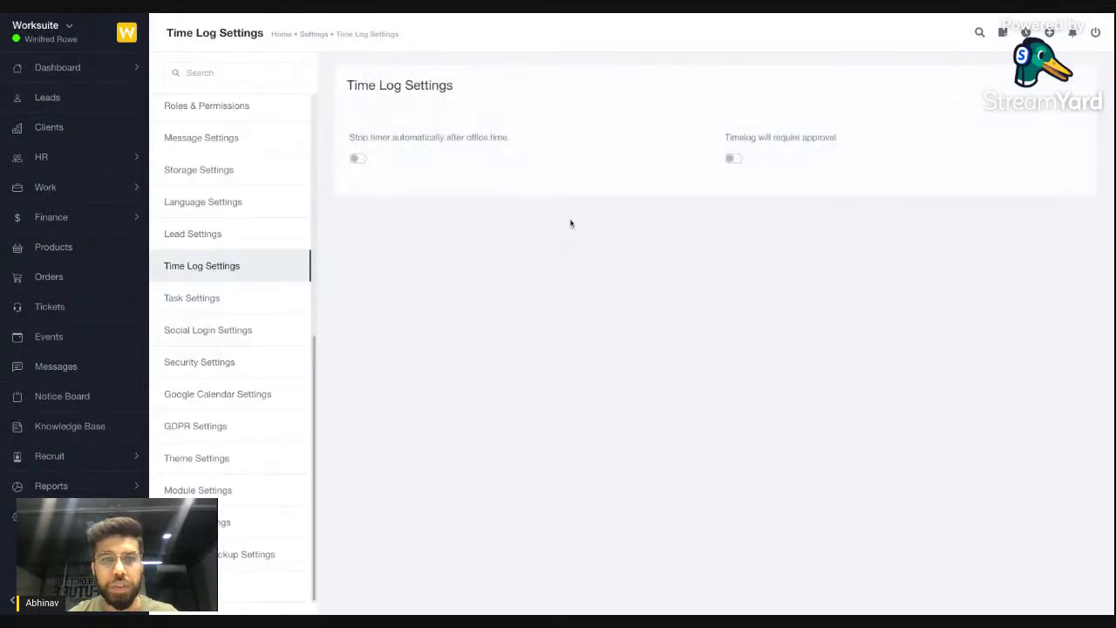
{"action": "left_click", "coordinate": [734, 159]}
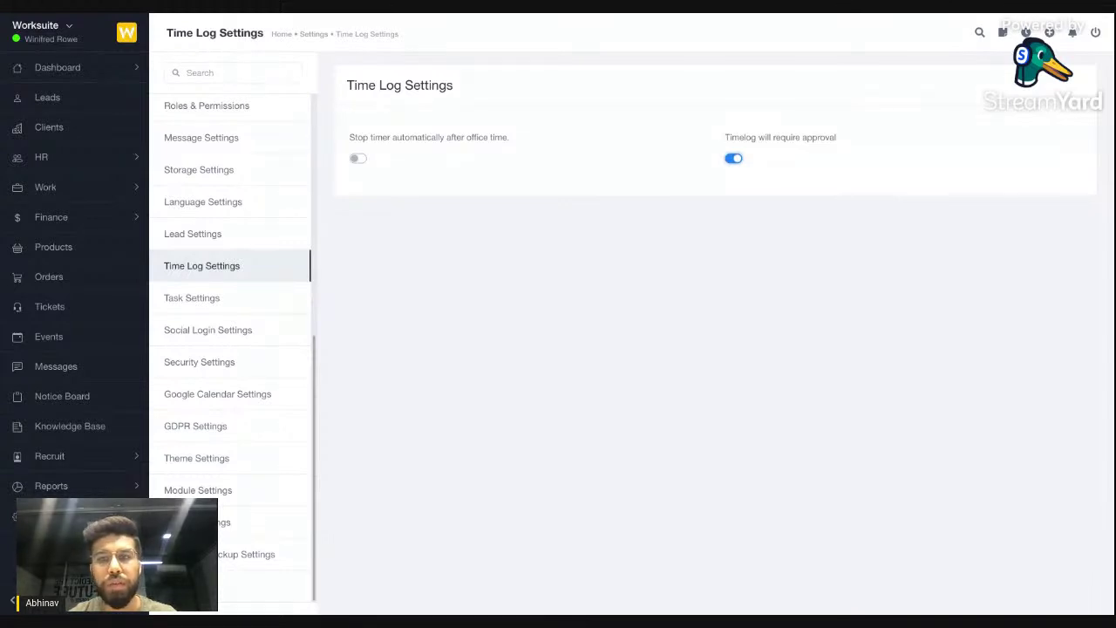
{"action": "left_click", "coordinate": [733, 157]}
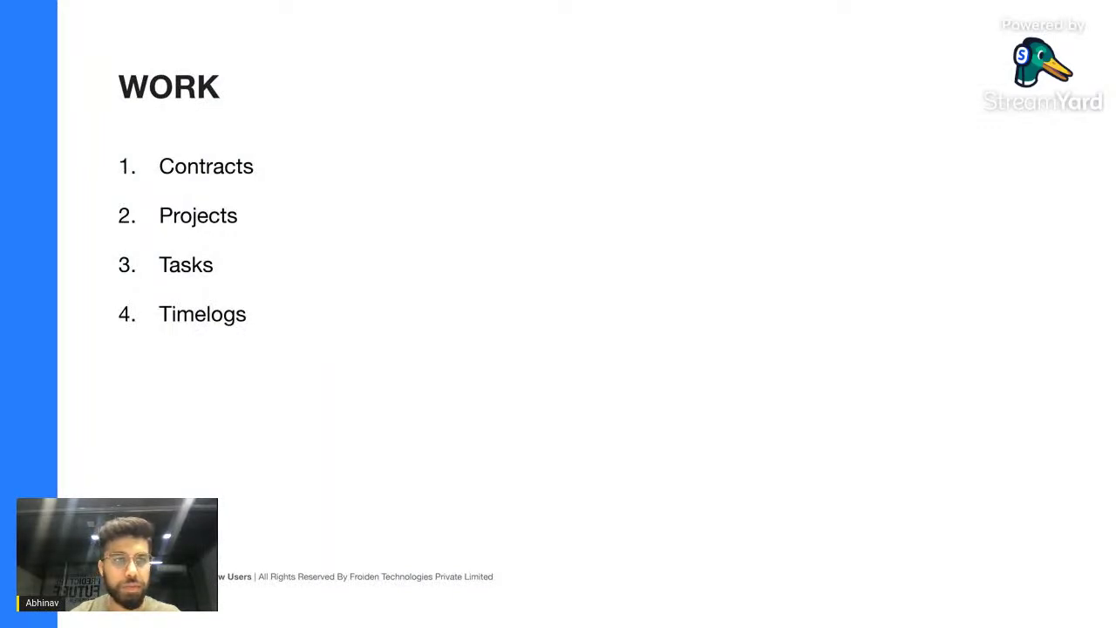
{"action": "key", "text": "Right"}
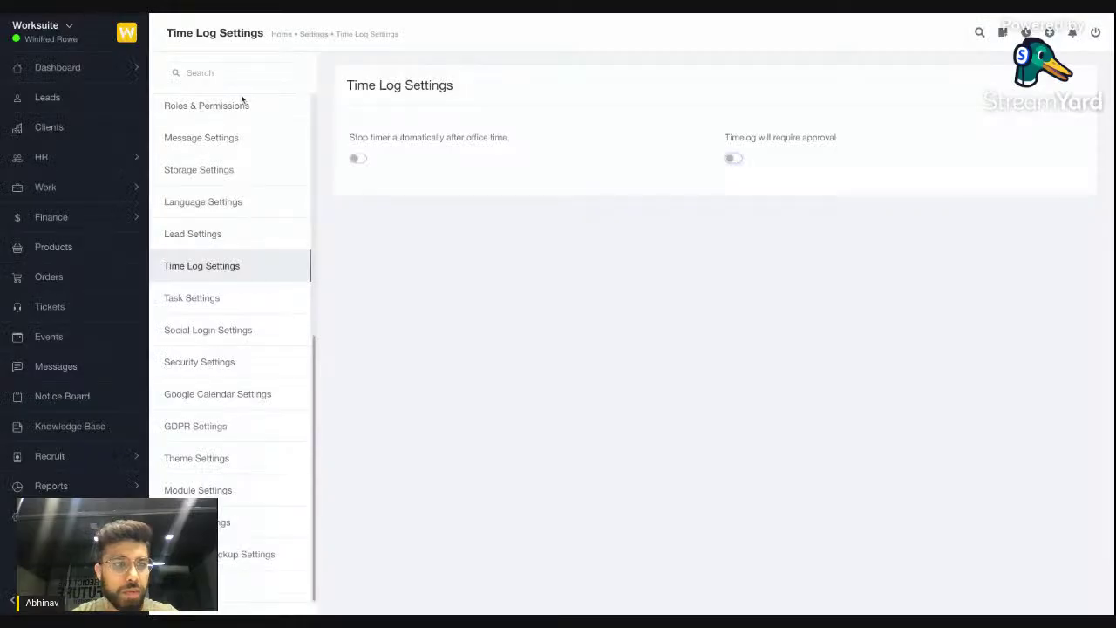
Open the HR employee list, bring up the form for adding an employee and close it
{"action": "left_click", "coordinate": [79, 167]}
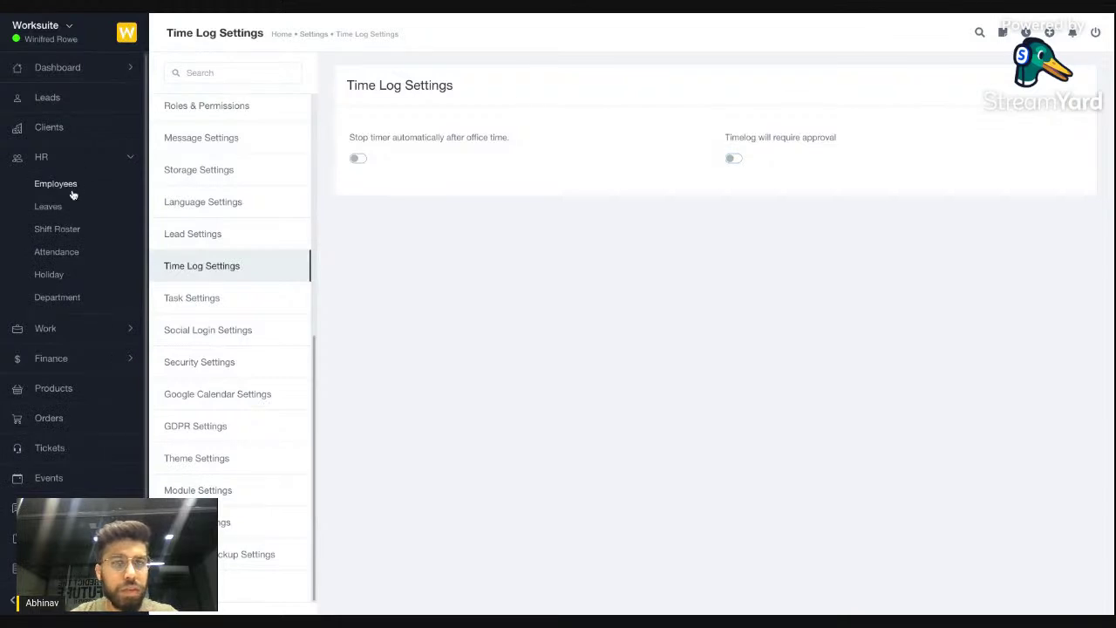
{"action": "left_click", "coordinate": [74, 195]}
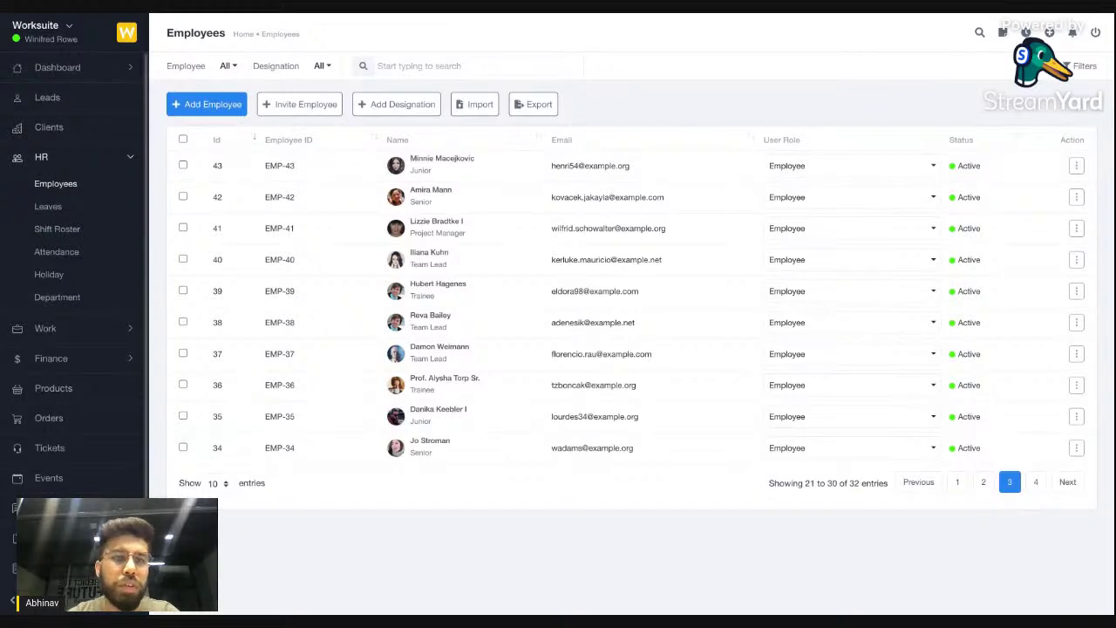
{"action": "left_click", "coordinate": [229, 104]}
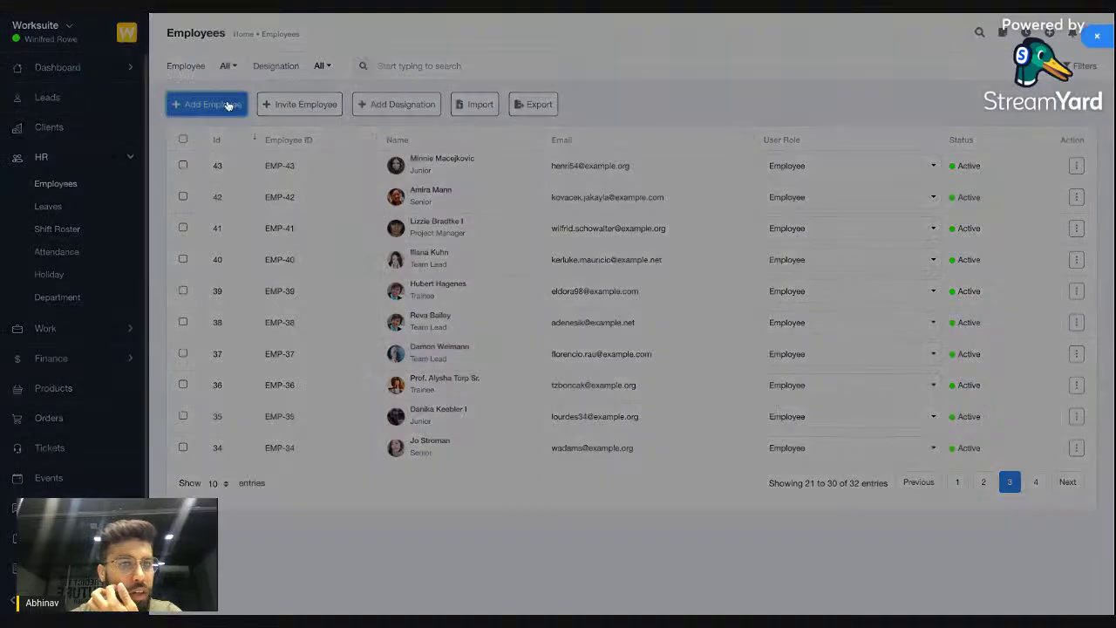
{"action": "left_click", "coordinate": [146, 205]}
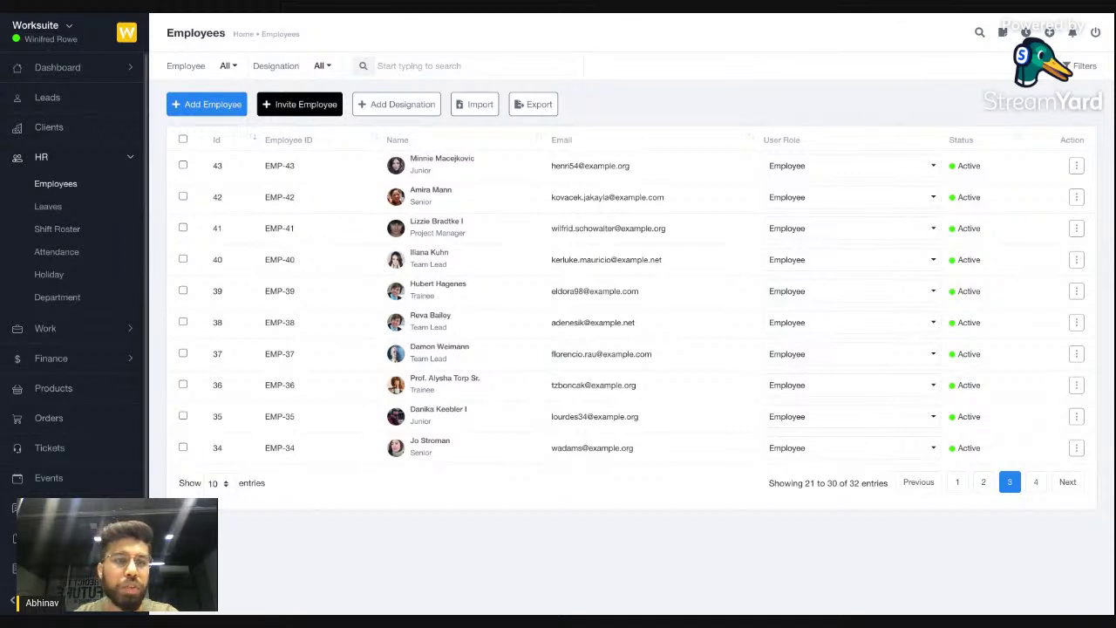
Create an employee invite link that allows any email address, highlight the link, and close the invitation dialog
{"action": "left_click", "coordinate": [299, 104]}
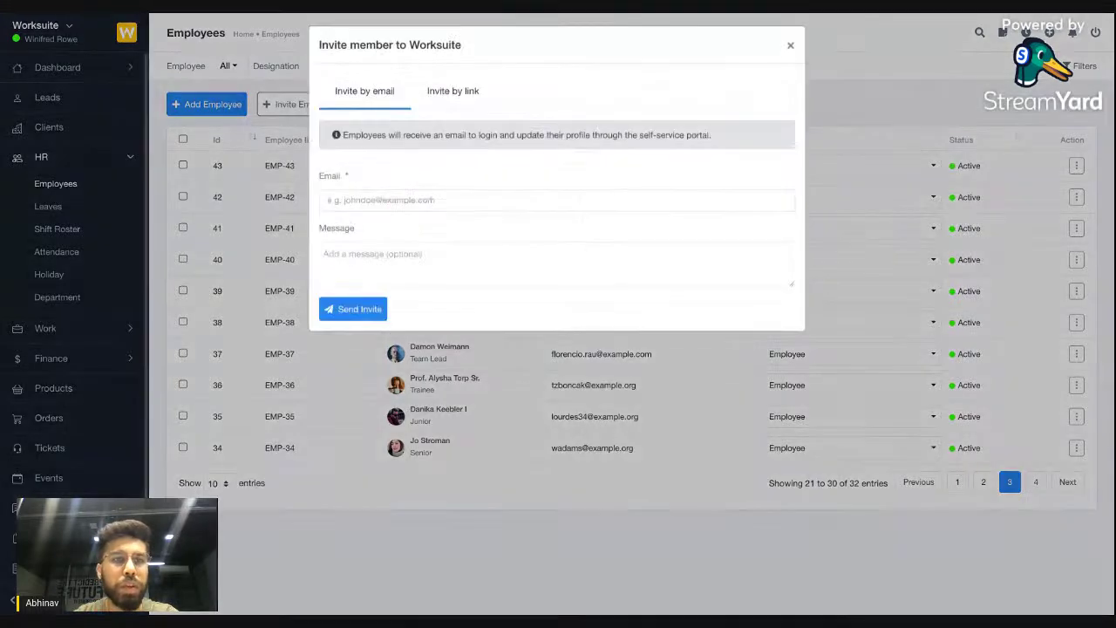
{"action": "left_click", "coordinate": [451, 110]}
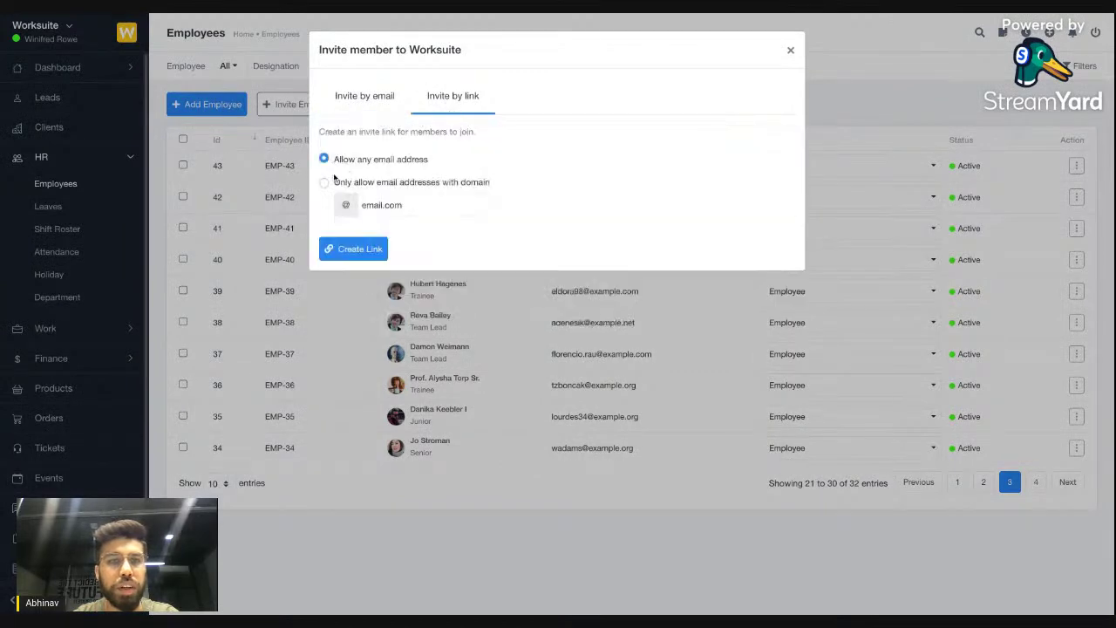
{"action": "left_click", "coordinate": [365, 250]}
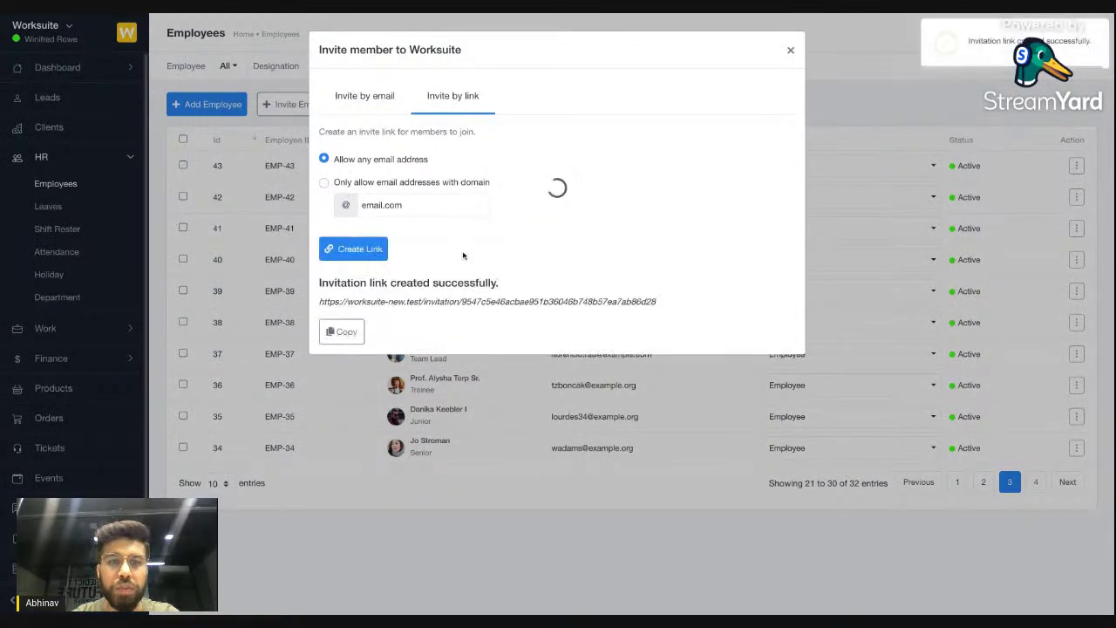
{"action": "triple_click", "coordinate": [379, 303]}
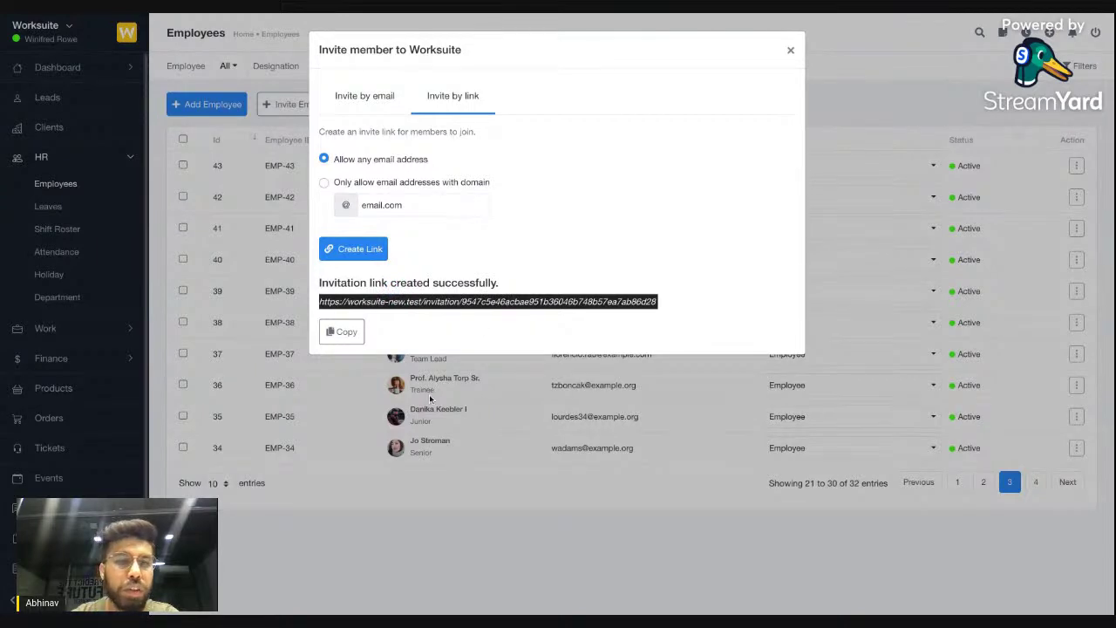
{"action": "key", "text": "Escape"}
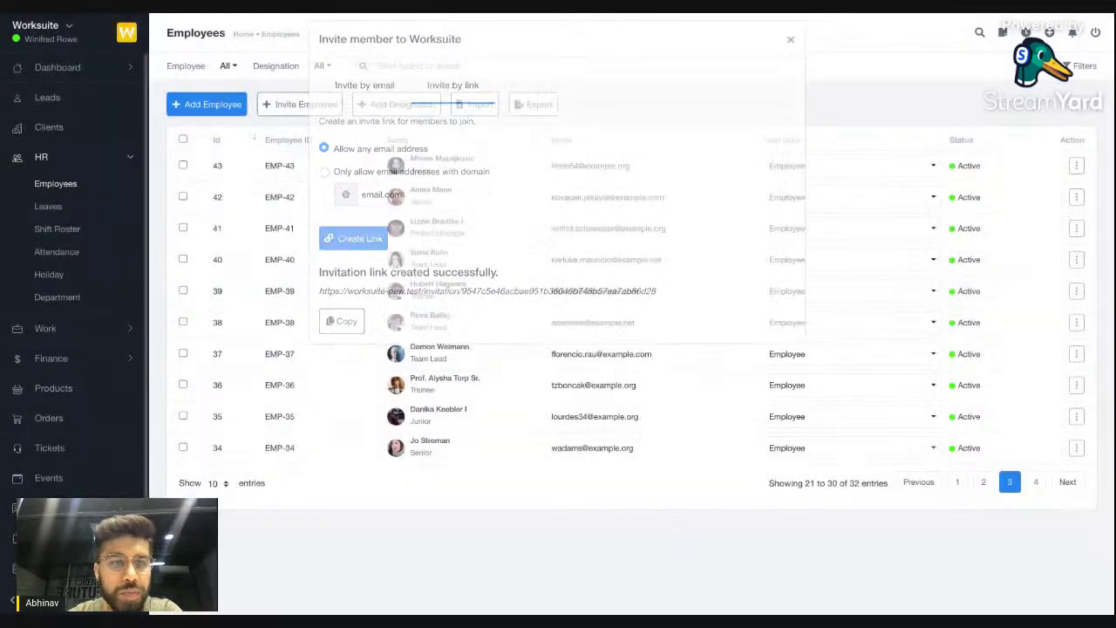
Open the form for adding an employee and look over its account details and other details
{"action": "left_click", "coordinate": [209, 114]}
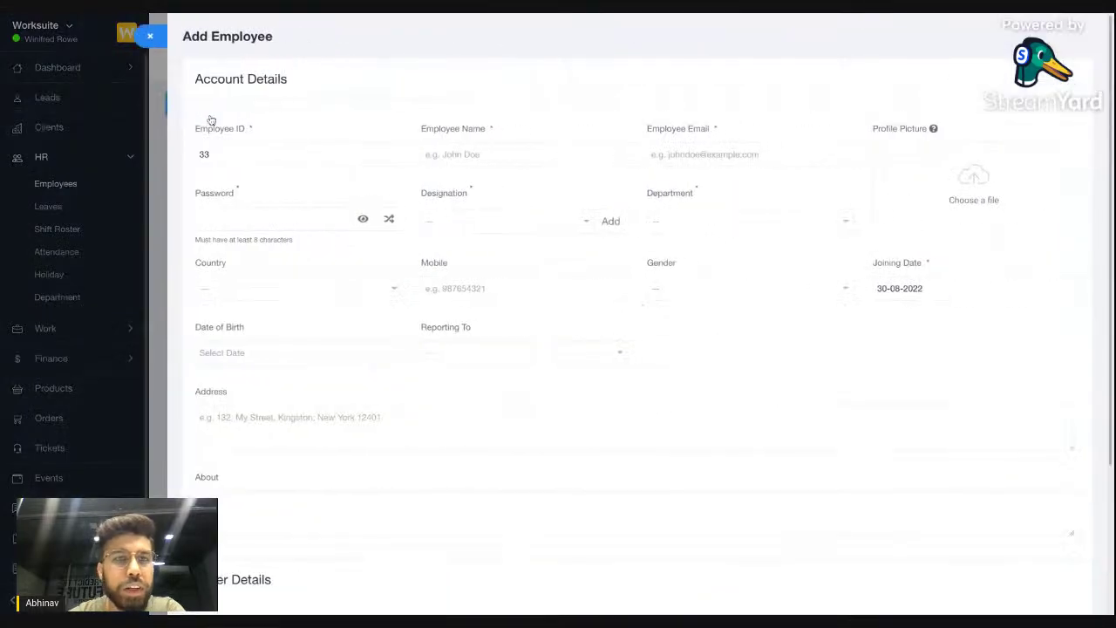
{"action": "scroll", "coordinate": [486, 161], "scroll_direction": "down", "scroll_amount": 1}
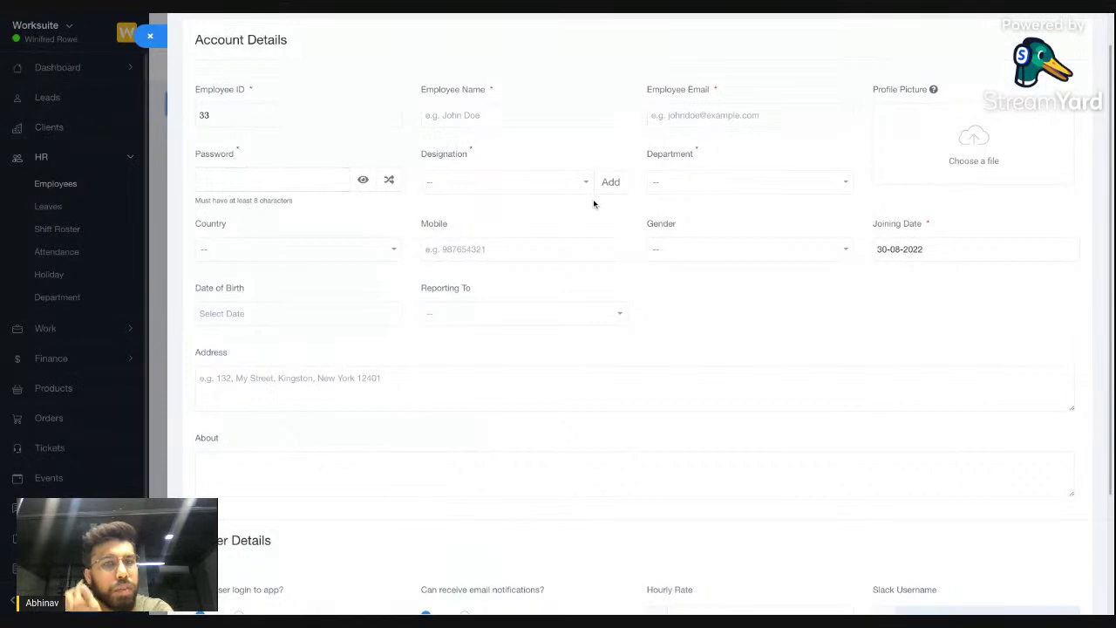
{"action": "left_click", "coordinate": [460, 253]}
{"action": "left_click", "coordinate": [406, 291]}
{"action": "scroll", "coordinate": [406, 291], "scroll_direction": "down", "scroll_amount": 3}
{"action": "scroll", "coordinate": [404, 289], "scroll_direction": "down", "scroll_amount": 2}
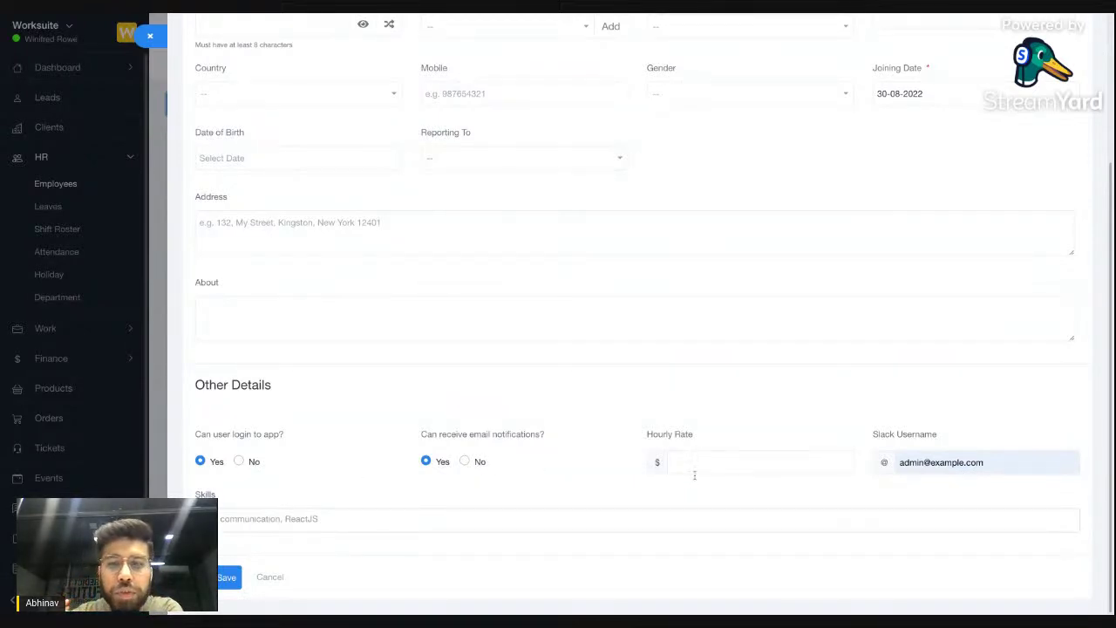
Clear the prefilled Slack username, point out the empty hourly rate, and close the new employee form without saving
{"action": "left_click", "coordinate": [985, 463]}
{"action": "left_click_drag", "start_coordinate": [985, 463], "coordinate": [966, 463]}
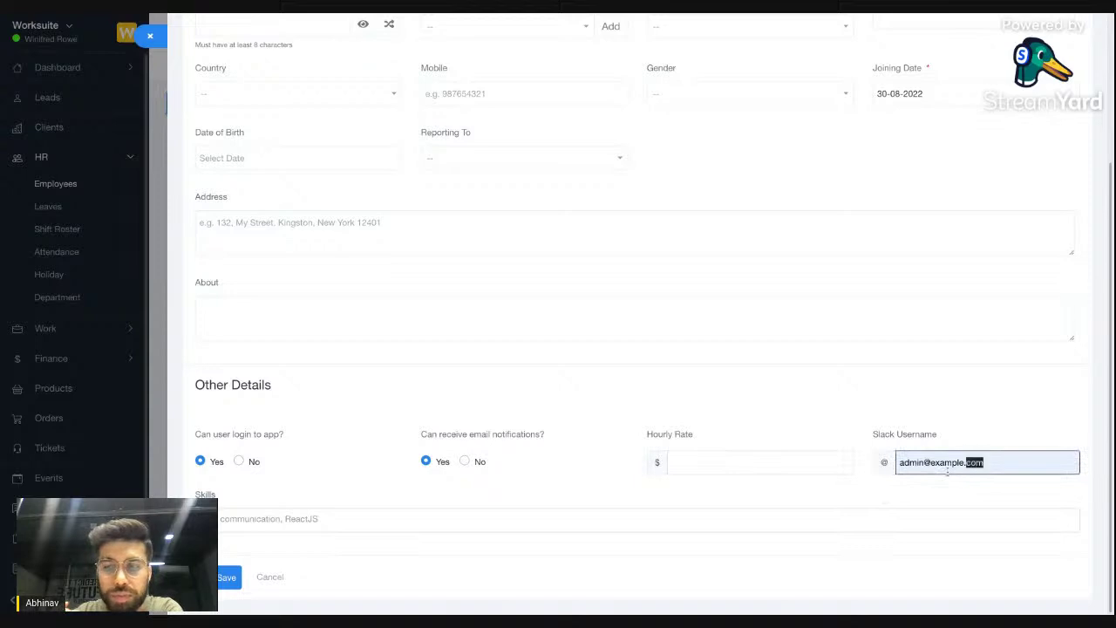
{"action": "triple_click", "coordinate": [948, 462]}
{"action": "key", "text": "BackSpace"}
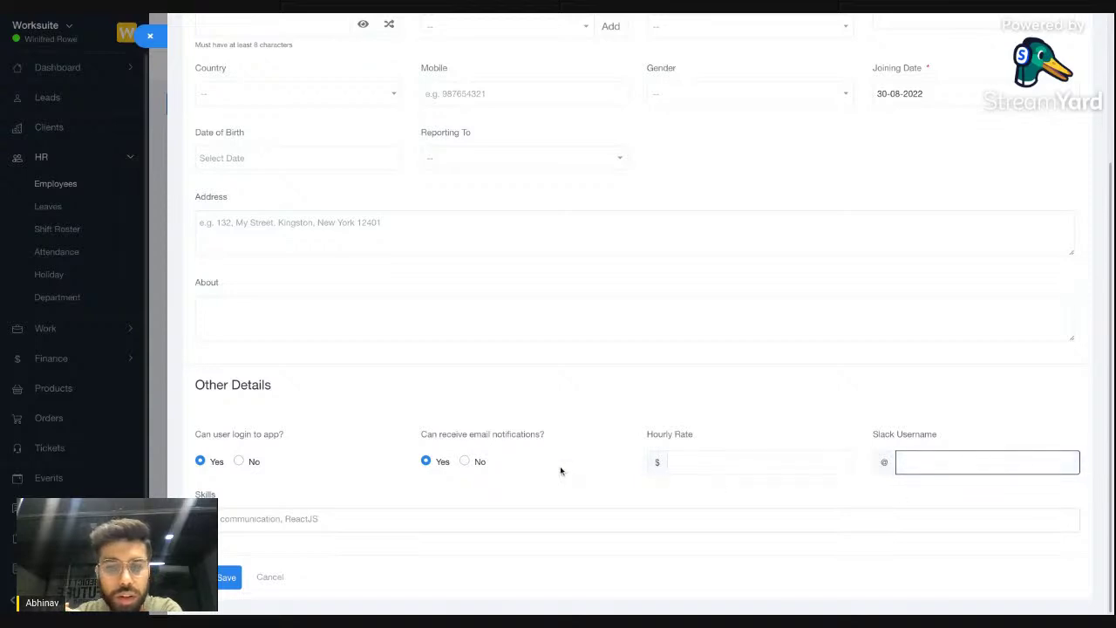
{"action": "left_click", "coordinate": [710, 463]}
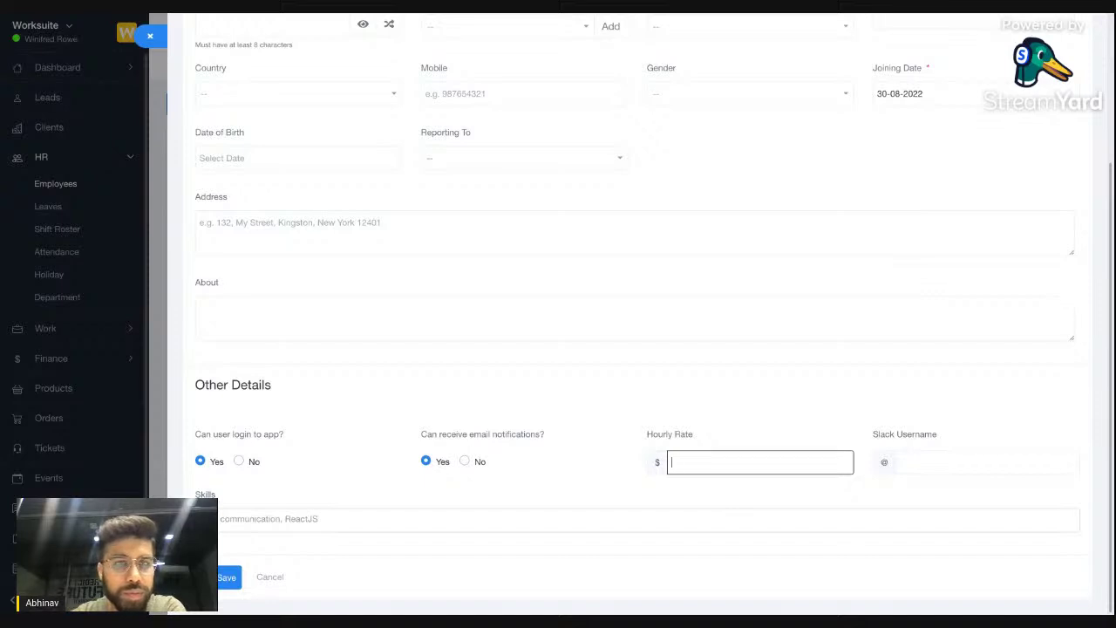
{"action": "left_click", "coordinate": [150, 35]}
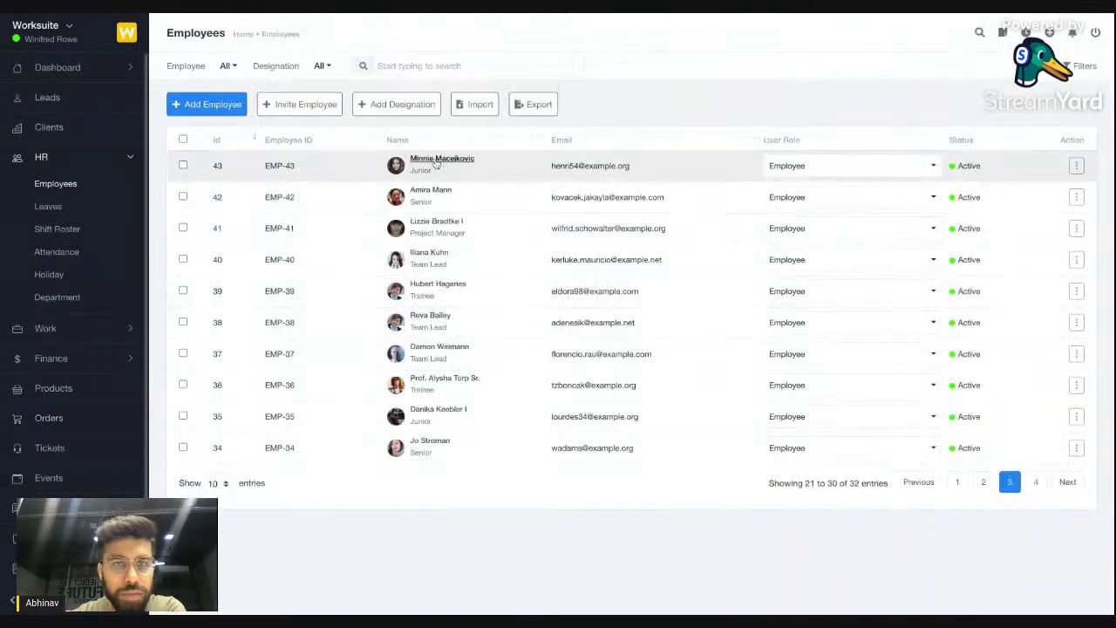
Open the profile of the first listed employee and review the profile info, attendance, leaves and task overview
{"action": "left_click", "coordinate": [436, 161]}
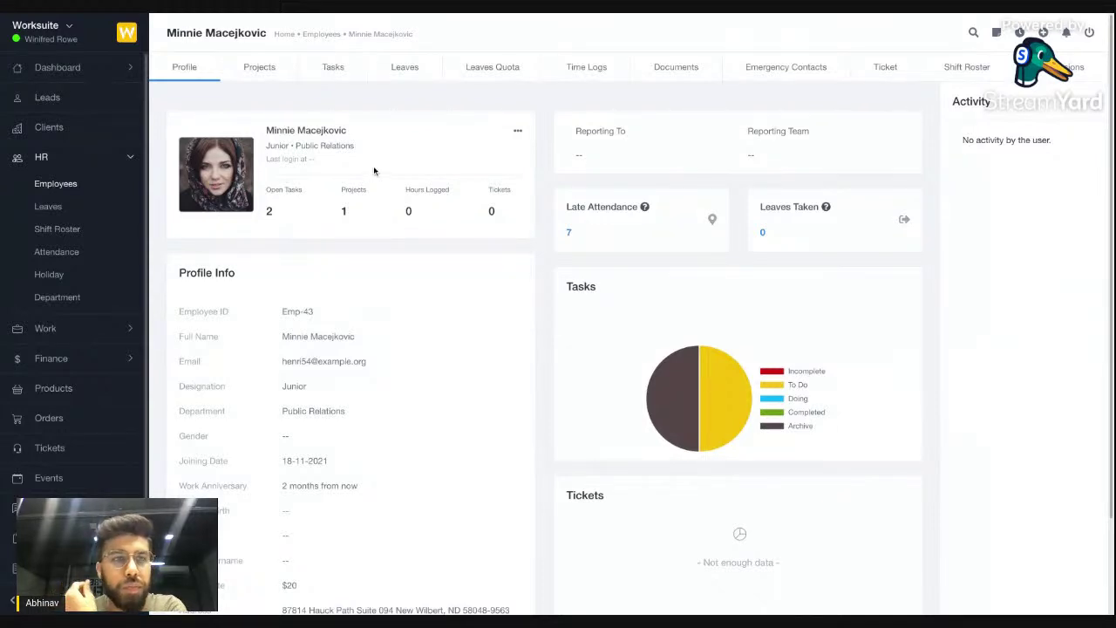
{"action": "scroll", "coordinate": [318, 352], "scroll_direction": "down", "scroll_amount": 3}
{"action": "scroll", "coordinate": [317, 353], "scroll_direction": "up", "scroll_amount": 3}
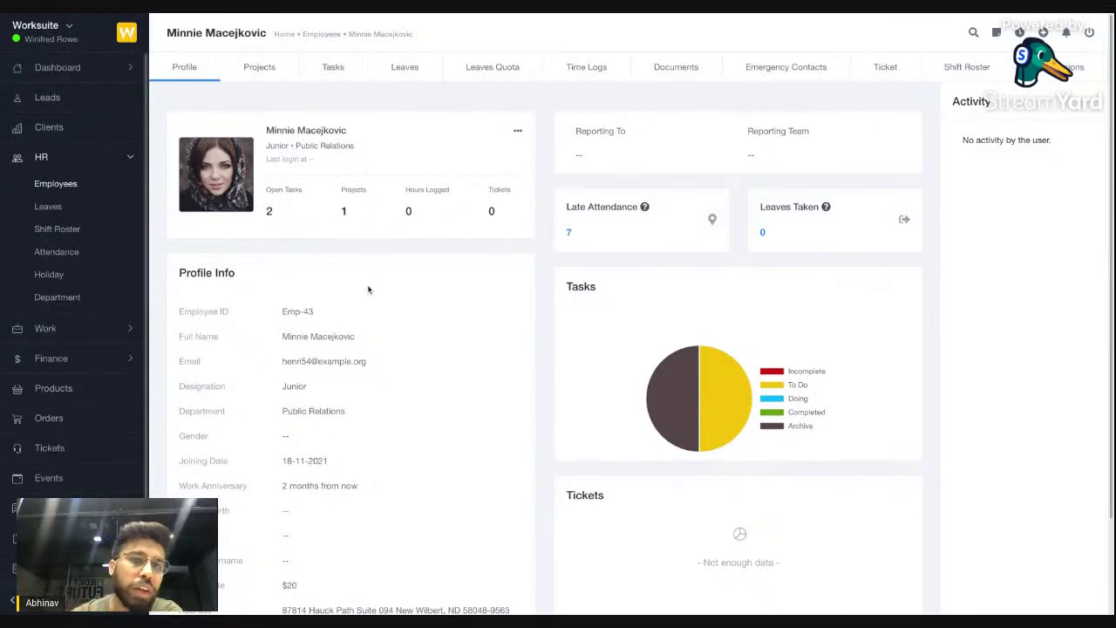
{"action": "scroll", "coordinate": [368, 289], "scroll_direction": "down", "scroll_amount": 2}
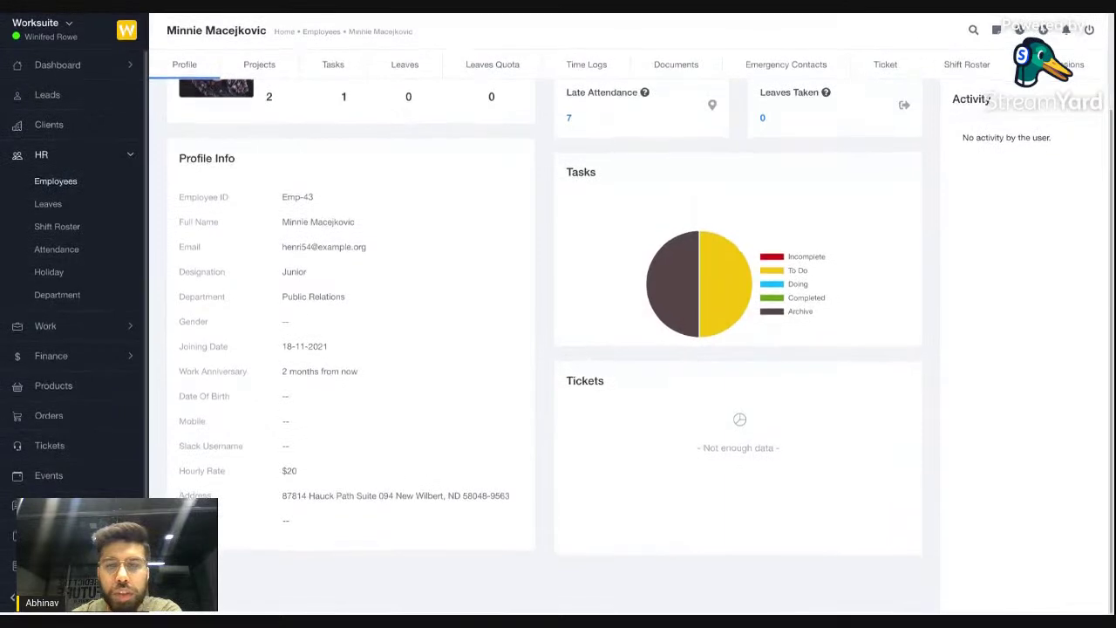
{"action": "scroll", "coordinate": [574, 169], "scroll_direction": "up", "scroll_amount": 2}
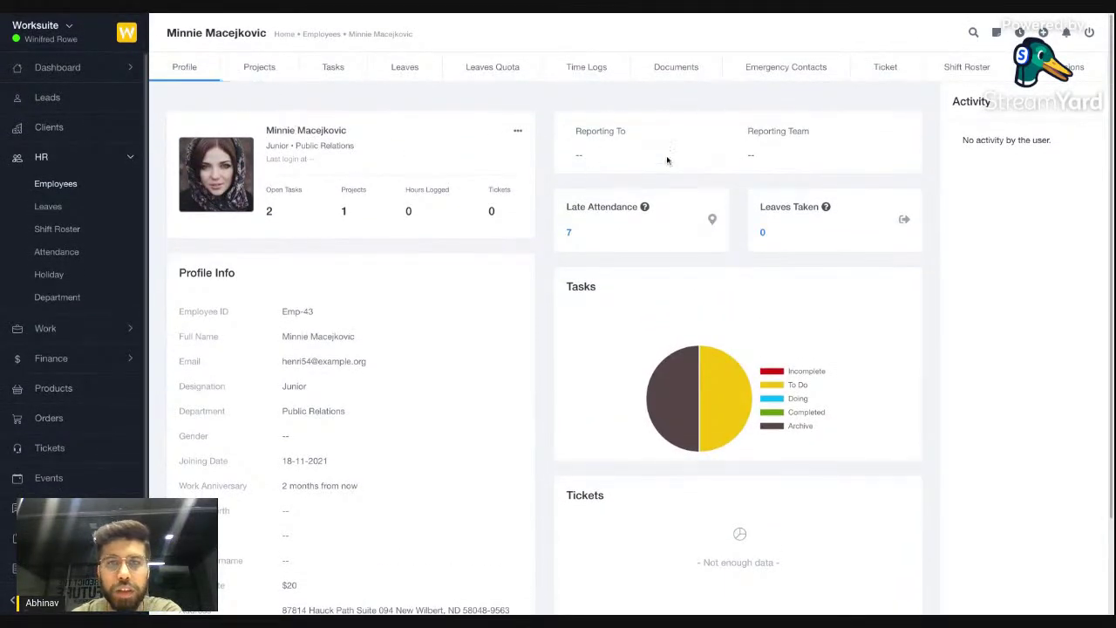
Edit the employee's profile and choose the senior colleague from the next row of the employee list under Reporting To
{"action": "left_click", "coordinate": [517, 131]}
{"action": "left_click", "coordinate": [503, 159]}
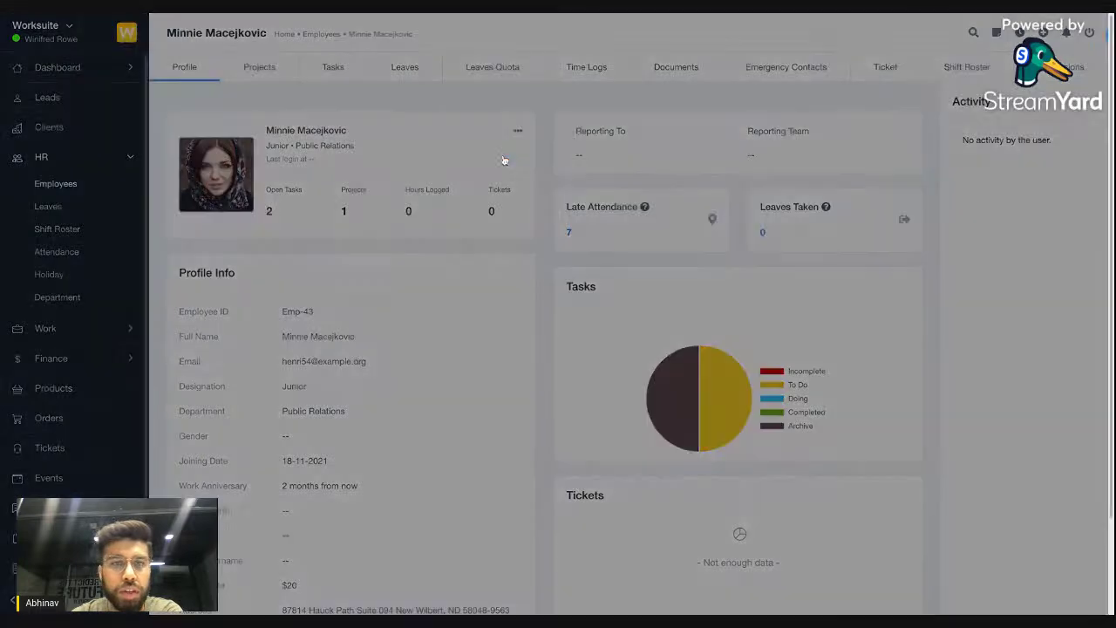
{"action": "scroll", "coordinate": [535, 291], "scroll_direction": "down", "scroll_amount": 2}
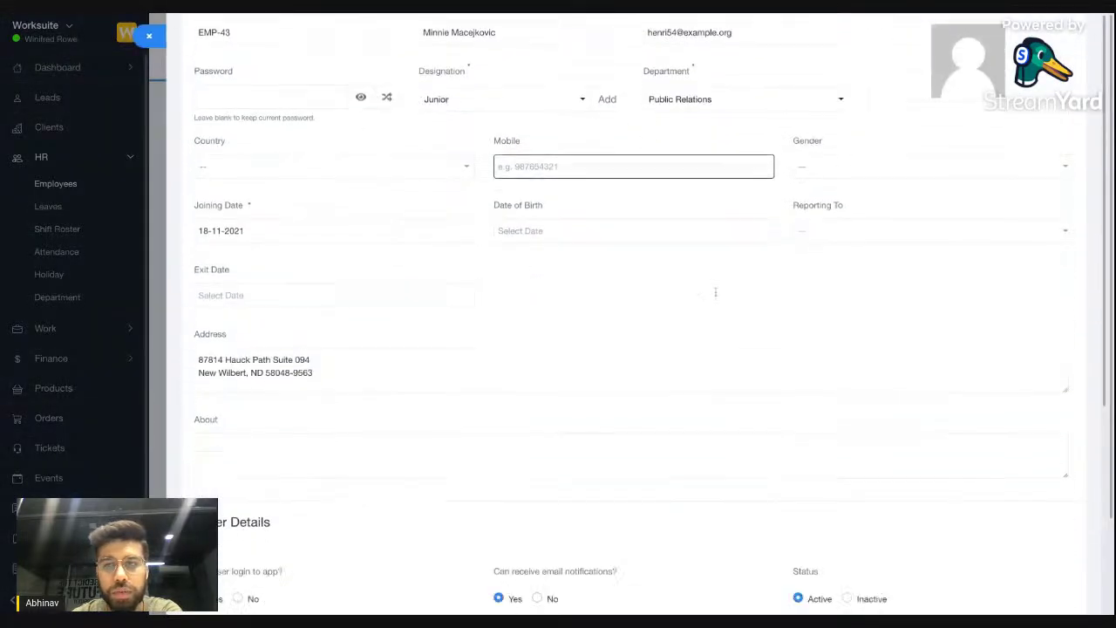
{"action": "left_click", "coordinate": [879, 218]}
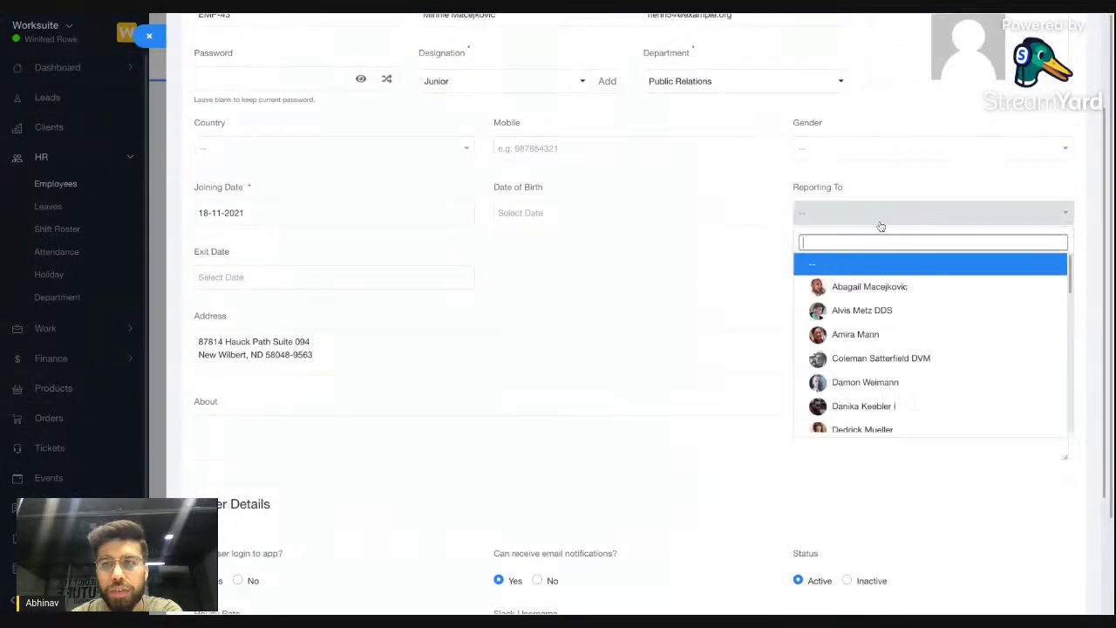
{"action": "left_click", "coordinate": [873, 342]}
Clear the prefilled Slack username in the employee's other details and save the profile changes
{"action": "scroll", "coordinate": [704, 246], "scroll_direction": "down", "scroll_amount": 3}
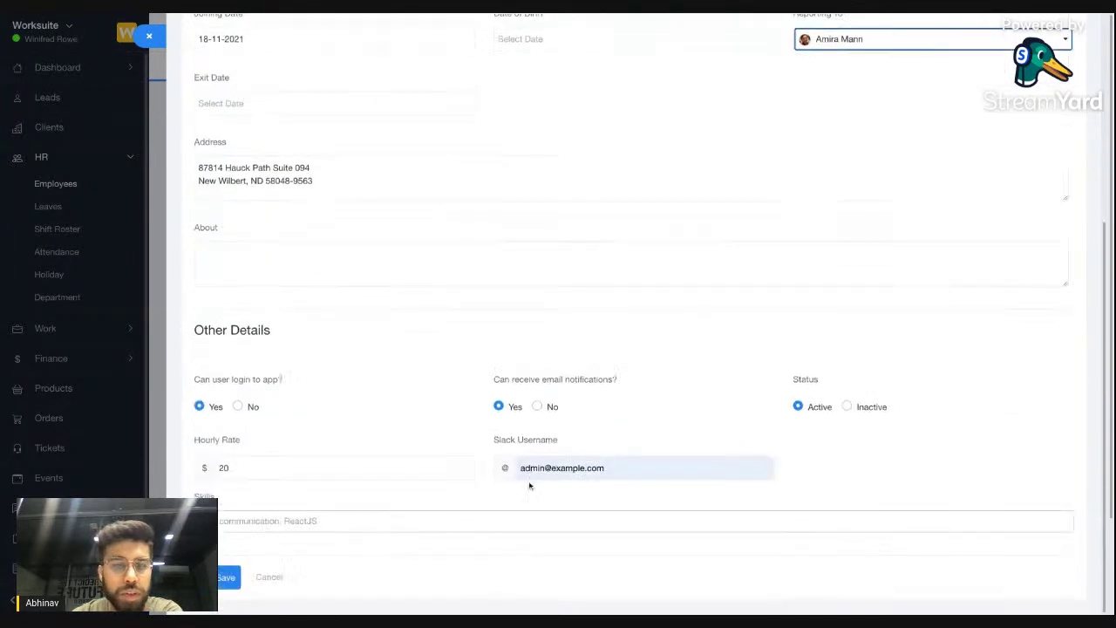
{"action": "triple_click", "coordinate": [562, 467]}
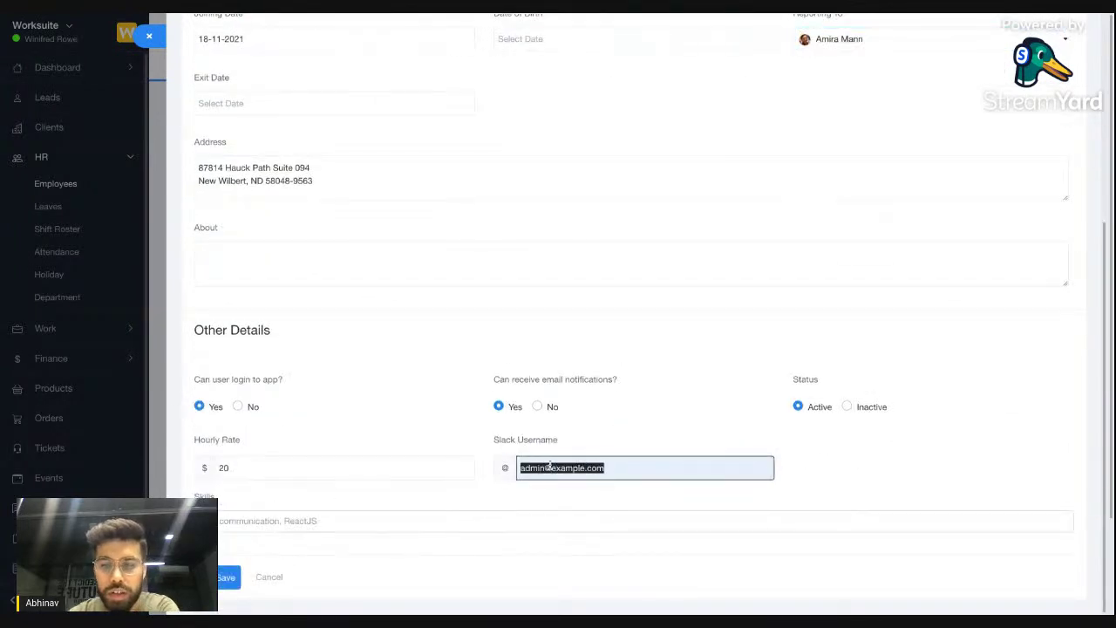
{"action": "key", "text": "BackSpace"}
{"action": "left_click", "coordinate": [226, 576]}
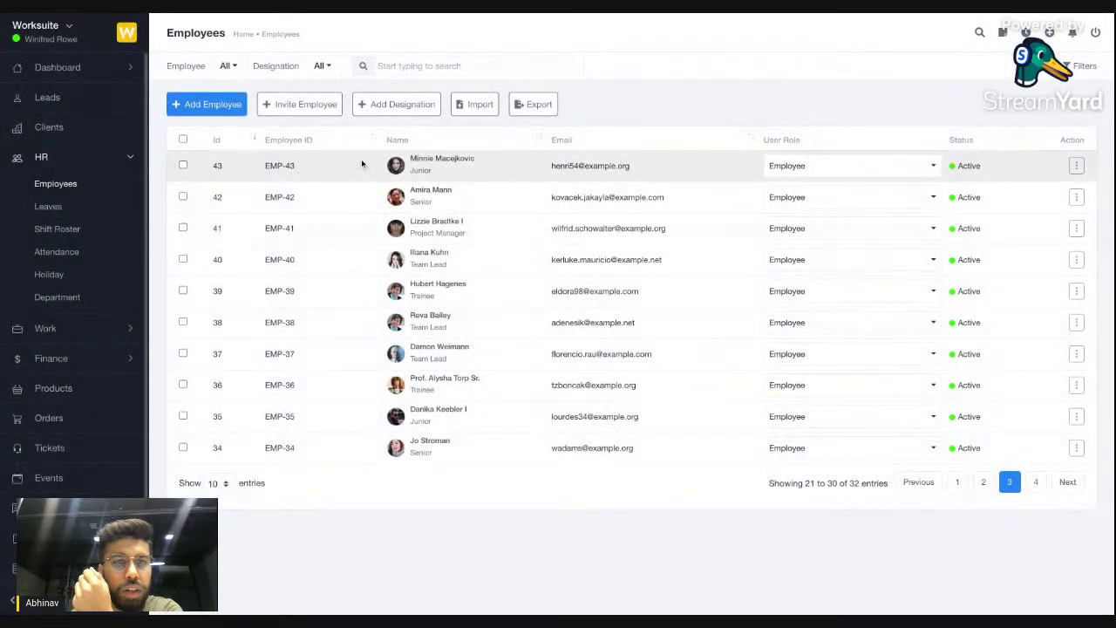
Reopen the first listed employee's profile and check the Reporting To and Reporting Team information
{"action": "left_click", "coordinate": [430, 160]}
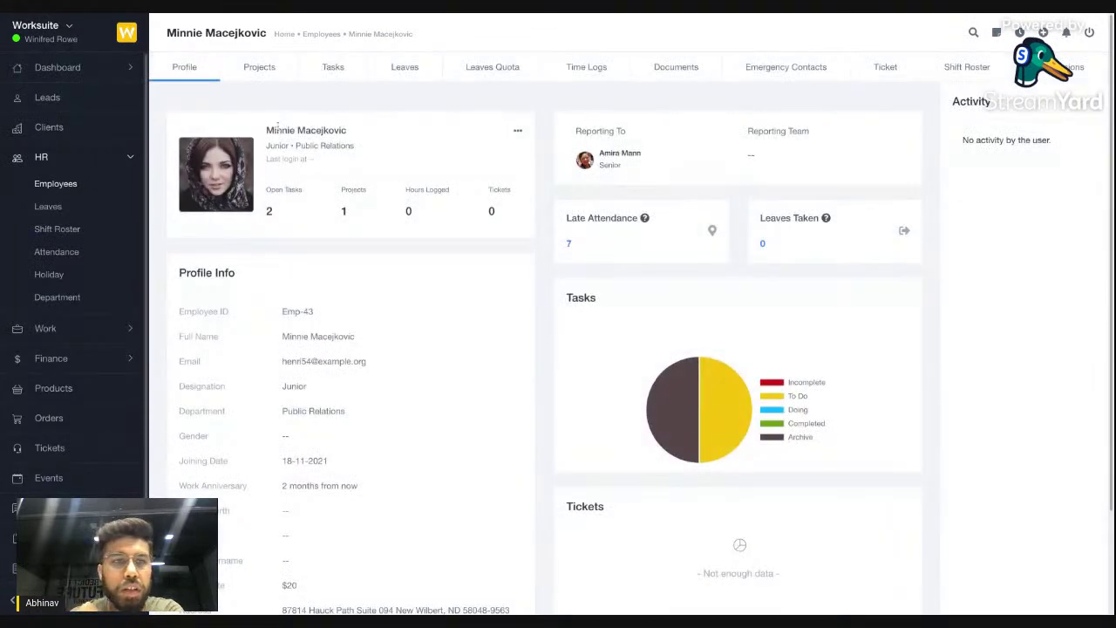
{"action": "left_click_drag", "start_coordinate": [266, 130], "coordinate": [347, 131]}
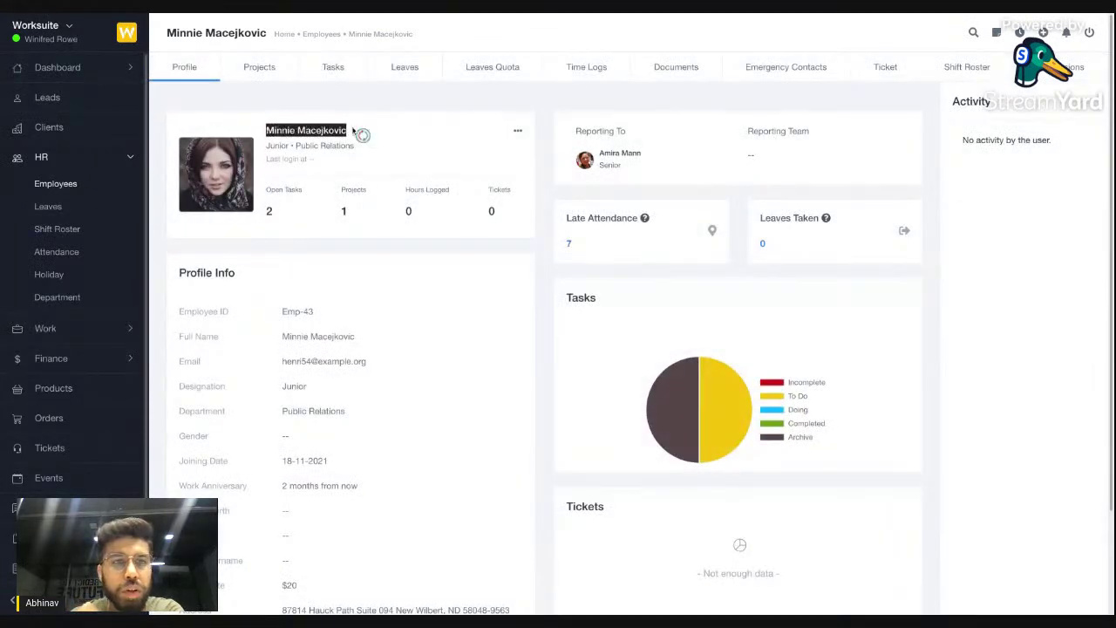
{"action": "left_click", "coordinate": [497, 155]}
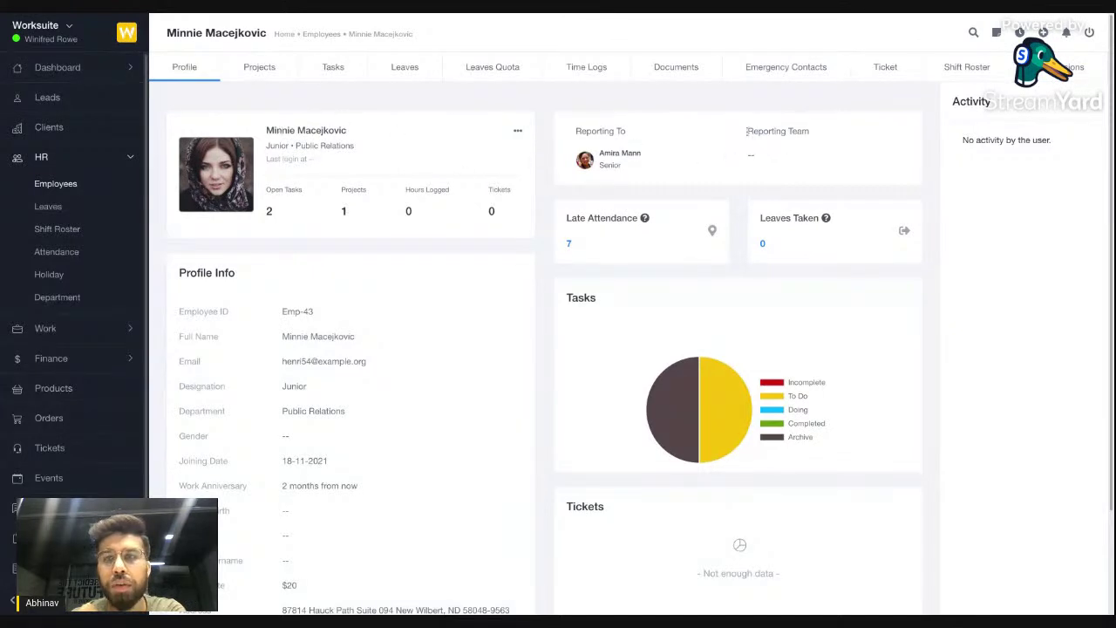
Review the employee's reporting team, projects, tasks, leaves, leaves quota and time logs
{"action": "left_click_drag", "start_coordinate": [747, 133], "coordinate": [751, 157]}
{"action": "left_click", "coordinate": [864, 148]}
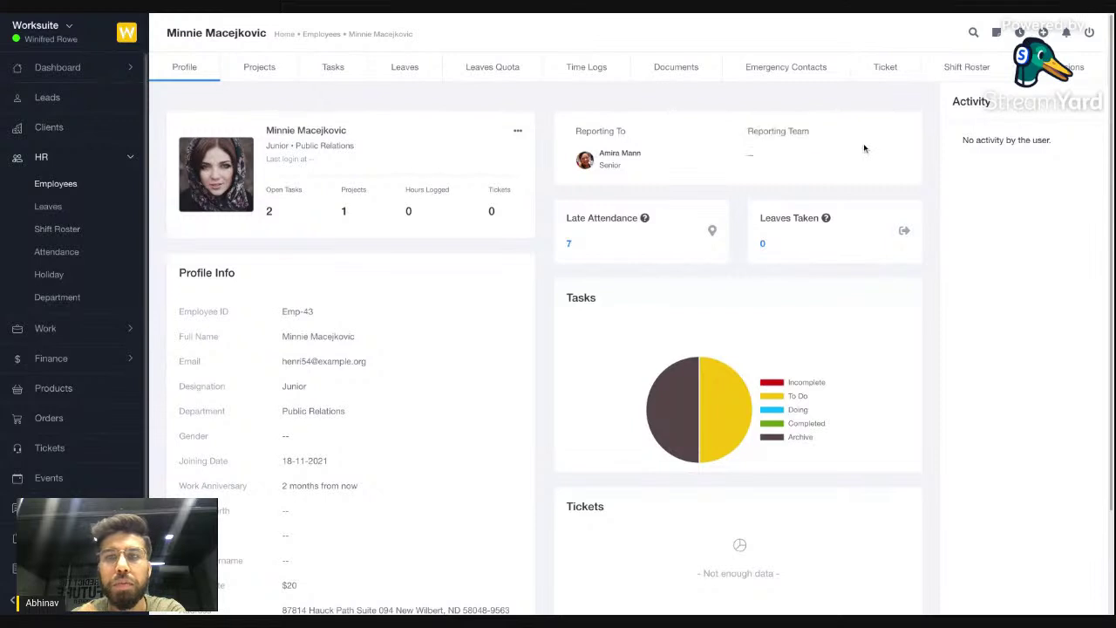
{"action": "left_click", "coordinate": [264, 76]}
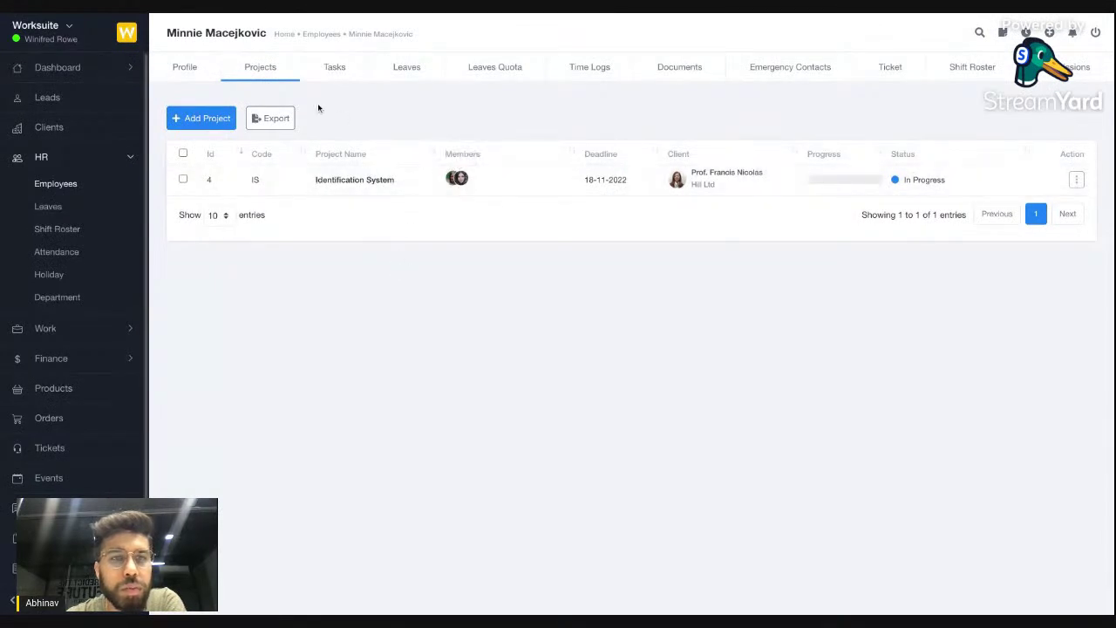
{"action": "left_click", "coordinate": [332, 73]}
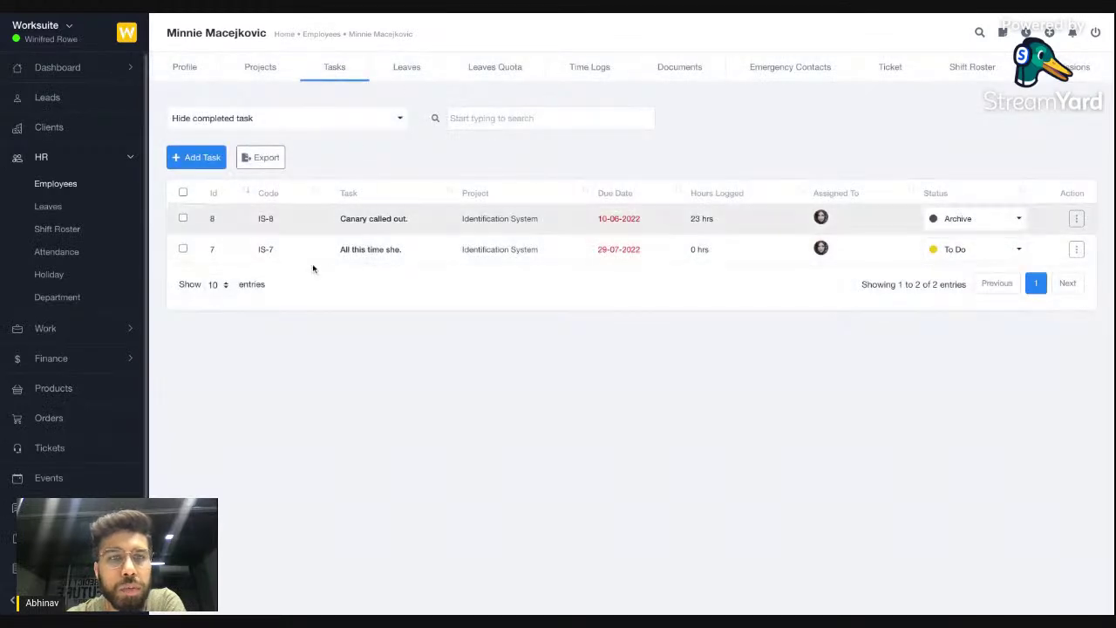
{"action": "left_click", "coordinate": [415, 76]}
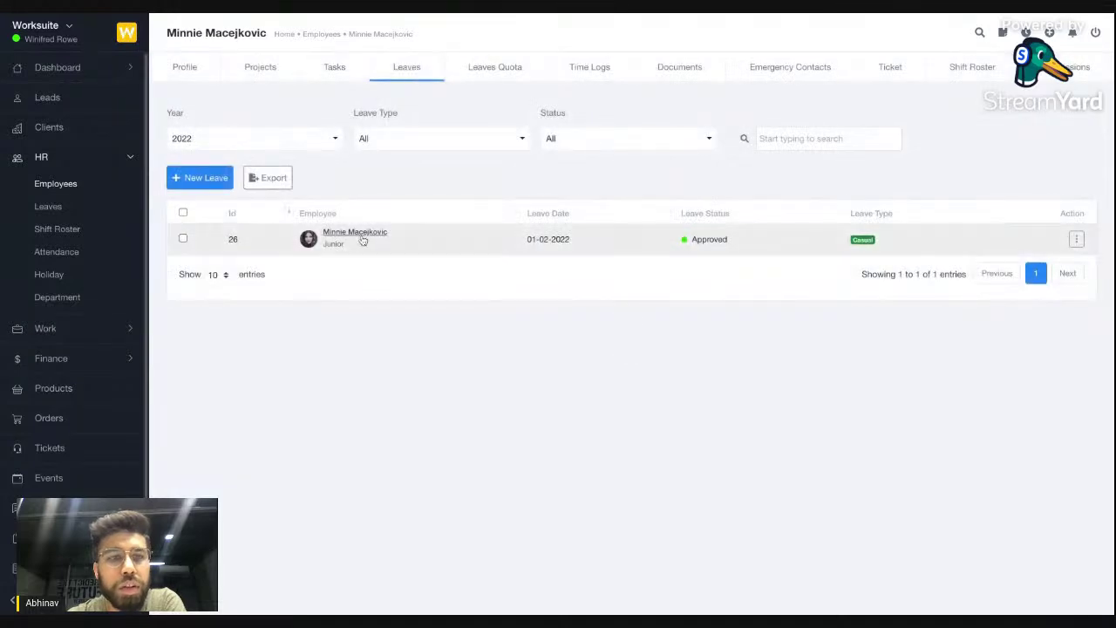
{"action": "left_click", "coordinate": [512, 77]}
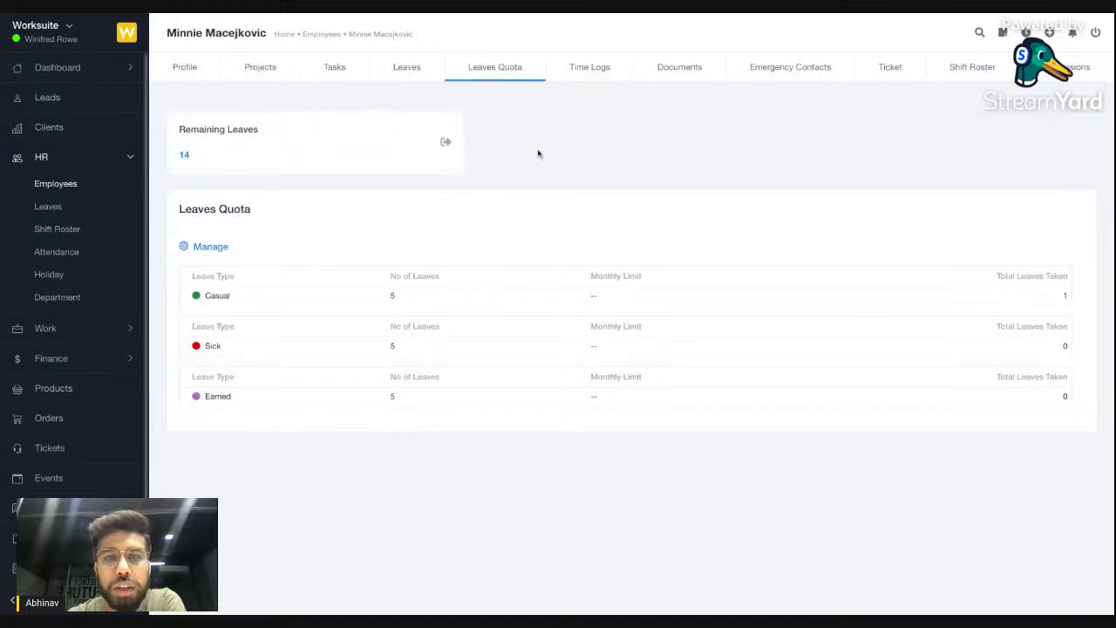
{"action": "left_click", "coordinate": [603, 73]}
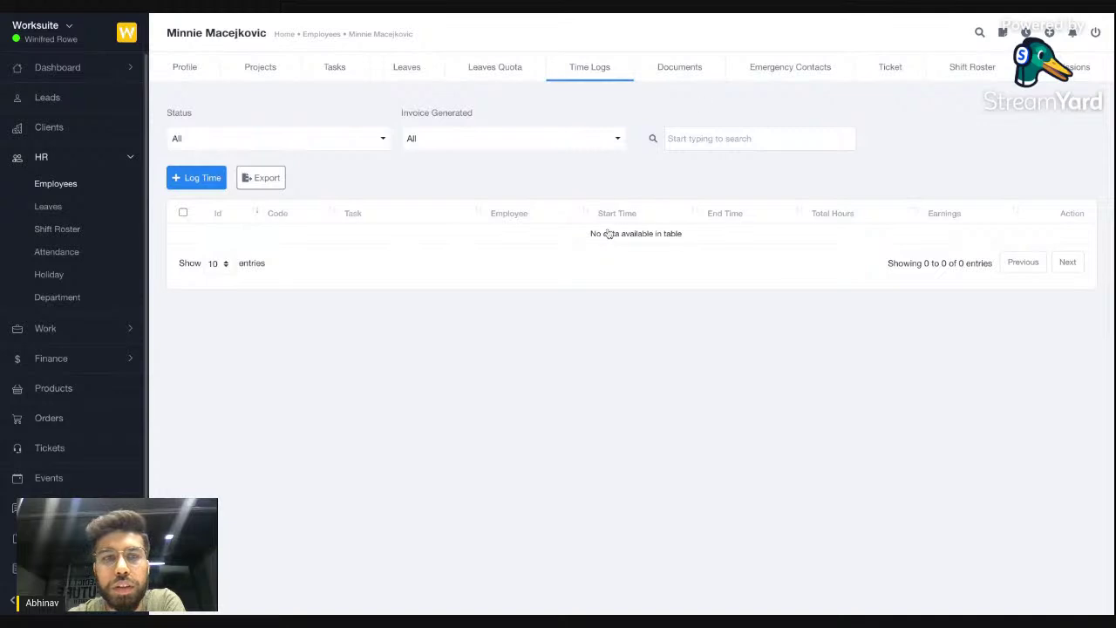
Examine the employee's document upload form and the new emergency contact form, and close the contact form without saving
{"action": "left_click", "coordinate": [703, 77]}
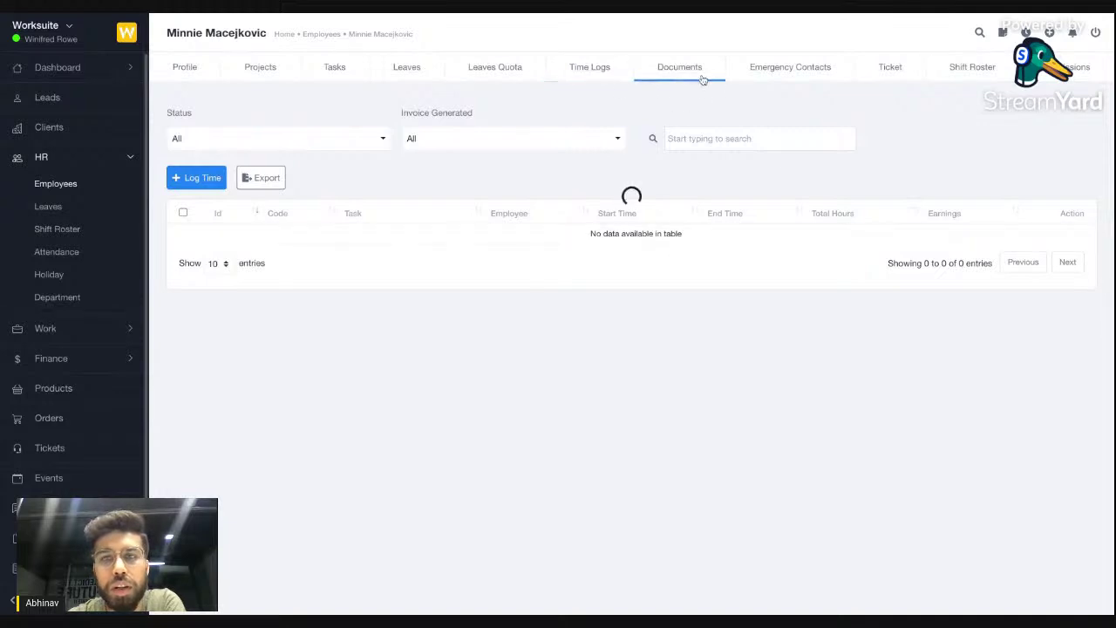
{"action": "left_click", "coordinate": [212, 166]}
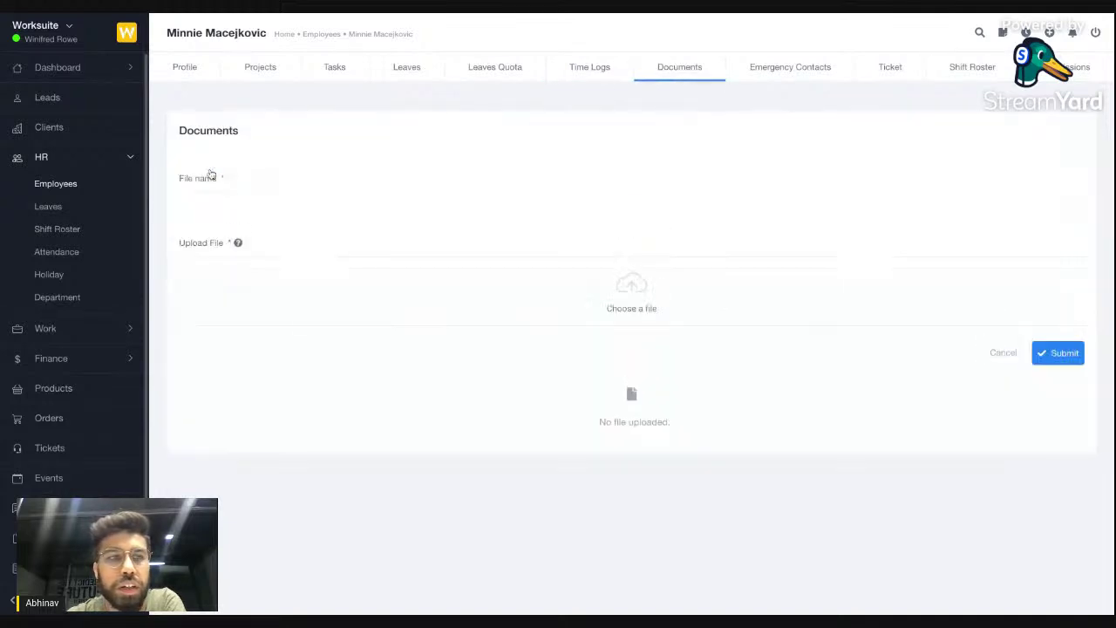
{"action": "left_click", "coordinate": [795, 70]}
{"action": "left_click", "coordinate": [230, 127]}
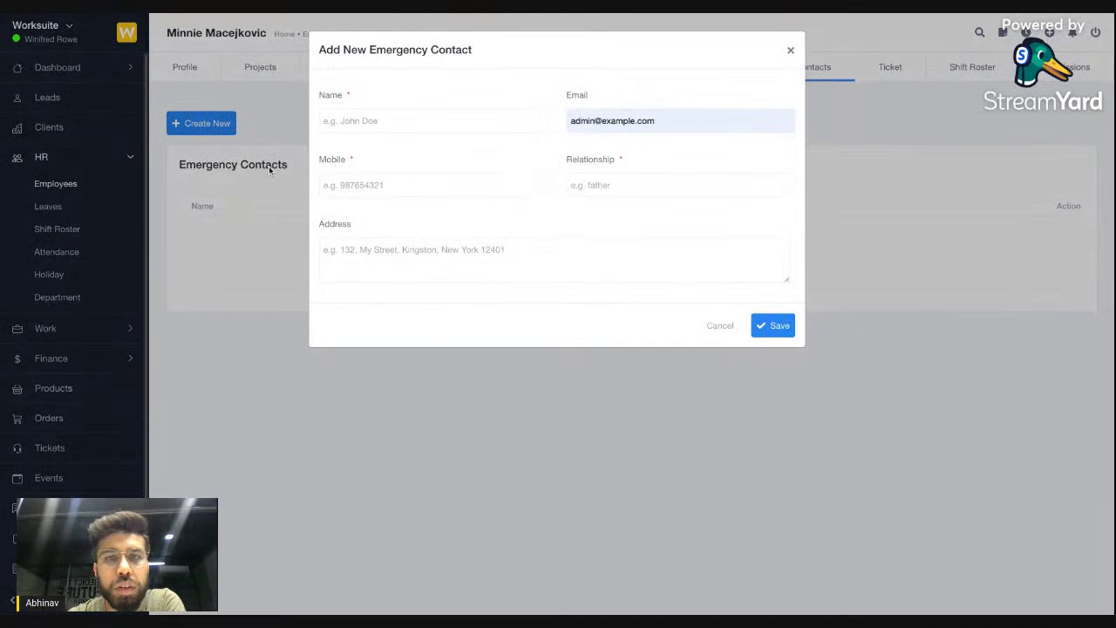
{"action": "left_click", "coordinate": [272, 166]}
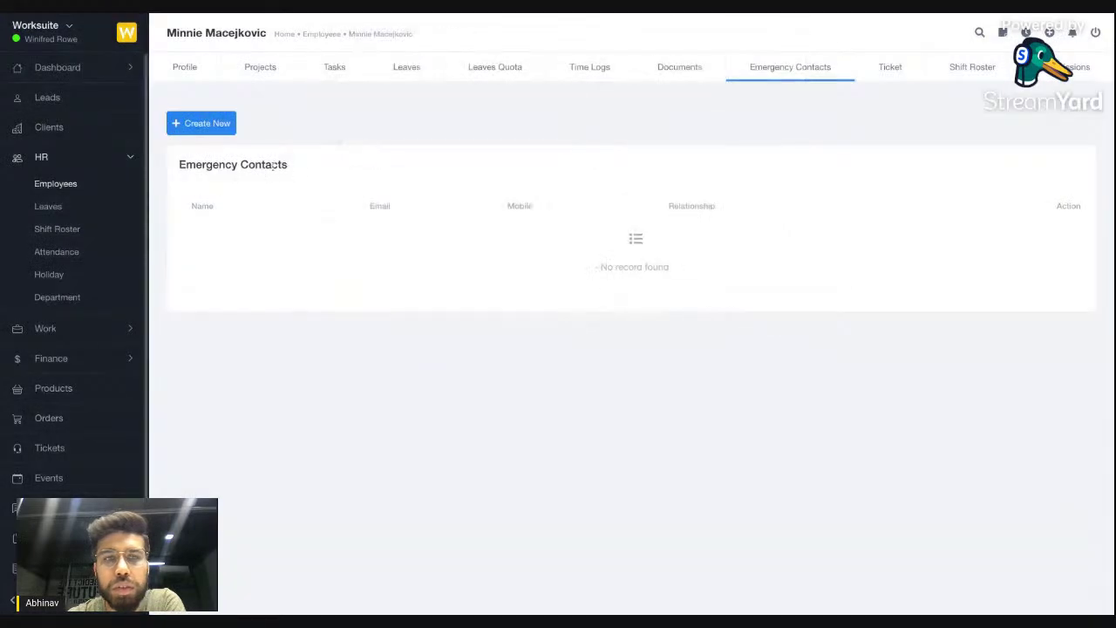
Look through the employee's tickets, shift roster and module permissions, and return to the profile overview
{"action": "left_click", "coordinate": [906, 81]}
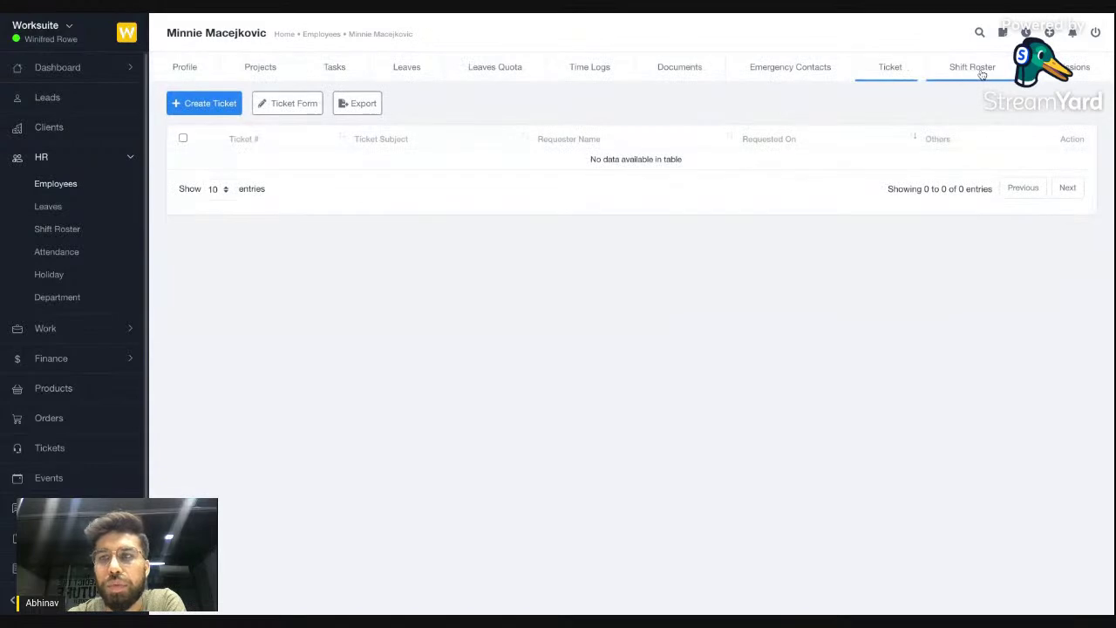
{"action": "left_click", "coordinate": [983, 75]}
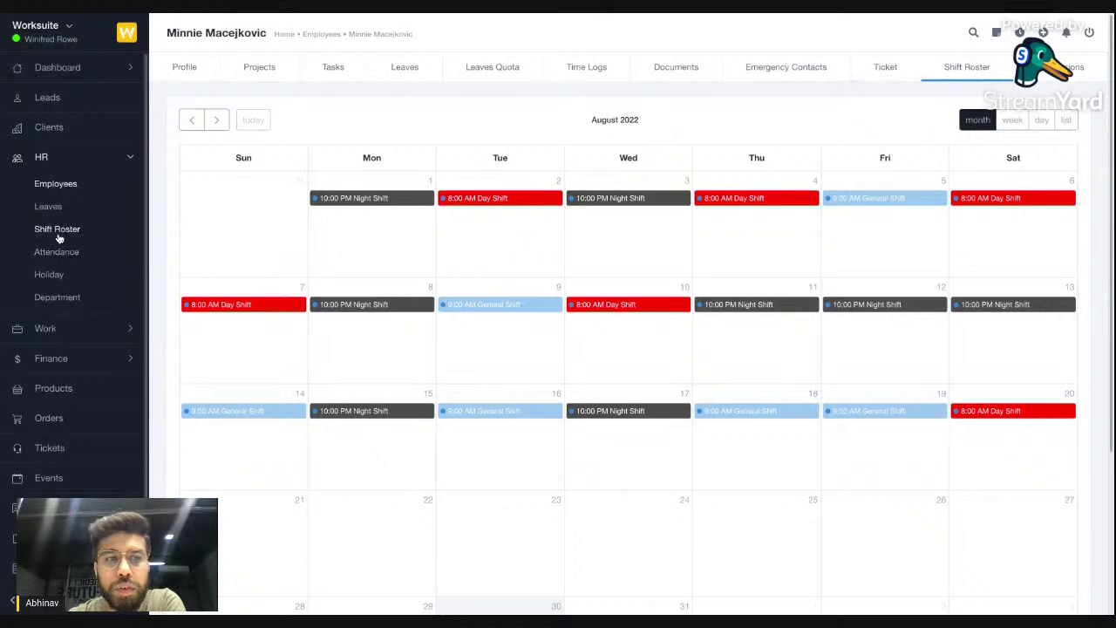
{"action": "left_click", "coordinate": [1072, 67]}
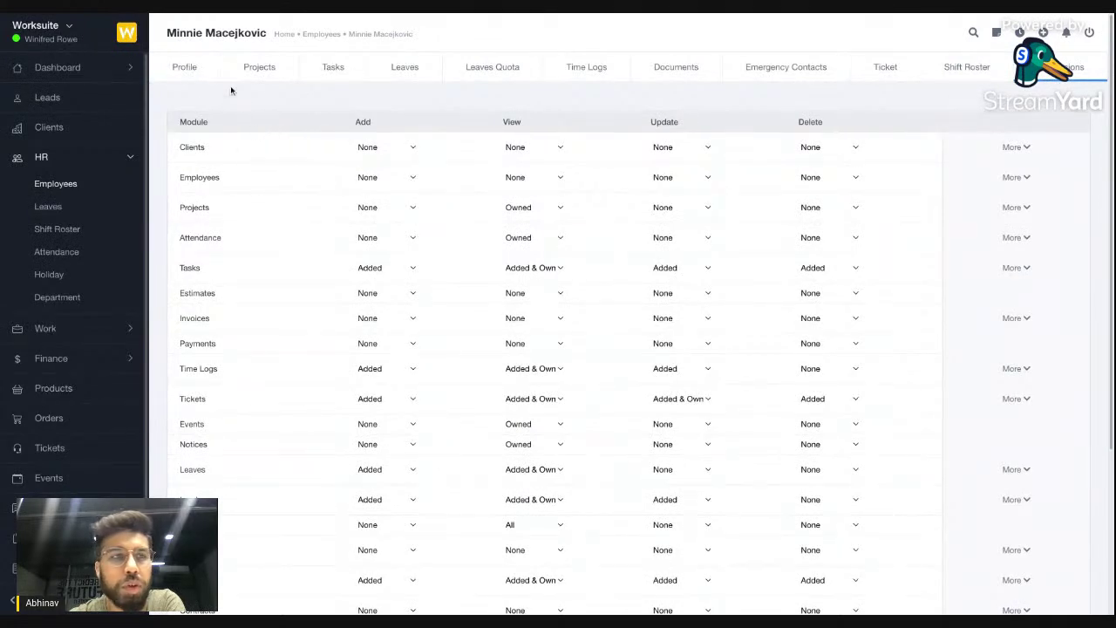
{"action": "left_click", "coordinate": [184, 73]}
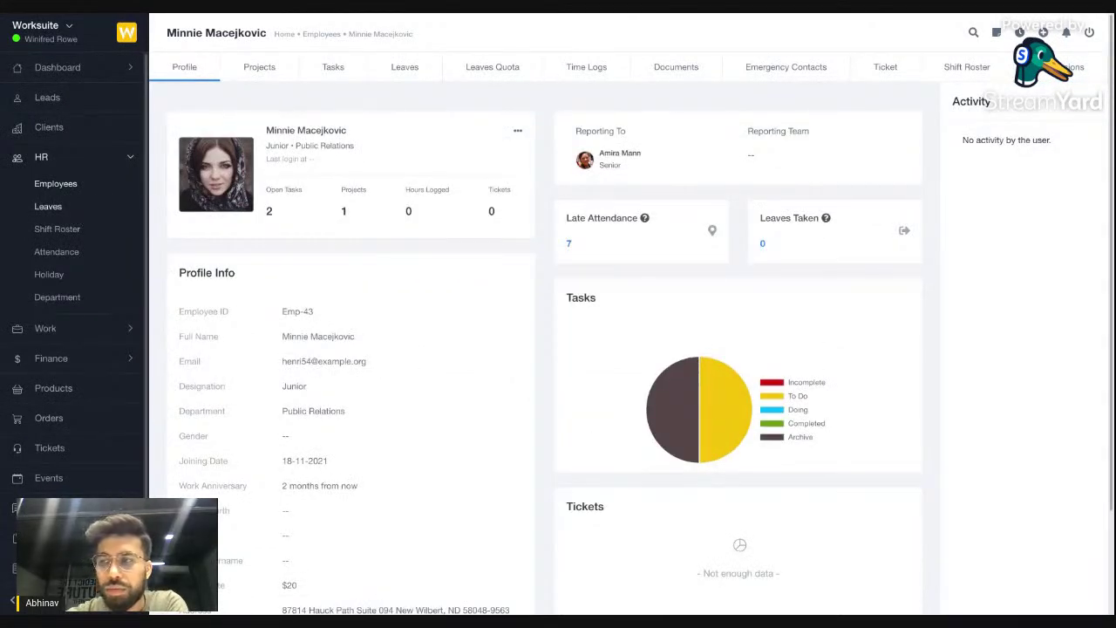
Find Roles & Permissions in the settings by searching for "role" and inspect the role management dialog
{"action": "scroll", "coordinate": [74, 305], "scroll_direction": "down", "scroll_amount": 2}
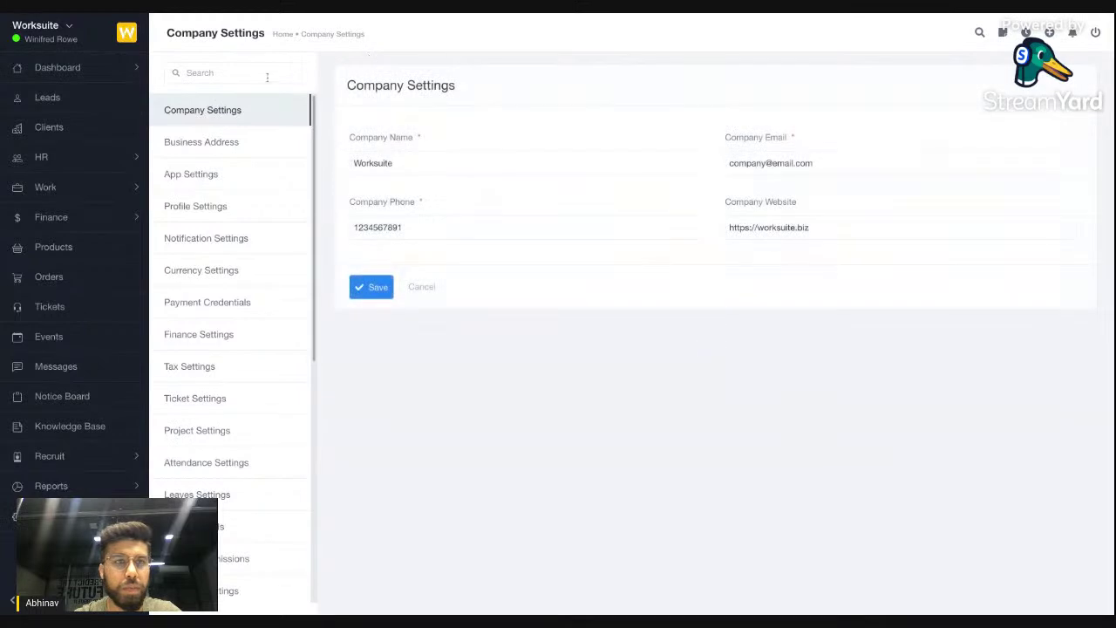
{"action": "left_click", "coordinate": [267, 77]}
{"action": "type", "text": "role"}
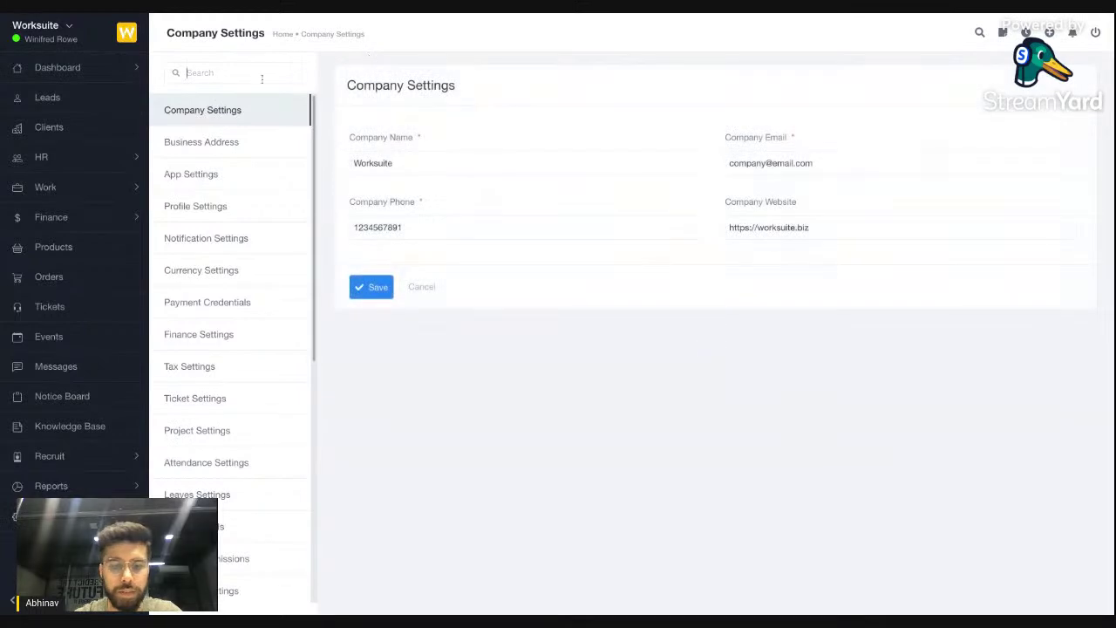
{"action": "left_click", "coordinate": [267, 116]}
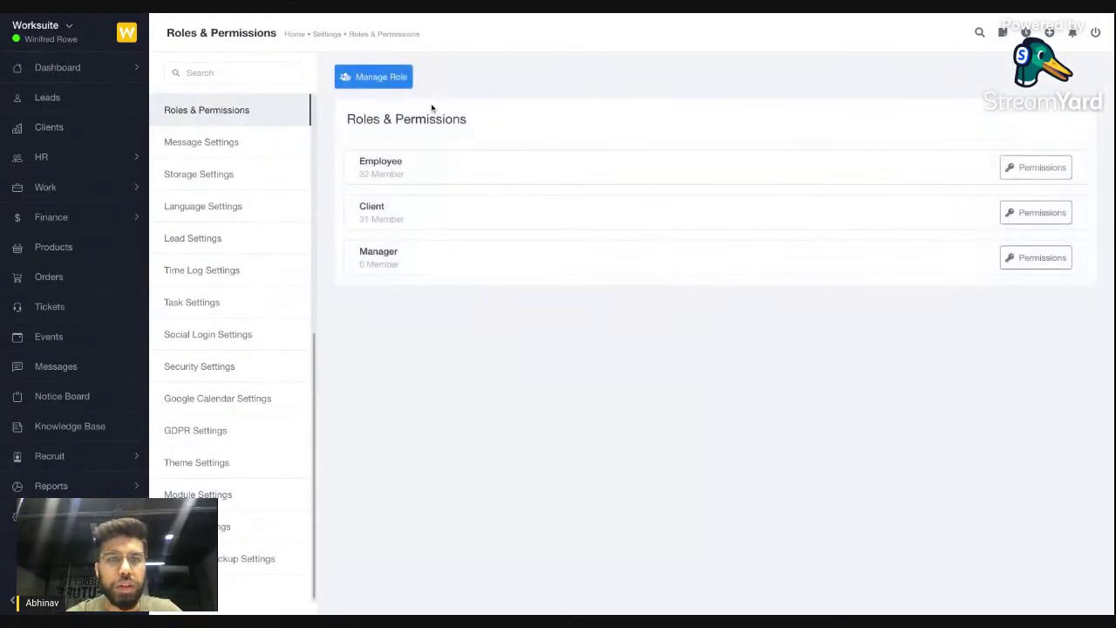
{"action": "left_click", "coordinate": [380, 77]}
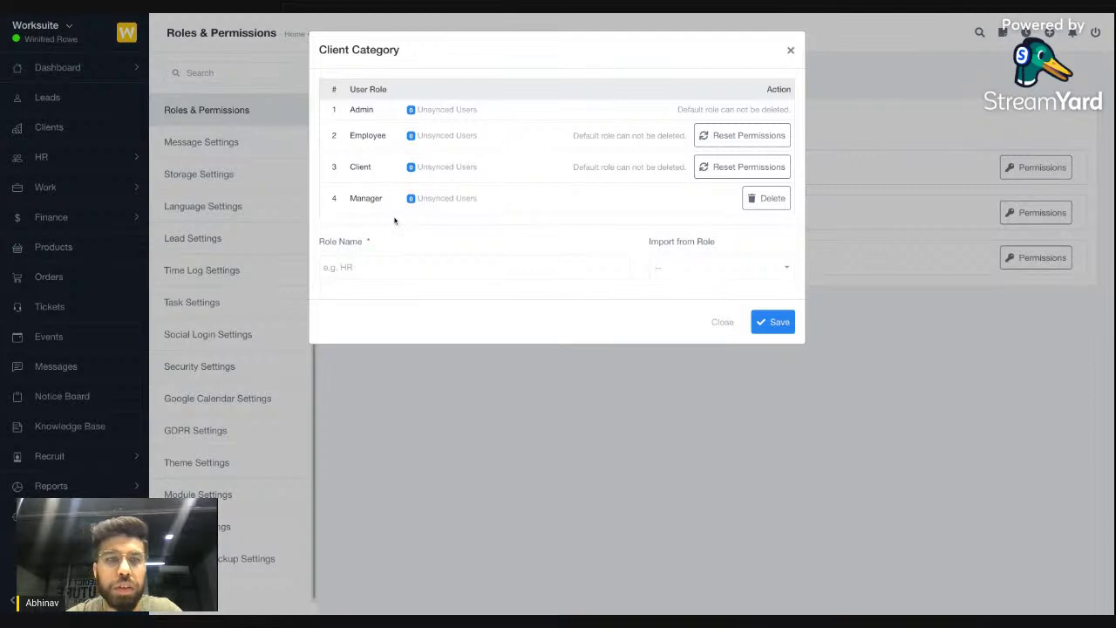
{"action": "left_click", "coordinate": [401, 379]}
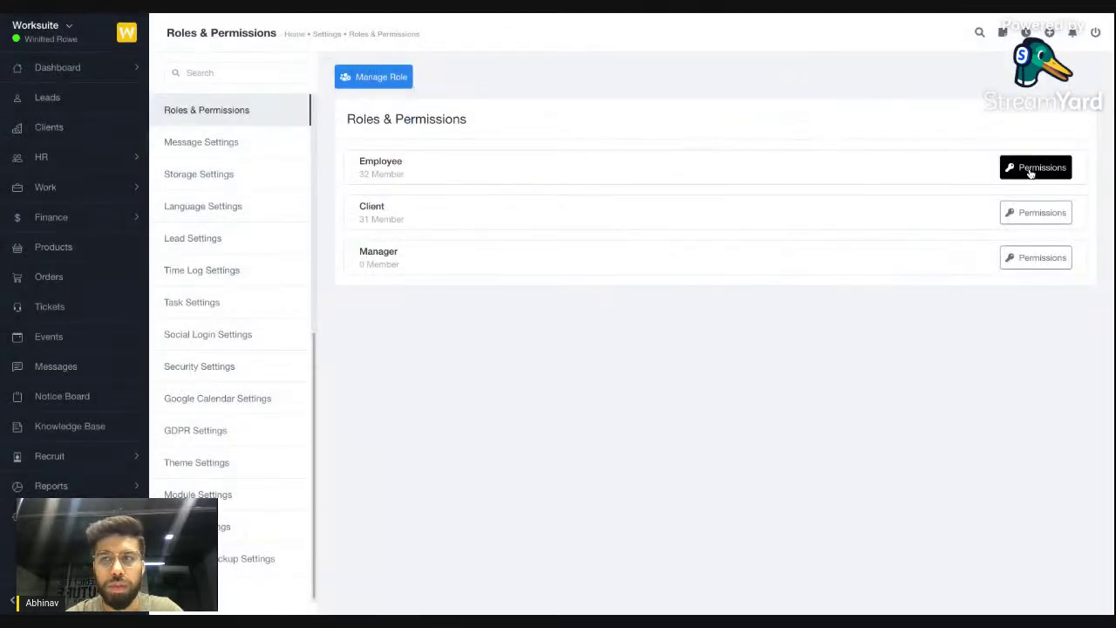
Expand the Employee role's permissions and review the Add, View, Update and Delete access for each module
{"action": "left_click", "coordinate": [1029, 167]}
{"action": "scroll", "coordinate": [688, 270], "scroll_direction": "down", "scroll_amount": 2}
{"action": "scroll", "coordinate": [689, 272], "scroll_direction": "down", "scroll_amount": 1}
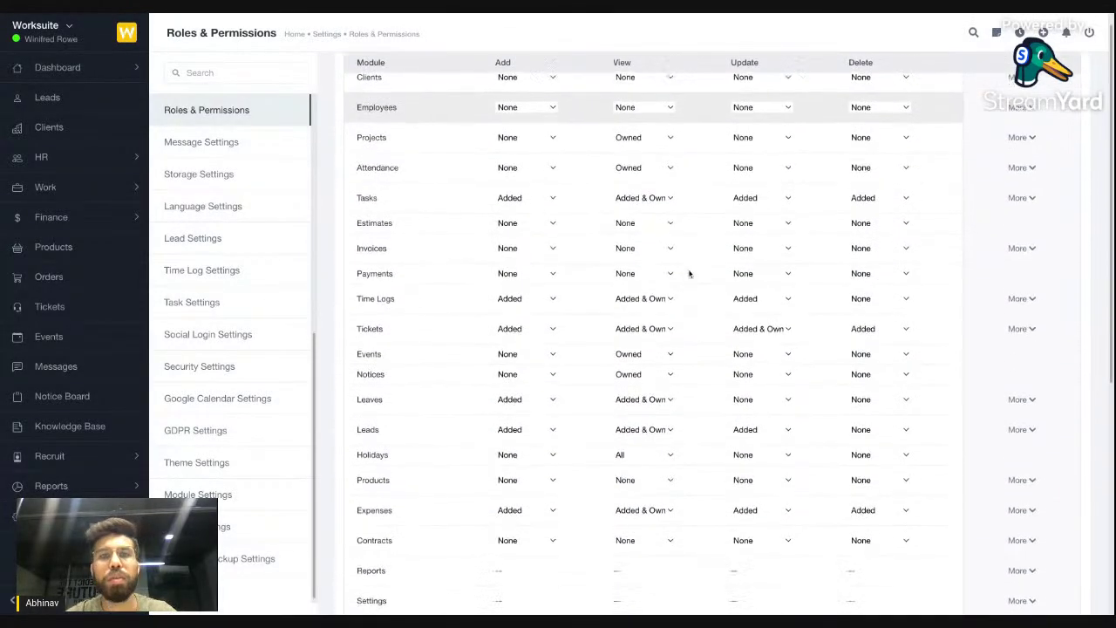
{"action": "scroll", "coordinate": [688, 270], "scroll_direction": "up", "scroll_amount": 2}
{"action": "scroll", "coordinate": [689, 270], "scroll_direction": "down", "scroll_amount": 3}
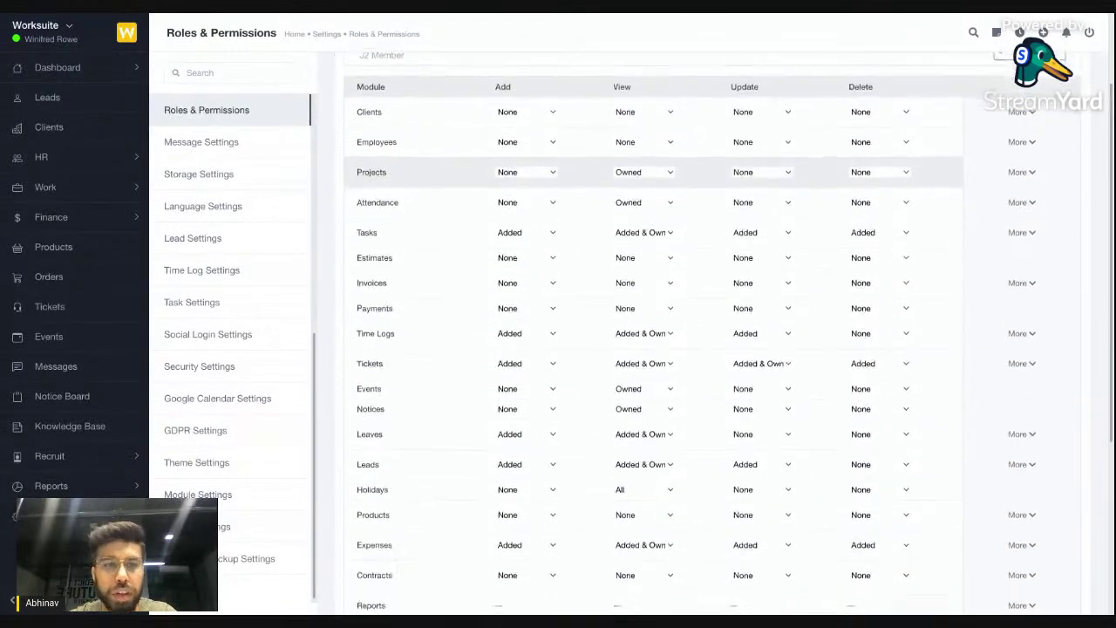
{"action": "scroll", "coordinate": [688, 270], "scroll_direction": "up", "scroll_amount": 2}
{"action": "scroll", "coordinate": [536, 231], "scroll_direction": "up", "scroll_amount": 2}
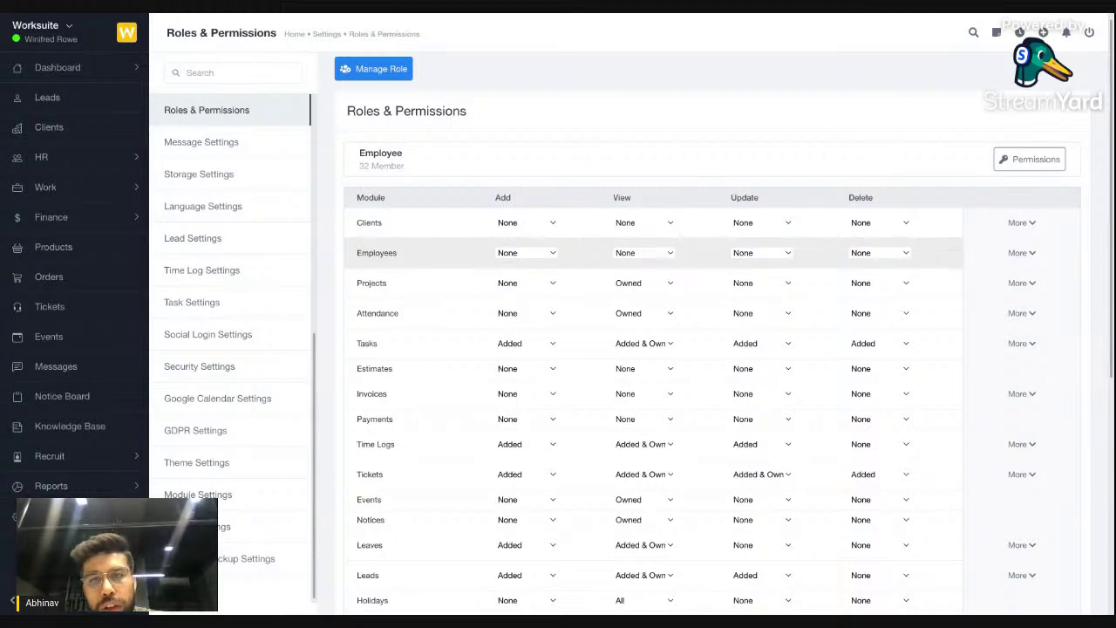
Try View access All for the Employees module in the Employee role and restore it to None
{"action": "left_click", "coordinate": [619, 342]}
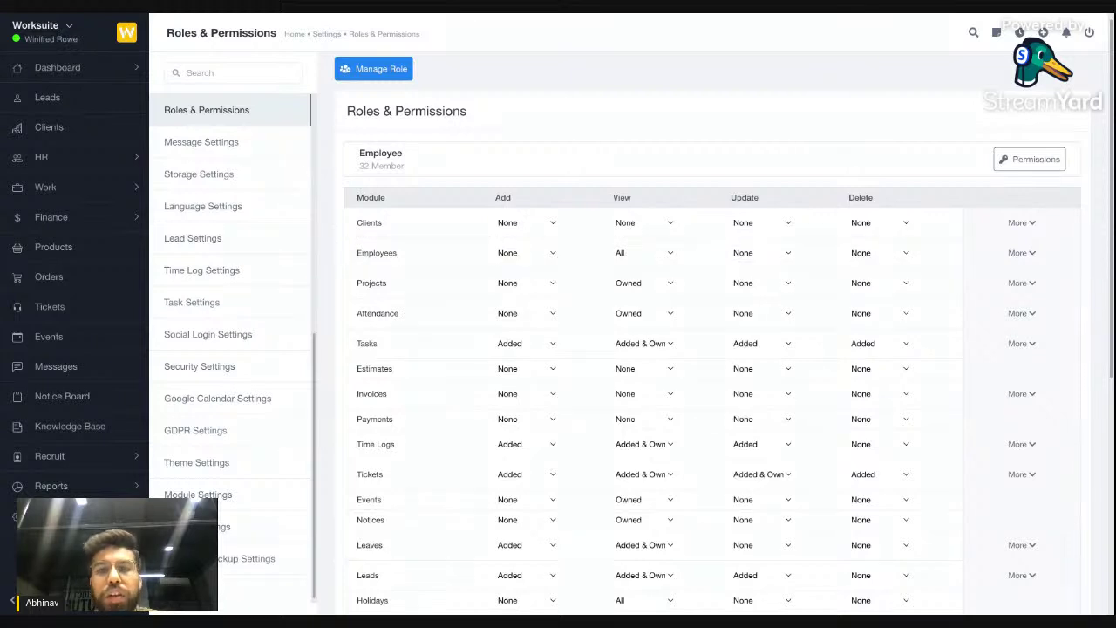
{"action": "left_click", "coordinate": [648, 252]}
{"action": "left_click", "coordinate": [653, 314]}
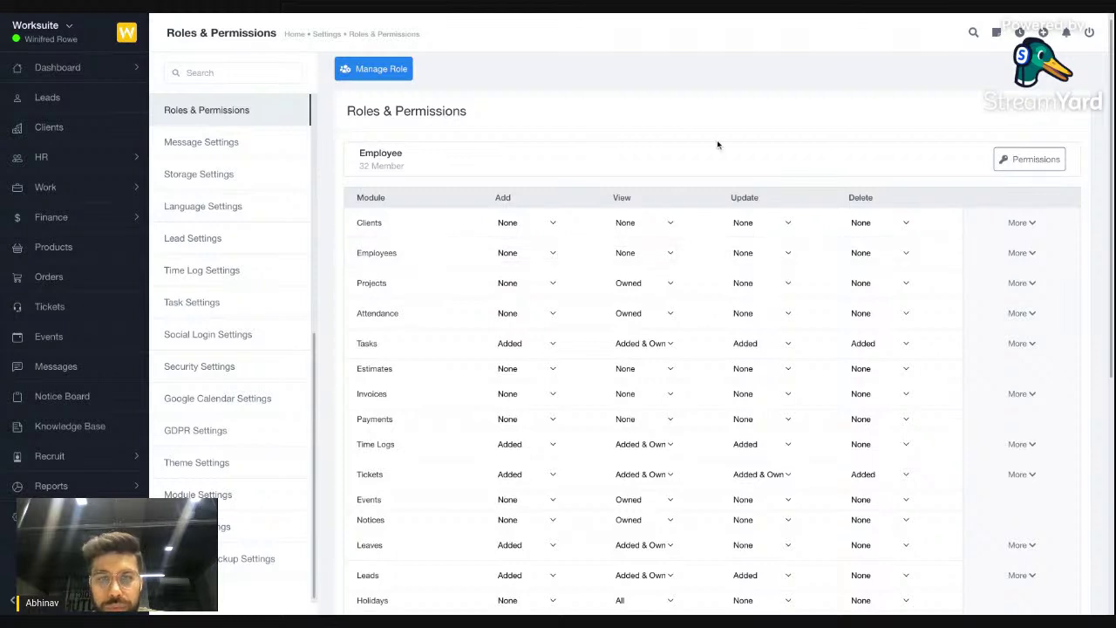
Try View access Owned for the Tasks module in the Employee role and restore it to Added & Owned
{"action": "scroll", "coordinate": [650, 253], "scroll_direction": "down", "scroll_amount": 1}
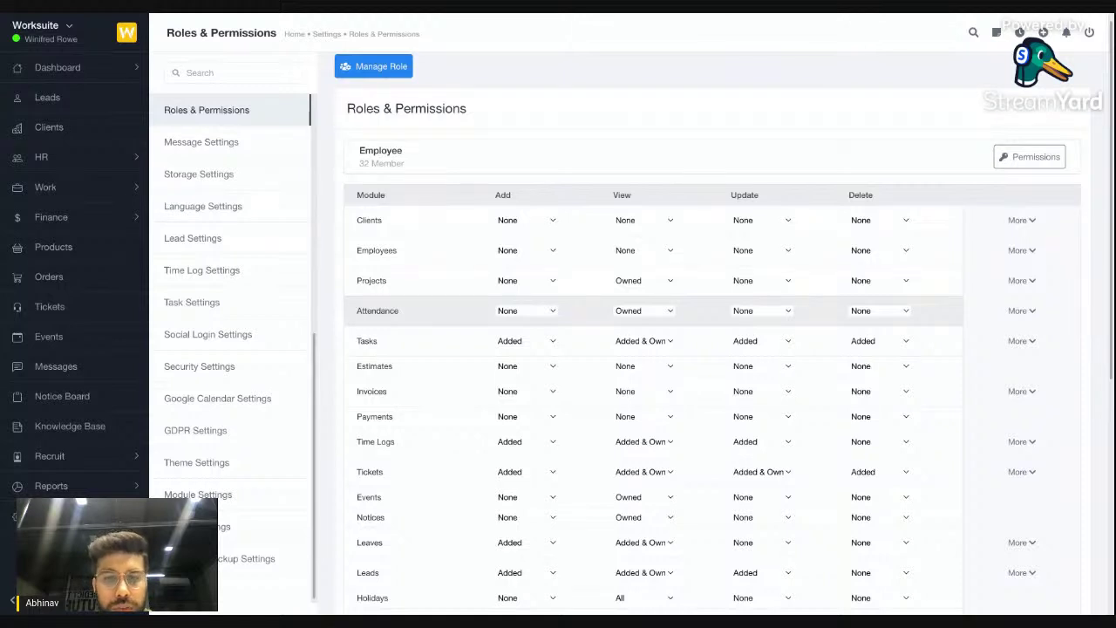
{"action": "left_click", "coordinate": [649, 346]}
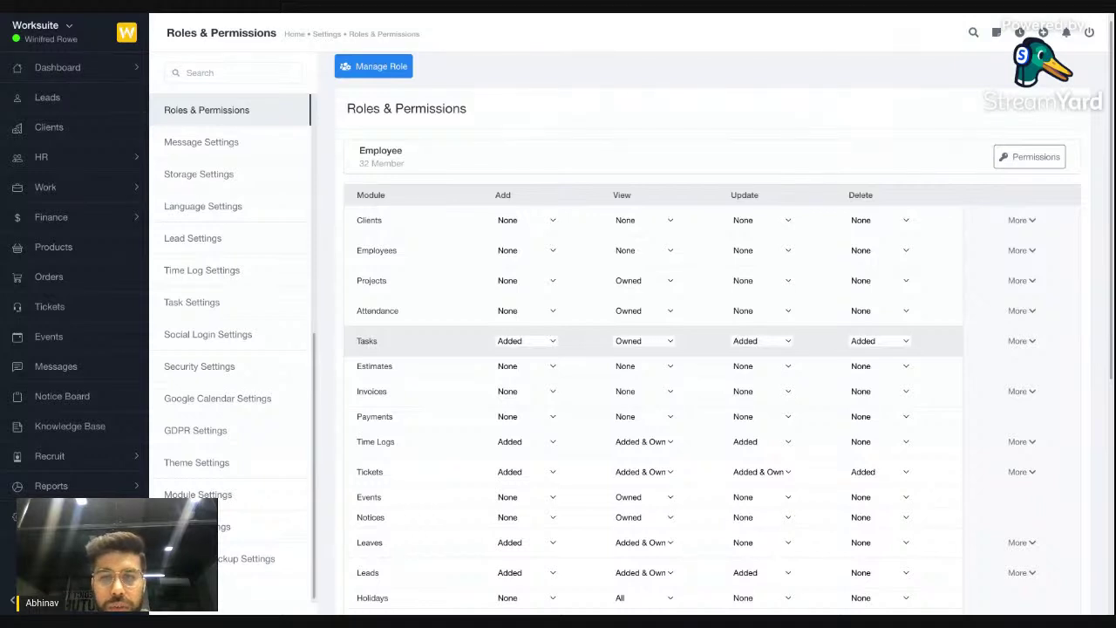
{"action": "left_click", "coordinate": [655, 352]}
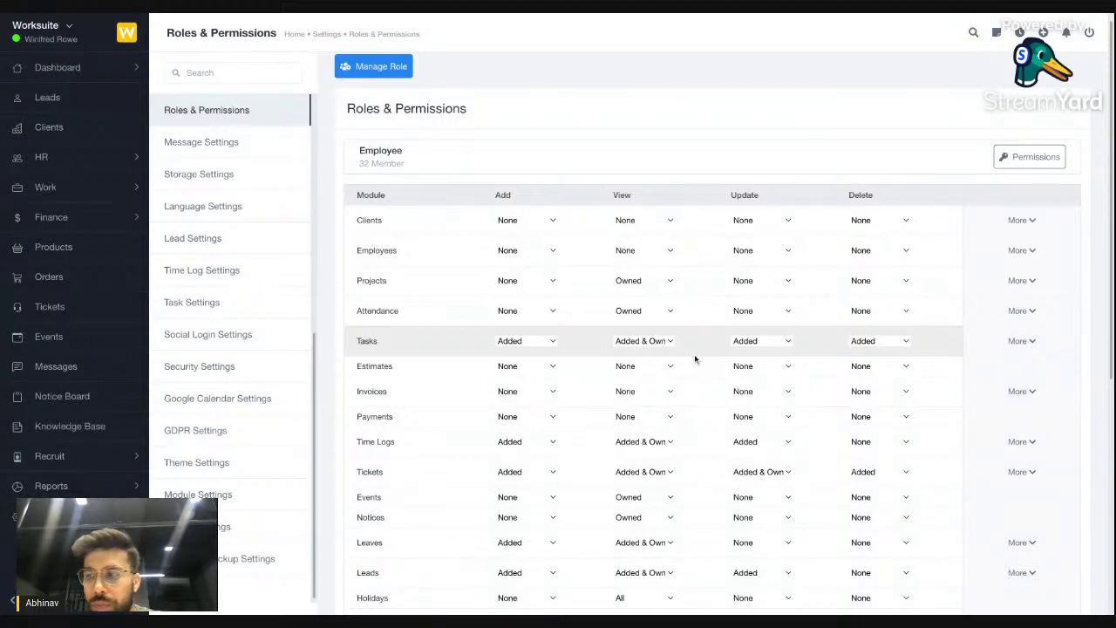
Open the employee list and examine the user role choices for the first listed employee without changing the role
{"action": "left_click", "coordinate": [85, 163]}
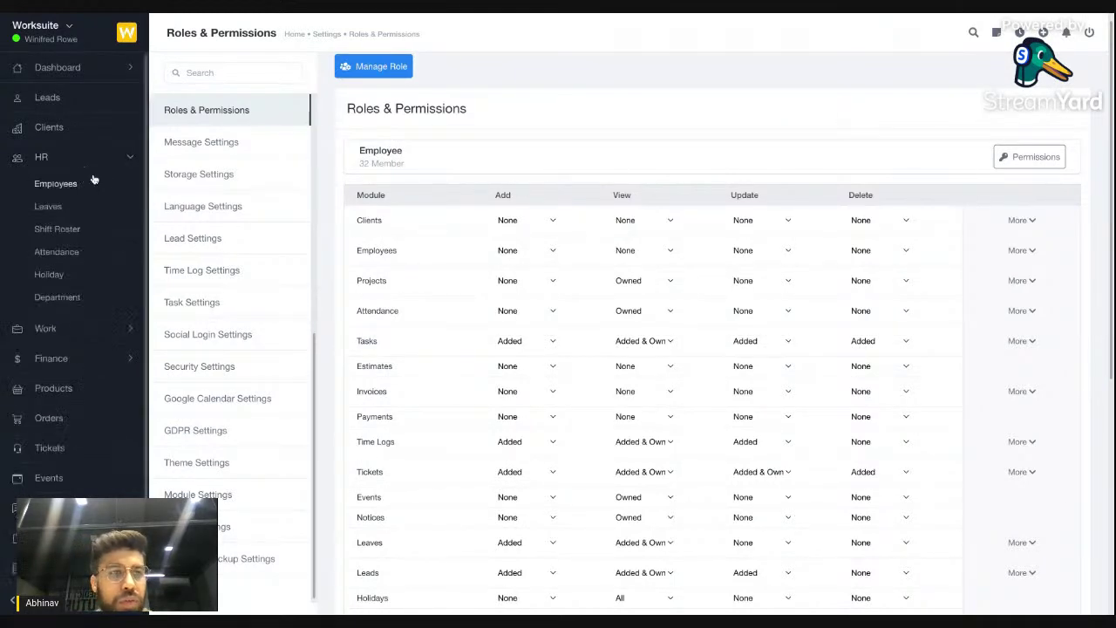
{"action": "left_click", "coordinate": [85, 181]}
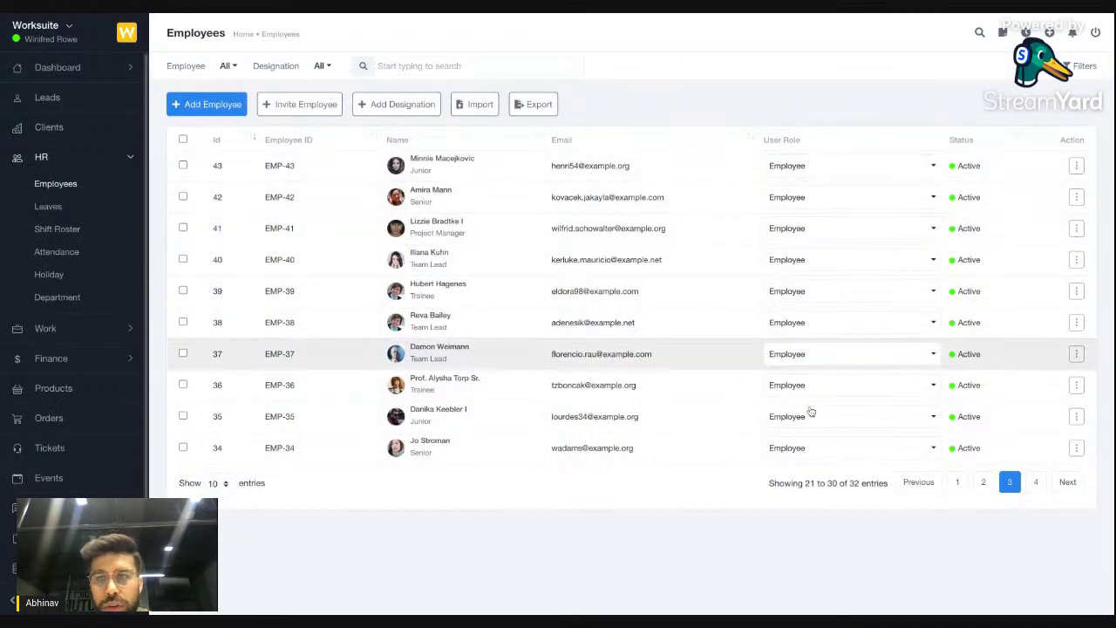
{"action": "left_click", "coordinate": [824, 166]}
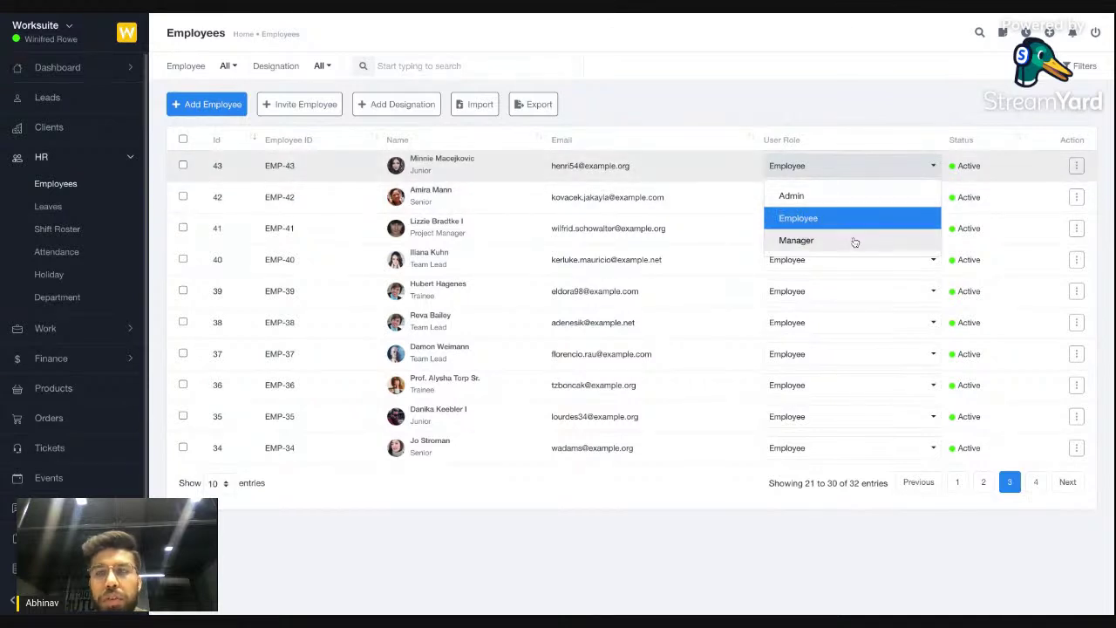
{"action": "left_click", "coordinate": [788, 84]}
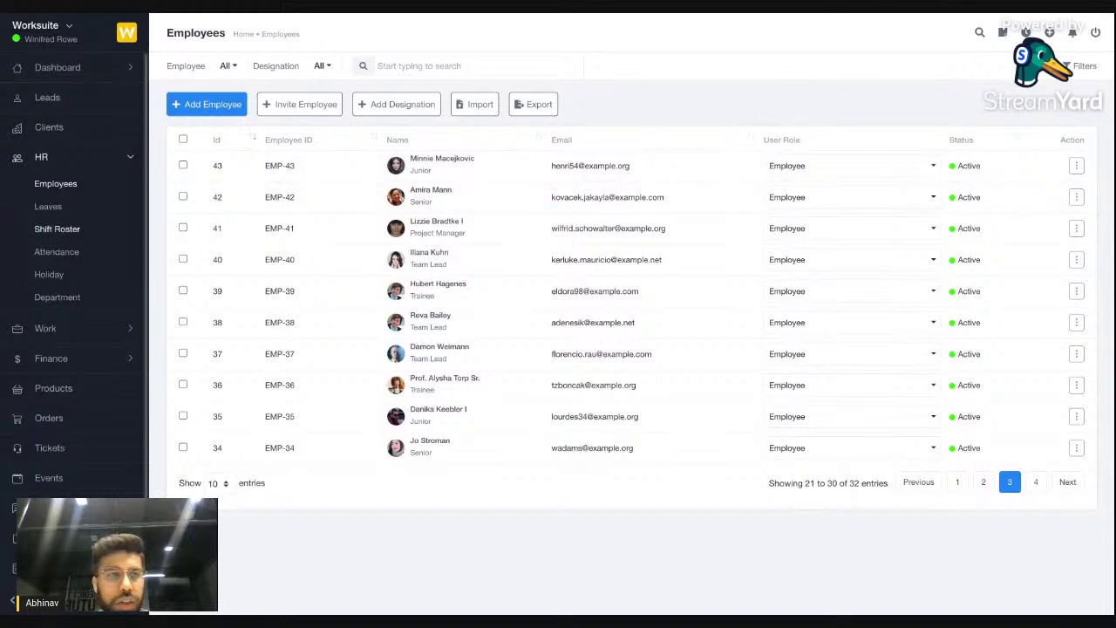
Open the company shift roster and view the weekly schedule for 15 Aug - 21 Aug
{"action": "left_click", "coordinate": [57, 229]}
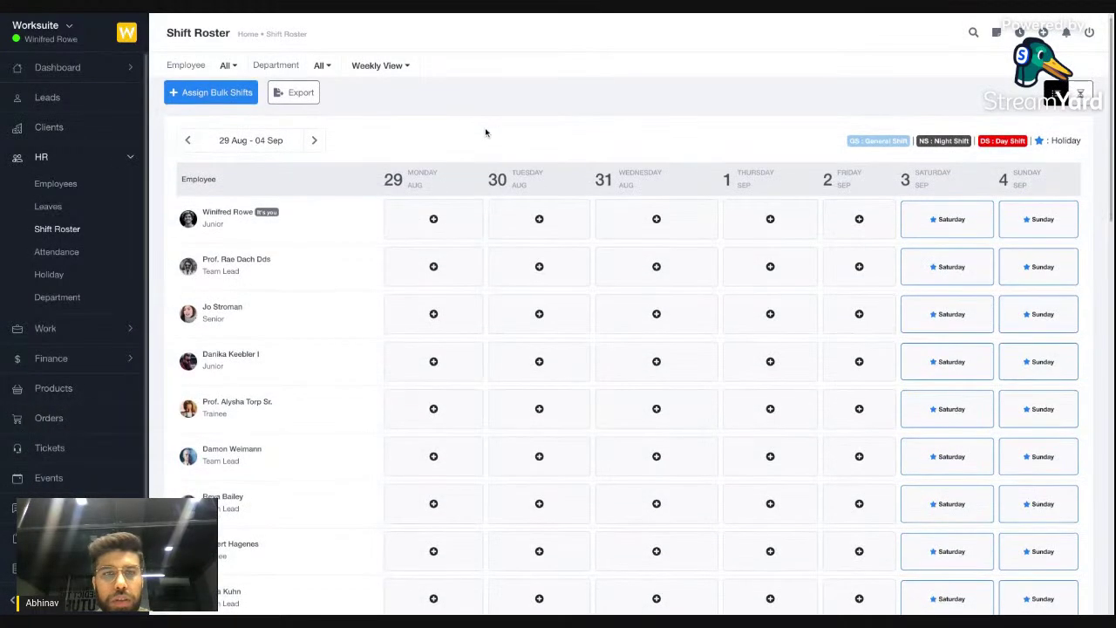
{"action": "left_click", "coordinate": [186, 139]}
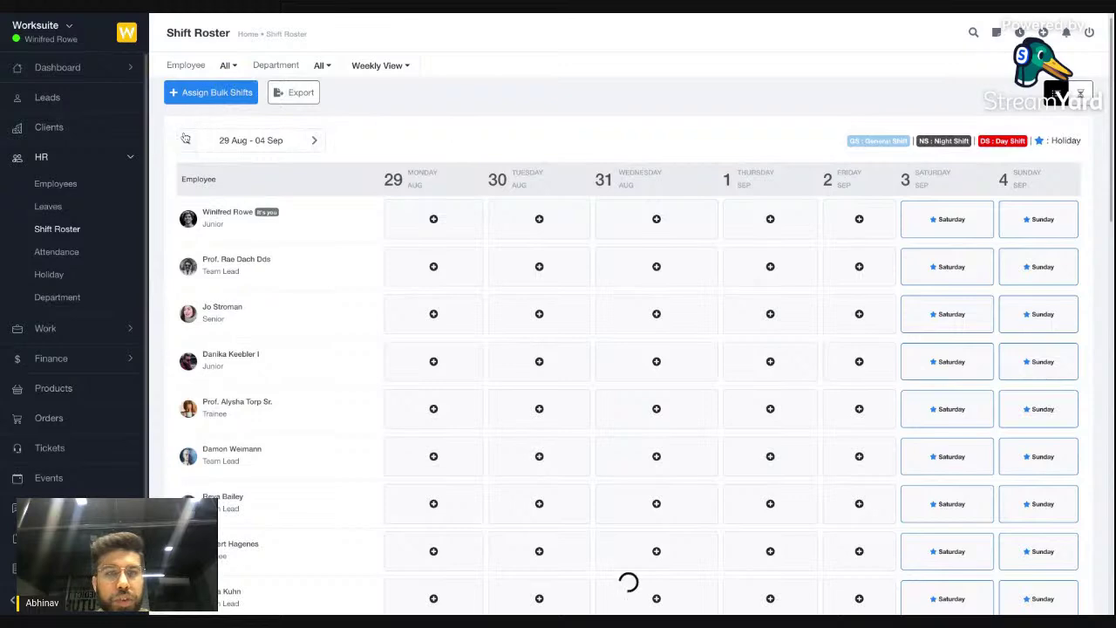
{"action": "left_click", "coordinate": [185, 139]}
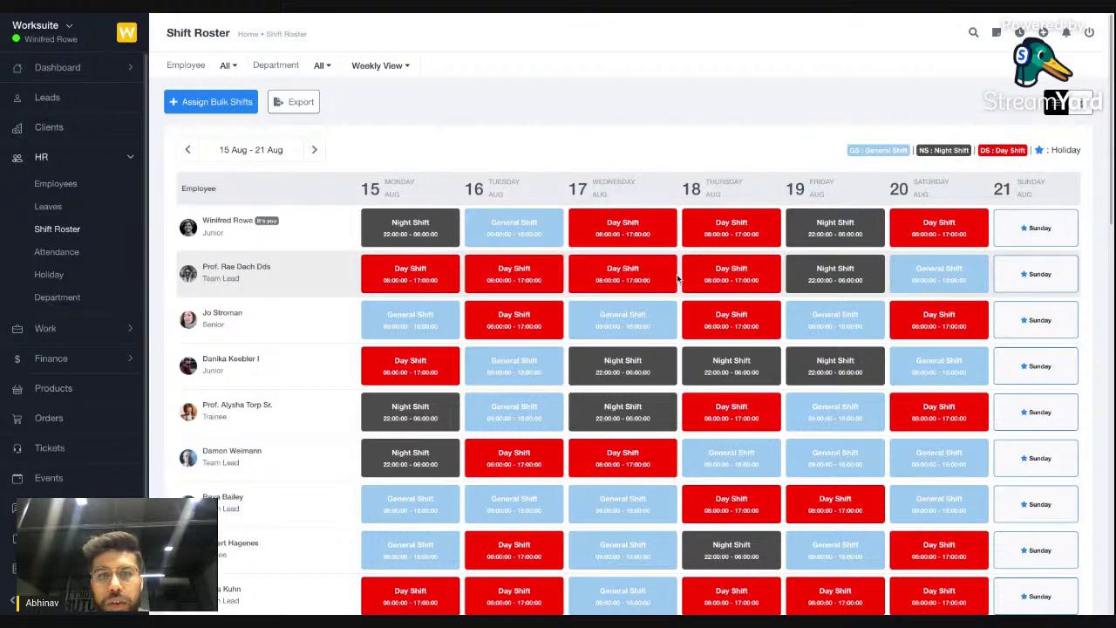
{"action": "scroll", "coordinate": [678, 277], "scroll_direction": "down", "scroll_amount": 1}
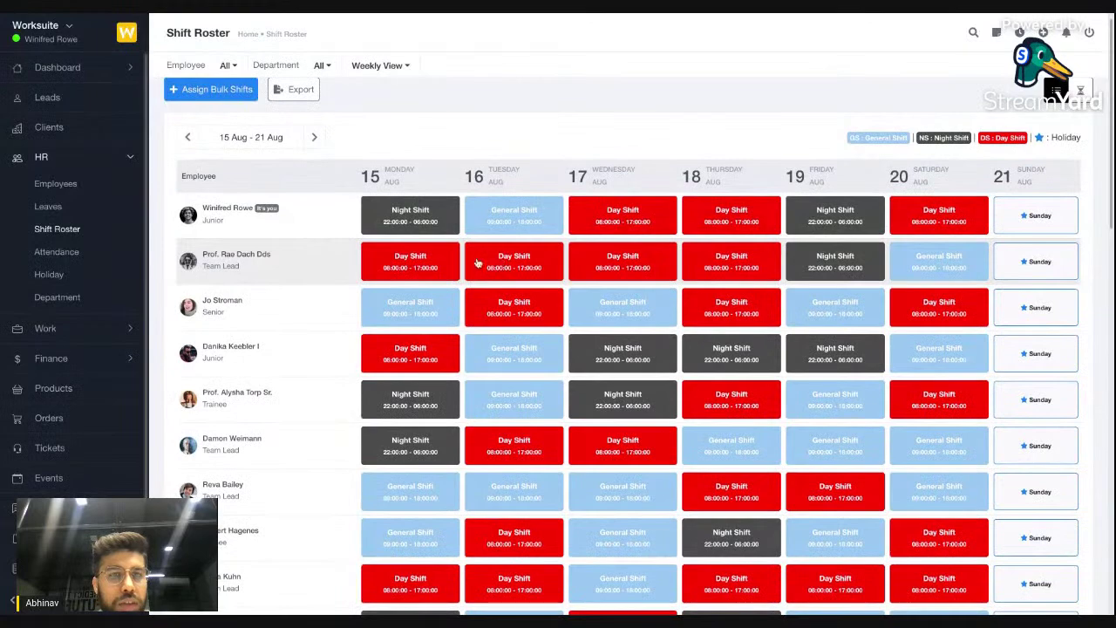
In the 22 Aug - 28 Aug roster, choose Night Shift for the first listed employee on Monday, 22-08-2022
{"action": "scroll", "coordinate": [891, 329], "scroll_direction": "up", "scroll_amount": 1}
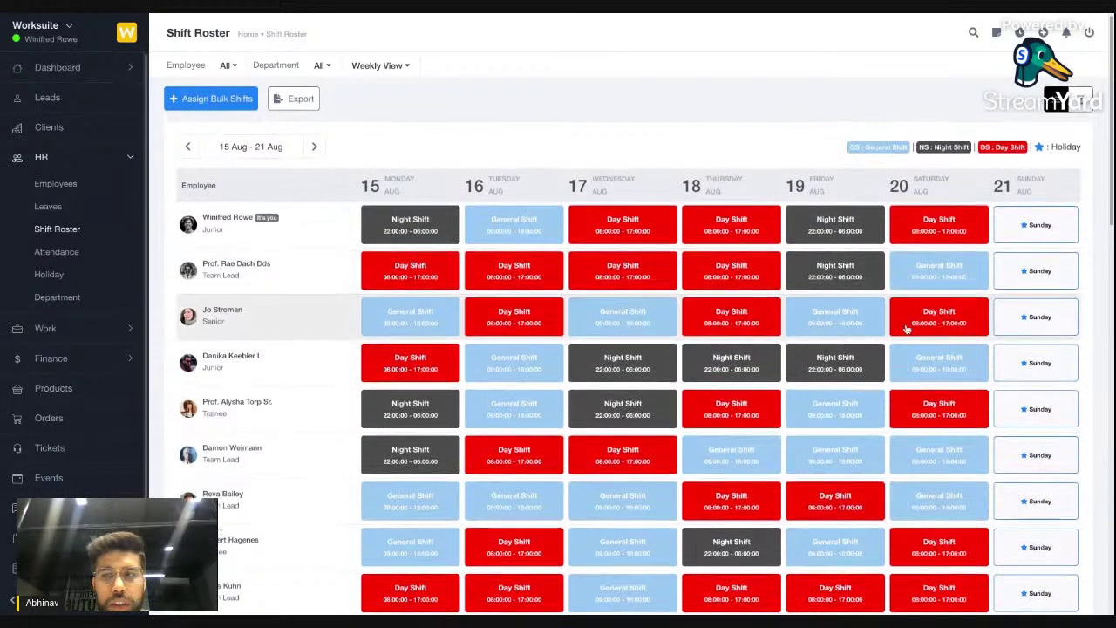
{"action": "left_click", "coordinate": [314, 146]}
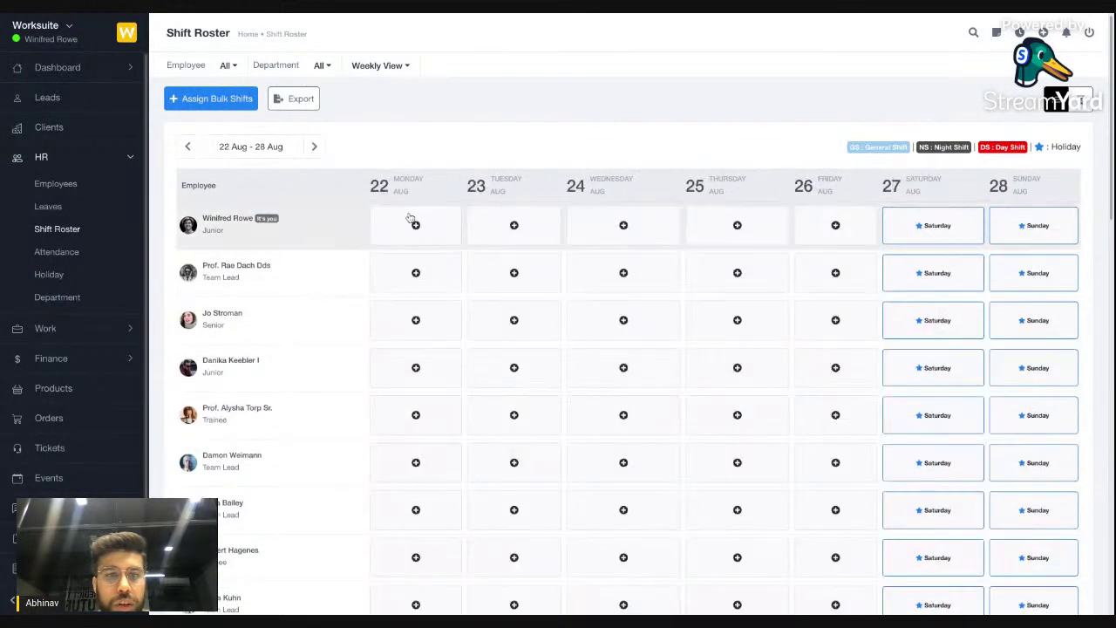
{"action": "left_click", "coordinate": [416, 226]}
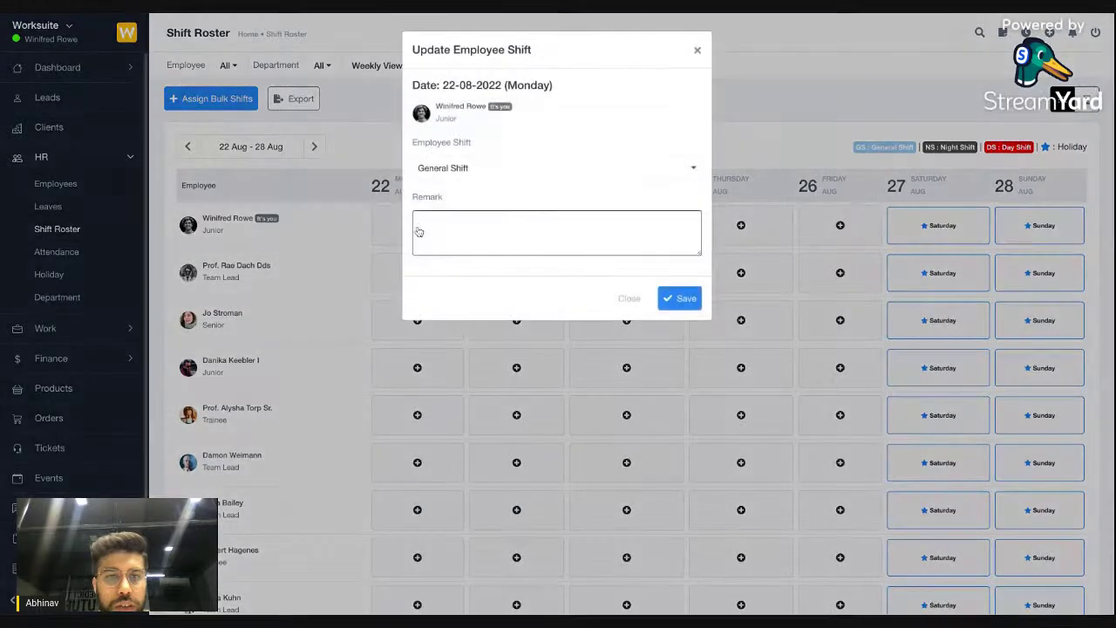
{"action": "left_click", "coordinate": [461, 170]}
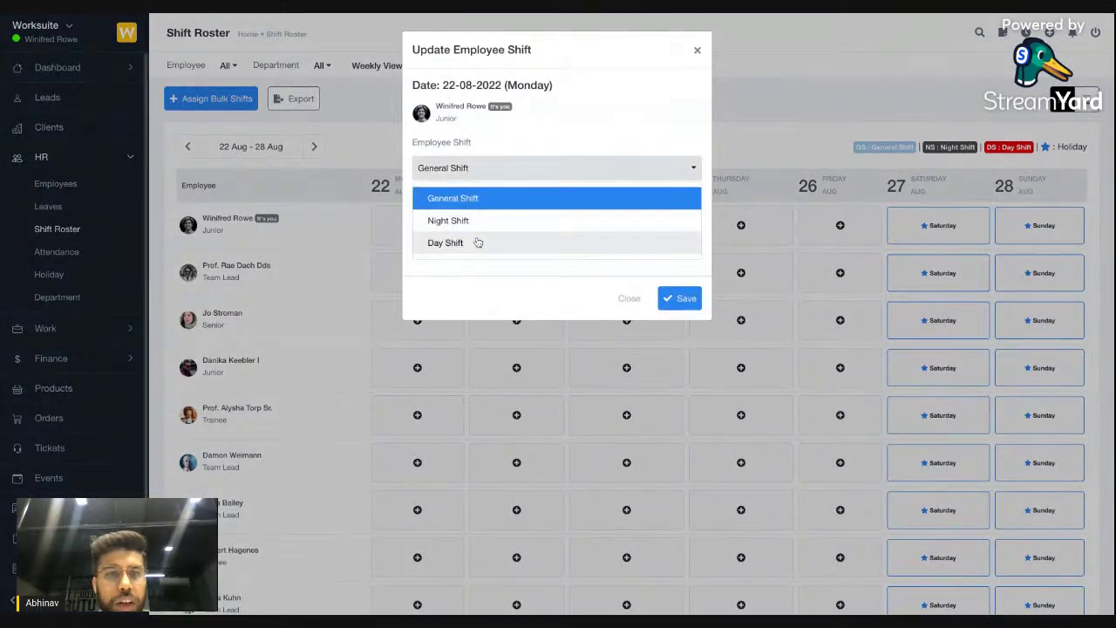
{"action": "left_click", "coordinate": [523, 147]}
{"action": "left_click", "coordinate": [504, 175]}
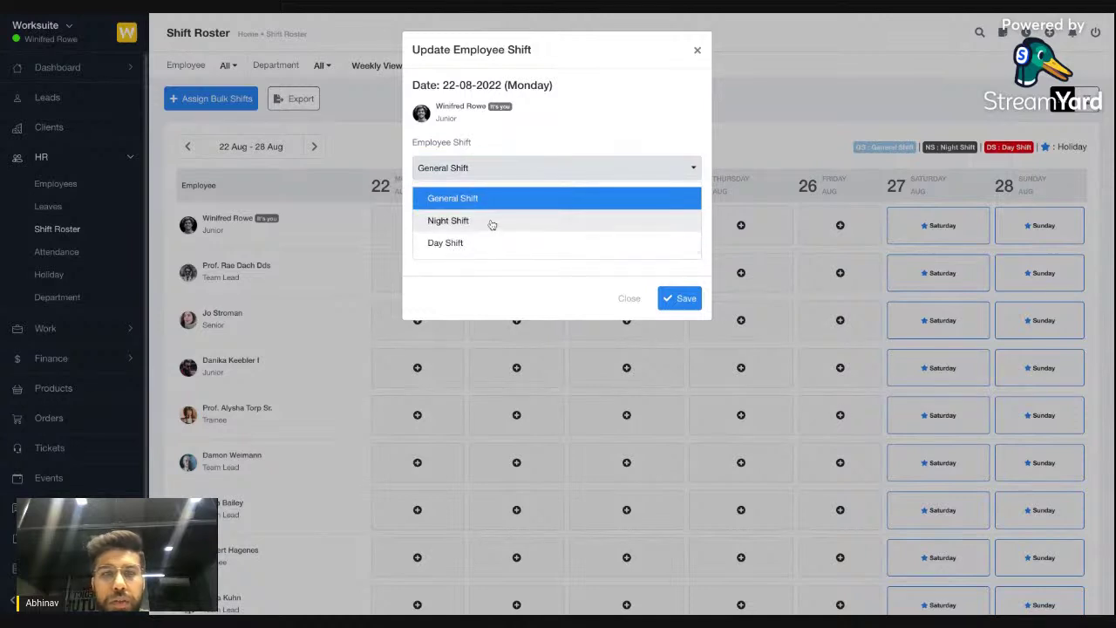
{"action": "left_click", "coordinate": [564, 136]}
{"action": "left_click", "coordinate": [515, 169]}
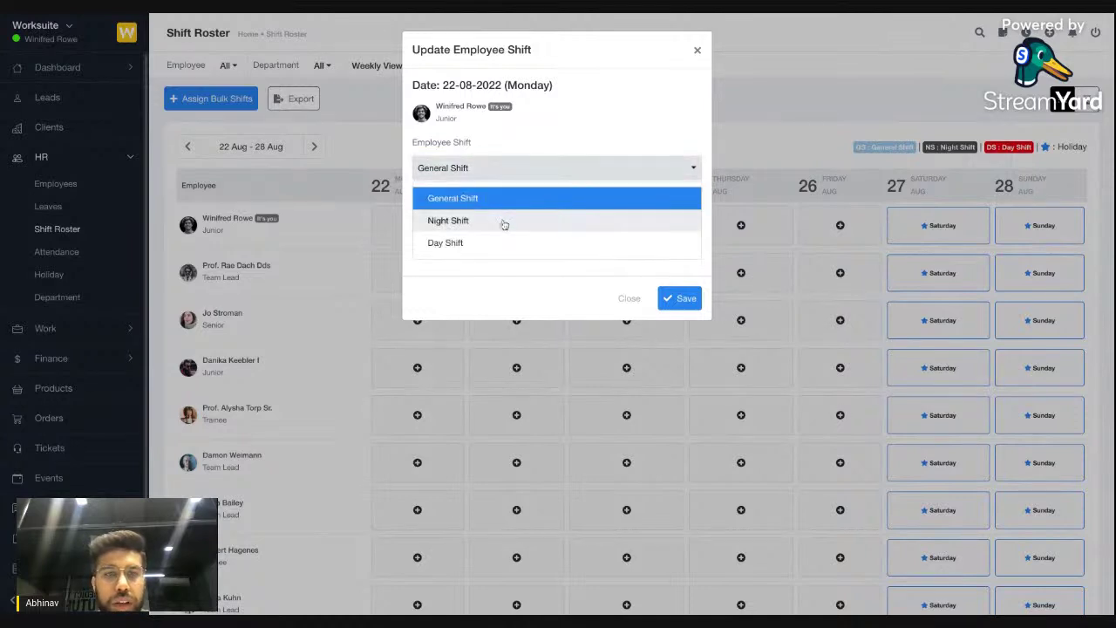
{"action": "left_click", "coordinate": [504, 221]}
Add the remark "Some remark" to the 22-08-2022 shift and save the assignment
{"action": "left_click", "coordinate": [503, 237]}
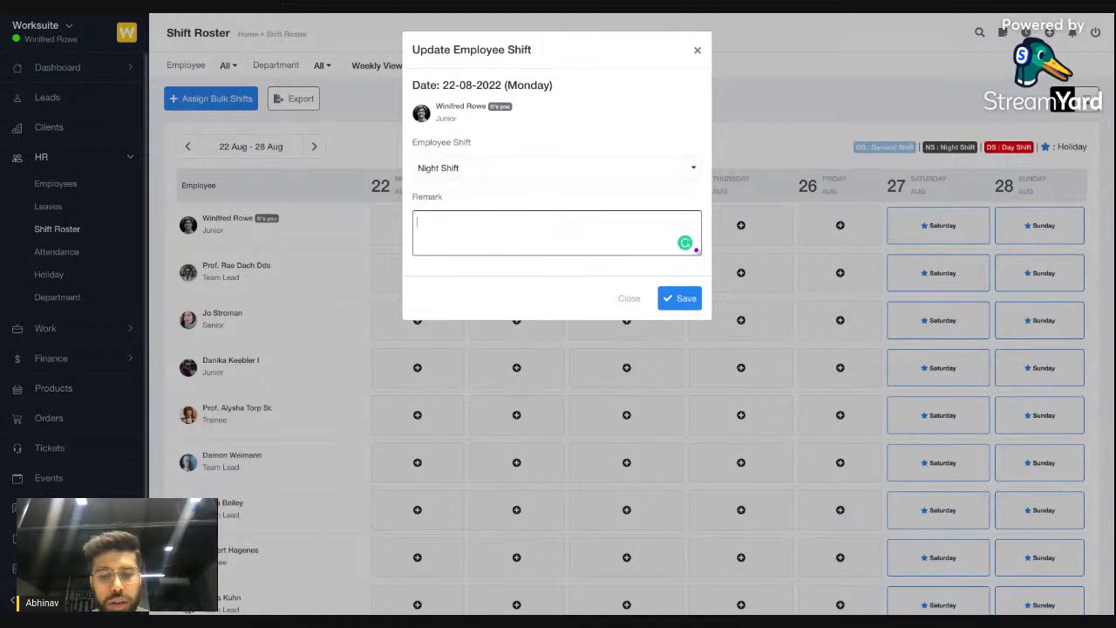
{"action": "type", "text": "Sopme remark"}
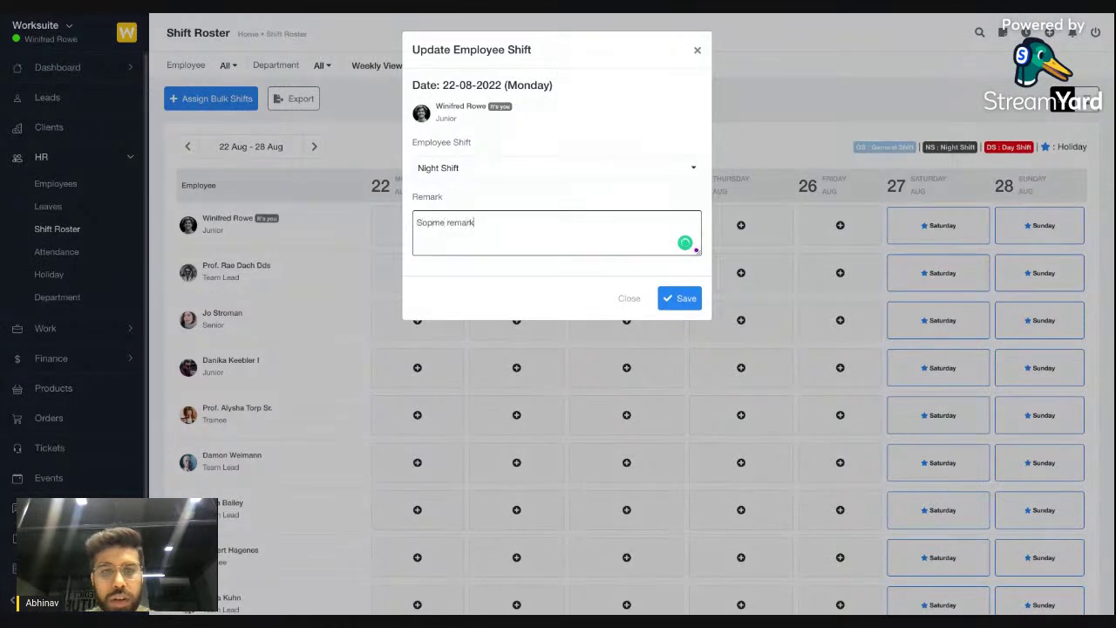
{"action": "left_click", "coordinate": [430, 221]}
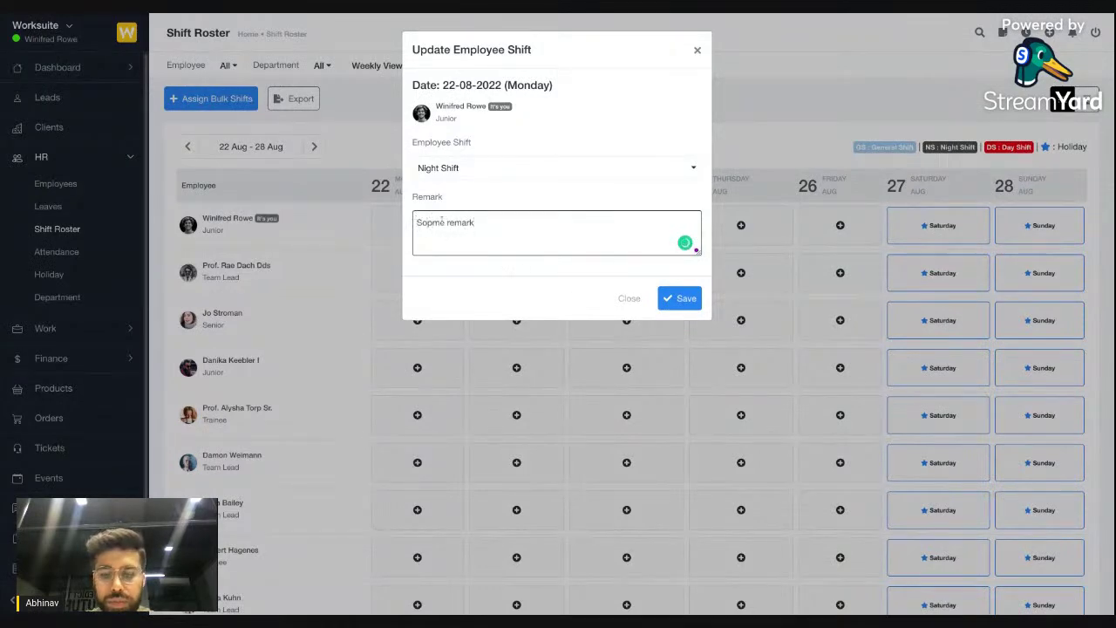
{"action": "key", "text": "BackSpace"}
{"action": "left_click", "coordinate": [684, 297]}
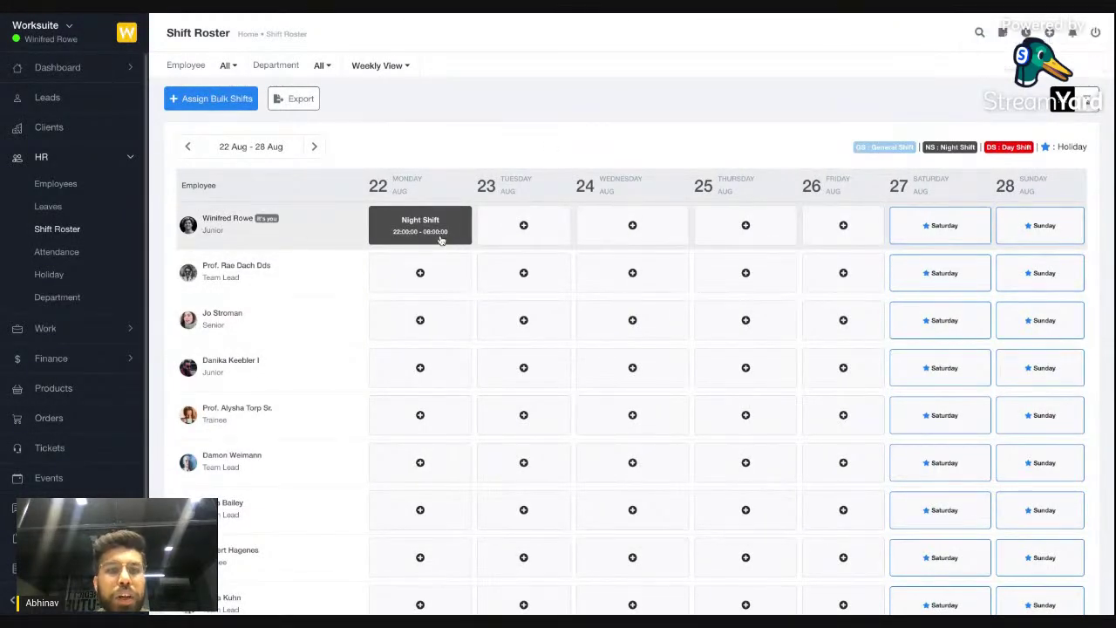
Open the private dashboard and review the employee's shift schedule for the current week
{"action": "left_click", "coordinate": [110, 76]}
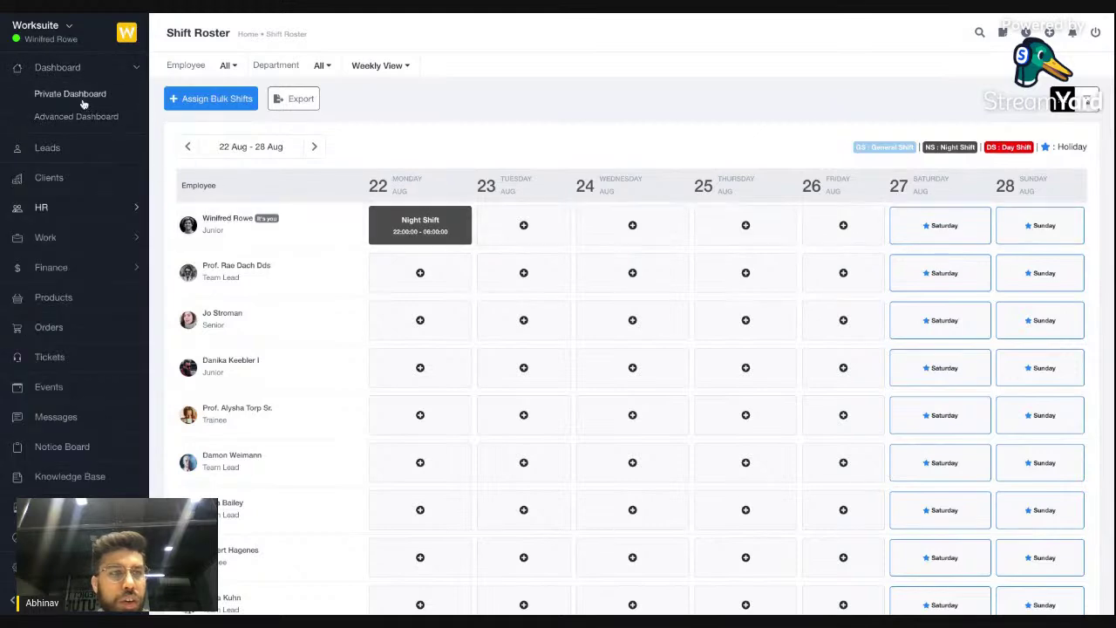
{"action": "left_click", "coordinate": [82, 96]}
{"action": "scroll", "coordinate": [288, 169], "scroll_direction": "down", "scroll_amount": 1}
{"action": "left_click_drag", "start_coordinate": [210, 218], "coordinate": [228, 264]}
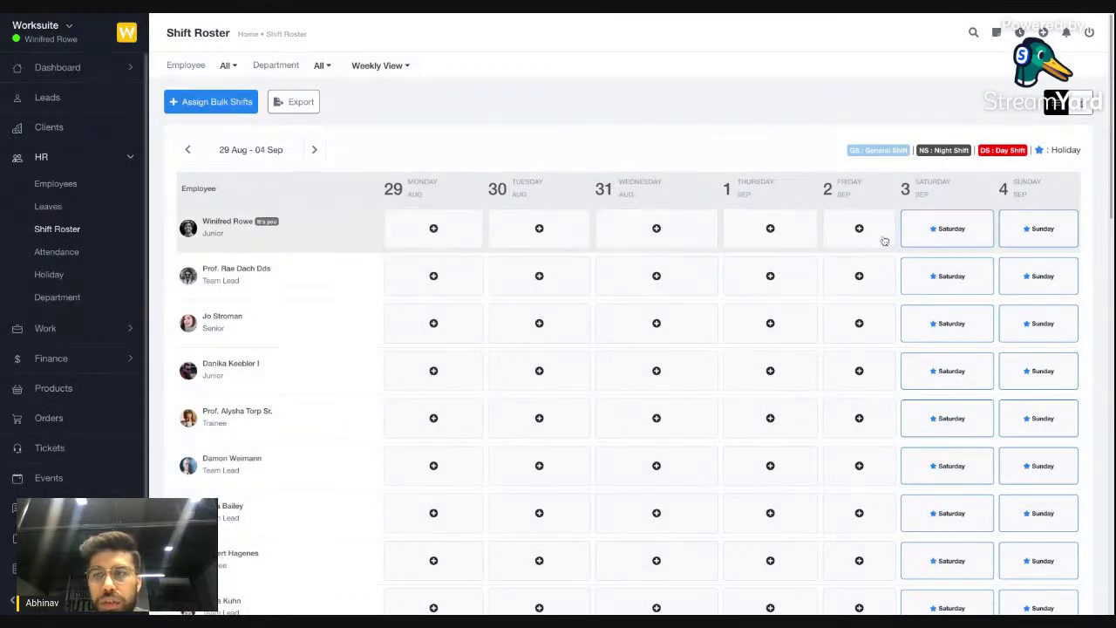
Assign the first listed employee a Day Shift on Tuesday, 30-08-2022, with the remark "Remark details", and save it
{"action": "left_click", "coordinate": [533, 226]}
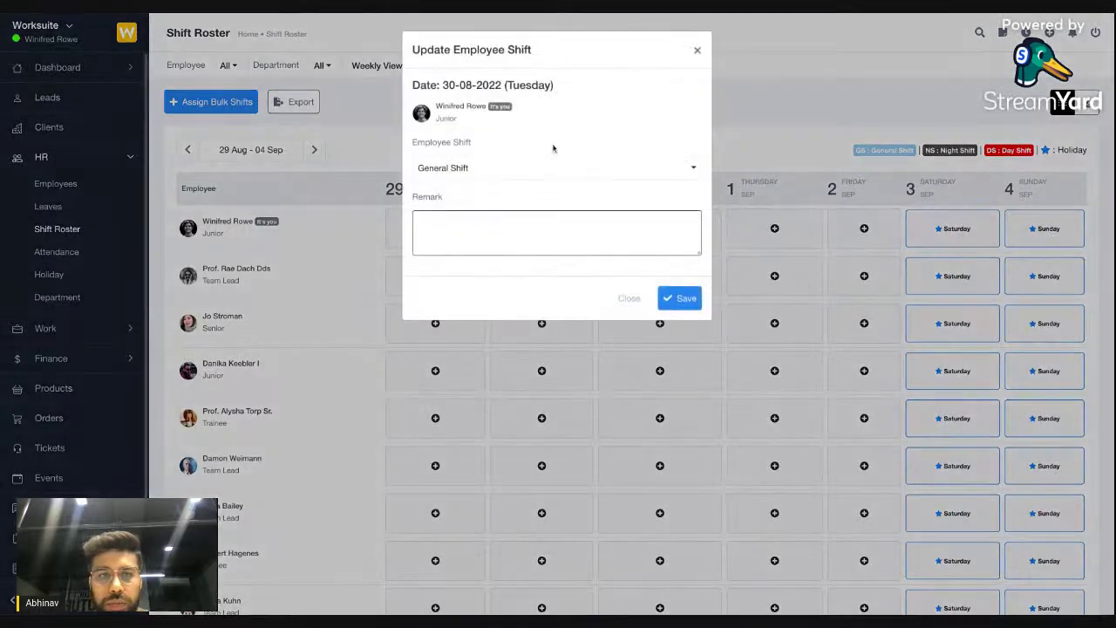
{"action": "left_click", "coordinate": [525, 171]}
{"action": "left_click", "coordinate": [517, 242]}
{"action": "left_click", "coordinate": [521, 237]}
{"action": "type", "text": "R"}
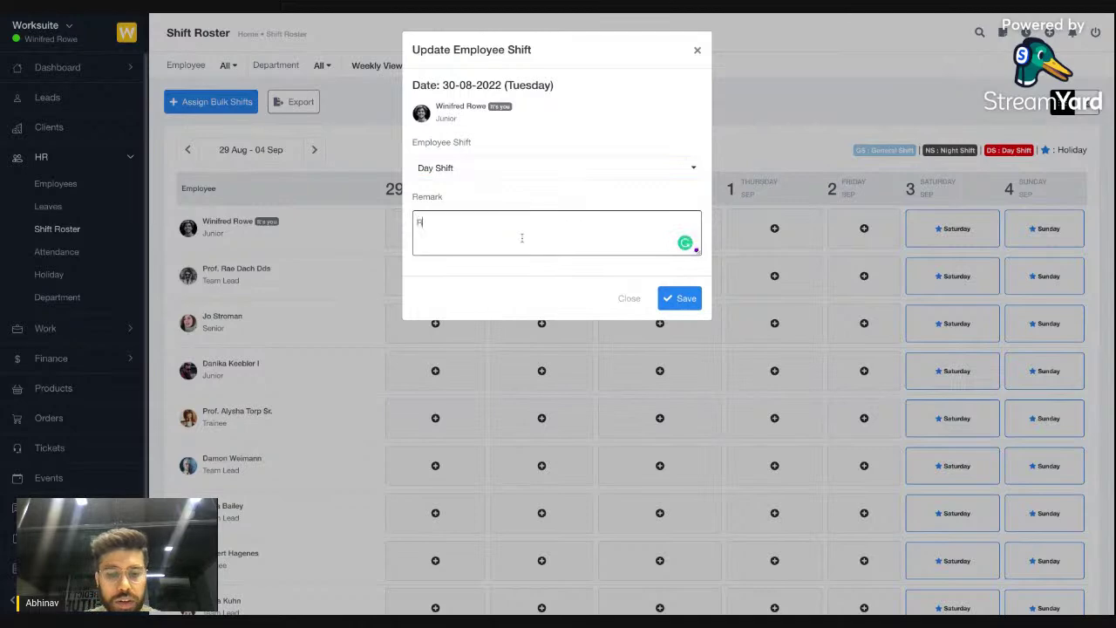
{"action": "type", "text": "emark details"}
{"action": "left_click", "coordinate": [676, 298]}
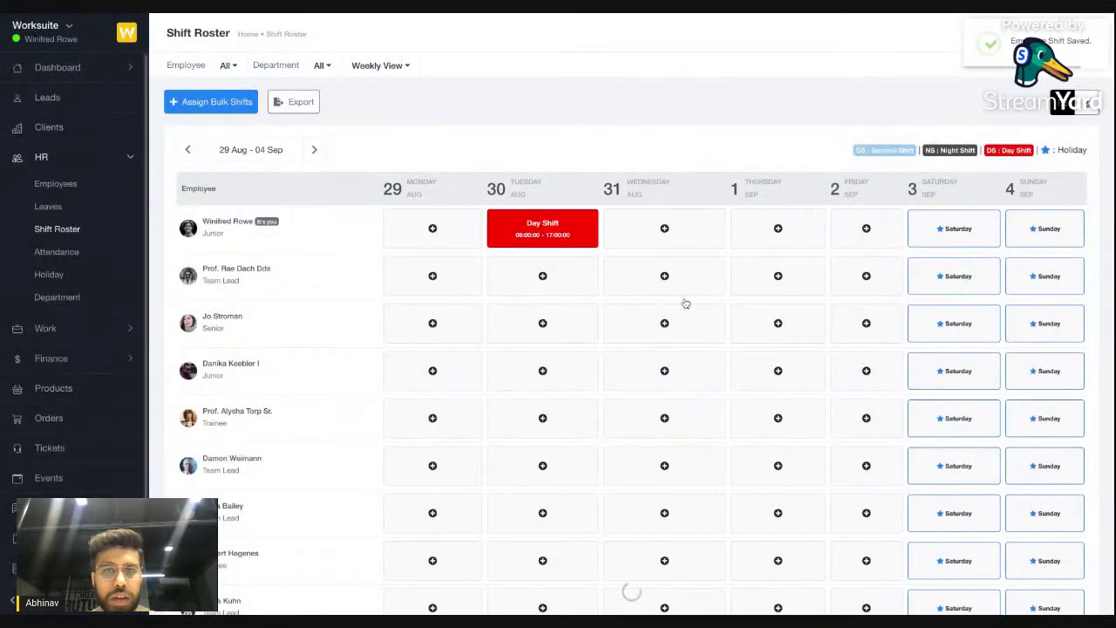
Open the private dashboard and examine the 30-08-2022 shift entry, its remark and the remaining dashboard widgets
{"action": "left_click", "coordinate": [98, 67]}
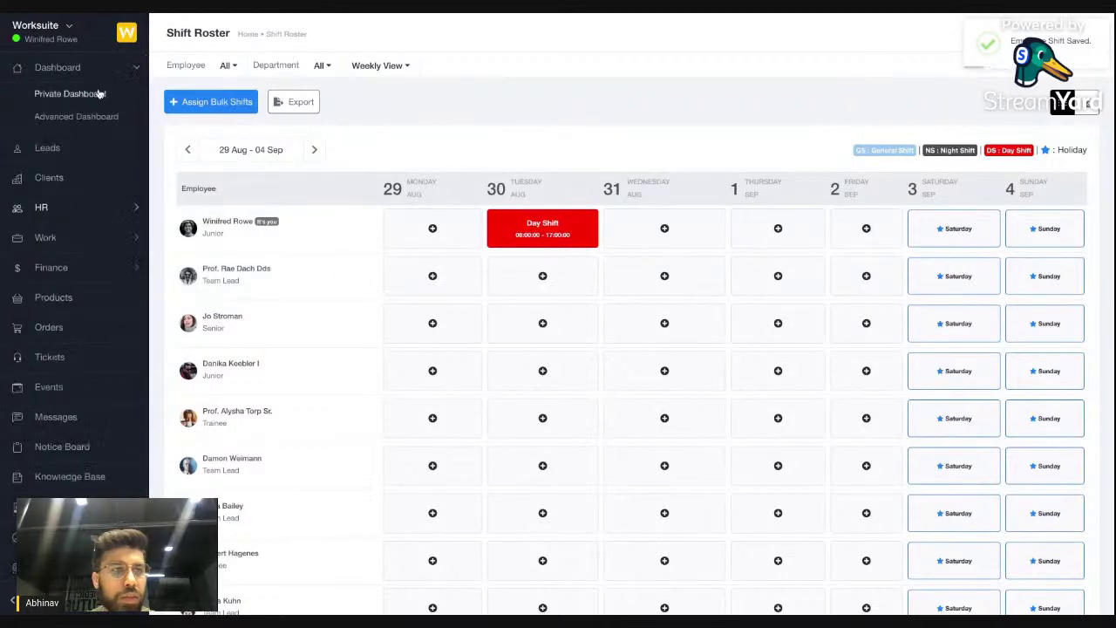
{"action": "left_click", "coordinate": [100, 93]}
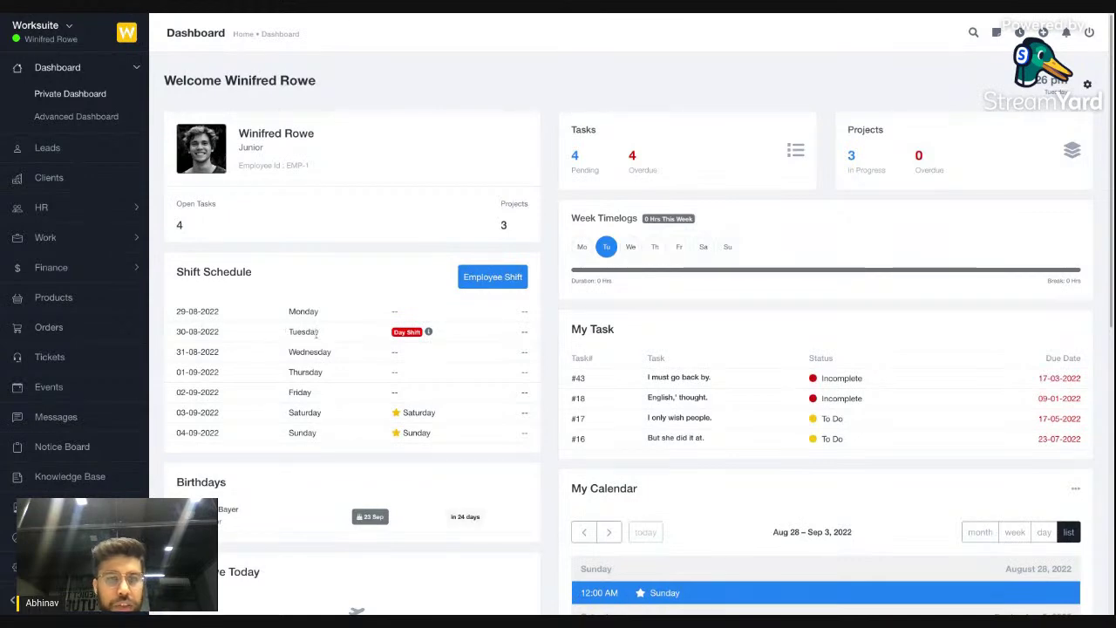
{"action": "mouse_move", "coordinate": [428, 332]}
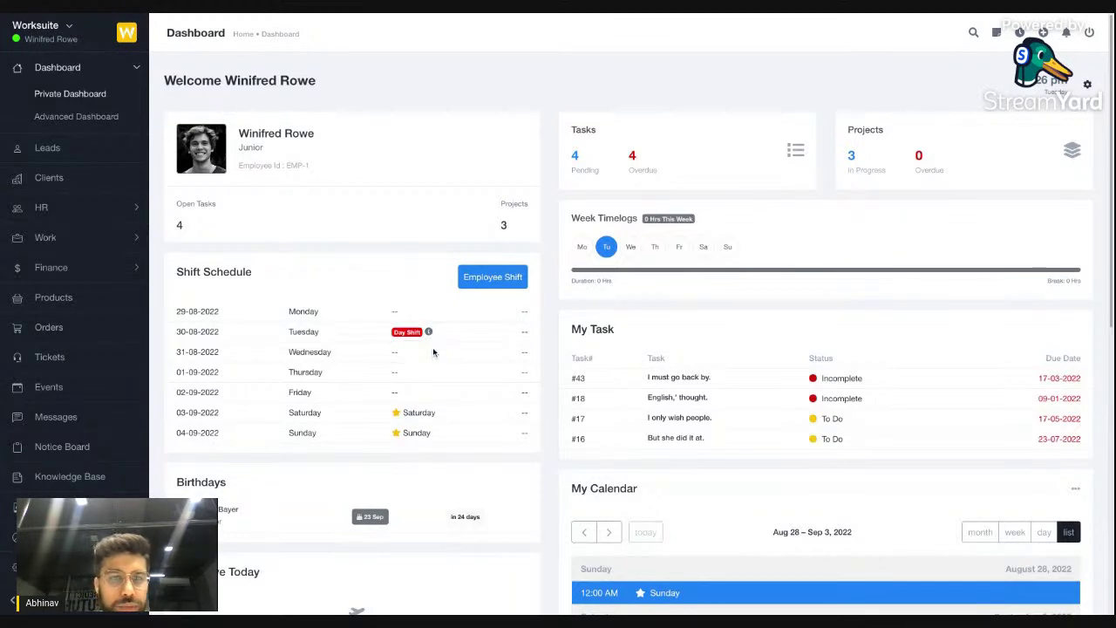
{"action": "scroll", "coordinate": [52, 447], "scroll_direction": "down", "scroll_amount": 3}
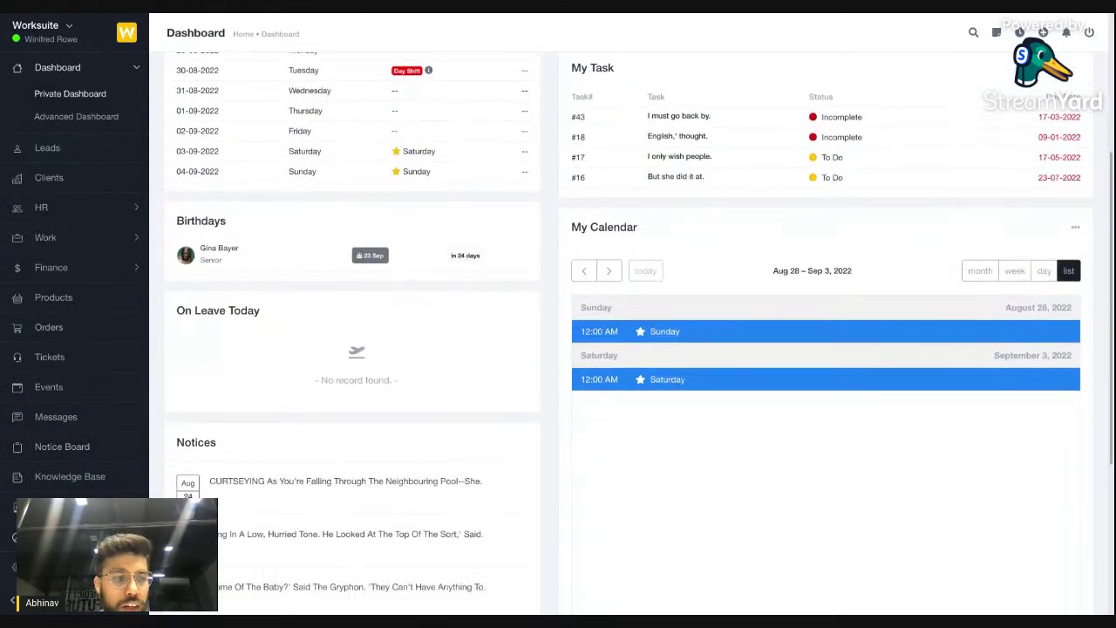
Find Attendance Settings by searching the company settings for "att" and open the attendance options
{"action": "left_click", "coordinate": [35, 566]}
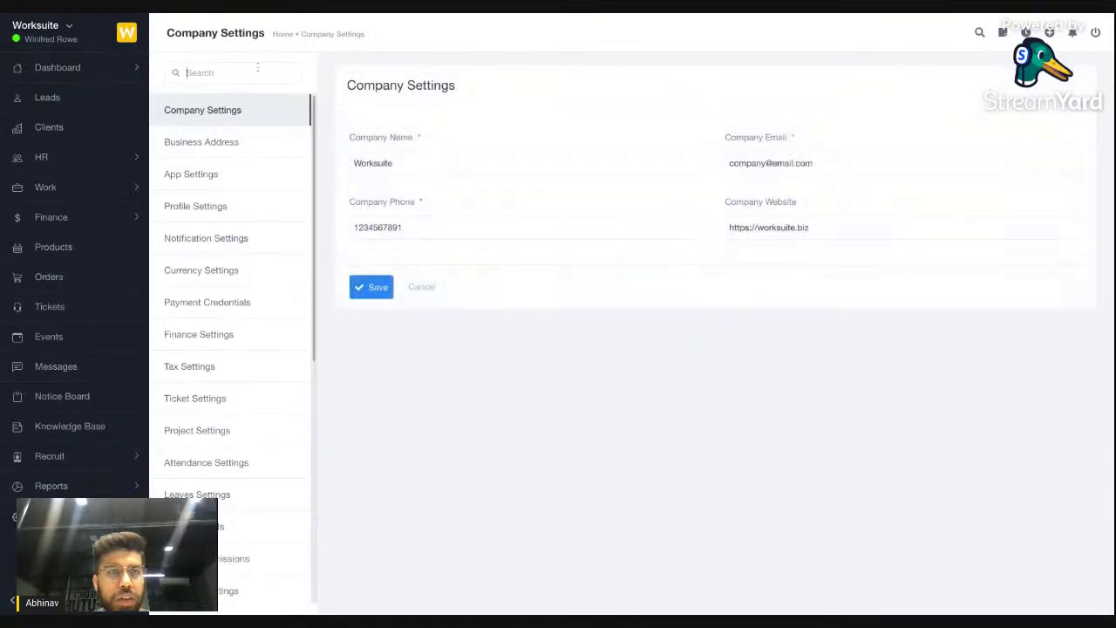
{"action": "left_click", "coordinate": [258, 67]}
{"action": "type", "text": "sho"}
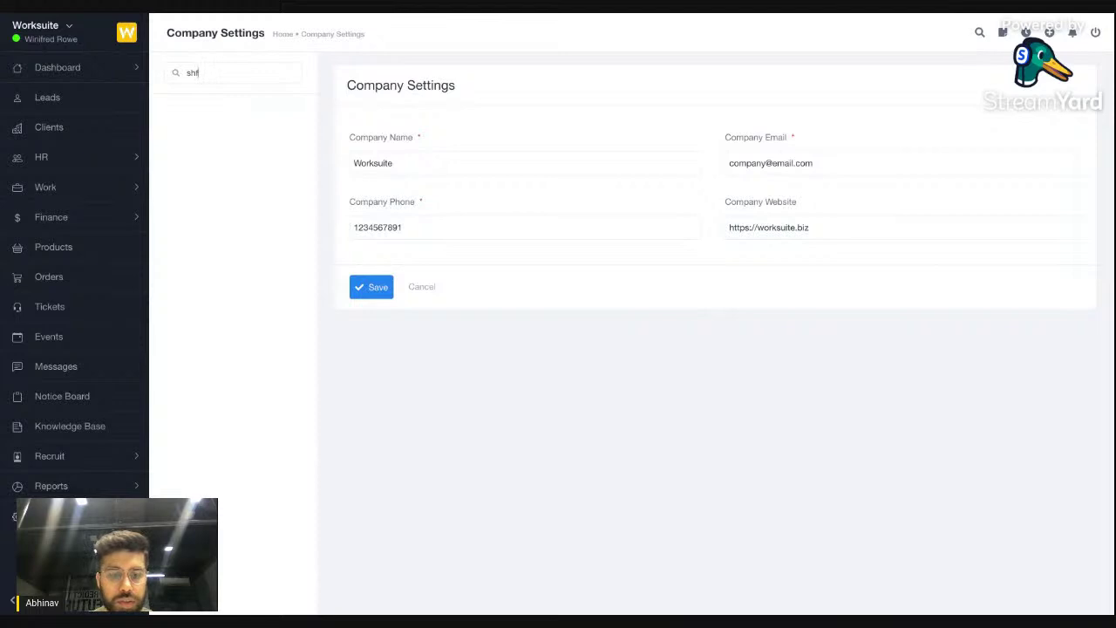
{"action": "key", "text": "BackSpace"}
{"action": "type", "text": "att"}
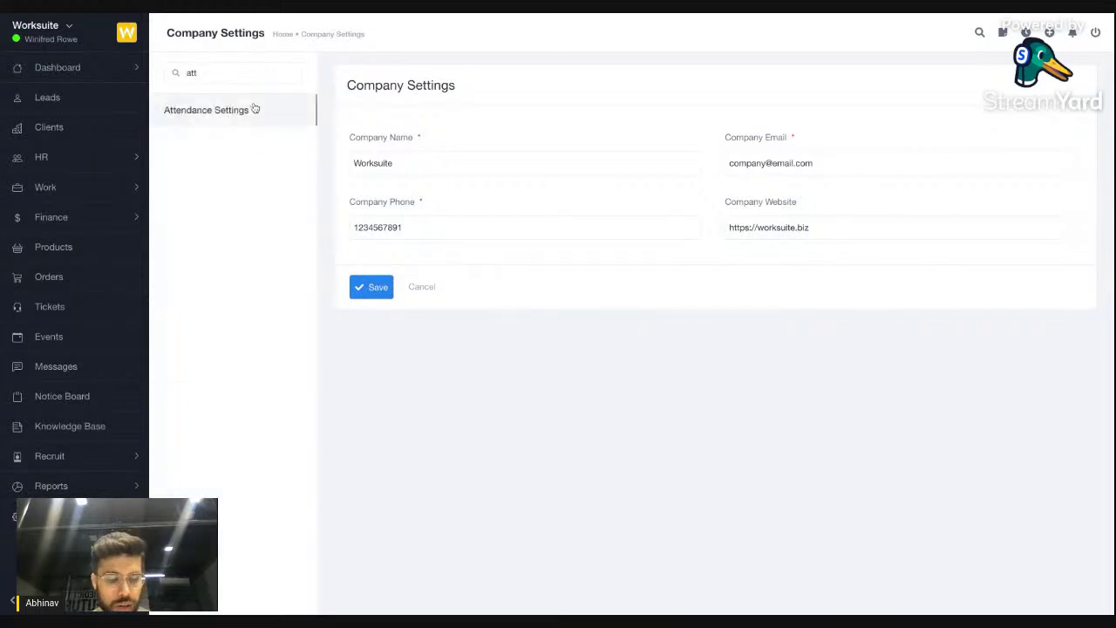
{"action": "left_click", "coordinate": [253, 109]}
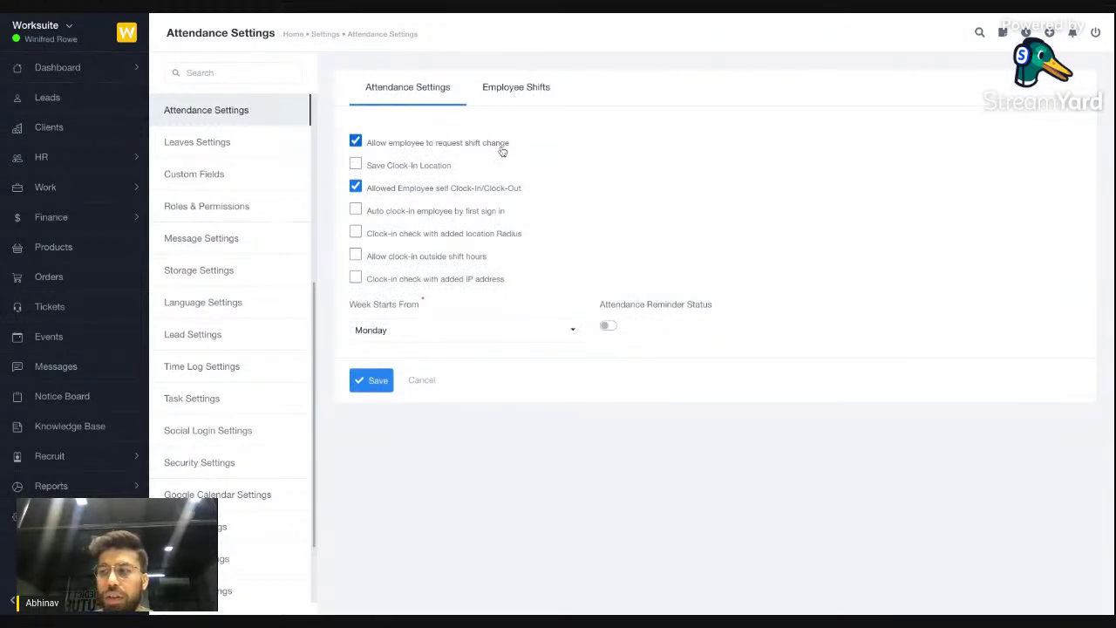
Review the employee shifts, the blank new-shift form and the default shift choice, keeping General Shift as the default
{"action": "left_click", "coordinate": [516, 87]}
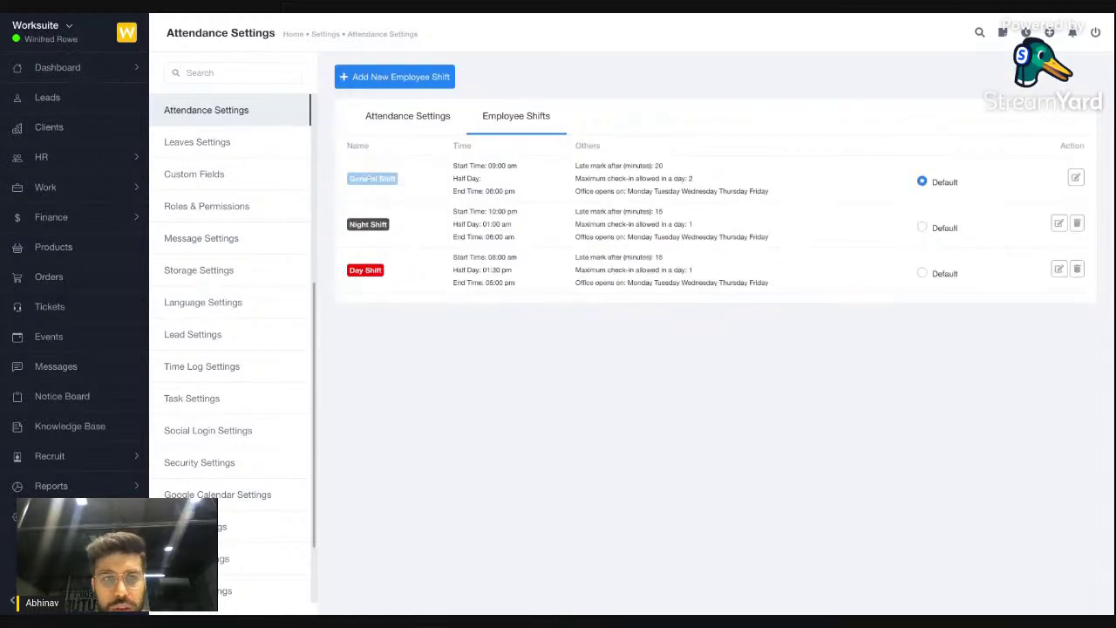
{"action": "left_click", "coordinate": [392, 78]}
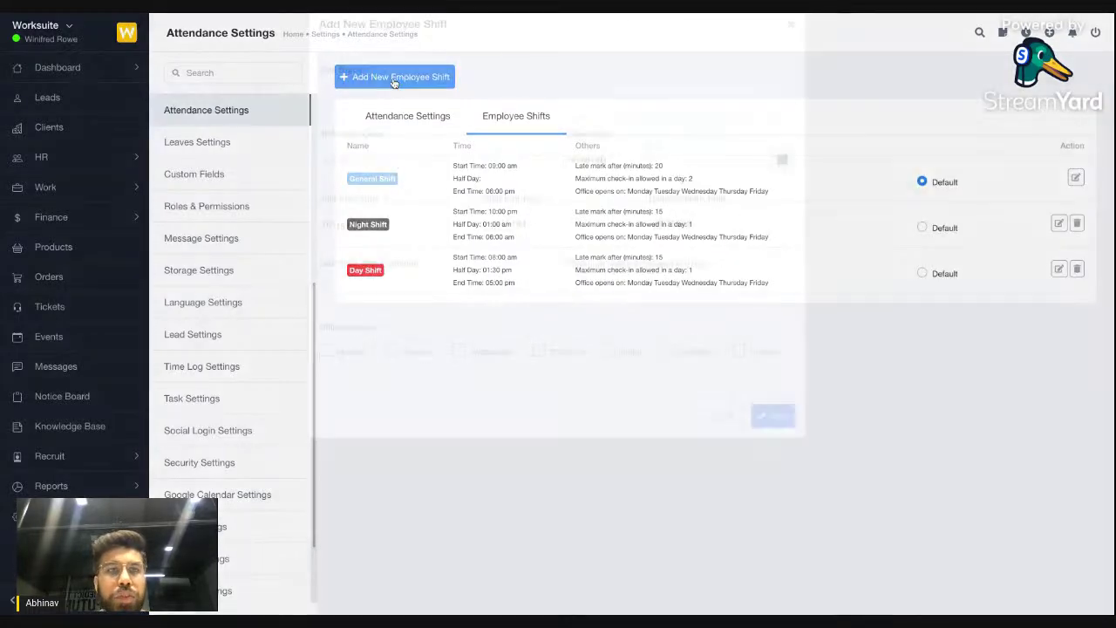
{"action": "left_click", "coordinate": [444, 463]}
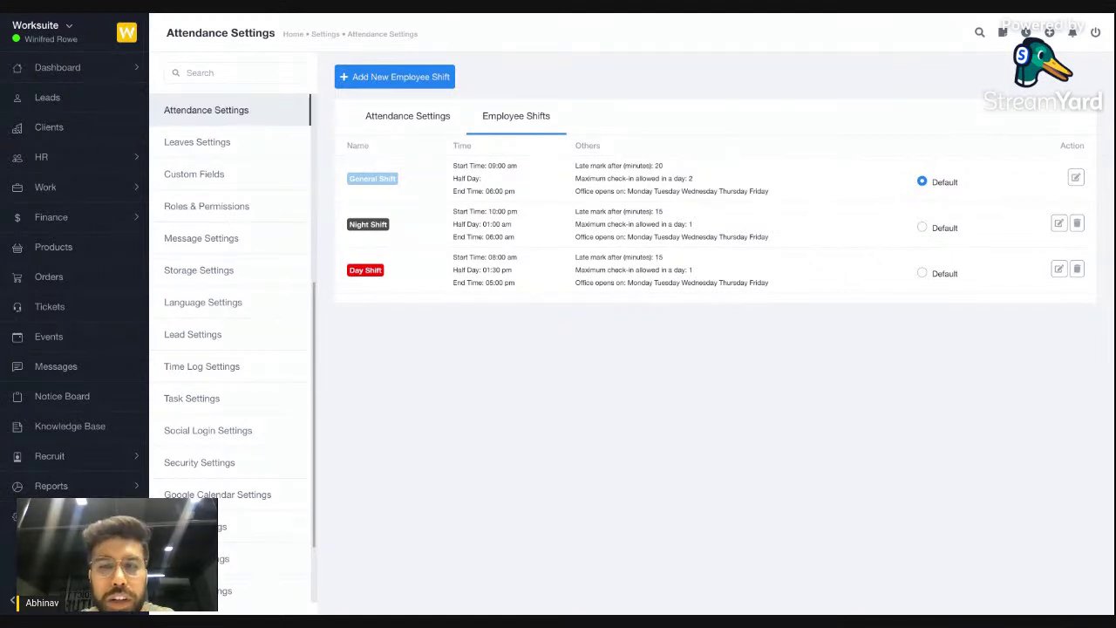
{"action": "left_click", "coordinate": [942, 235]}
{"action": "left_click", "coordinate": [940, 181]}
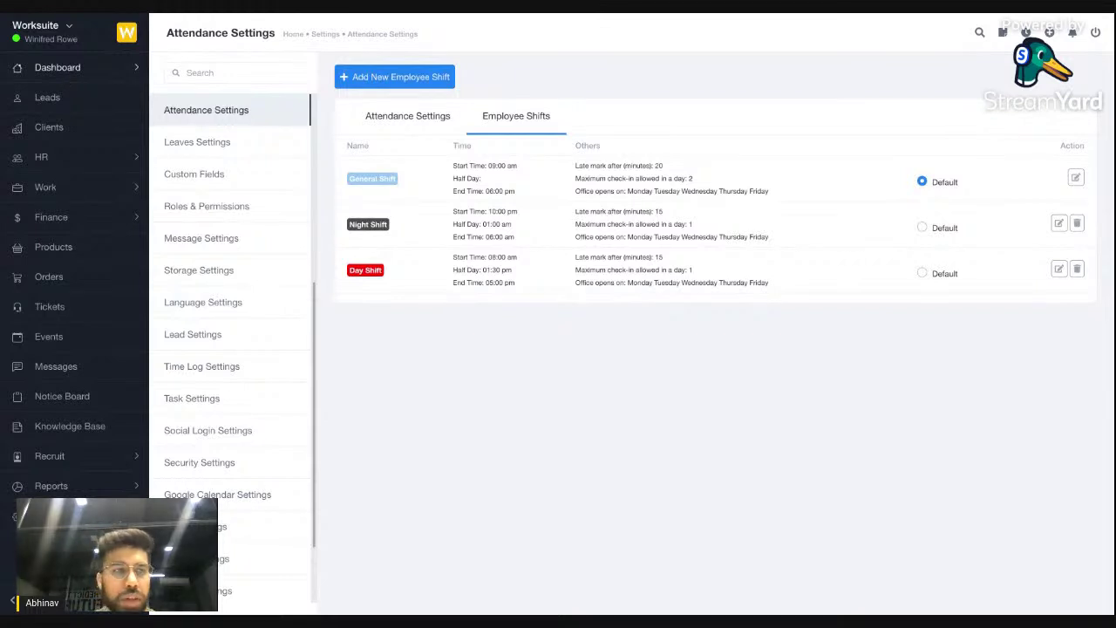
Open the private dashboard and return to the general attendance options in Attendance Settings
{"action": "left_click", "coordinate": [79, 165]}
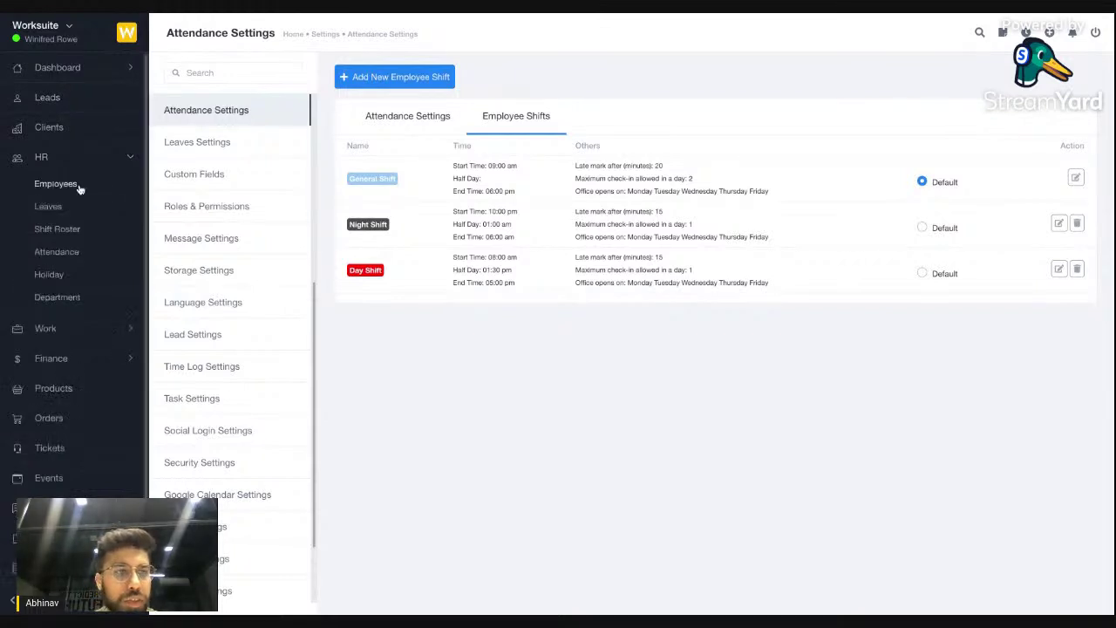
{"action": "left_click", "coordinate": [89, 68]}
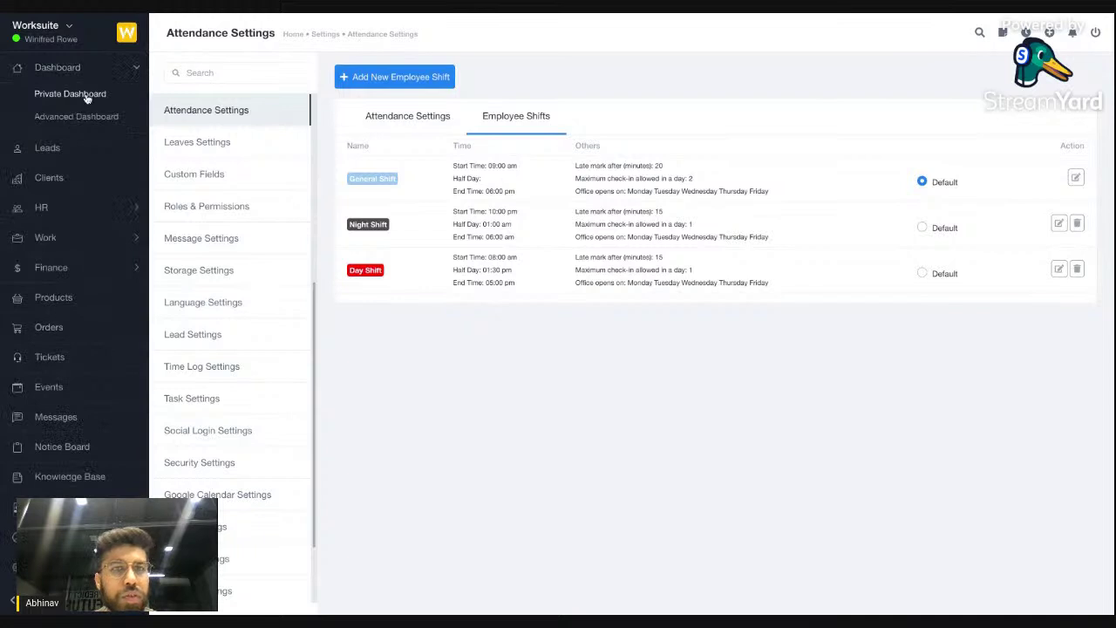
{"action": "left_click", "coordinate": [87, 95]}
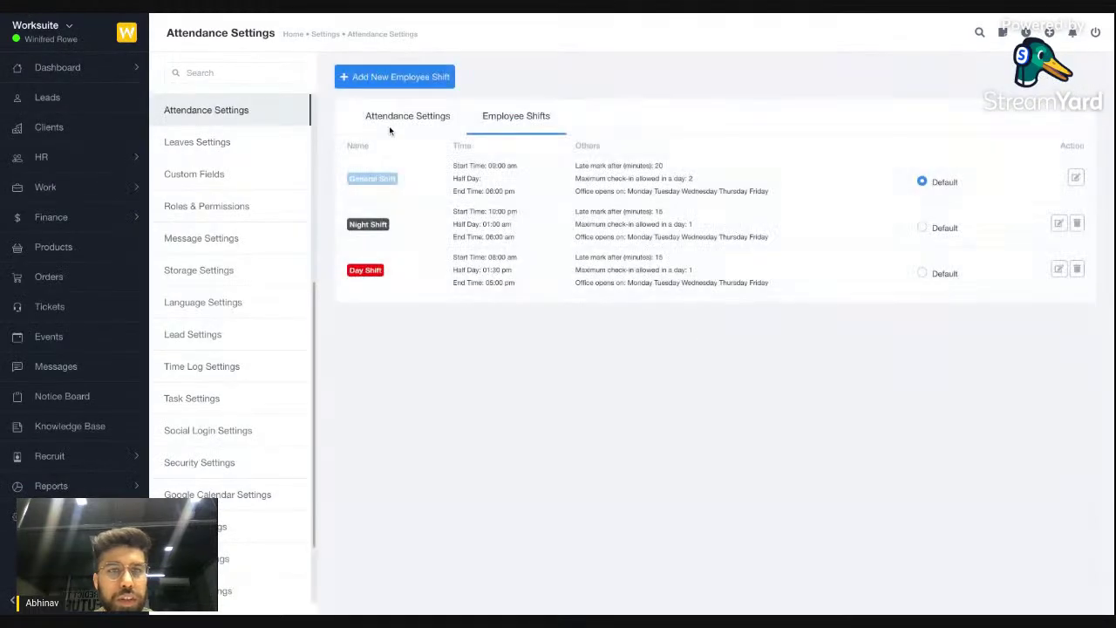
{"action": "left_click", "coordinate": [389, 124]}
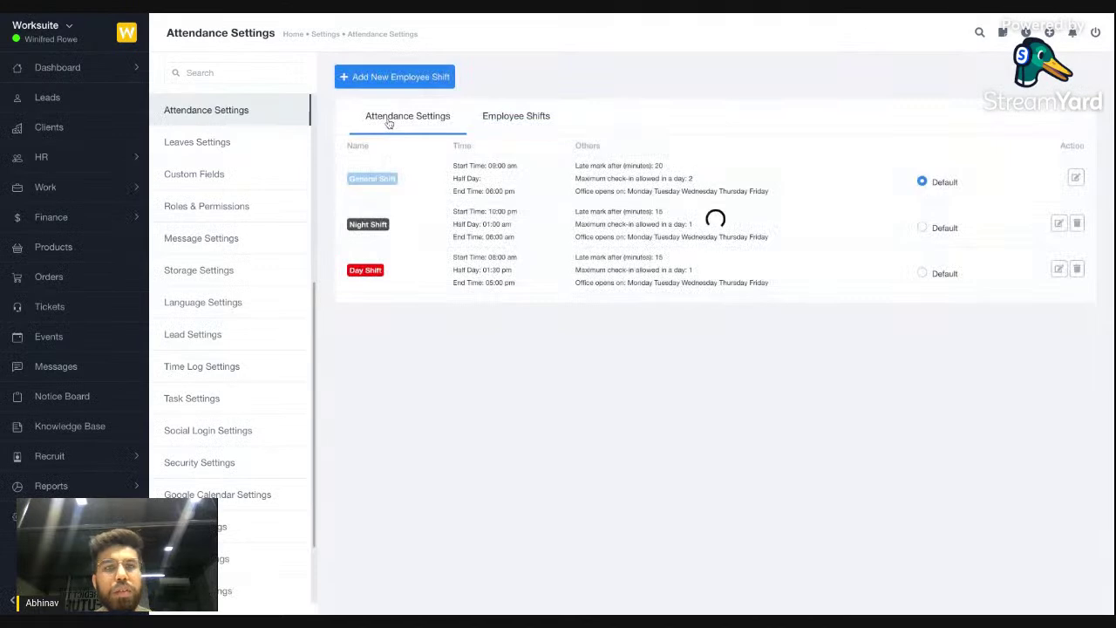
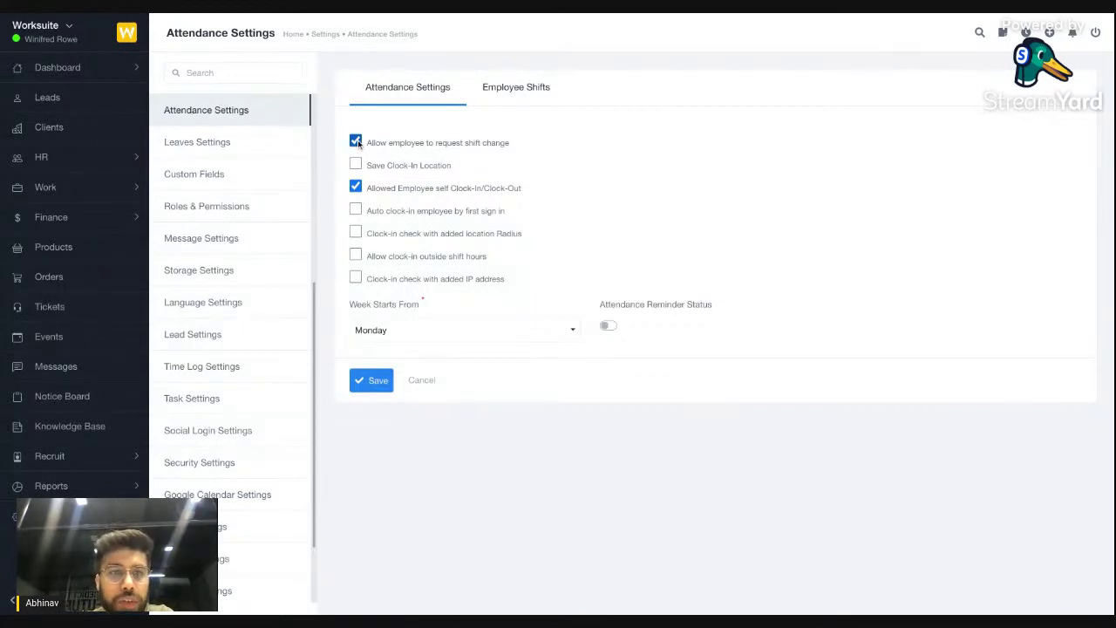
Try changing Save Clock-In Location and Allowed Employee self Clock-In/Clock-Out, and restore both options
{"action": "left_click", "coordinate": [405, 166]}
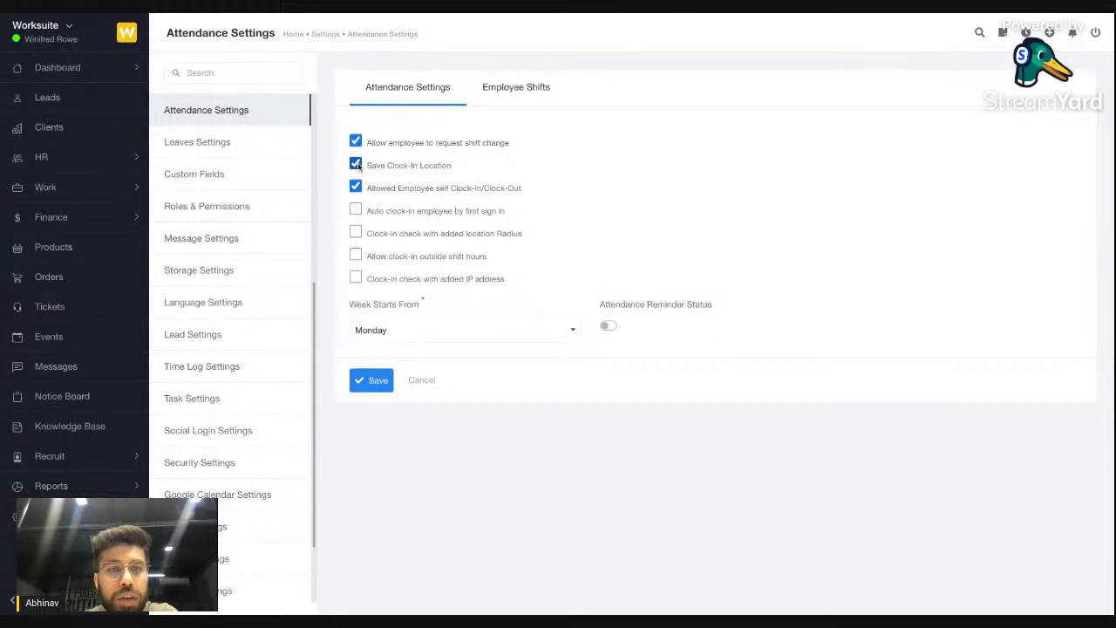
{"action": "left_click", "coordinate": [385, 170]}
{"action": "left_click", "coordinate": [411, 192]}
{"action": "left_click", "coordinate": [412, 193]}
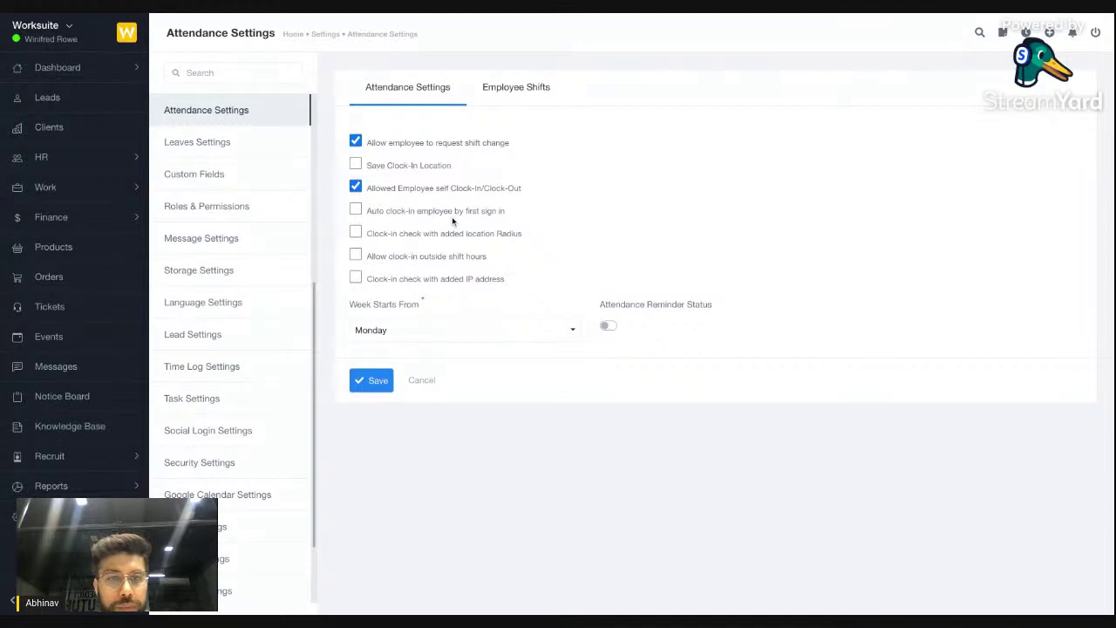
Enable Allow clock-in outside shift hours, trying Auto clock-in employee by first sign in and the location Radius check but leaving both disabled
{"action": "left_click", "coordinate": [481, 218]}
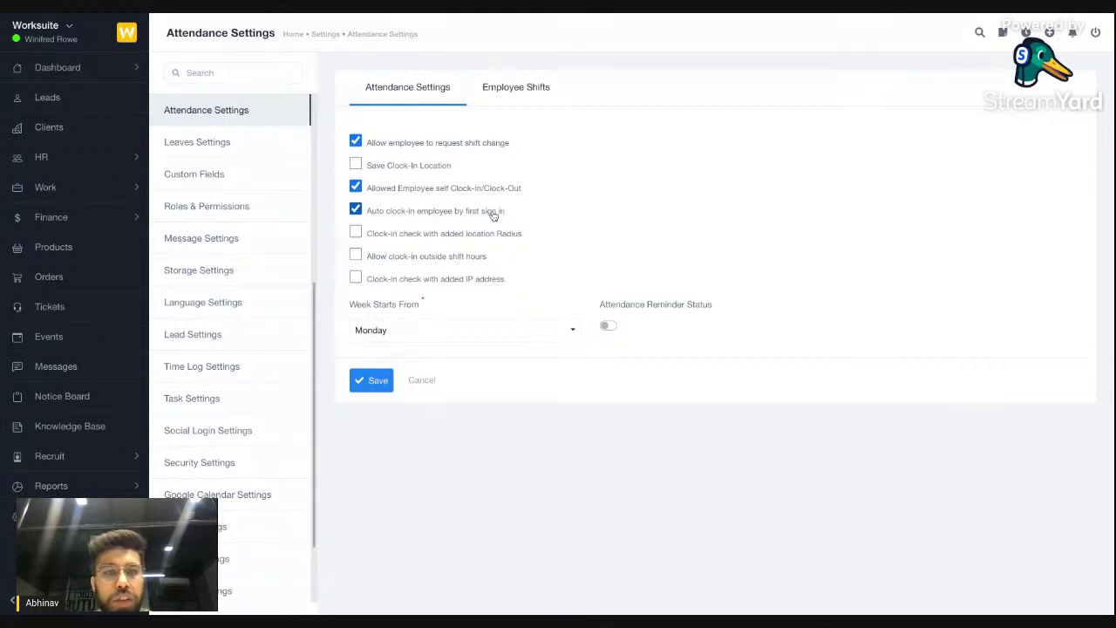
{"action": "left_click", "coordinate": [452, 214]}
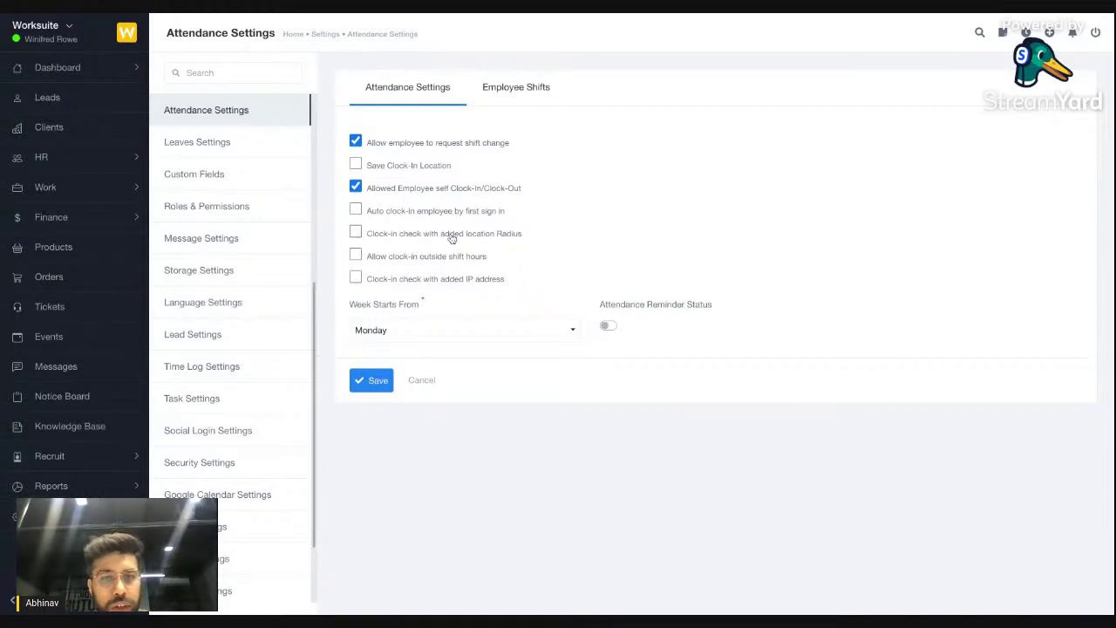
{"action": "left_click", "coordinate": [454, 240]}
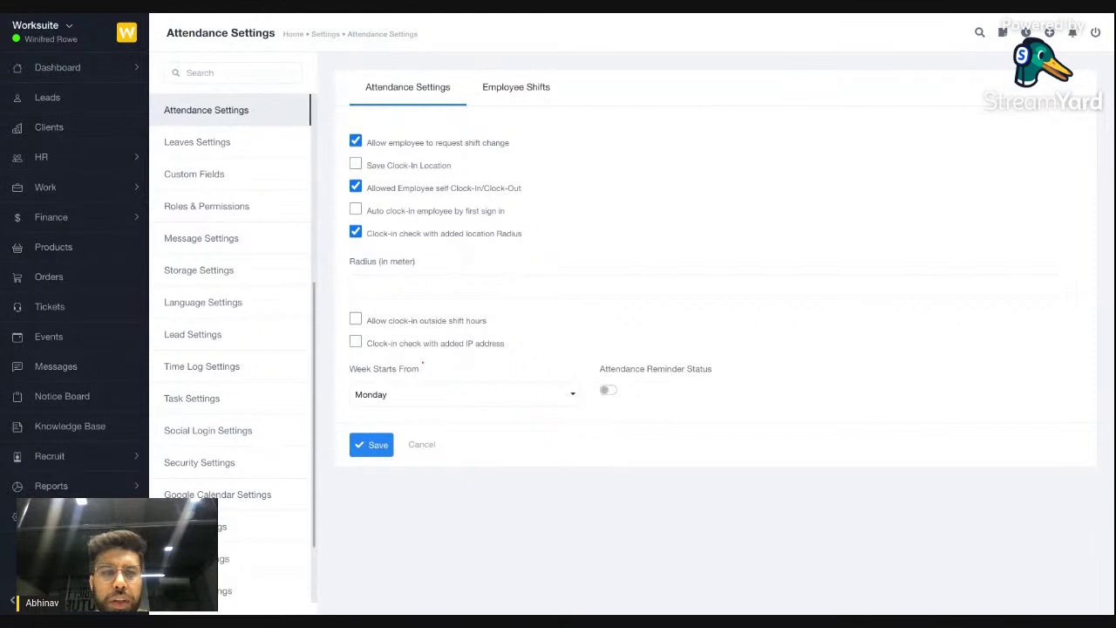
{"action": "left_click", "coordinate": [501, 277]}
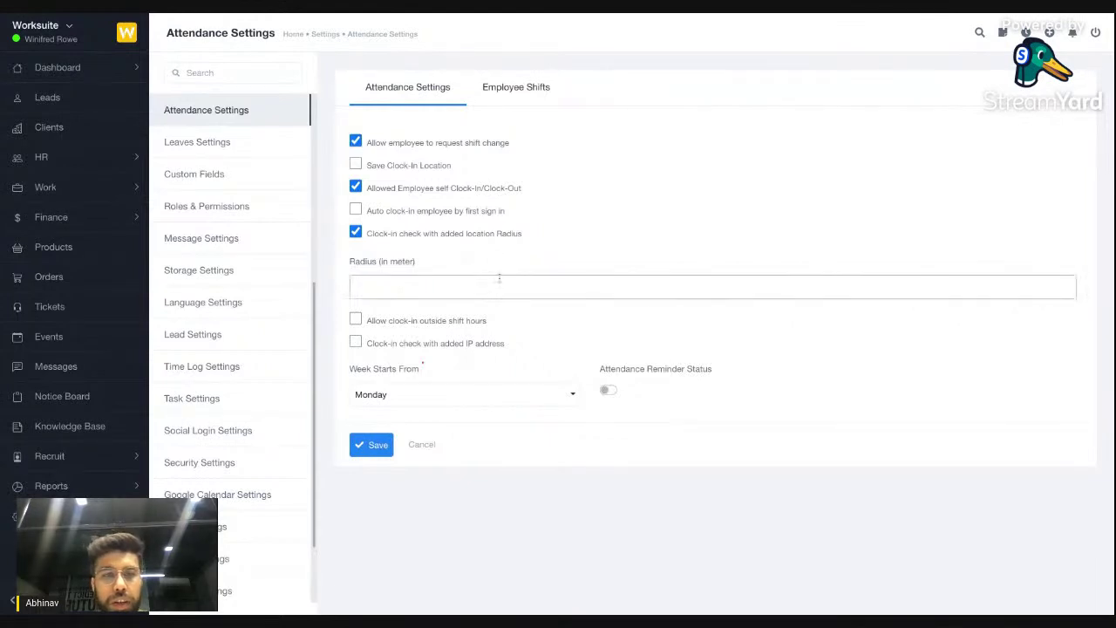
{"action": "left_click", "coordinate": [464, 322]}
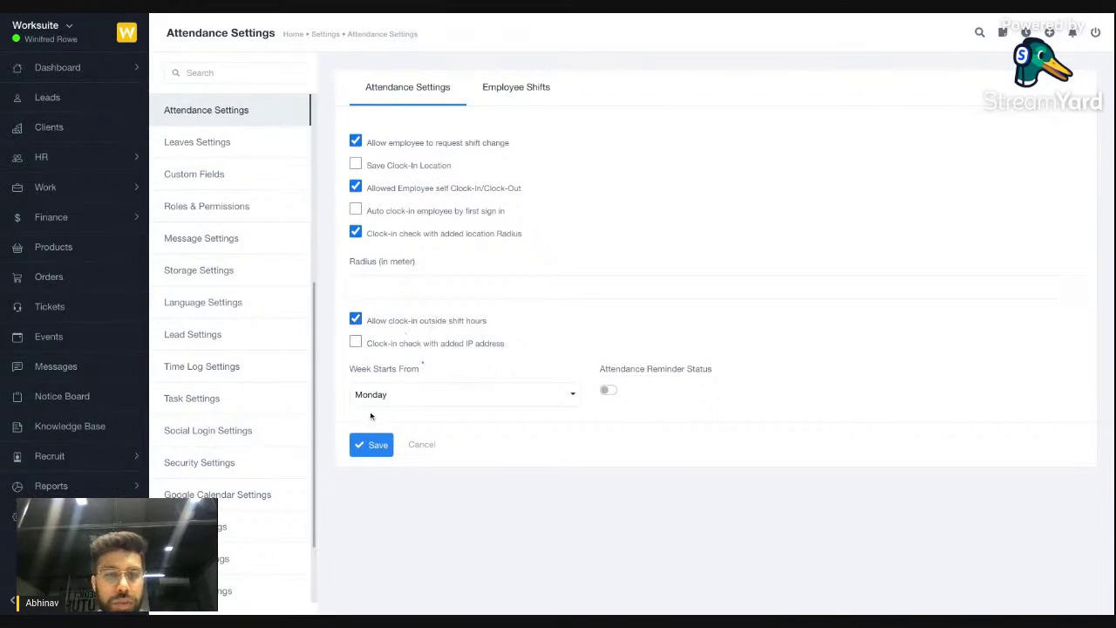
{"action": "left_click", "coordinate": [388, 235]}
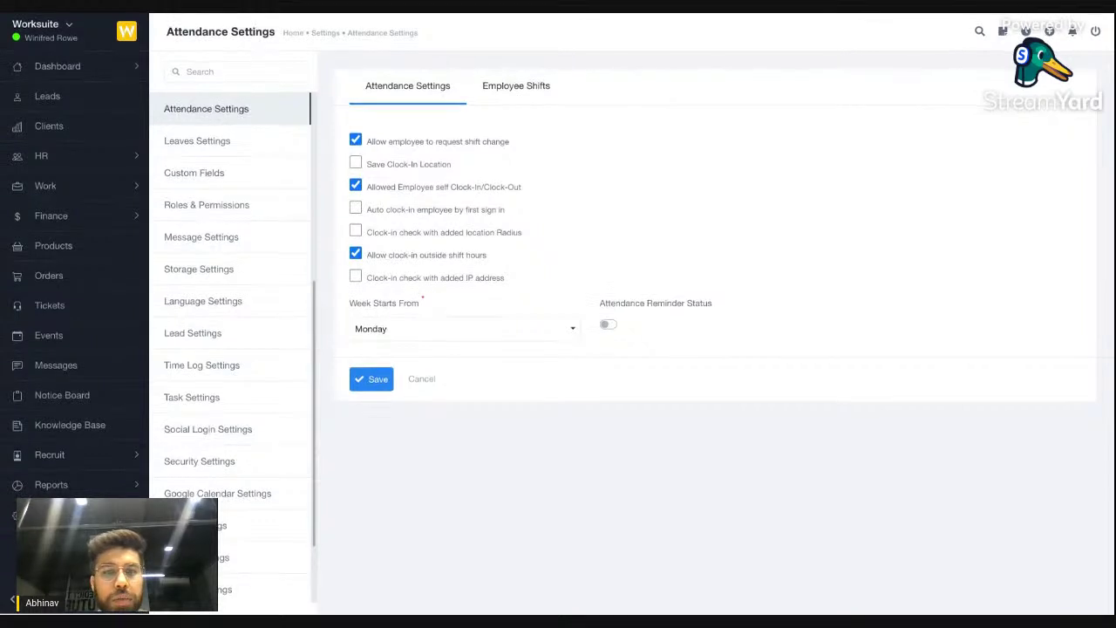
Try the IP address clock-in check with an extra address field, disable it again and save the attendance settings
{"action": "left_click", "coordinate": [431, 278]}
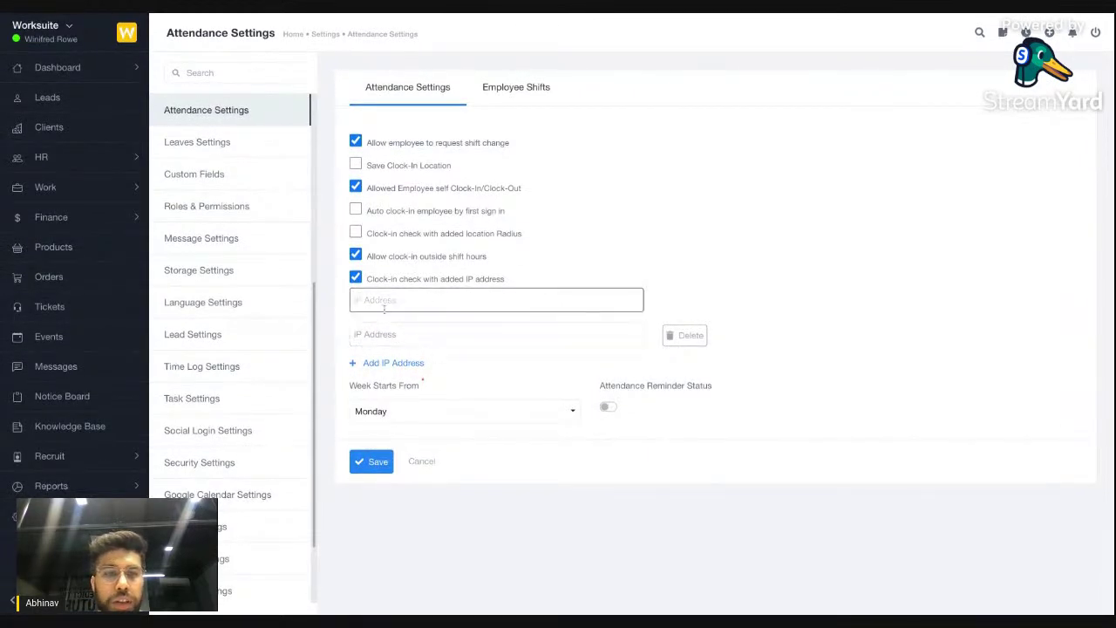
{"action": "left_click", "coordinate": [412, 365]}
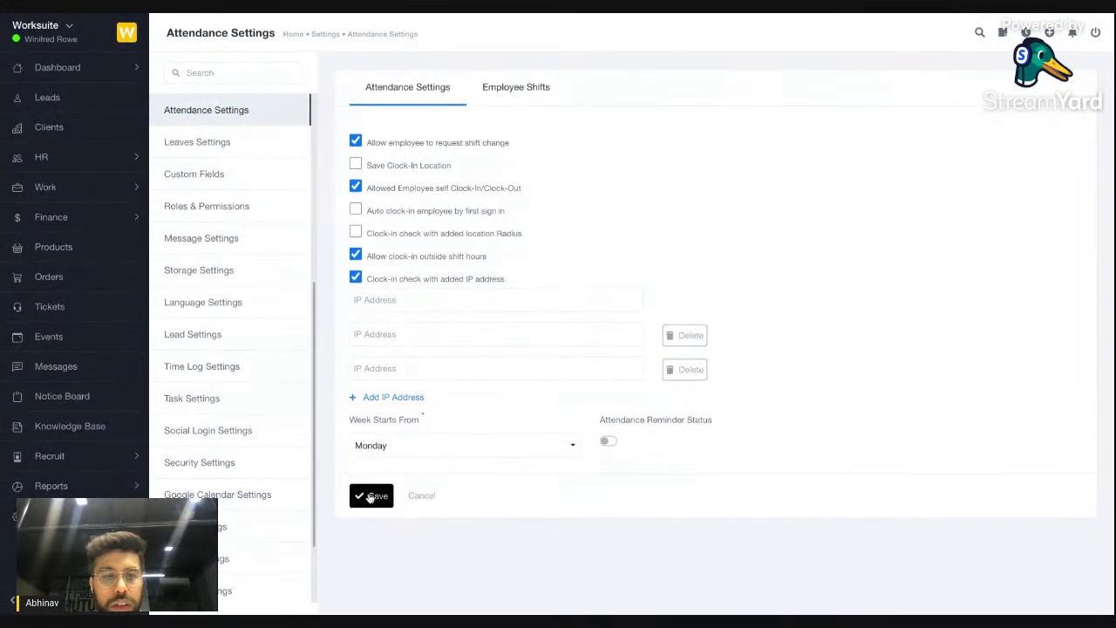
{"action": "left_click", "coordinate": [361, 279]}
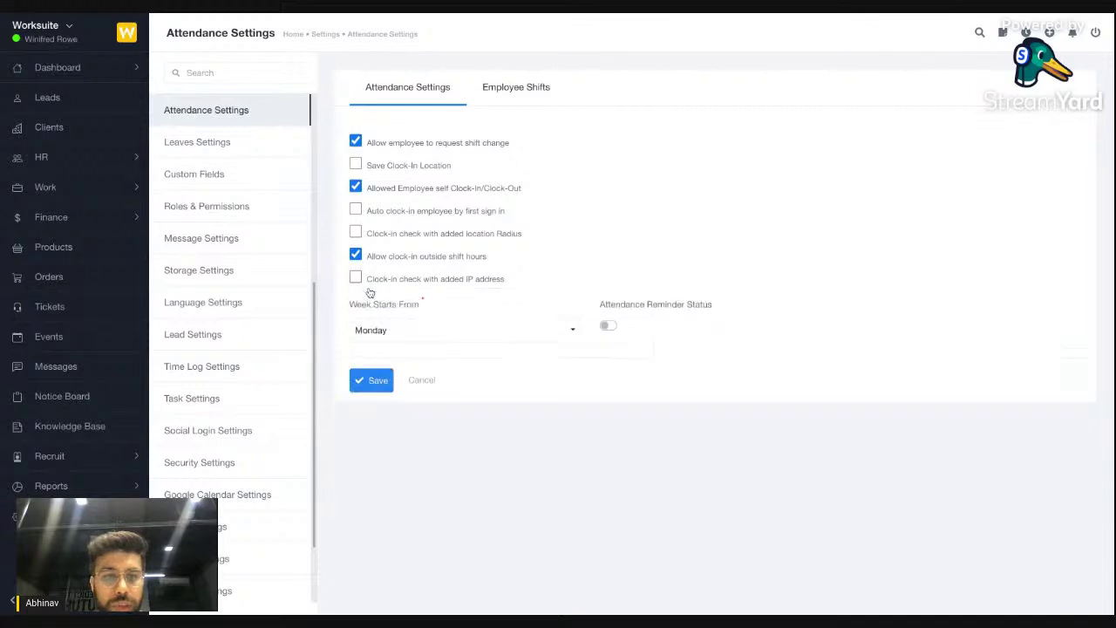
{"action": "left_click", "coordinate": [373, 381]}
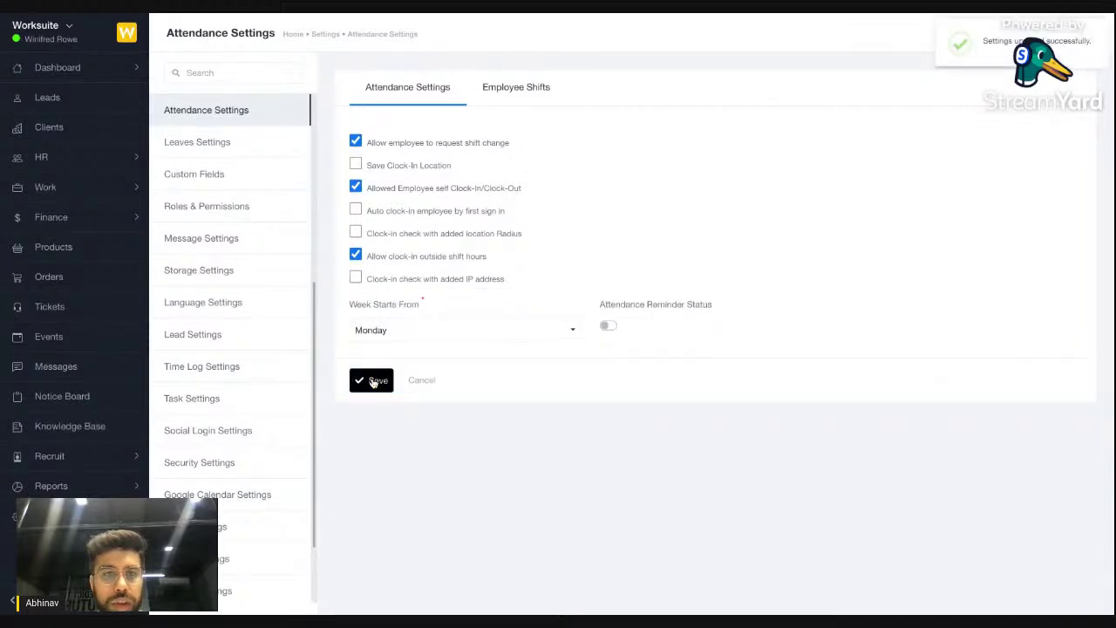
Open the private dashboard, start a clock-in and set Working From to "office"
{"action": "left_click", "coordinate": [111, 69]}
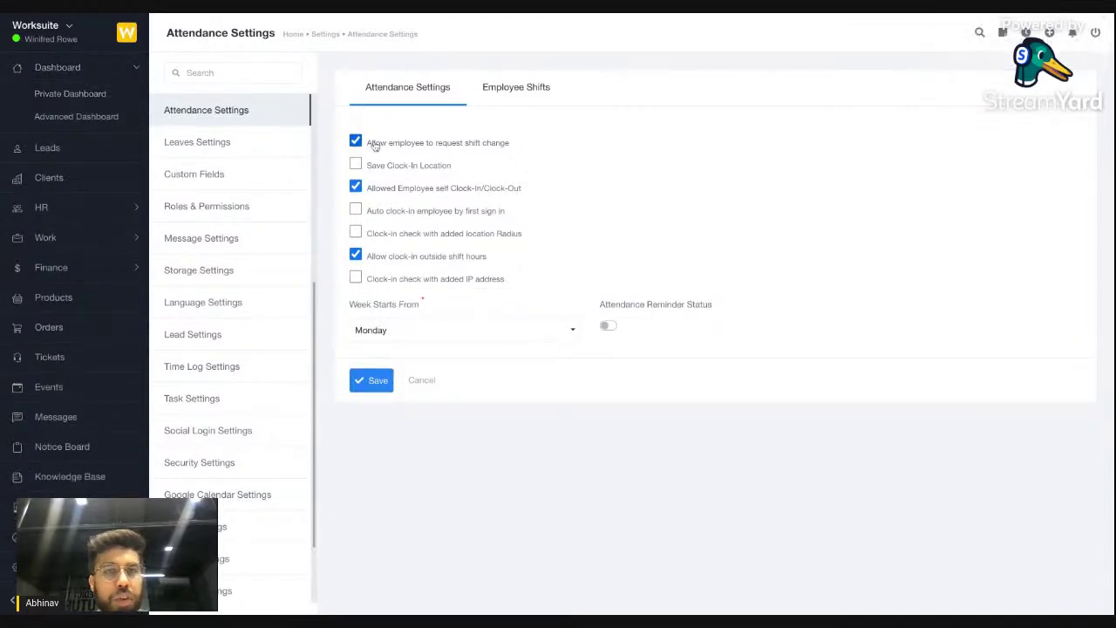
{"action": "left_click", "coordinate": [99, 96]}
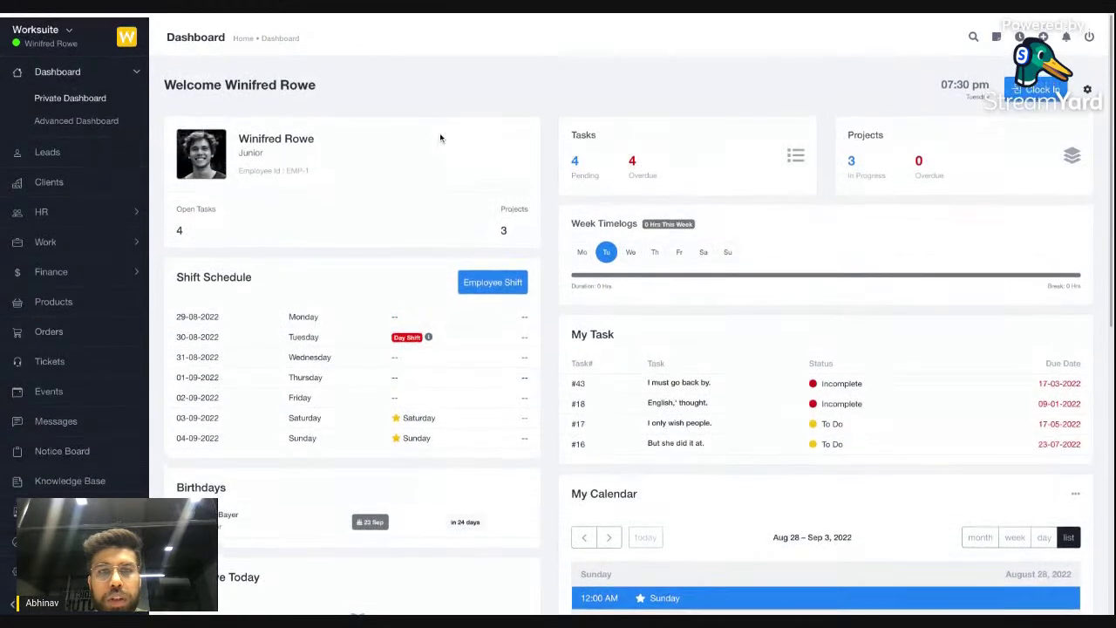
{"action": "left_click", "coordinate": [1043, 90]}
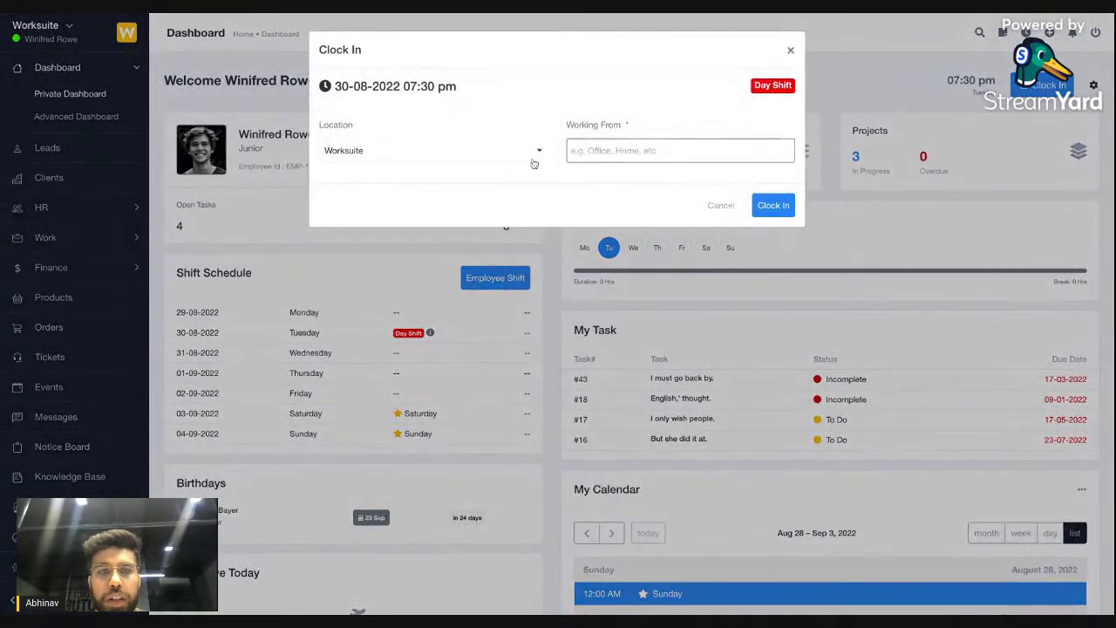
{"action": "left_click", "coordinate": [646, 150]}
{"action": "type", "text": "hom"}
{"action": "key", "text": "BackSpace"}
{"action": "key", "text": "BackSpace"}
{"action": "key", "text": "BackSpace"}
{"action": "type", "text": "fo"}
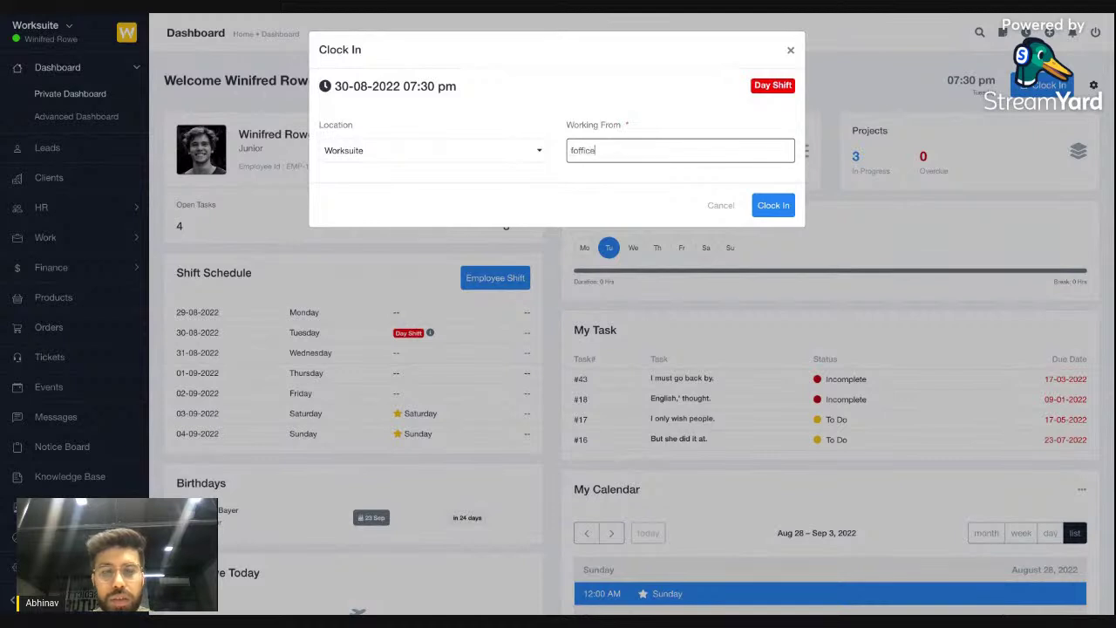
{"action": "type", "text": "ffice"}
{"action": "key", "text": "Home"}
{"action": "key", "text": "Delete"}
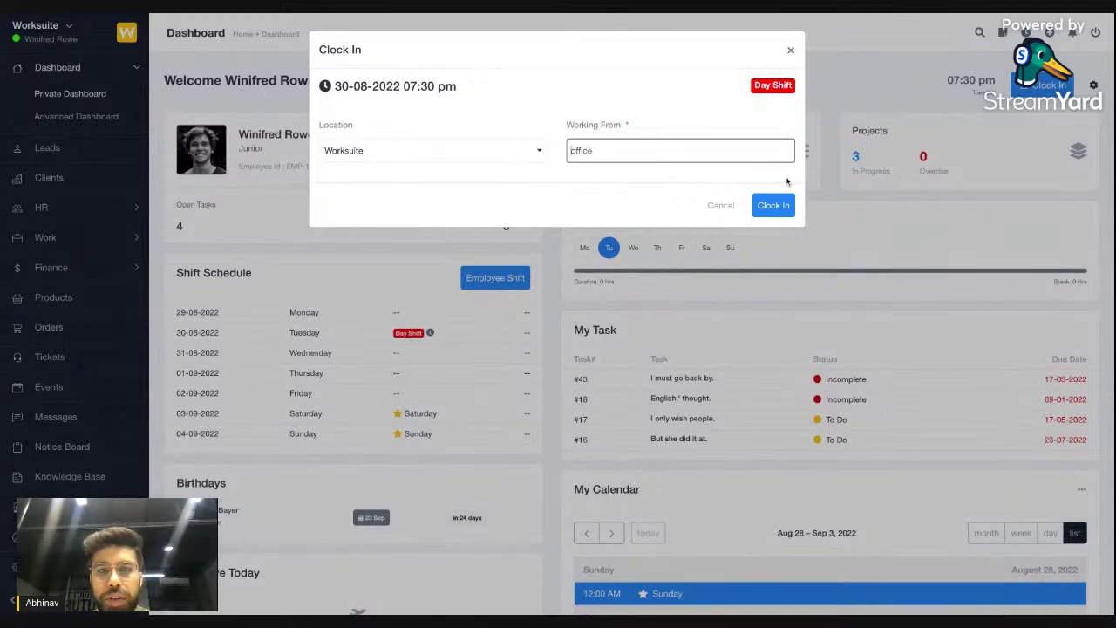
Check the clock-in location choices, keep Worksuite as the location and submit the clock-in
{"action": "left_click", "coordinate": [419, 153]}
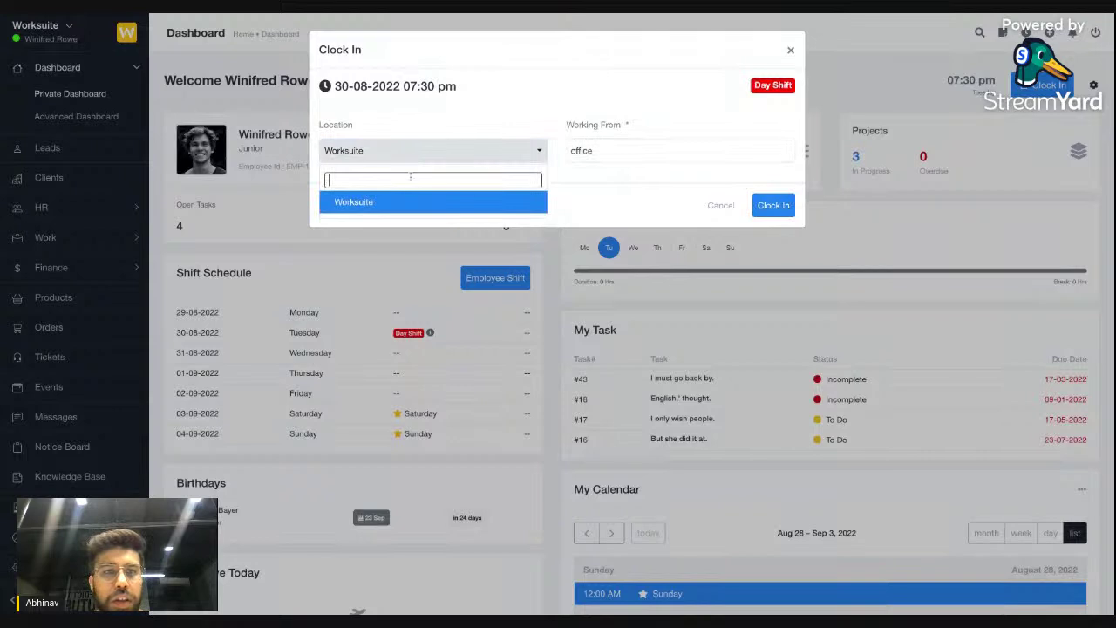
{"action": "left_click", "coordinate": [441, 112]}
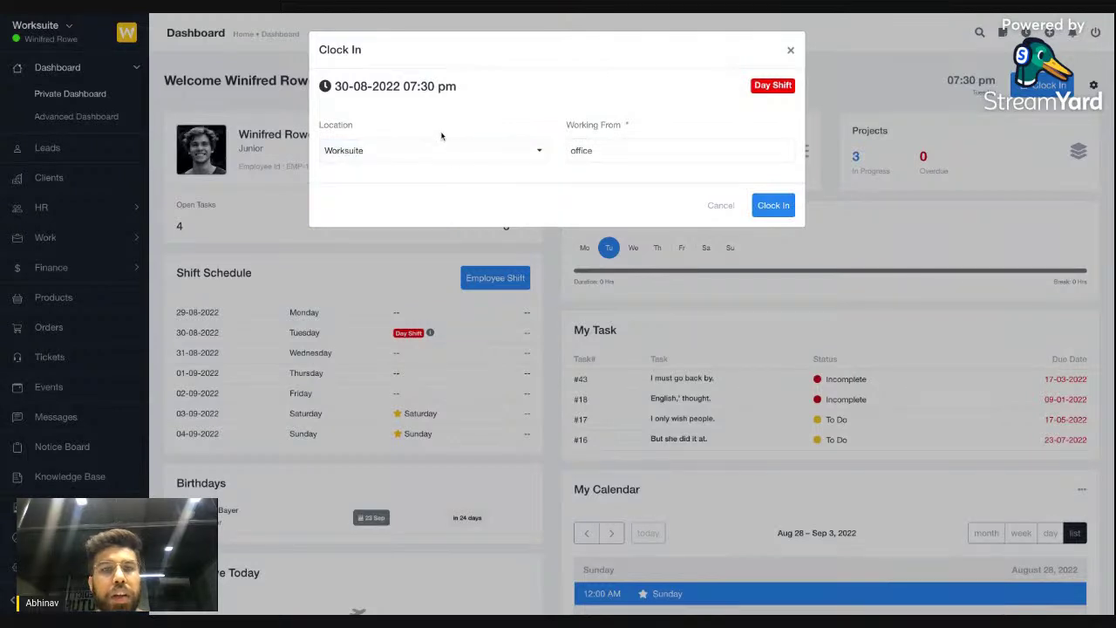
{"action": "left_click", "coordinate": [491, 150]}
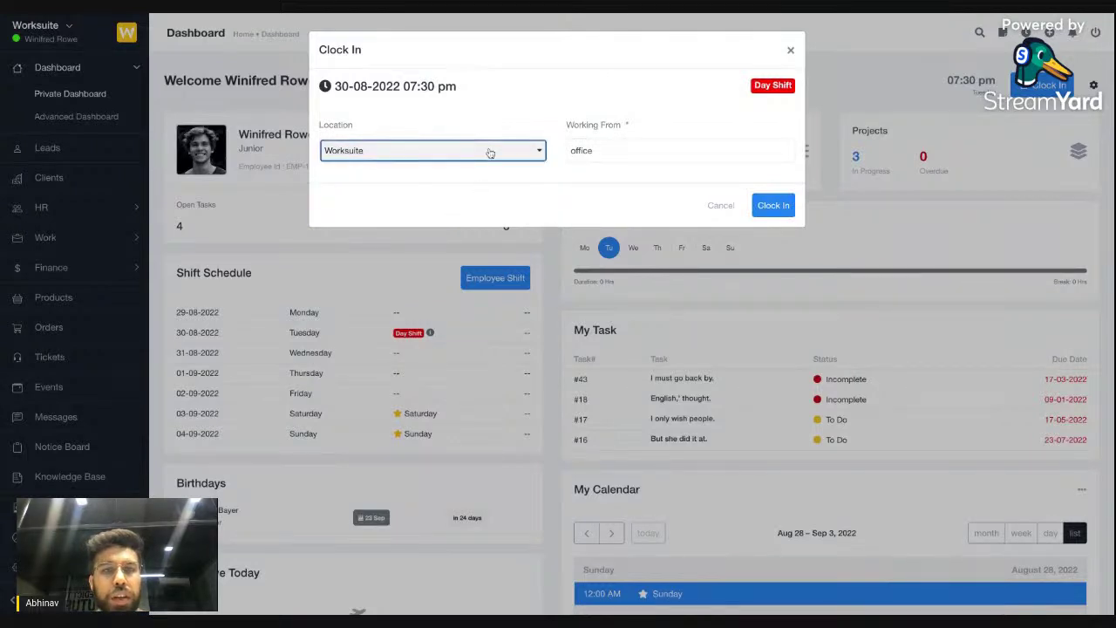
{"action": "left_click", "coordinate": [489, 156]}
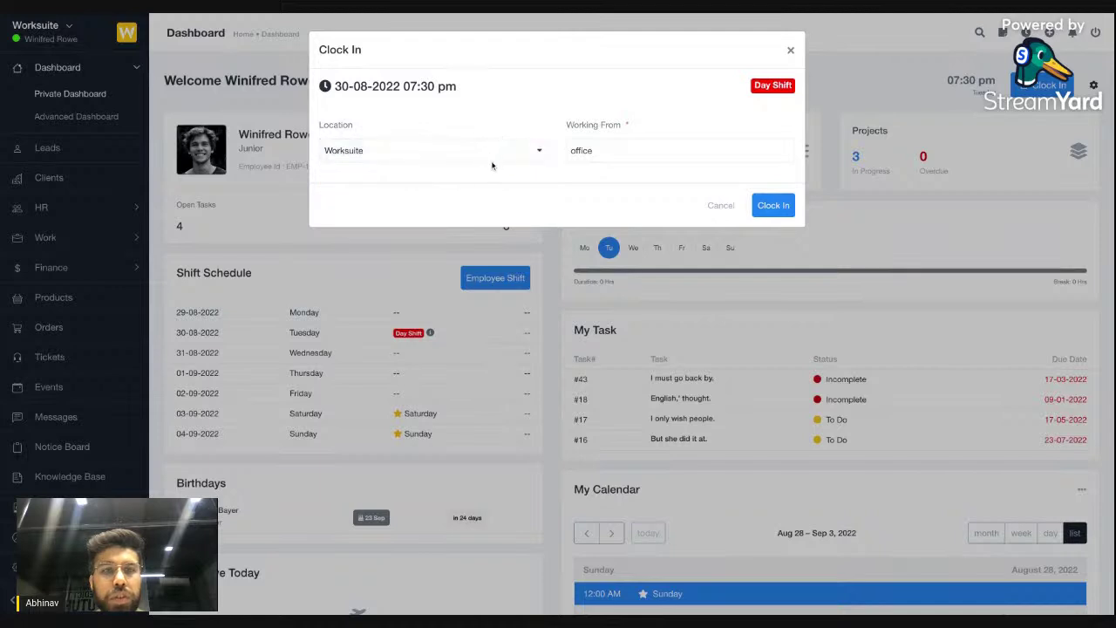
{"action": "left_click", "coordinate": [618, 144]}
{"action": "left_click", "coordinate": [514, 150]}
{"action": "left_click", "coordinate": [514, 150]}
{"action": "left_click", "coordinate": [596, 142]}
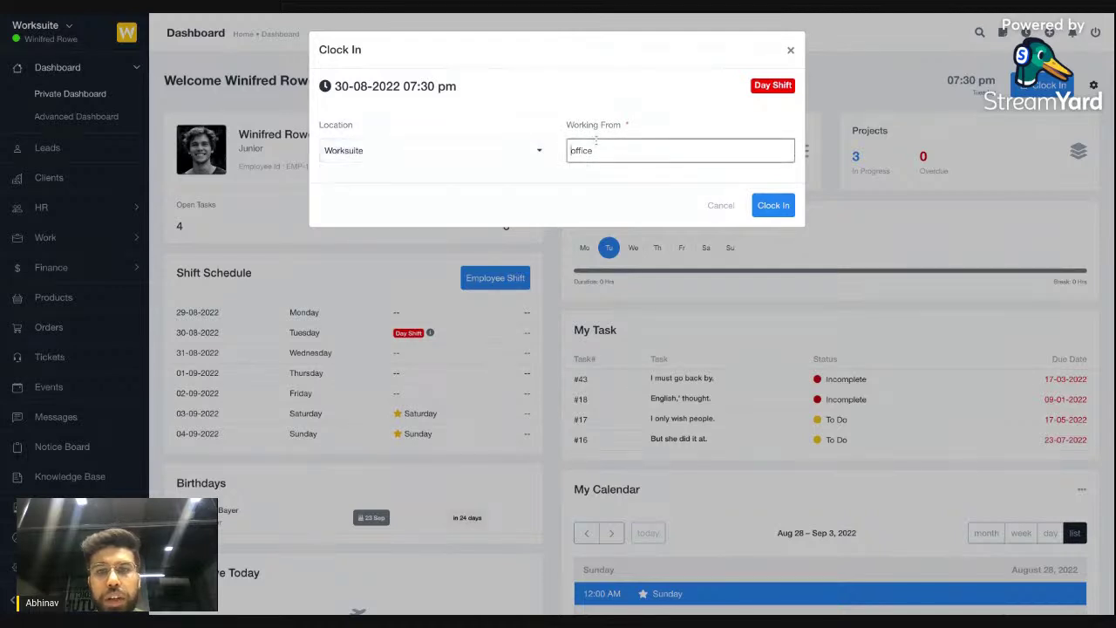
{"action": "left_click", "coordinate": [772, 206]}
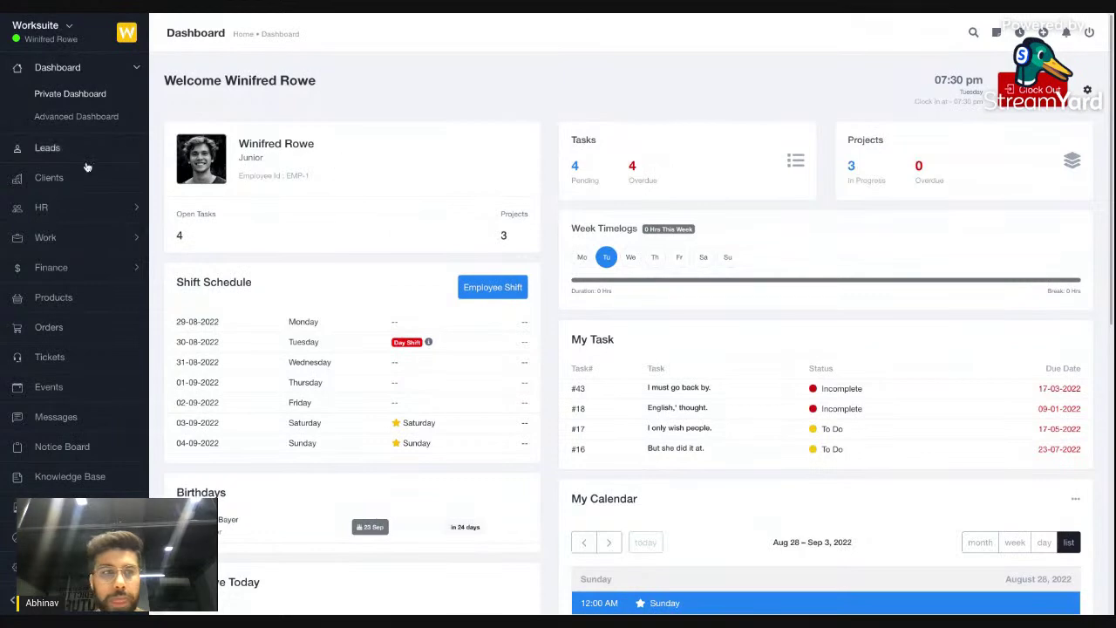
Open the HR attendance sheet and examine the signed-in employee's attendance details and activity for 7 August 2022
{"action": "left_click", "coordinate": [76, 208]}
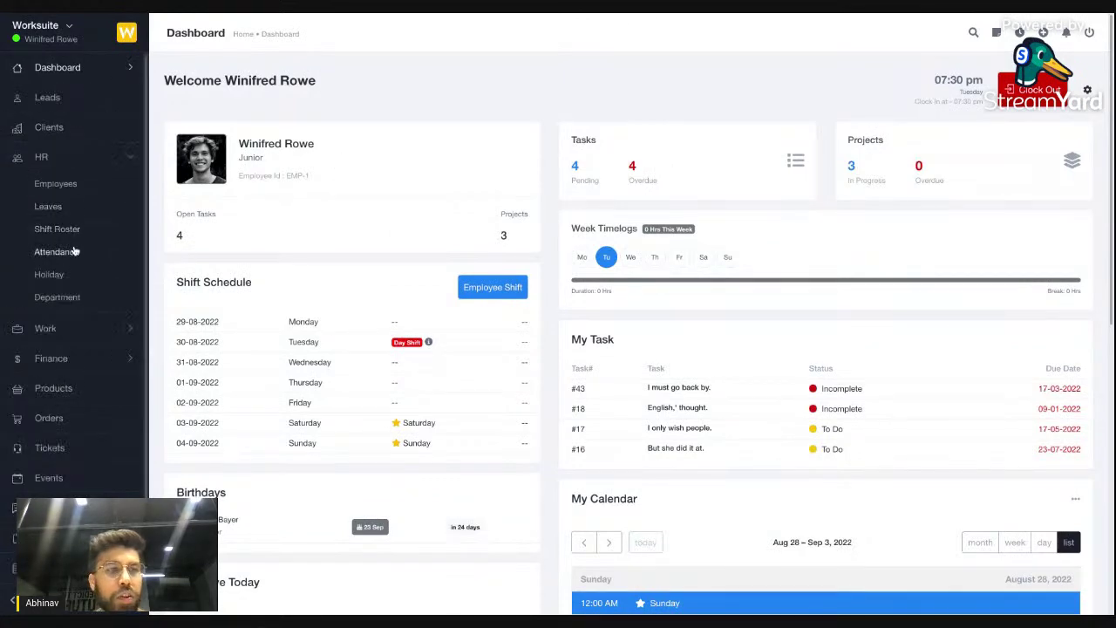
{"action": "left_click", "coordinate": [70, 251]}
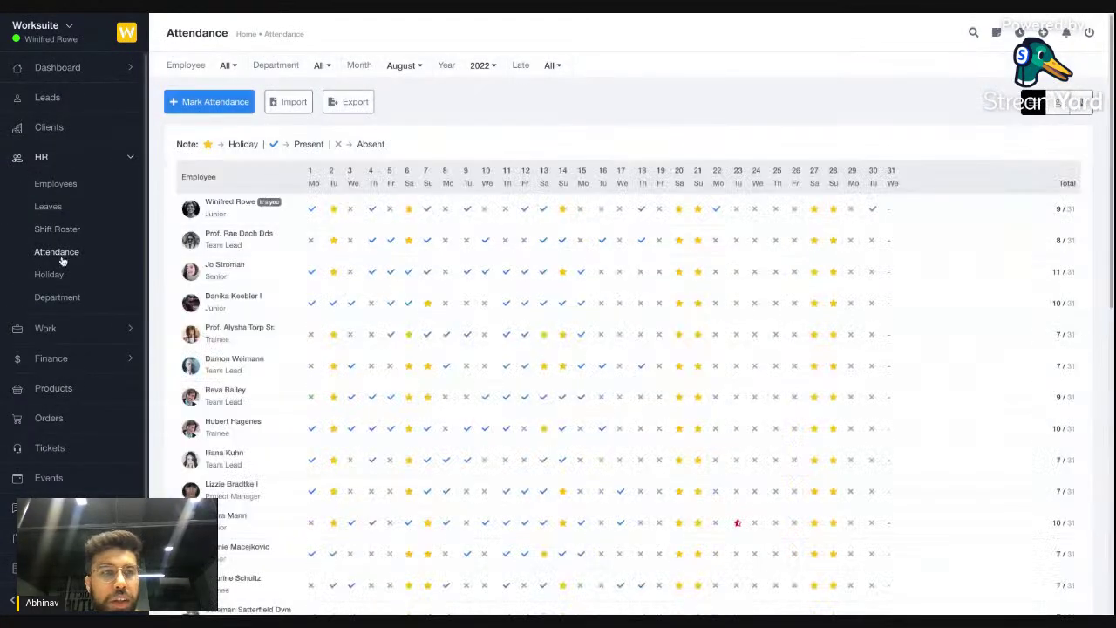
{"action": "scroll", "coordinate": [357, 299], "scroll_direction": "down", "scroll_amount": 1}
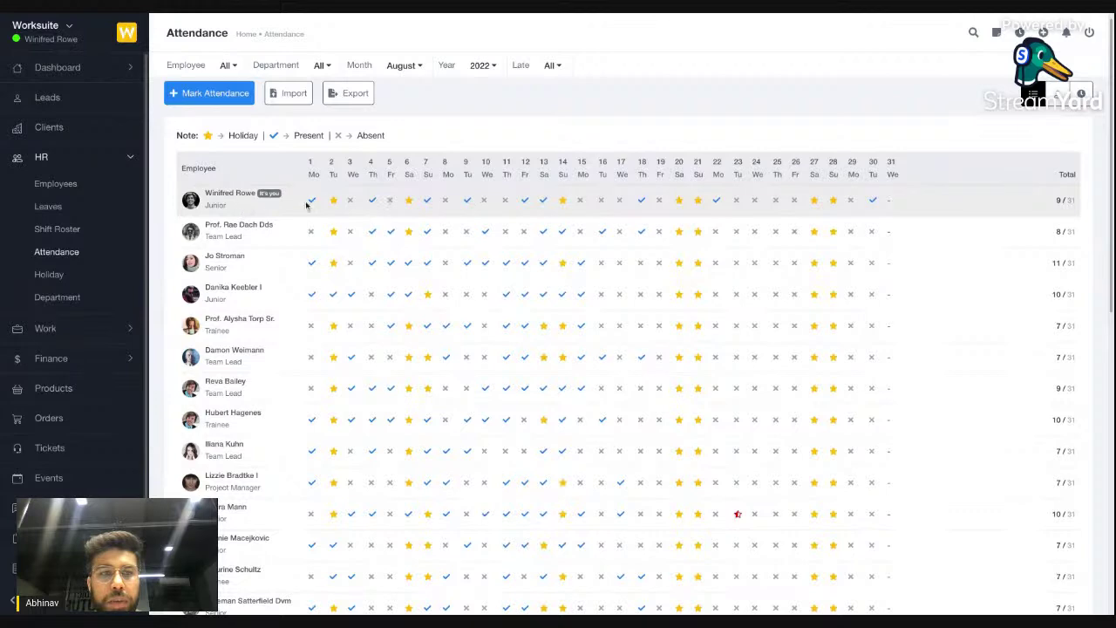
{"action": "left_click", "coordinate": [428, 201]}
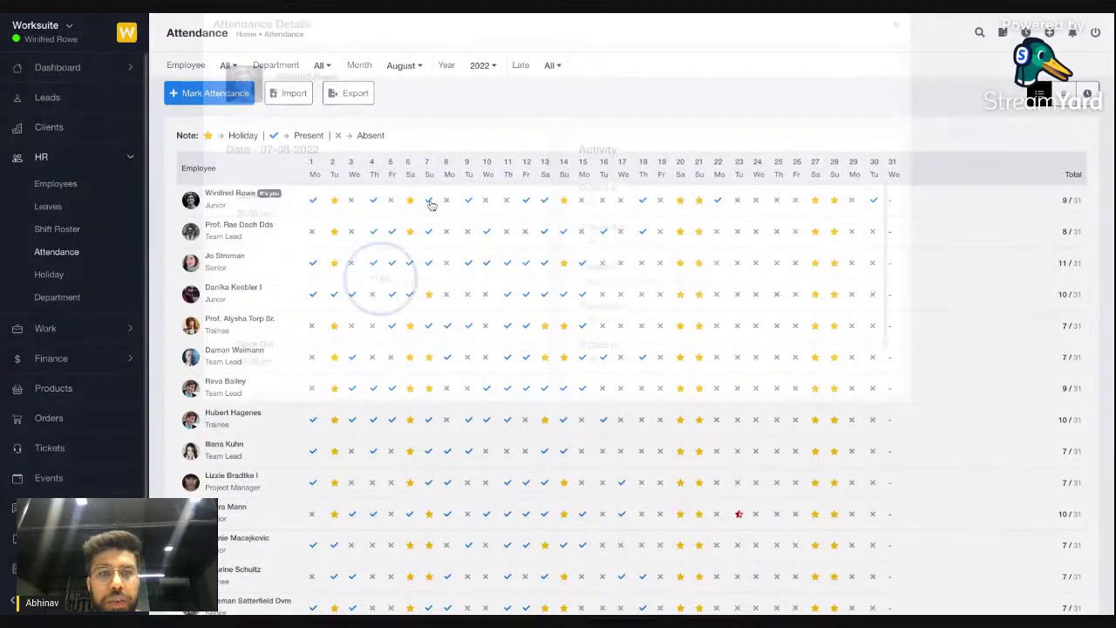
{"action": "scroll", "coordinate": [657, 231], "scroll_direction": "down", "scroll_amount": 1}
{"action": "scroll", "coordinate": [657, 231], "scroll_direction": "up", "scroll_amount": 1}
{"action": "scroll", "coordinate": [653, 258], "scroll_direction": "down", "scroll_amount": 1}
{"action": "scroll", "coordinate": [654, 260], "scroll_direction": "up", "scroll_amount": 1}
{"action": "scroll", "coordinate": [649, 305], "scroll_direction": "down", "scroll_amount": 1}
{"action": "left_click", "coordinate": [625, 473]}
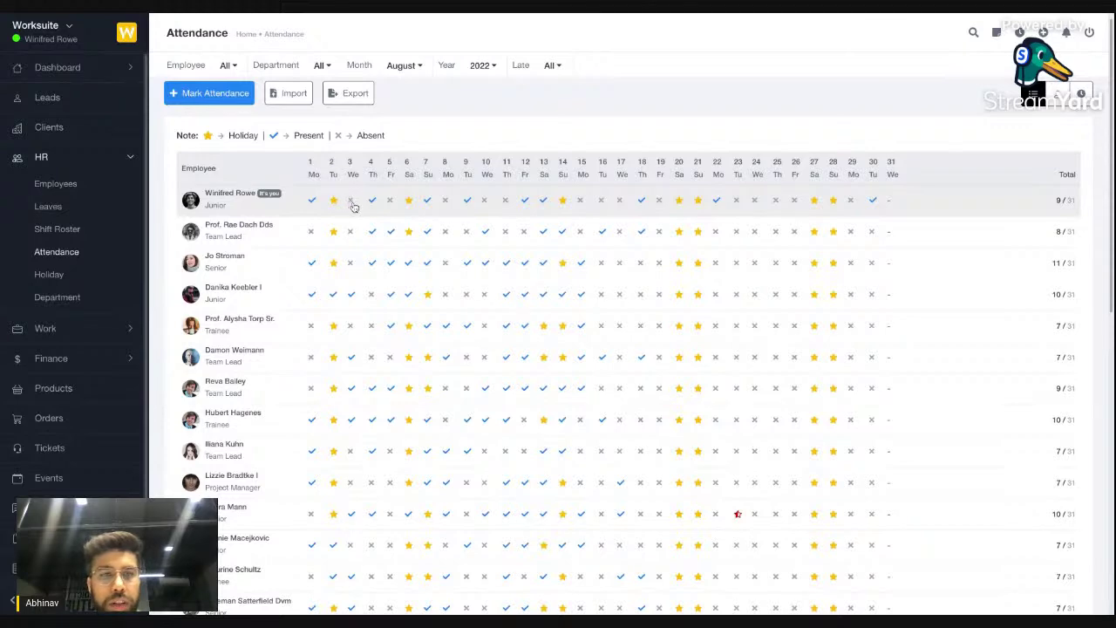
Check the signed-in employee's absent entry for 3 August and review the monthly attendance totals
{"action": "left_click", "coordinate": [353, 205]}
{"action": "left_click", "coordinate": [559, 400]}
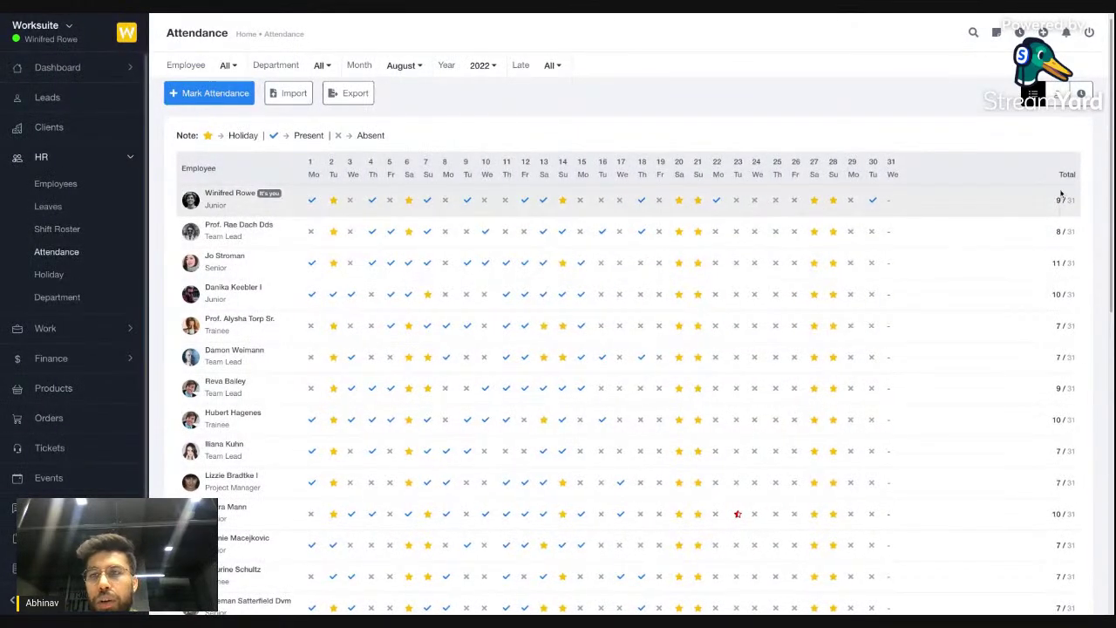
{"action": "scroll", "coordinate": [1060, 194], "scroll_direction": "down", "scroll_amount": 2}
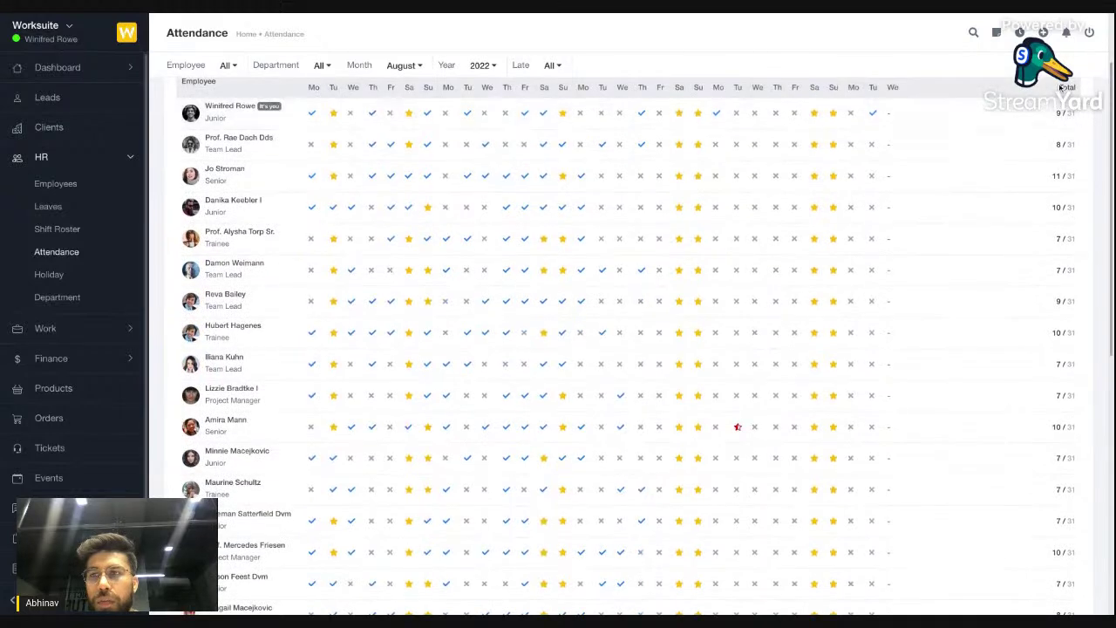
{"action": "left_click", "coordinate": [1085, 122]}
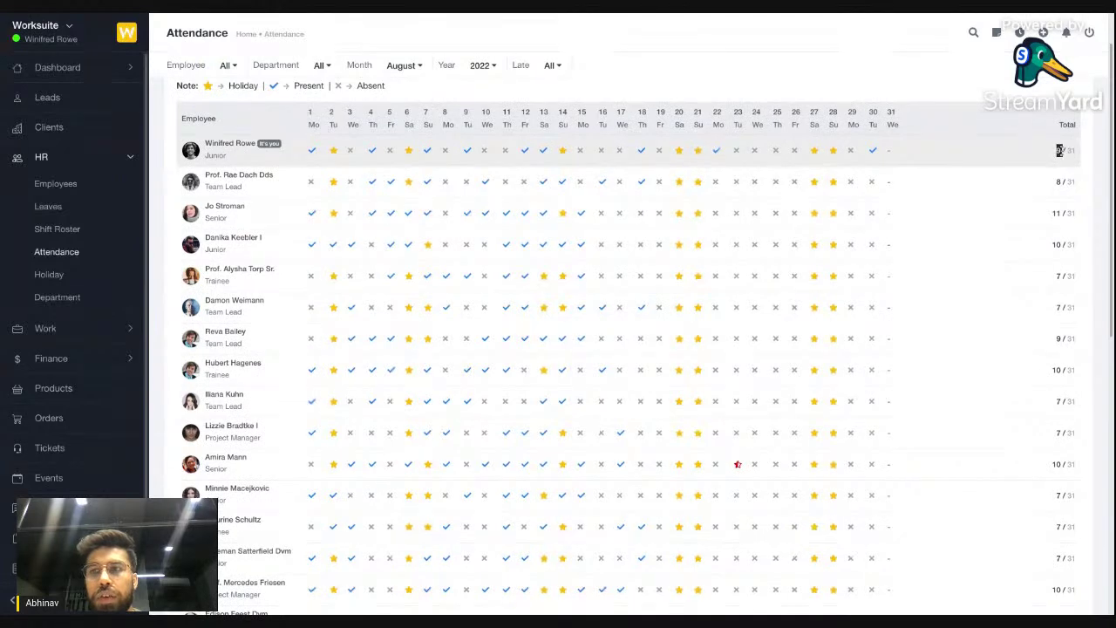
{"action": "scroll", "coordinate": [1034, 159], "scroll_direction": "up", "scroll_amount": 2}
{"action": "scroll", "coordinate": [723, 214], "scroll_direction": "down", "scroll_amount": 1}
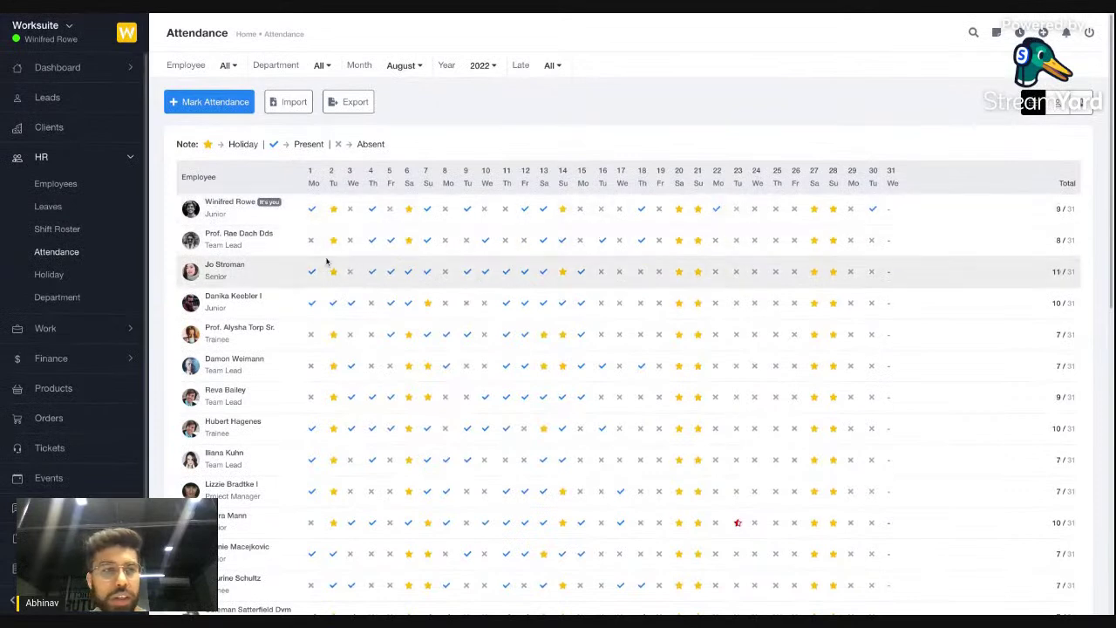
View the HR leaves list and open Leaves Settings by searching the company settings for "leave"
{"action": "left_click", "coordinate": [48, 206]}
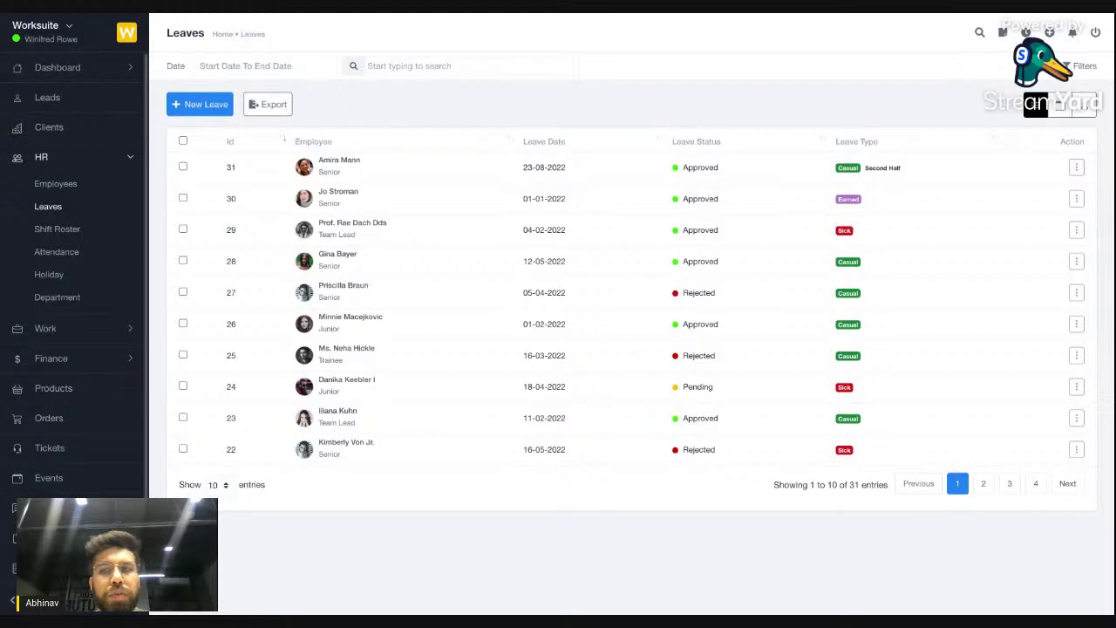
{"action": "scroll", "coordinate": [74, 305], "scroll_direction": "down", "scroll_amount": 1}
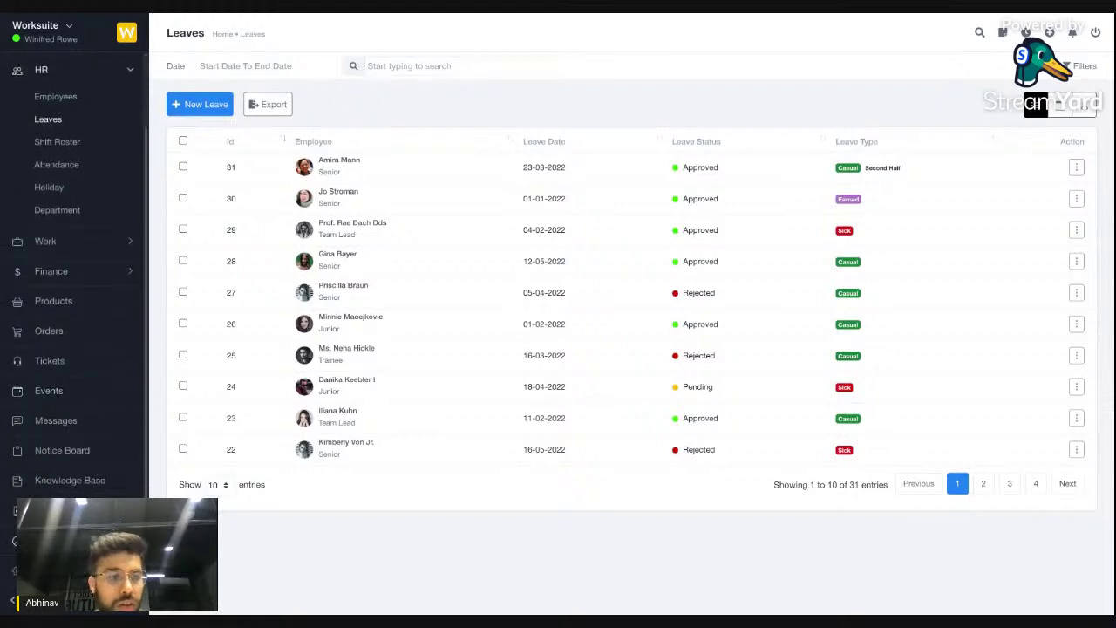
{"action": "left_click", "coordinate": [16, 570]}
{"action": "left_click", "coordinate": [247, 73]}
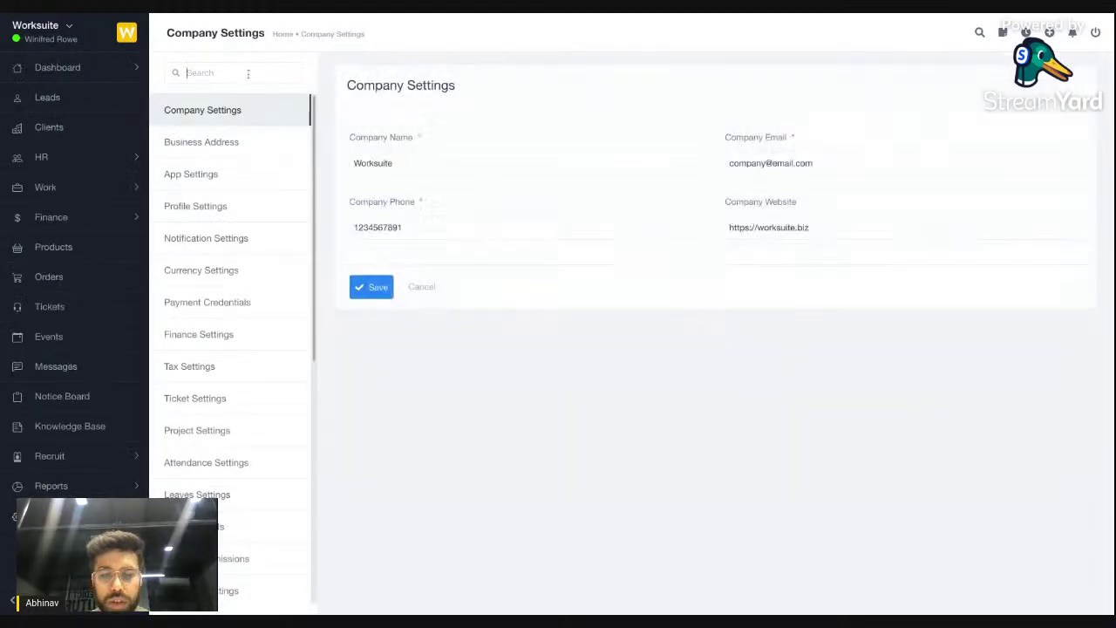
{"action": "type", "text": "leave"}
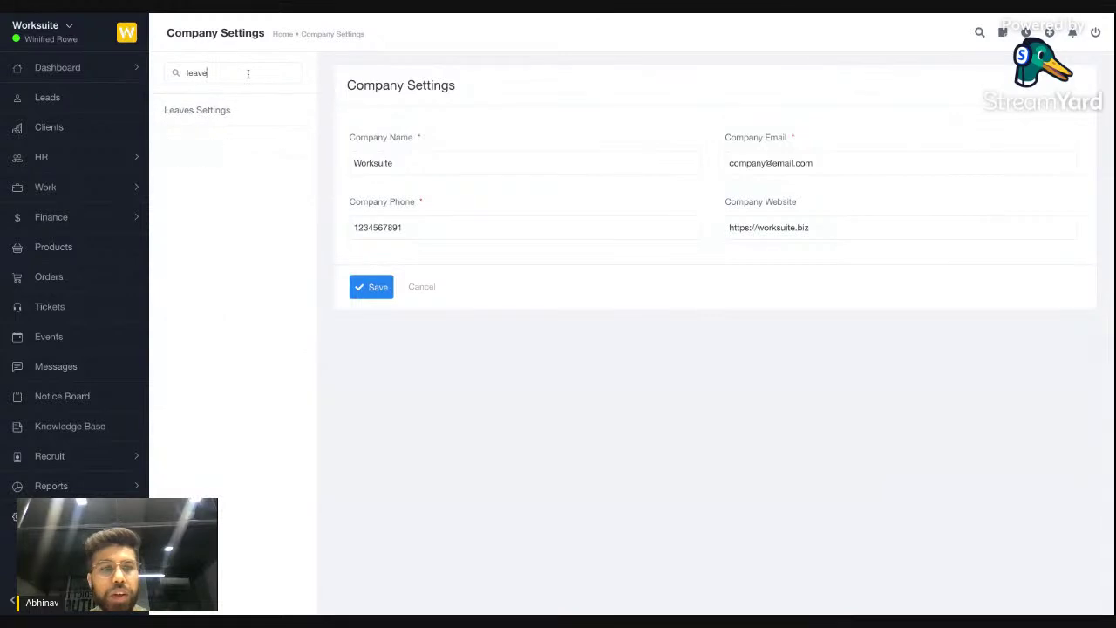
{"action": "left_click", "coordinate": [208, 120]}
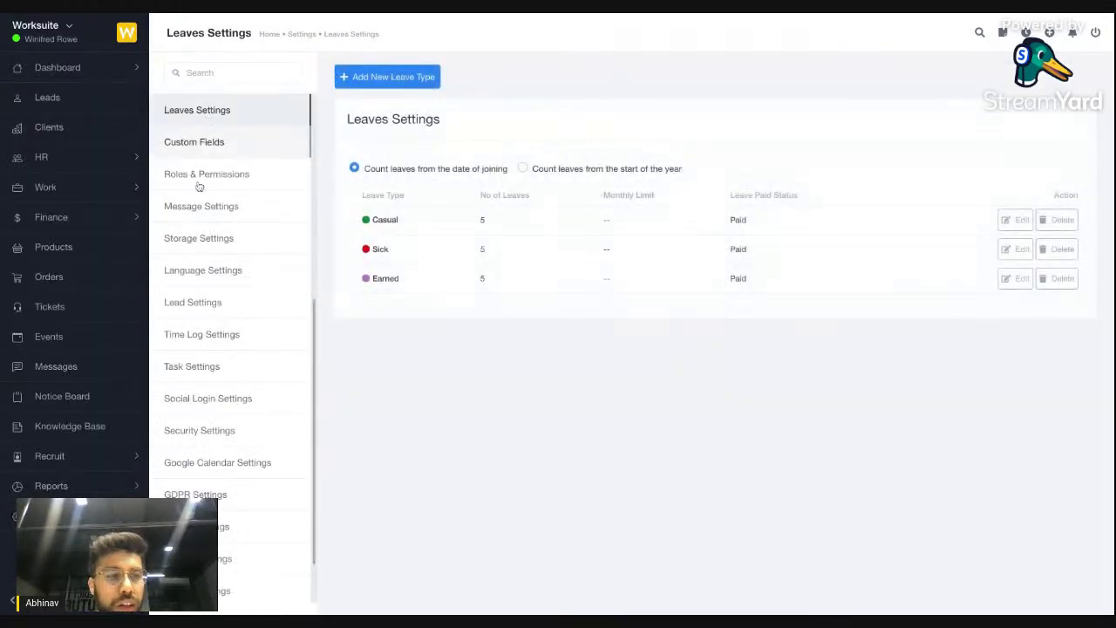
Try counting leaves from the start of the year and return the setting to the date of joining
{"action": "scroll", "coordinate": [252, 331], "scroll_direction": "up", "scroll_amount": 1}
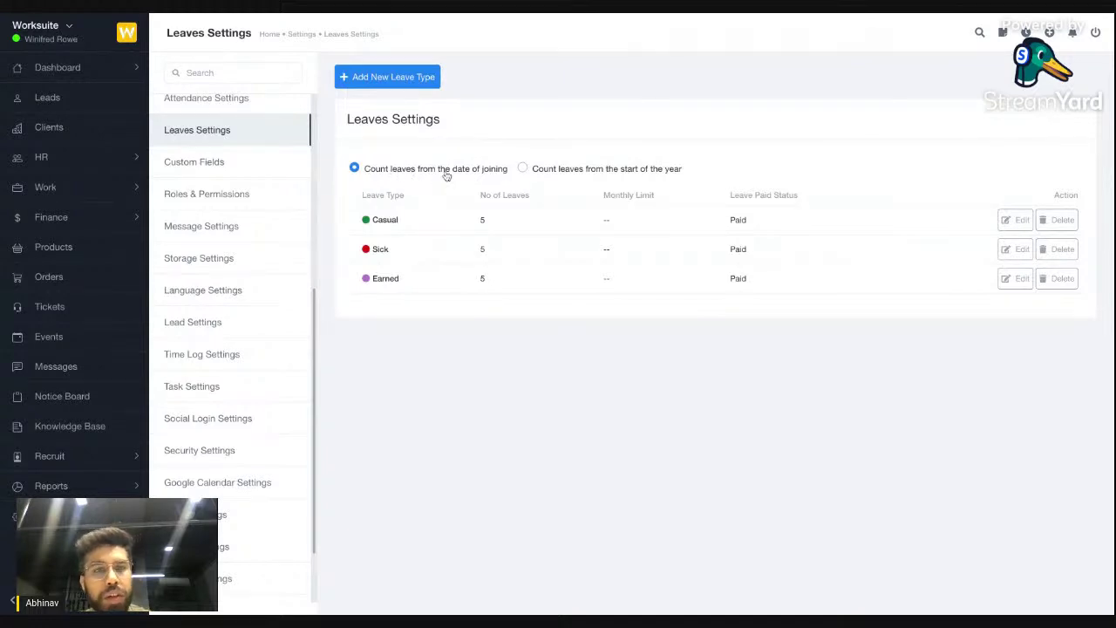
{"action": "left_click", "coordinate": [595, 170]}
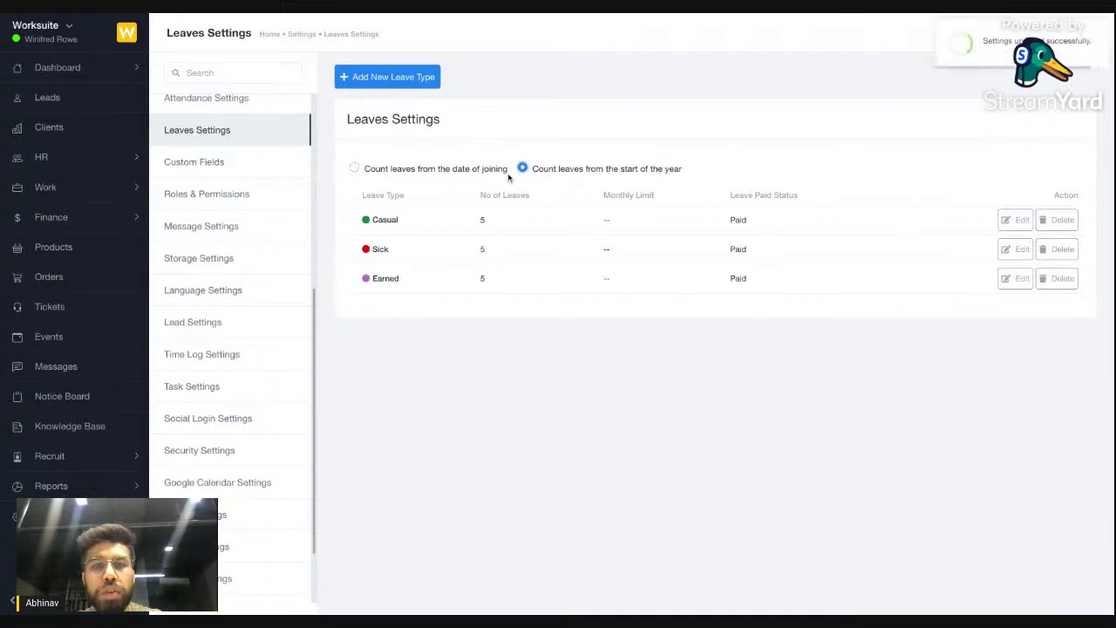
{"action": "left_click", "coordinate": [446, 169]}
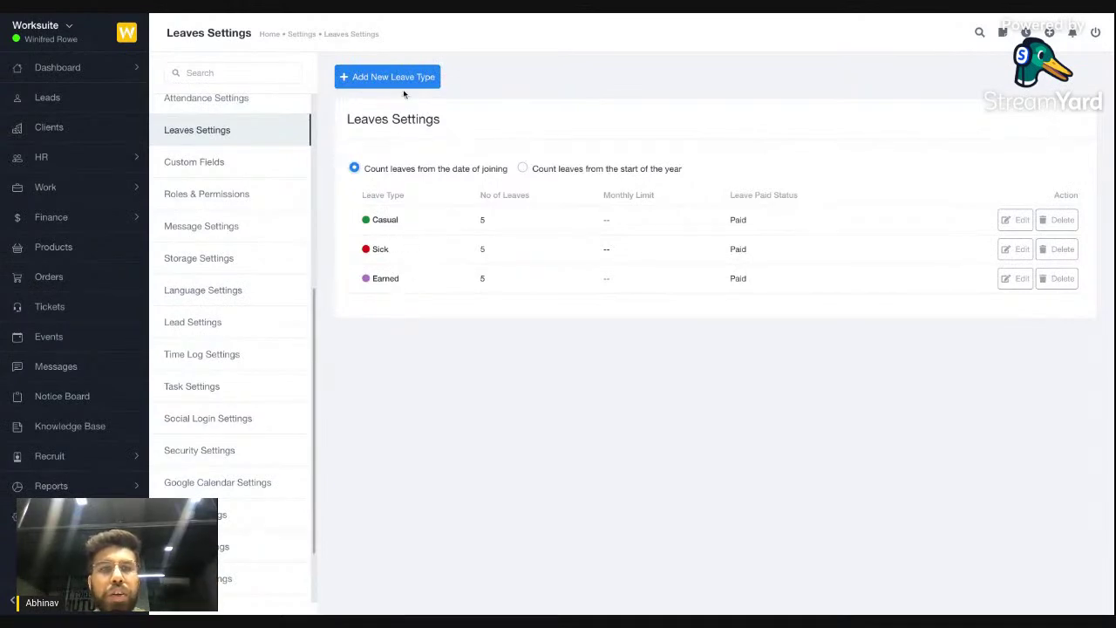
Start a new leave type, check the paid status choices, and enter 5 leaves with a monthly limit of 2
{"action": "left_click", "coordinate": [353, 78]}
{"action": "left_click", "coordinate": [425, 120]}
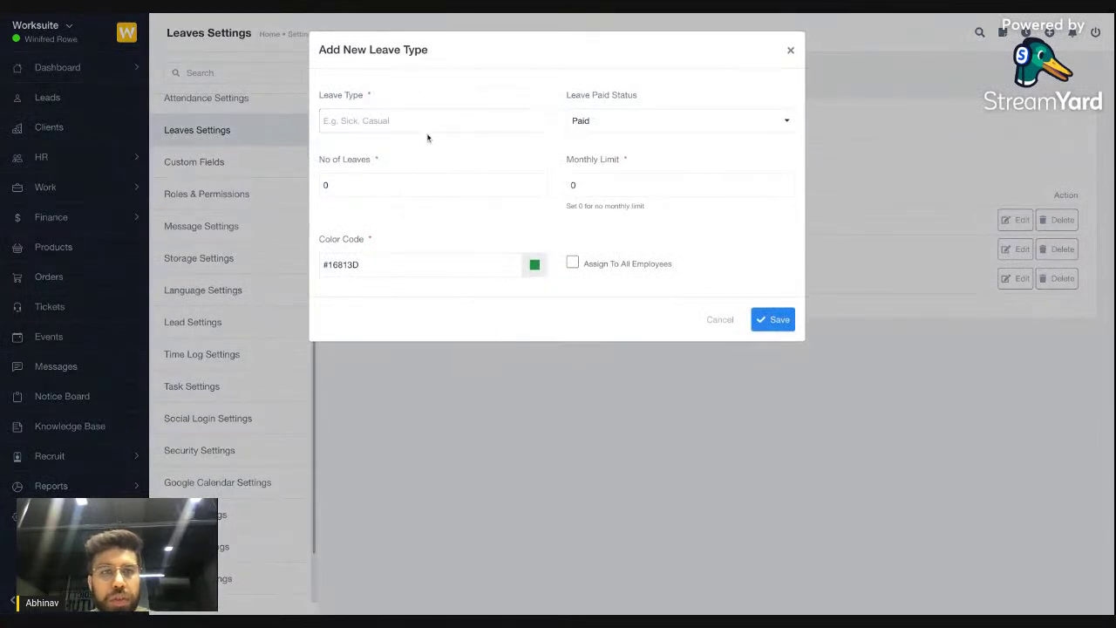
{"action": "left_click", "coordinate": [605, 130]}
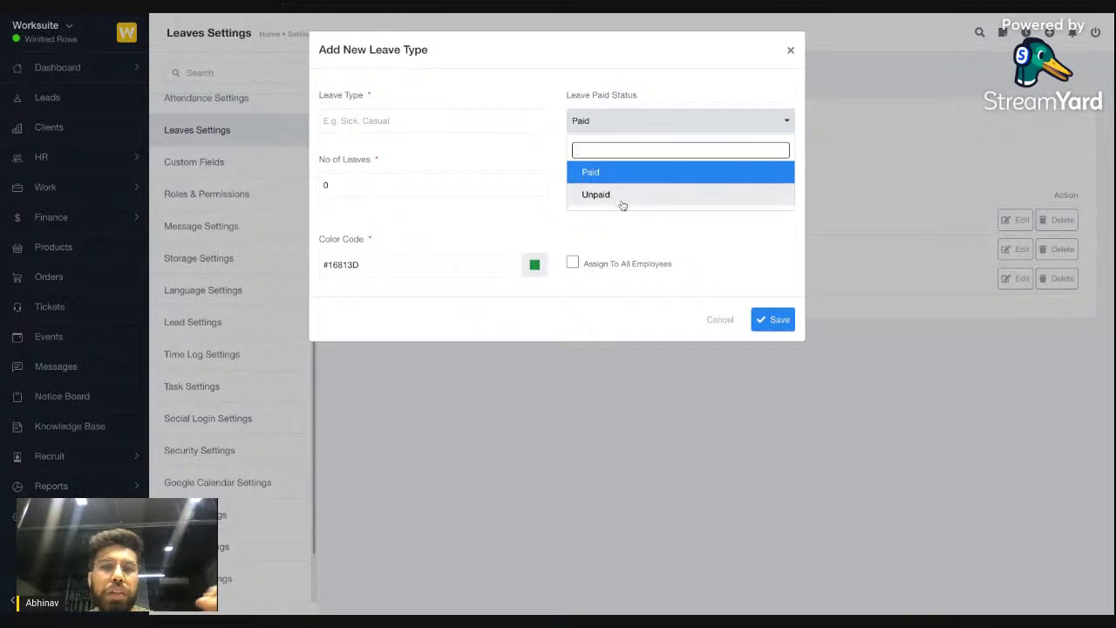
{"action": "left_click", "coordinate": [485, 185]}
{"action": "left_click", "coordinate": [394, 188]}
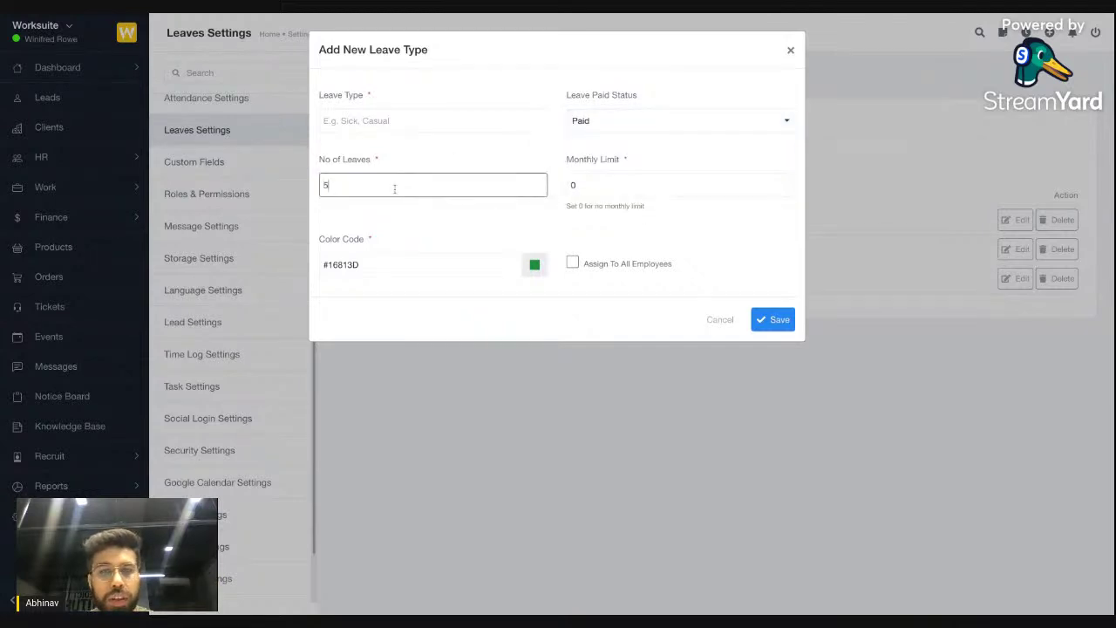
{"action": "left_click", "coordinate": [624, 186]}
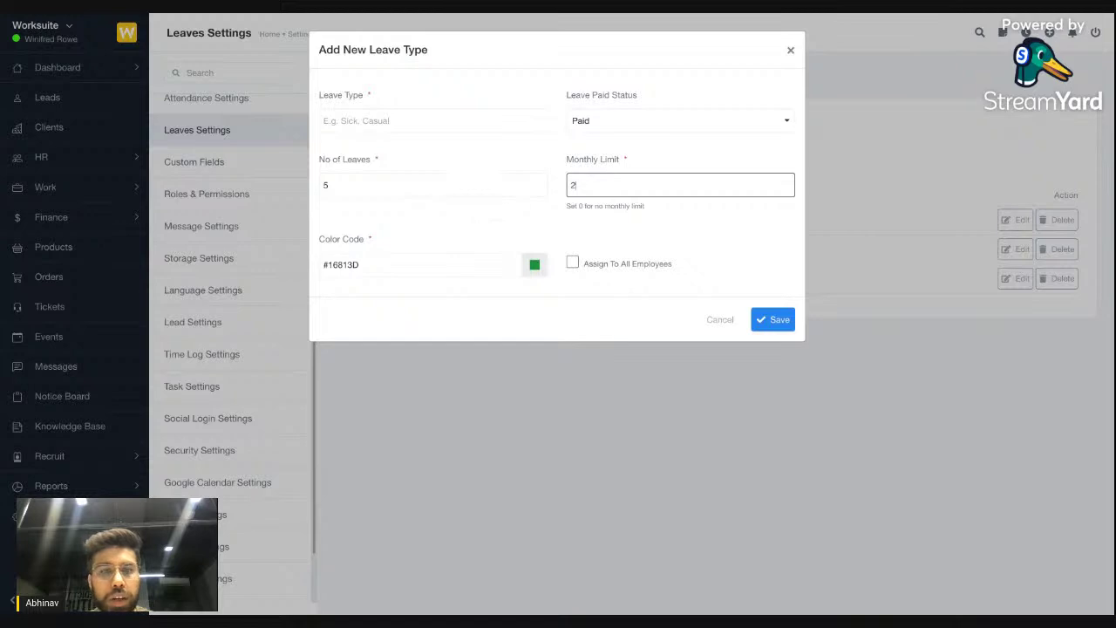
Choose color #4B3DD5 for the new leave type, check the option to assign it to all employees, and discard the form
{"action": "left_click", "coordinate": [531, 263]}
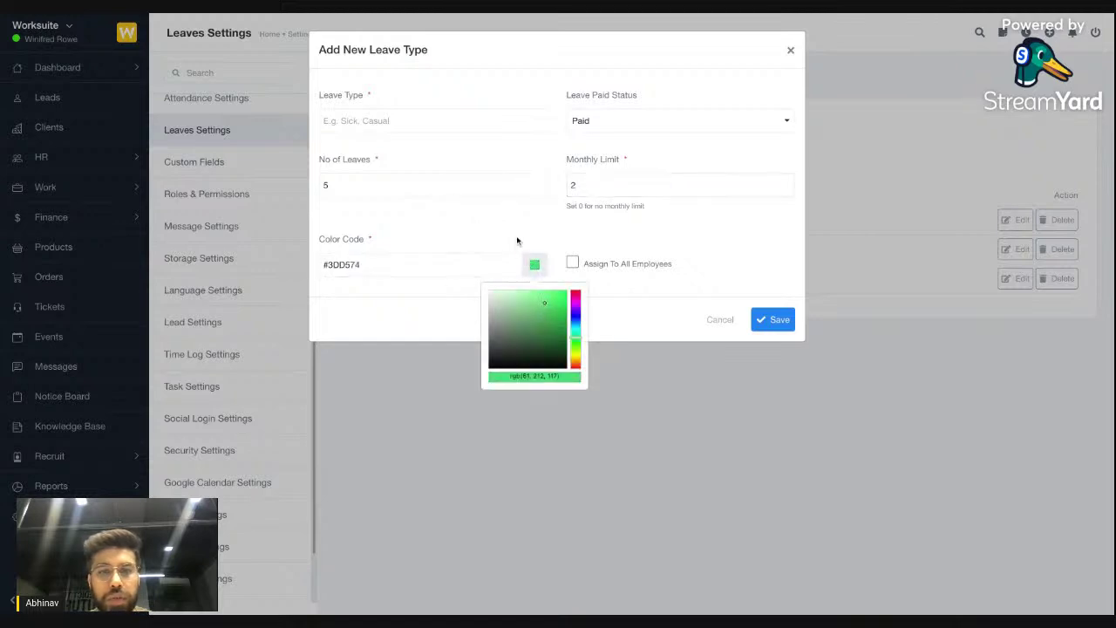
{"action": "left_click_drag", "start_coordinate": [571, 345], "coordinate": [574, 315]}
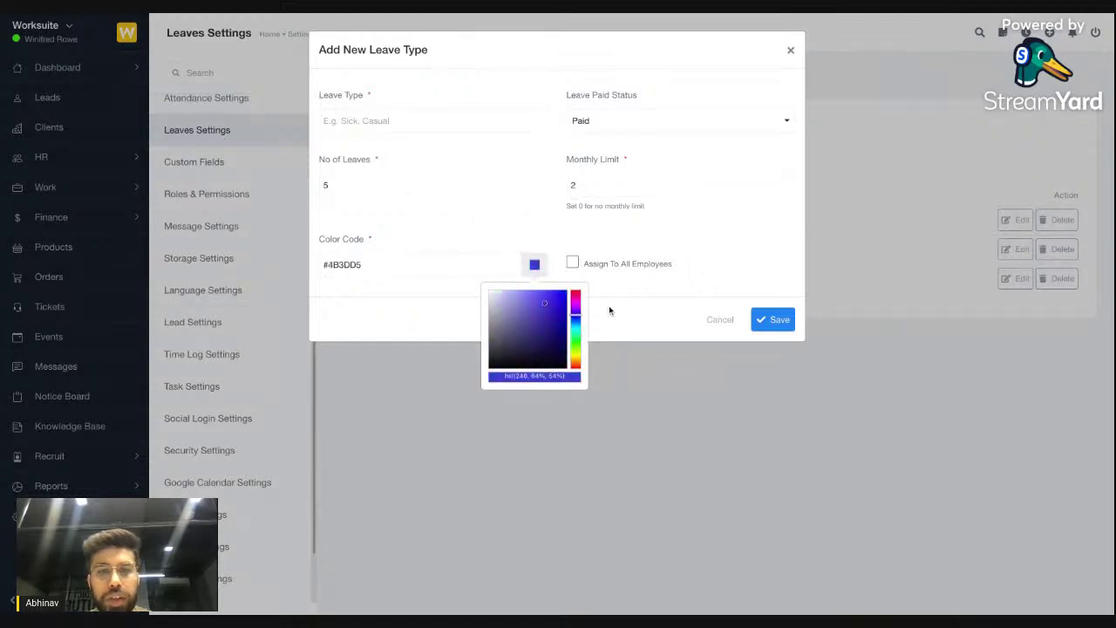
{"action": "left_click", "coordinate": [608, 305]}
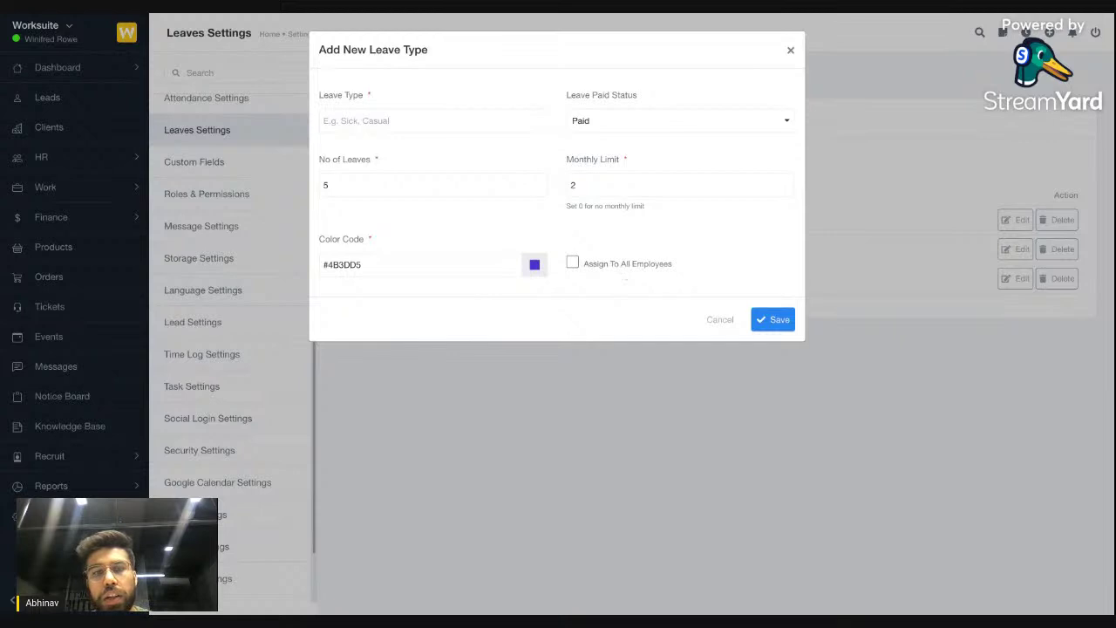
{"action": "left_click", "coordinate": [620, 269]}
{"action": "left_click", "coordinate": [606, 270]}
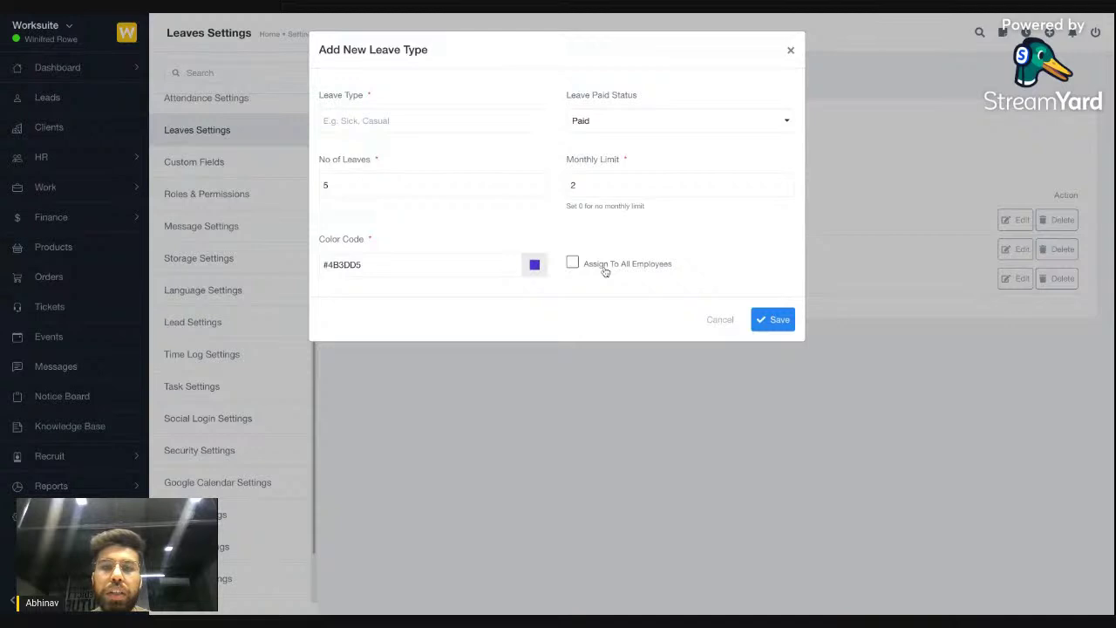
{"action": "left_click", "coordinate": [720, 319]}
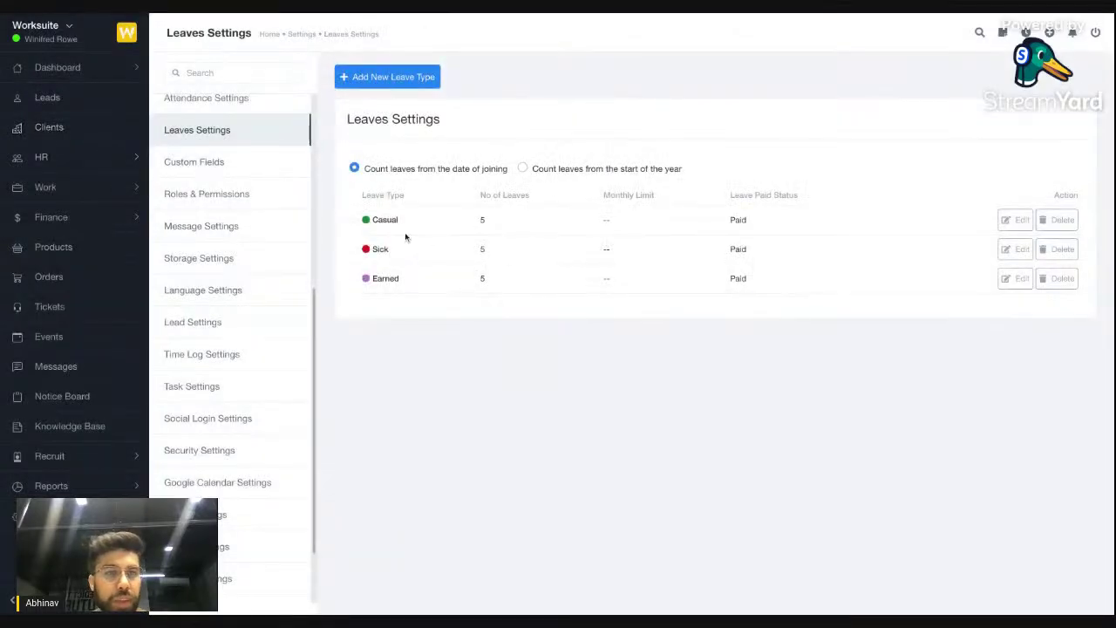
Open the leaves quota of the first employee in the HR employees list
{"action": "left_click", "coordinate": [113, 164]}
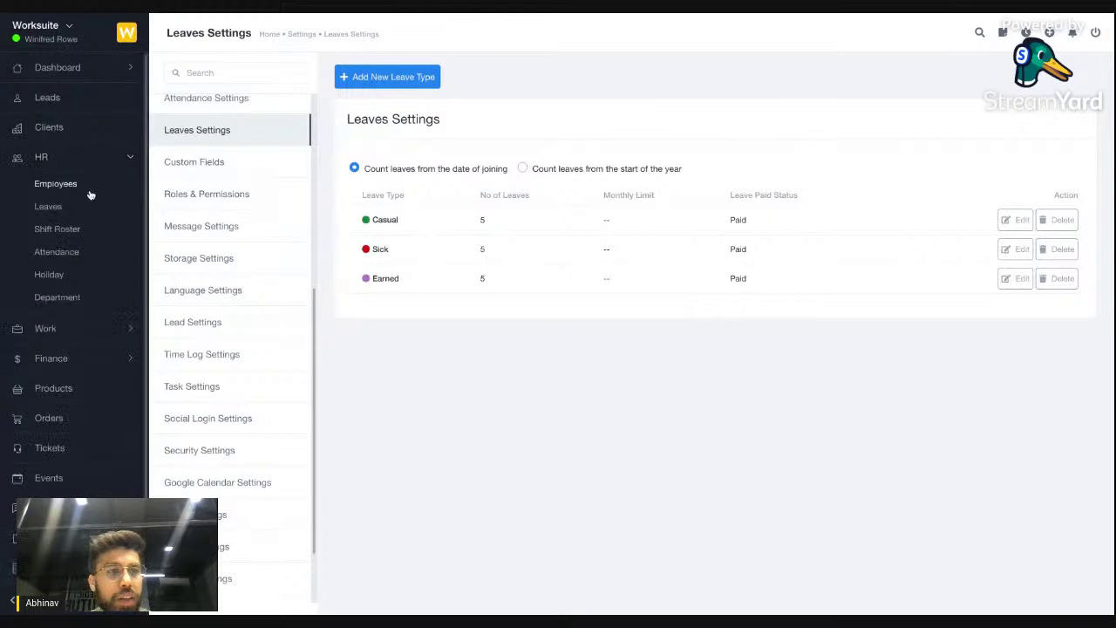
{"action": "left_click", "coordinate": [96, 193]}
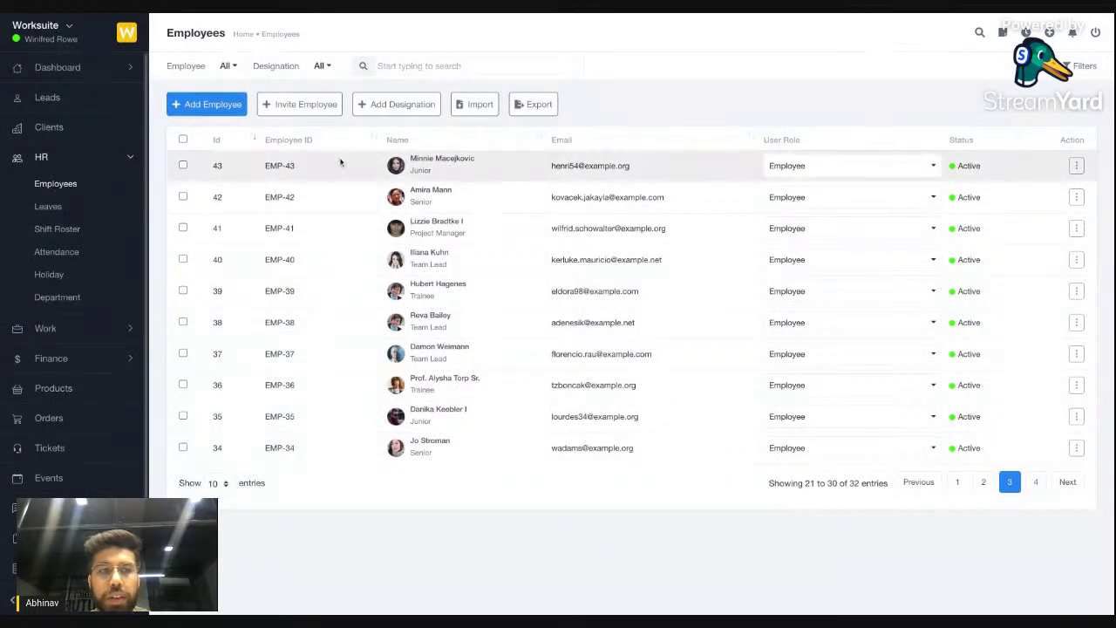
{"action": "left_click", "coordinate": [441, 159]}
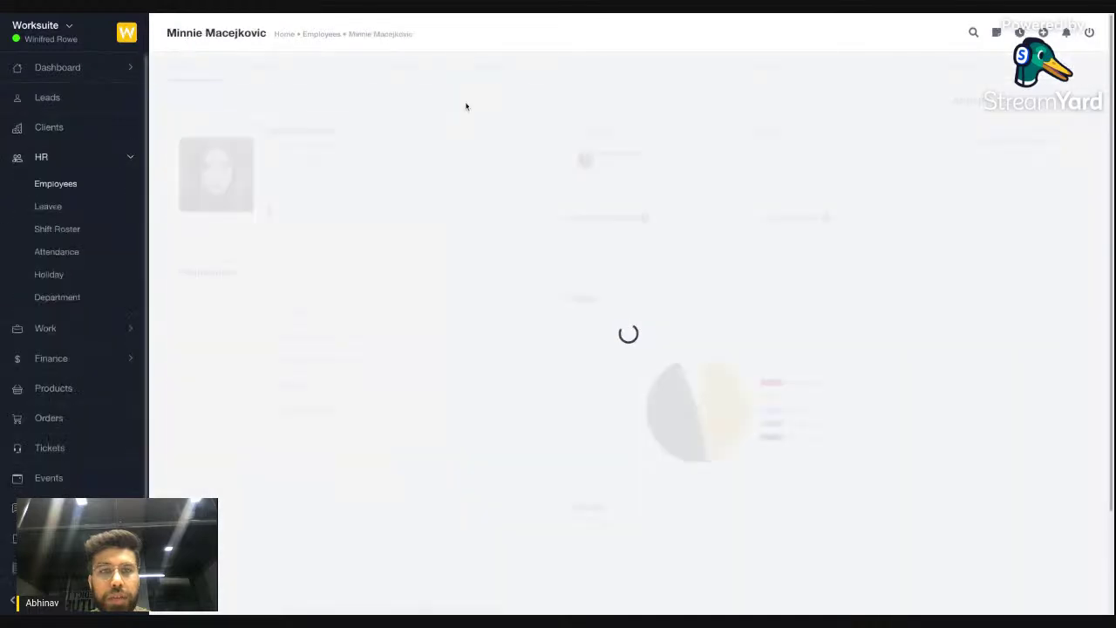
{"action": "left_click", "coordinate": [495, 68]}
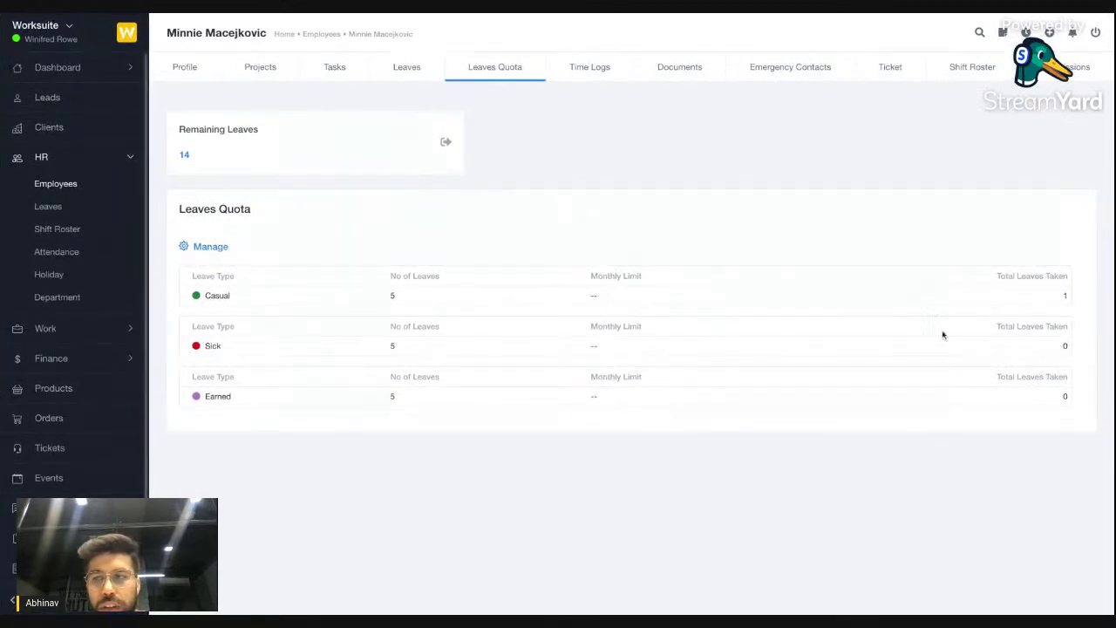
Examine the employee's casual leave allowance, leaves taken, remaining leaves and the option to manage the quota
{"action": "double_click", "coordinate": [391, 296]}
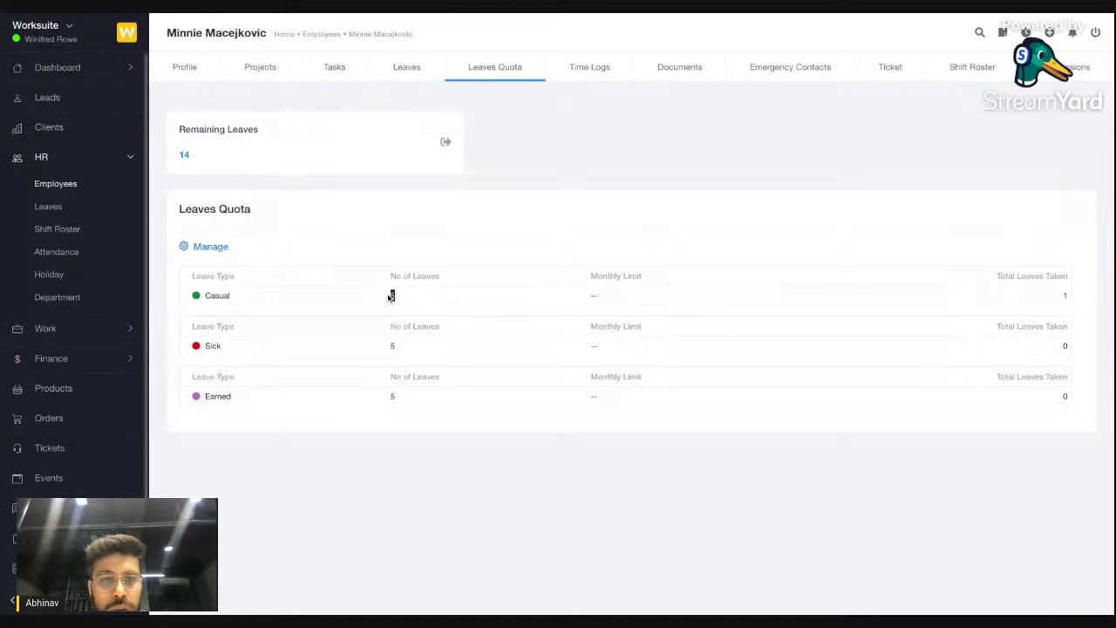
{"action": "left_click", "coordinate": [413, 301]}
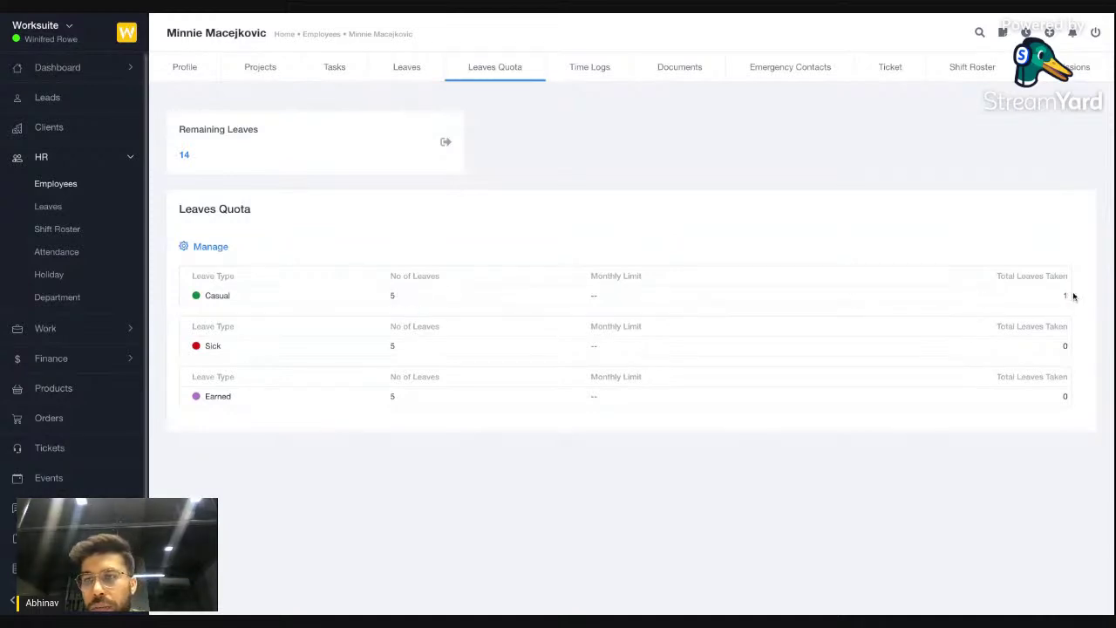
{"action": "double_click", "coordinate": [1064, 295]}
{"action": "left_click", "coordinate": [616, 216]}
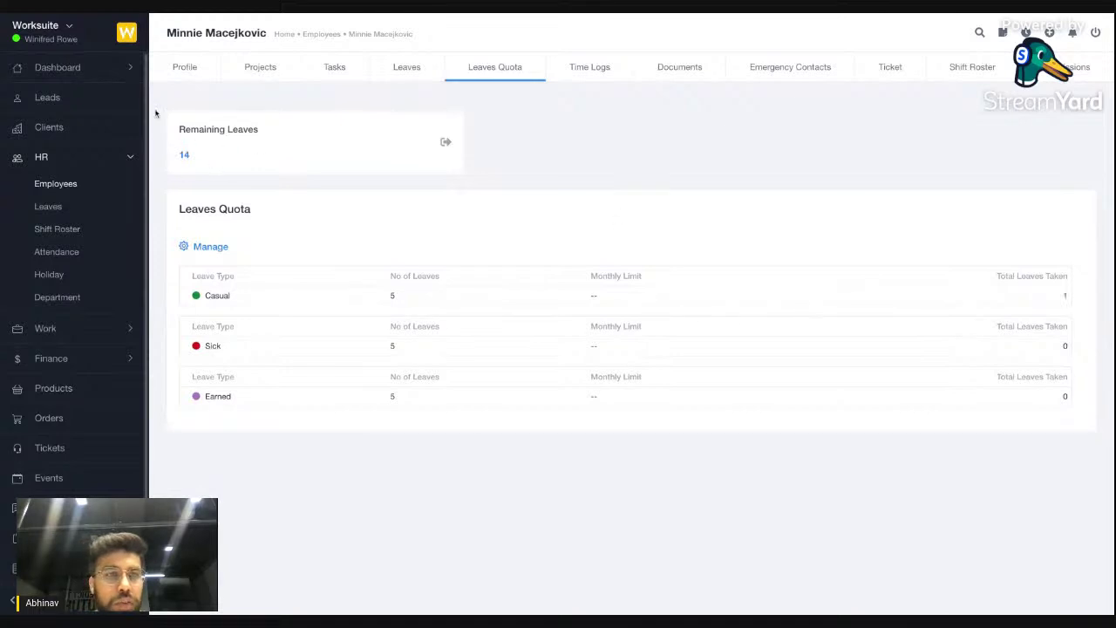
{"action": "double_click", "coordinate": [184, 155]}
{"action": "left_click", "coordinate": [280, 162]}
{"action": "double_click", "coordinate": [213, 248]}
{"action": "left_click", "coordinate": [371, 265]}
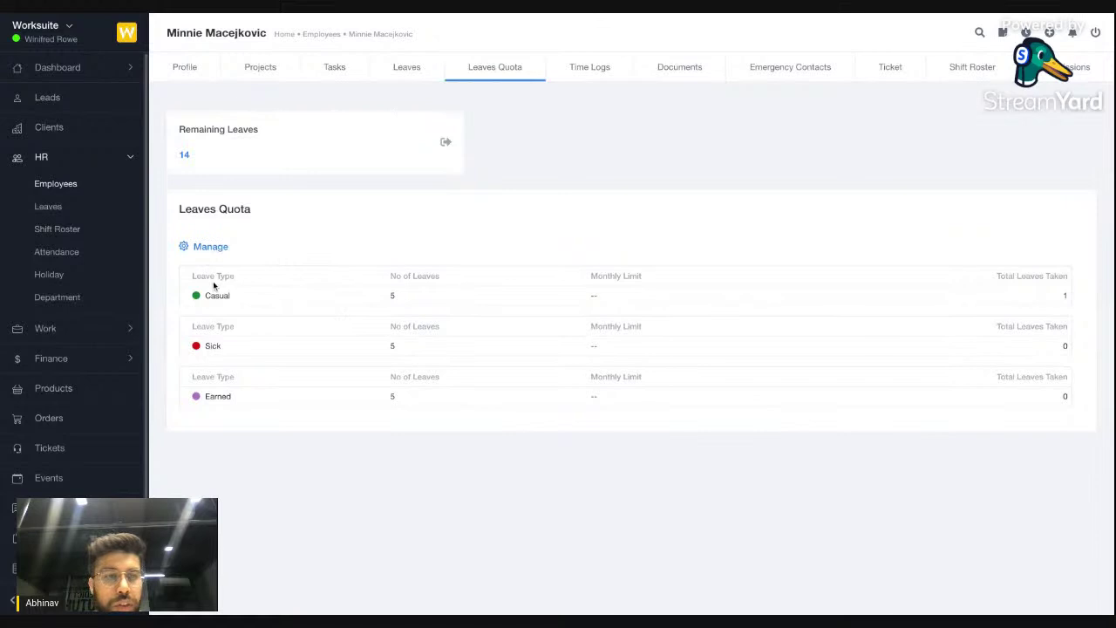
Set the employee's casual leave quota to 8 and save it
{"action": "left_click", "coordinate": [206, 248]}
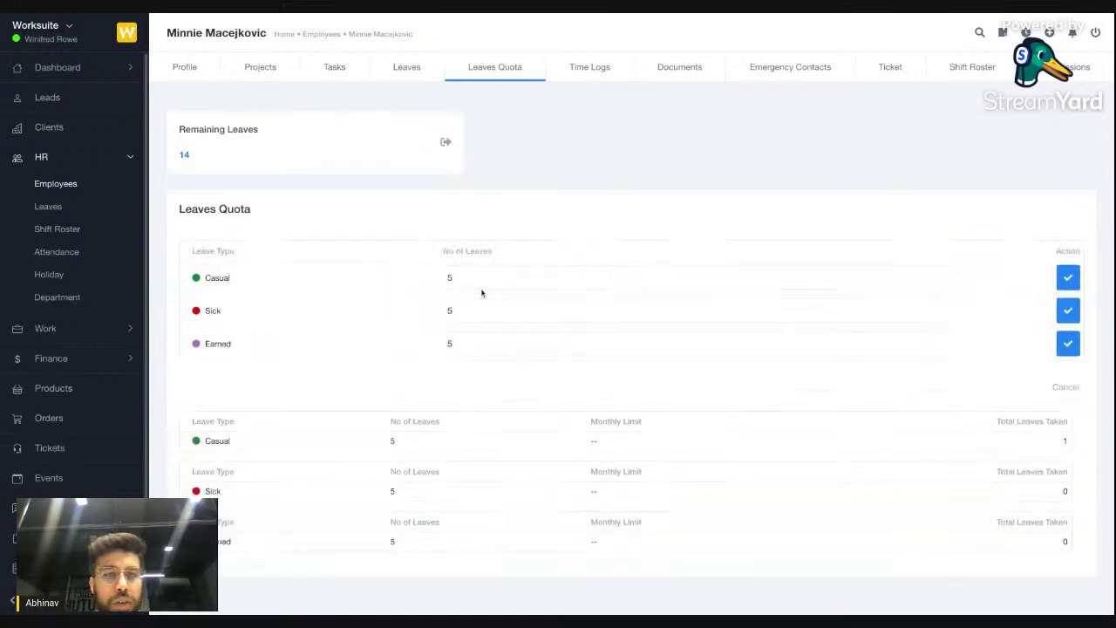
{"action": "left_click", "coordinate": [554, 279]}
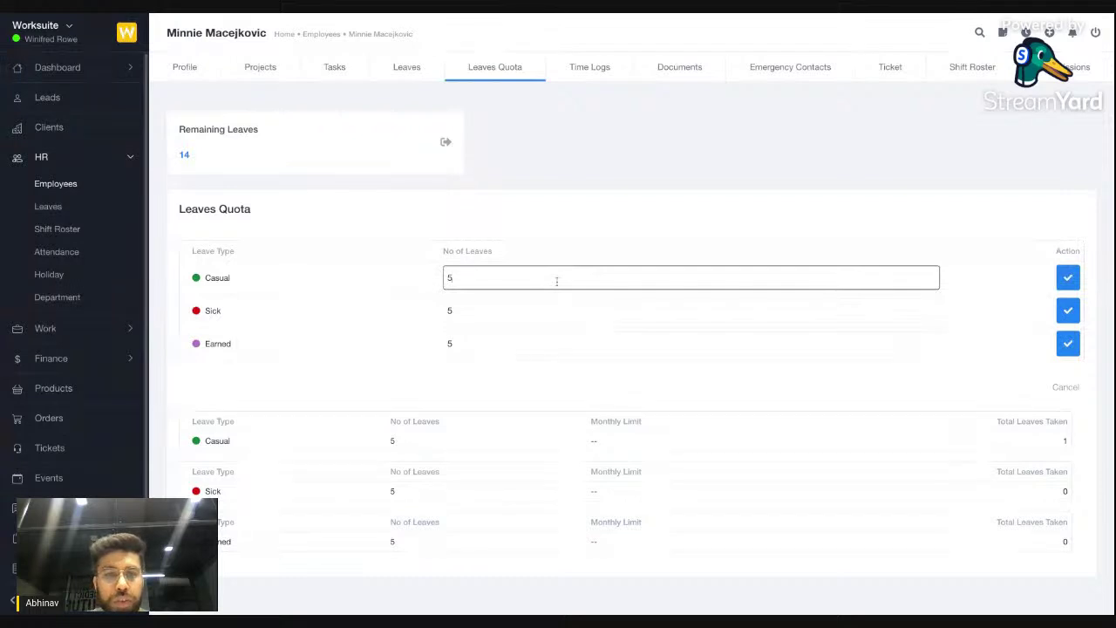
{"action": "key", "text": "BackSpace"}
{"action": "type", "text": "8"}
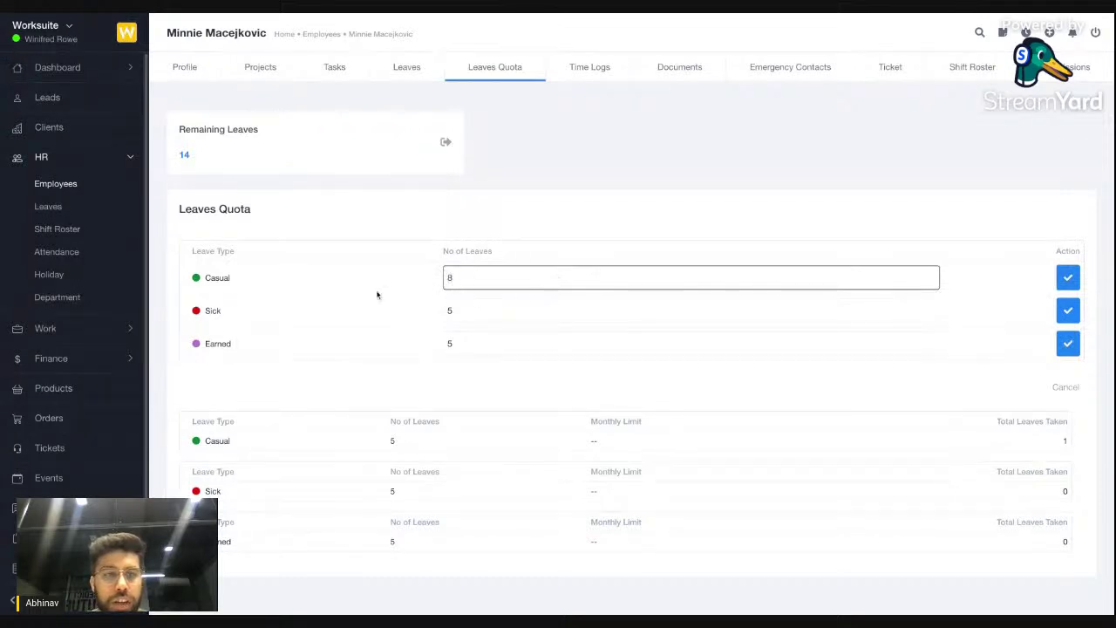
{"action": "left_click", "coordinate": [1067, 277]}
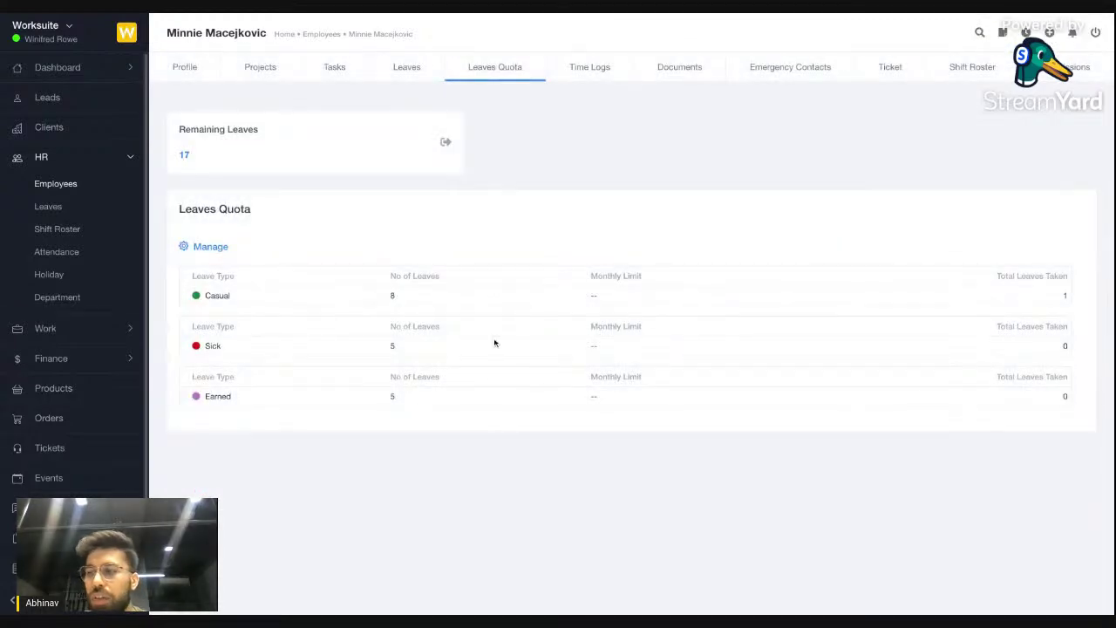
Start a new leave from the HR leaves list, choose the Sick leave type and check the status choices
{"action": "left_click", "coordinate": [54, 209]}
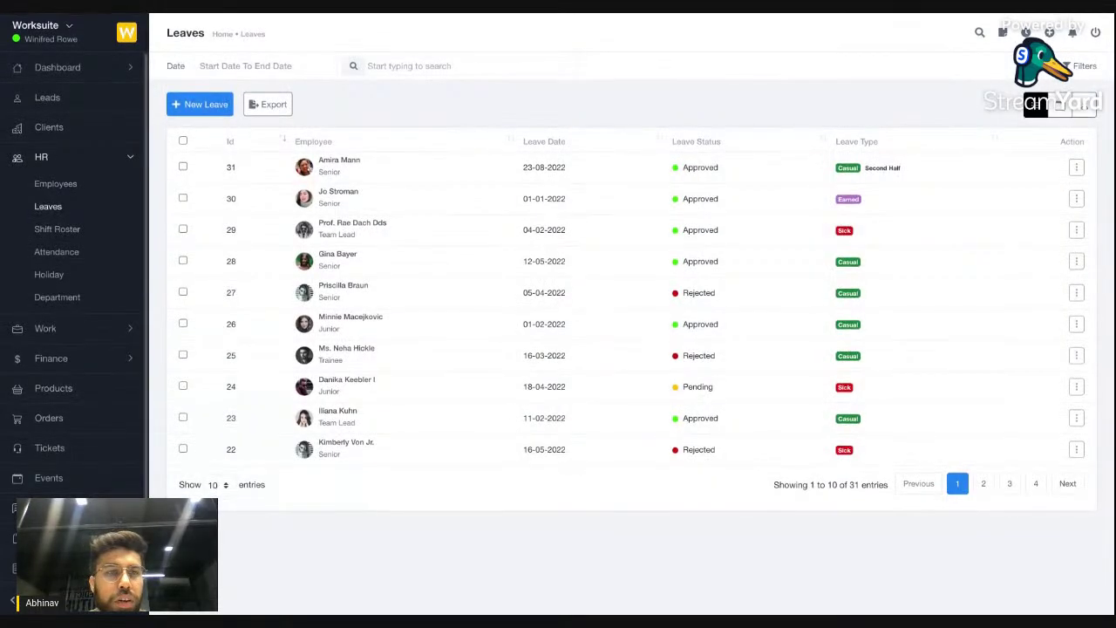
{"action": "left_click", "coordinate": [209, 107]}
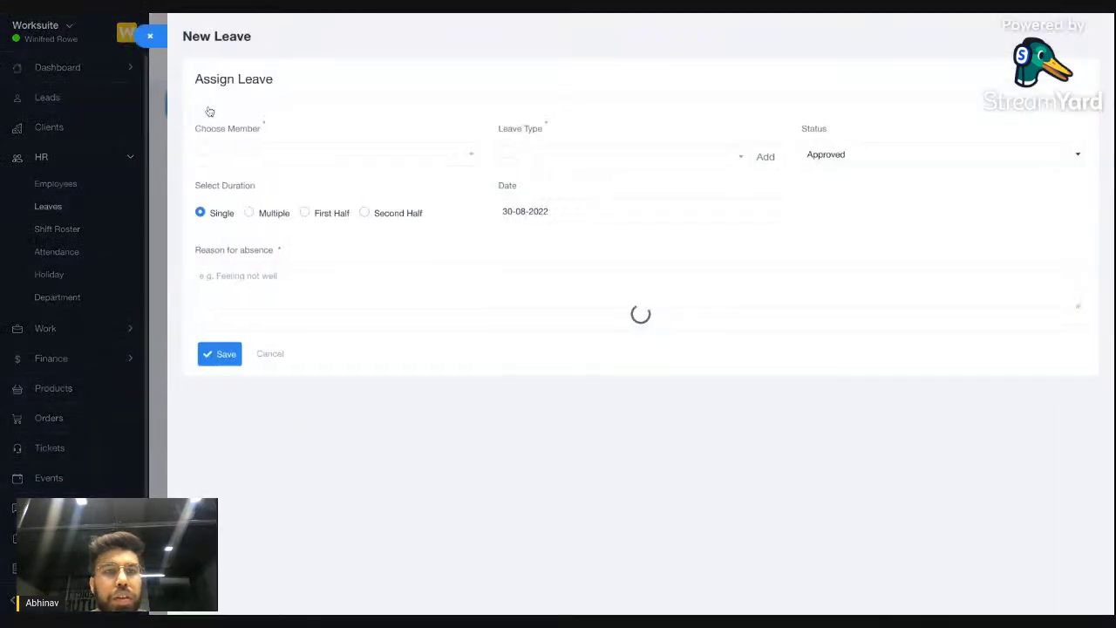
{"action": "left_click", "coordinate": [534, 164]}
{"action": "left_click", "coordinate": [551, 252]}
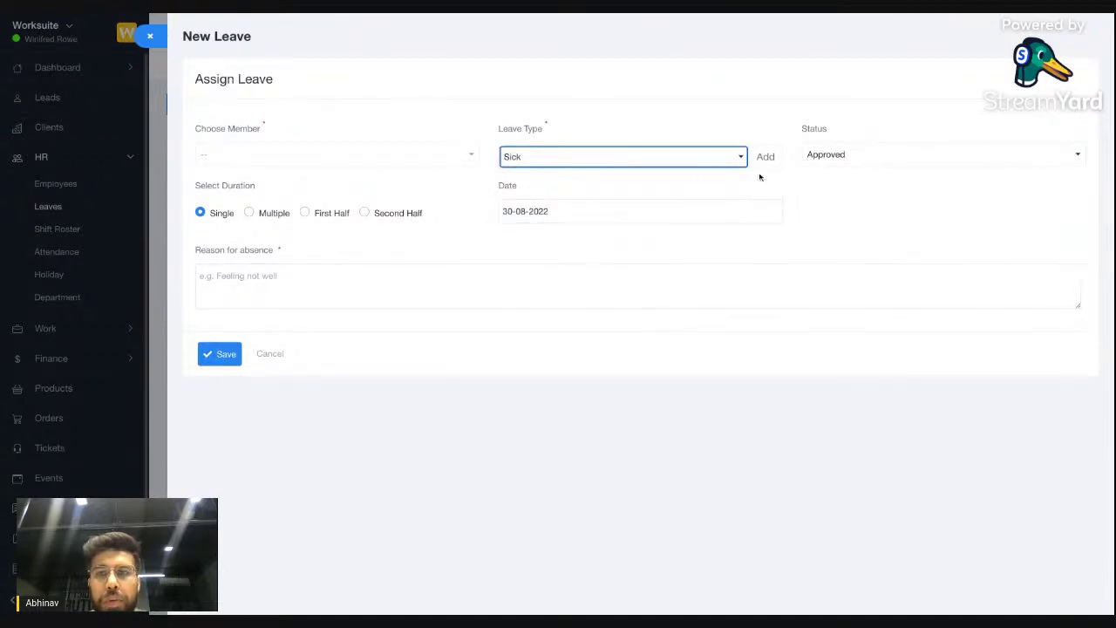
{"action": "left_click", "coordinate": [869, 164]}
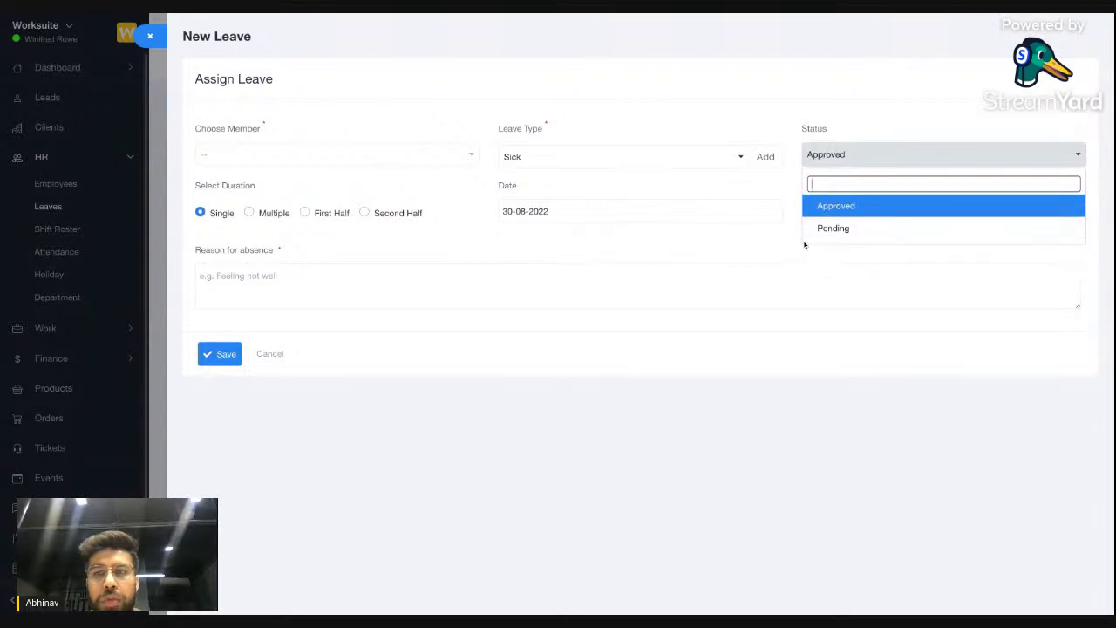
{"action": "left_click", "coordinate": [795, 248]}
{"action": "left_click", "coordinate": [835, 155]}
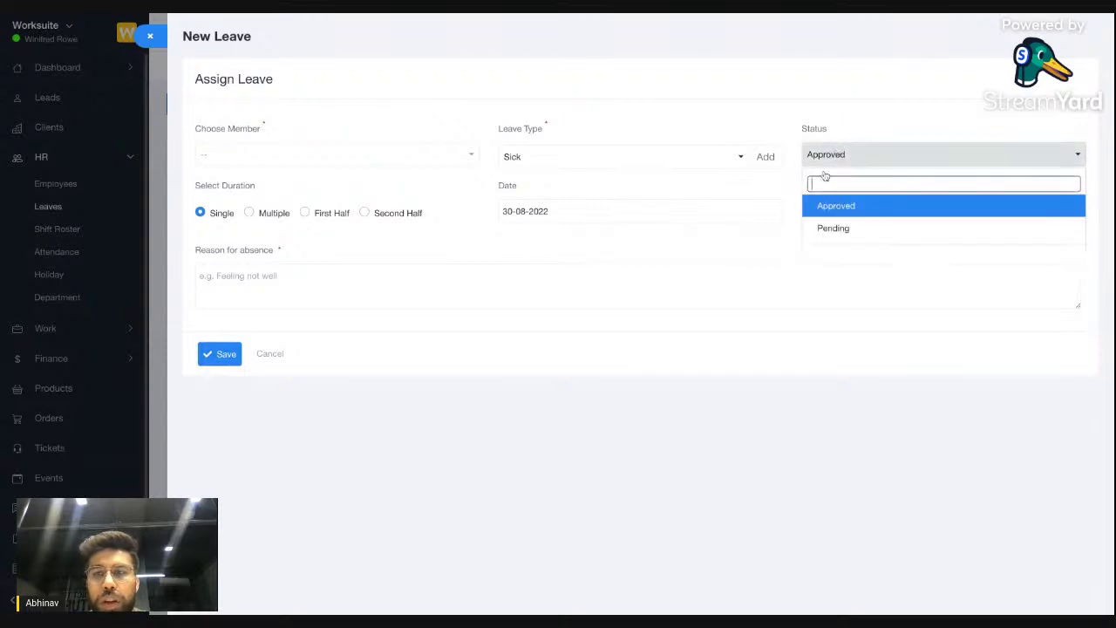
{"action": "left_click", "coordinate": [663, 246]}
Try the leave duration options, ending on Second Half, enter "zxadc" as the reason for absence and close the form unsaved
{"action": "left_click", "coordinate": [249, 213]}
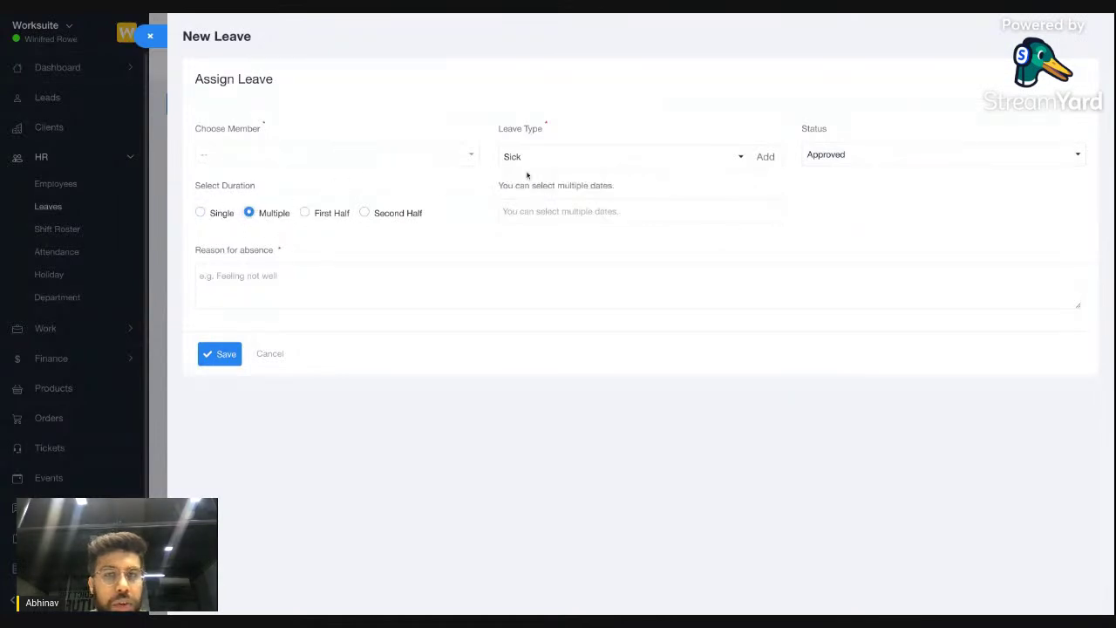
{"action": "left_click", "coordinate": [225, 218]}
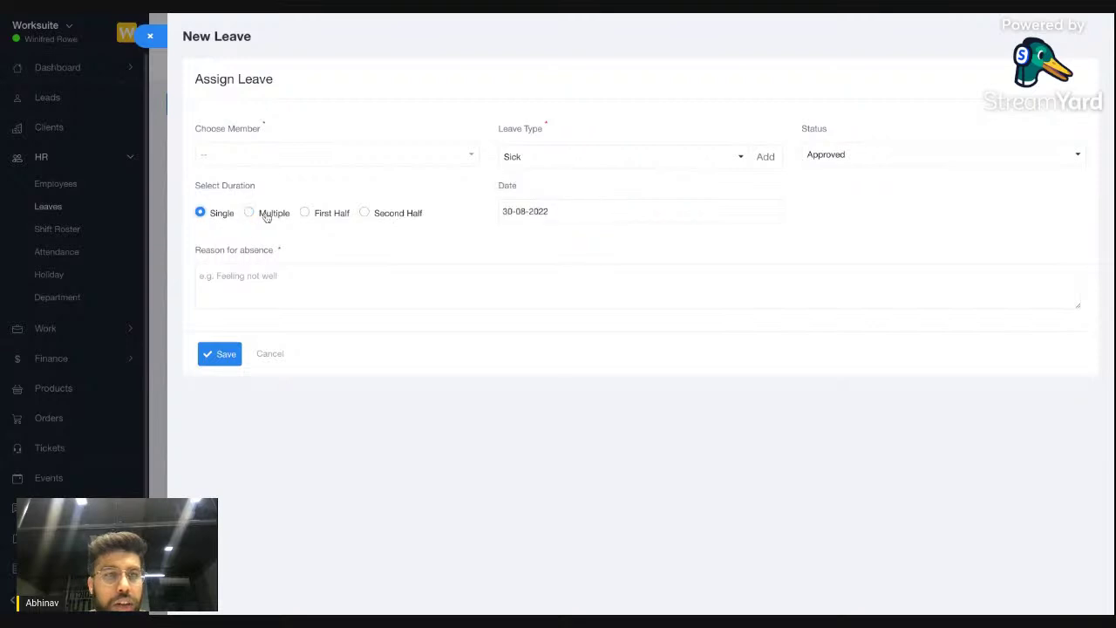
{"action": "left_click", "coordinate": [267, 218]}
{"action": "left_click", "coordinate": [339, 217]}
{"action": "left_click", "coordinate": [396, 217]}
{"action": "left_click", "coordinate": [342, 283]}
{"action": "type", "text": "zxadc"}
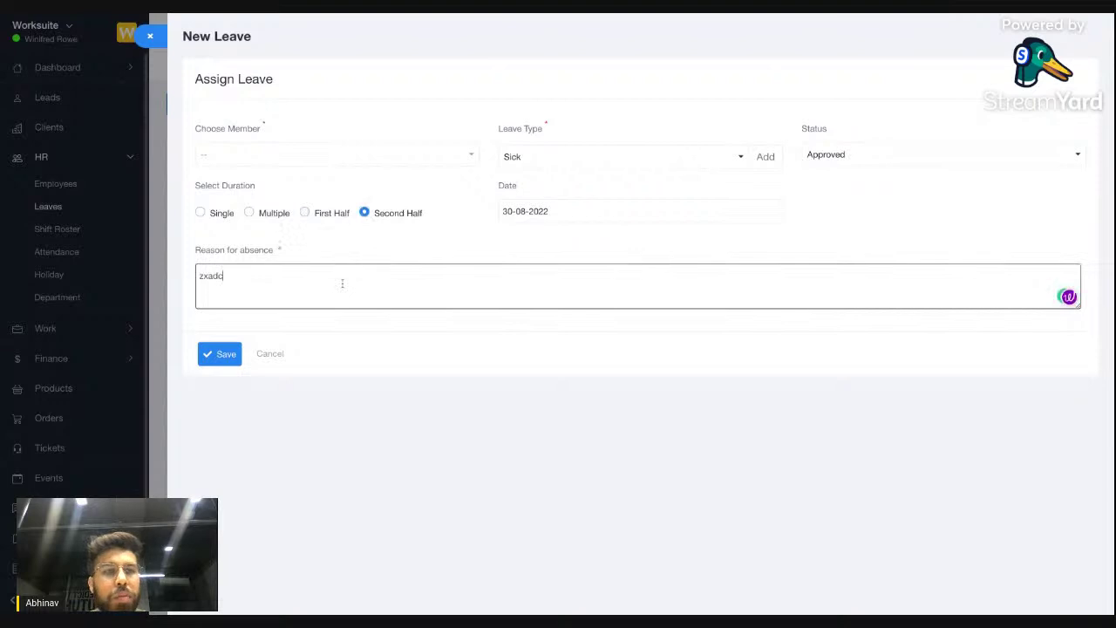
{"action": "left_click", "coordinate": [91, 248]}
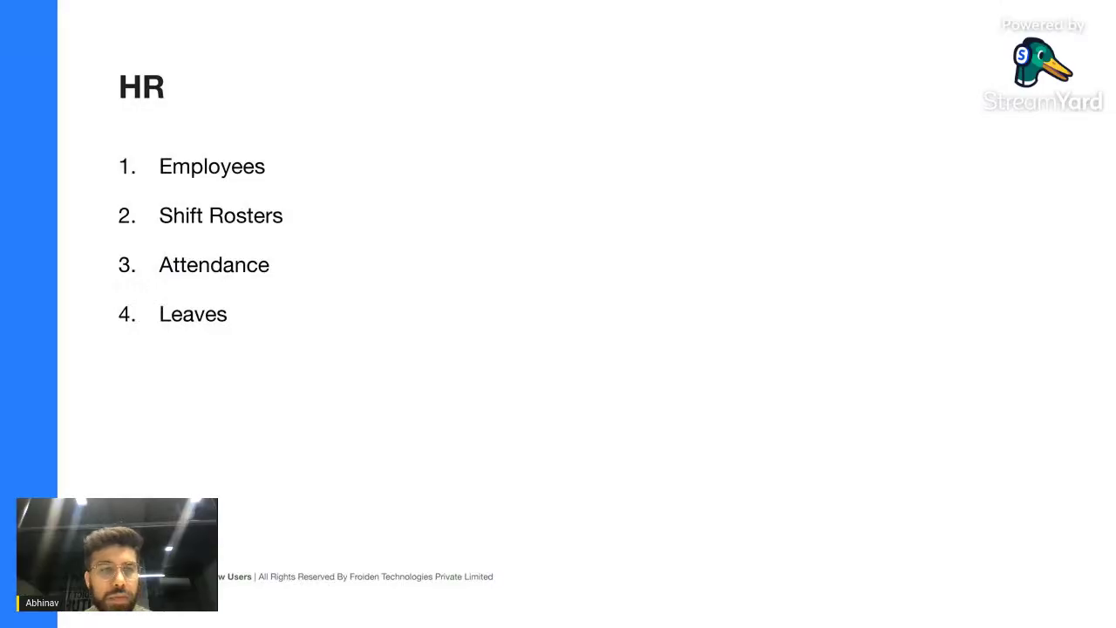
{"action": "key", "text": "Right"}
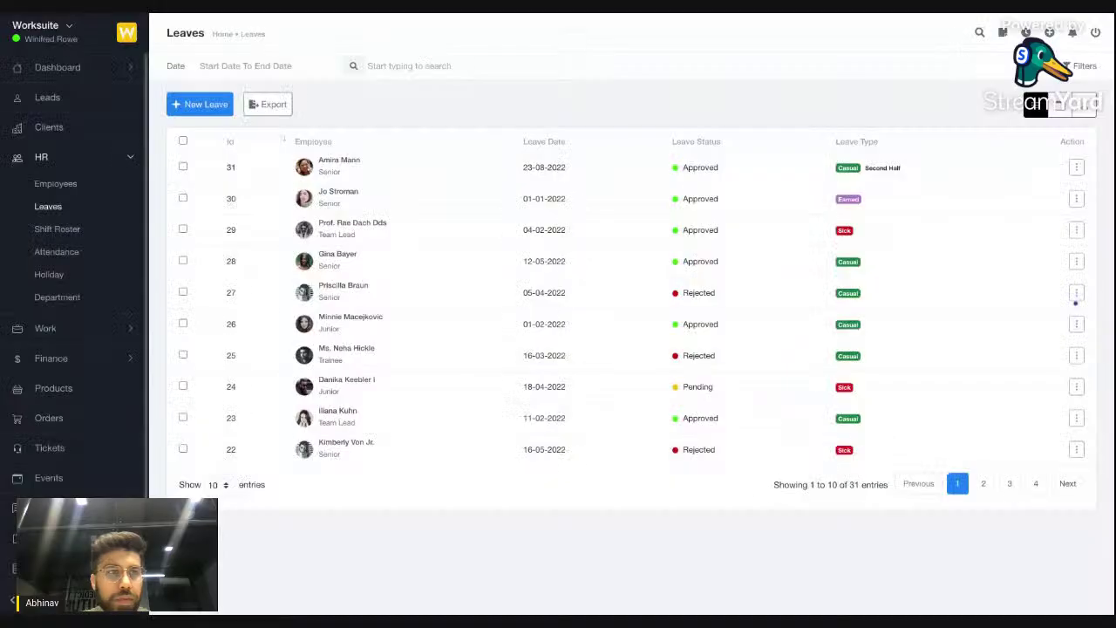
View the proposals list and the estimates list in the Finance section
{"action": "left_click", "coordinate": [97, 358]}
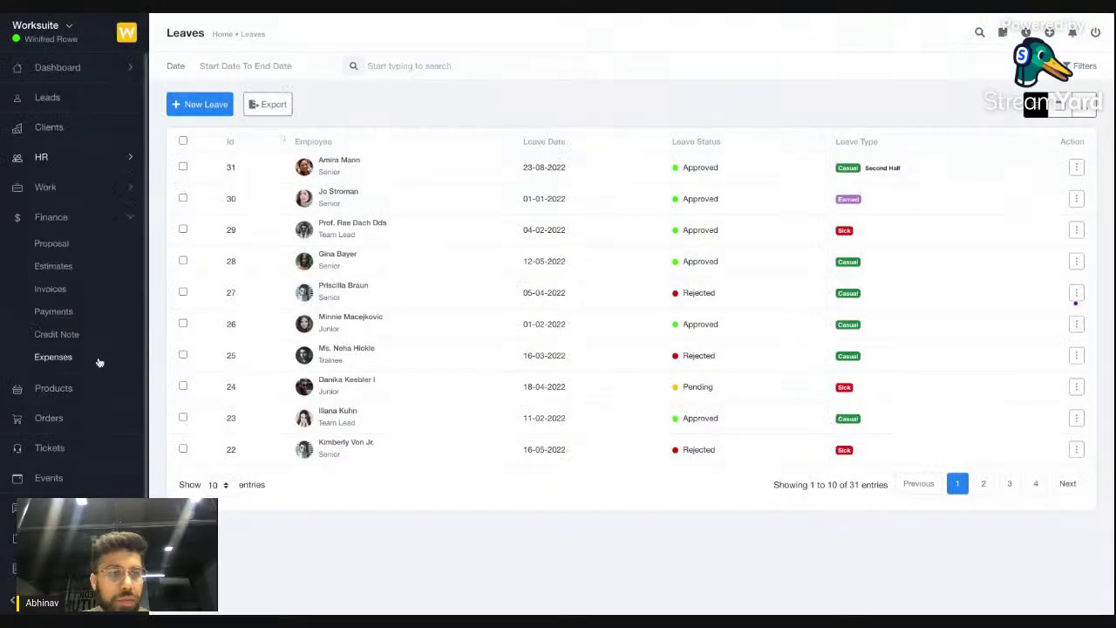
{"action": "left_click", "coordinate": [76, 253]}
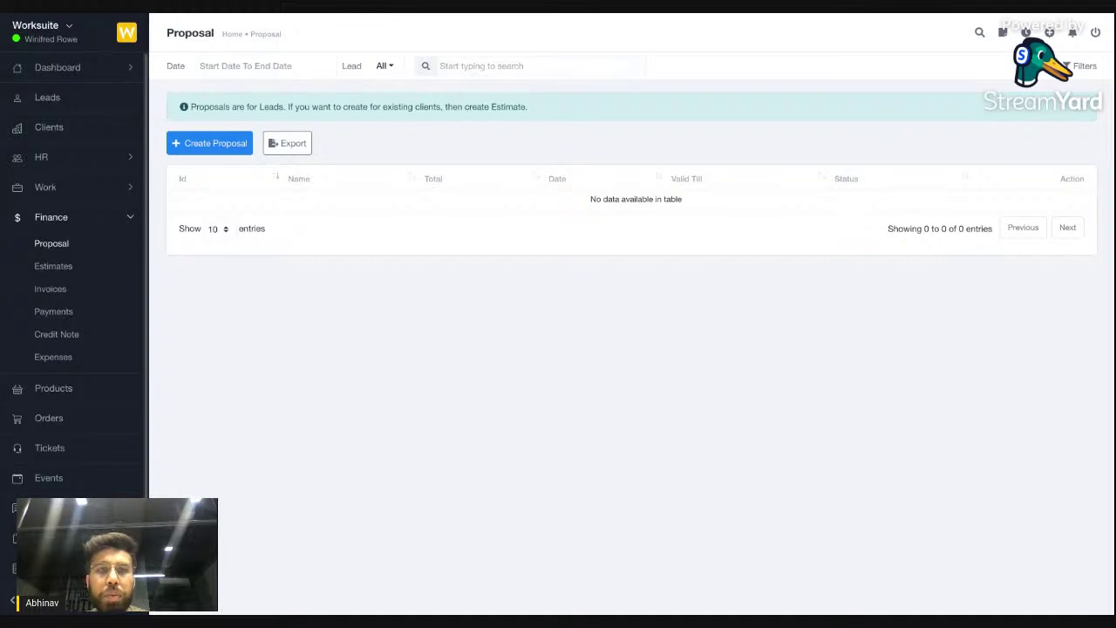
{"action": "left_click", "coordinate": [40, 267]}
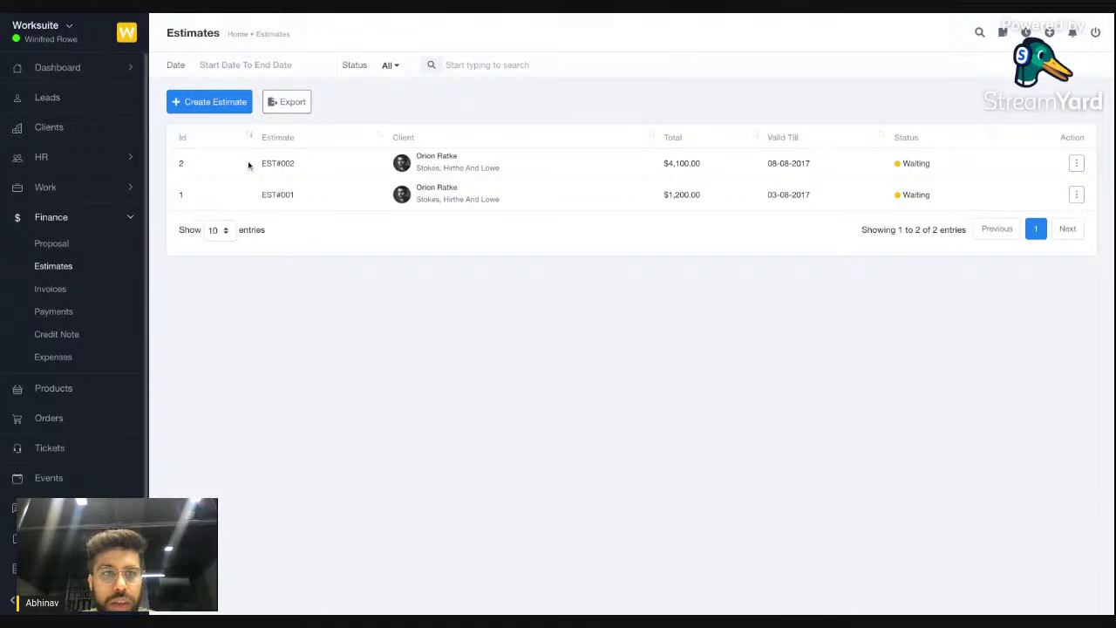
Start a new estimate, keep its validity date, and select the client from Jerde, Willms And Kuhn
{"action": "left_click", "coordinate": [220, 110]}
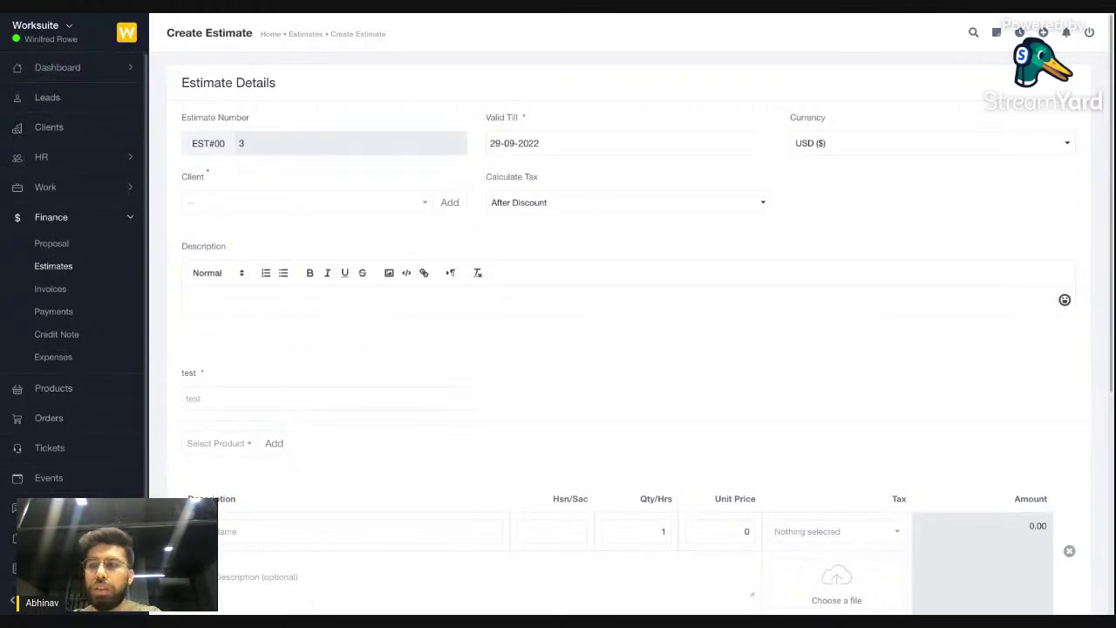
{"action": "left_click", "coordinate": [613, 144]}
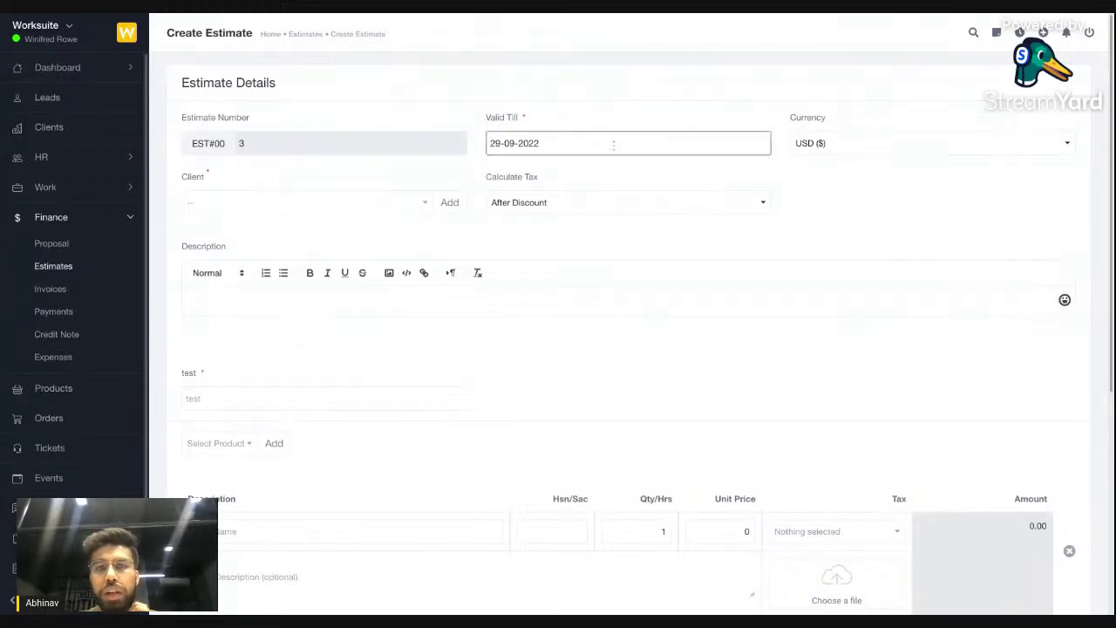
{"action": "left_click", "coordinate": [349, 209]}
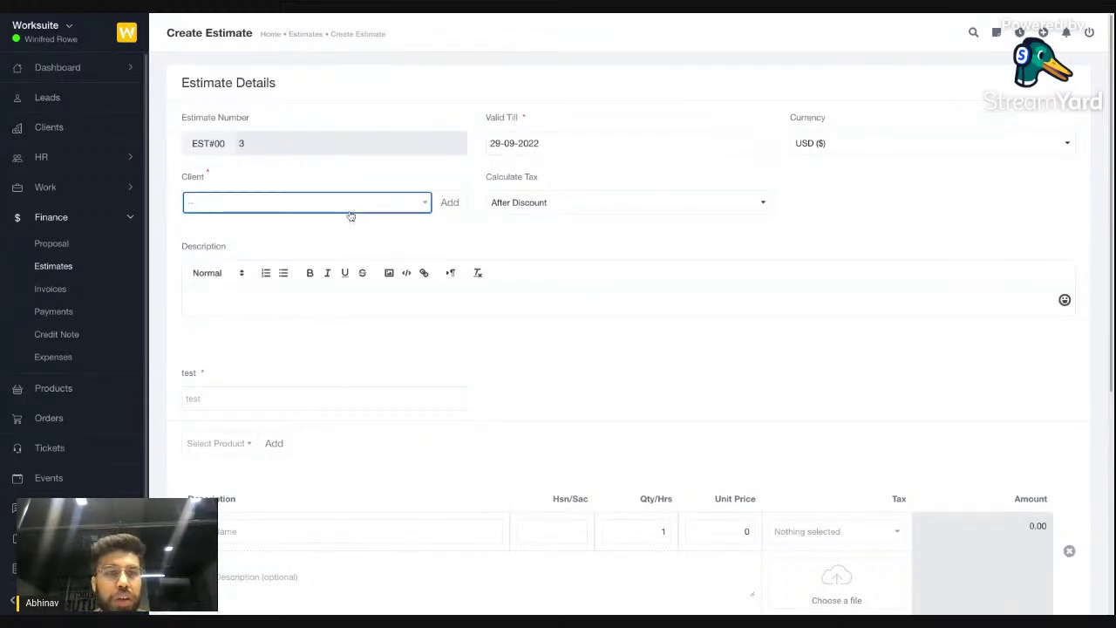
{"action": "left_click", "coordinate": [352, 325]}
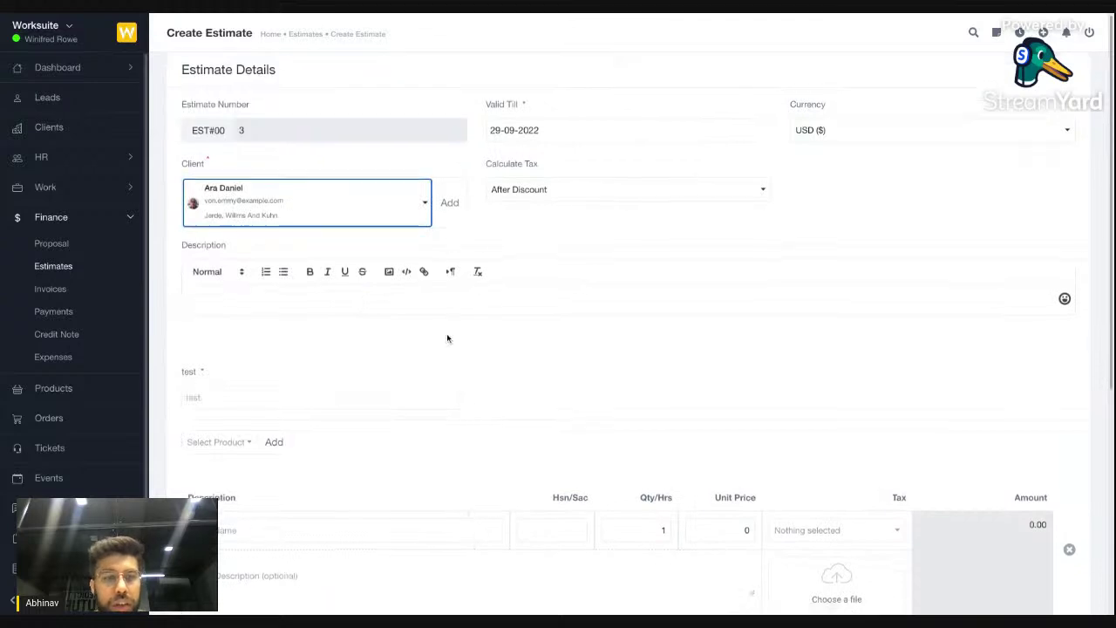
Add the Web Installation product to the estimate, remove the empty item row and check the save options
{"action": "scroll", "coordinate": [448, 338], "scroll_direction": "down", "scroll_amount": 2}
{"action": "scroll", "coordinate": [380, 346], "scroll_direction": "down", "scroll_amount": 3}
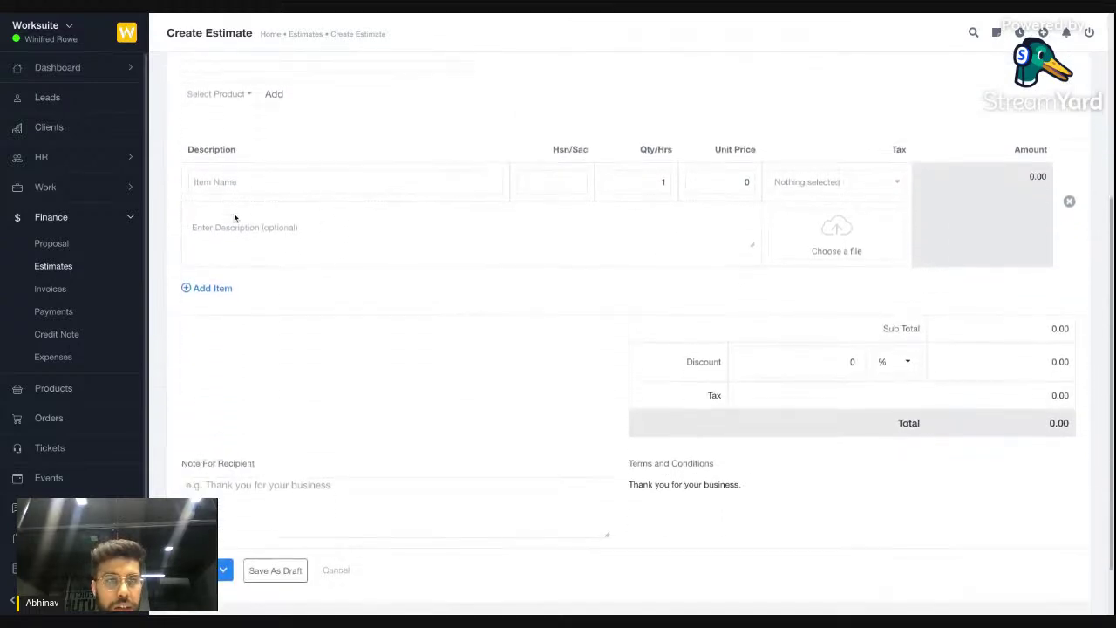
{"action": "left_click", "coordinate": [236, 93]}
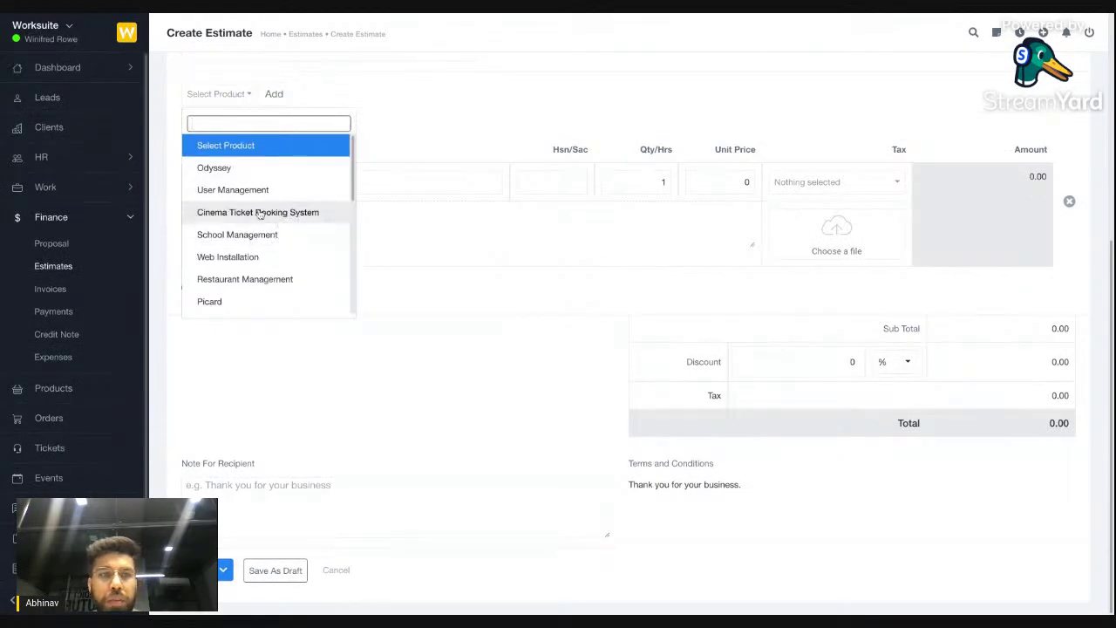
{"action": "left_click", "coordinate": [257, 258]}
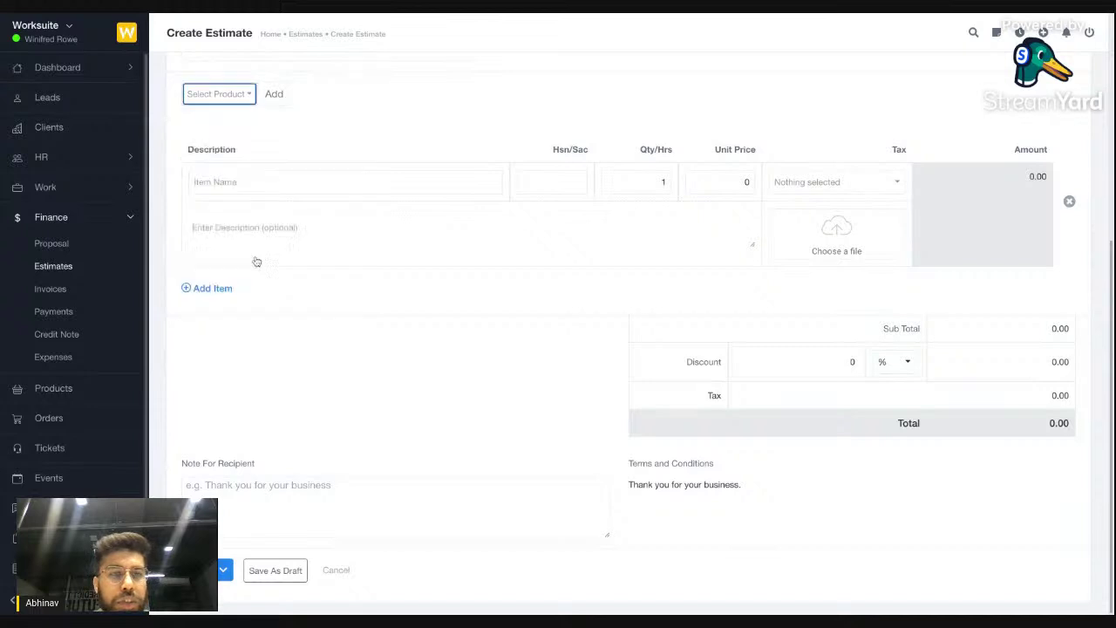
{"action": "left_click", "coordinate": [1071, 202]}
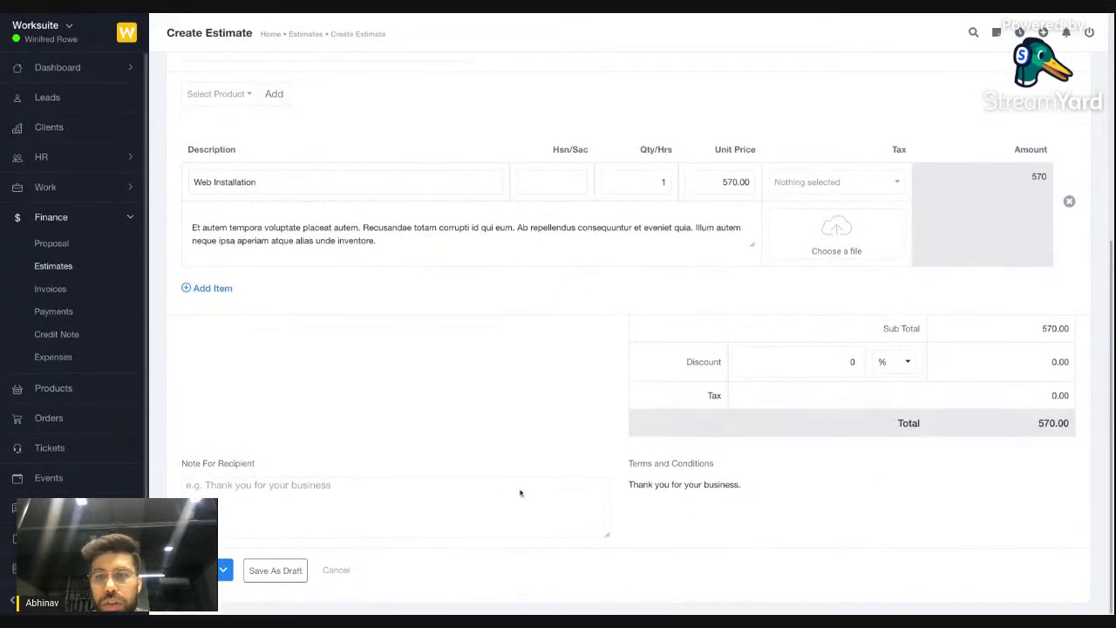
{"action": "left_click", "coordinate": [224, 570]}
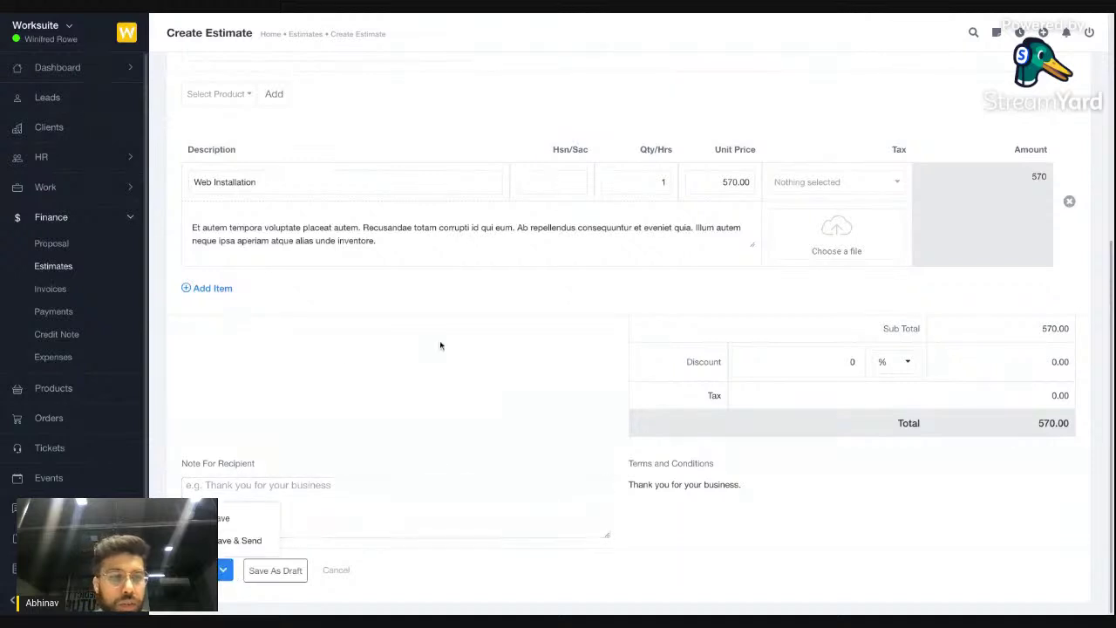
From the estimates list, open estimate EST#002, check its available actions and return to the list
{"action": "left_click", "coordinate": [63, 269]}
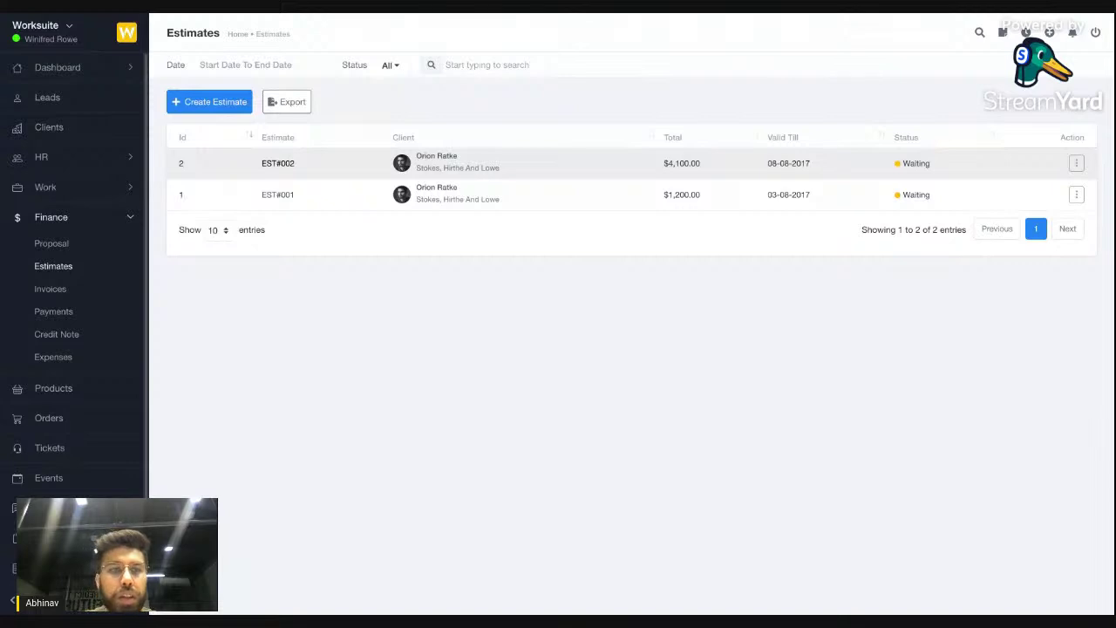
{"action": "left_click", "coordinate": [277, 163]}
{"action": "scroll", "coordinate": [628, 332], "scroll_direction": "down", "scroll_amount": 2}
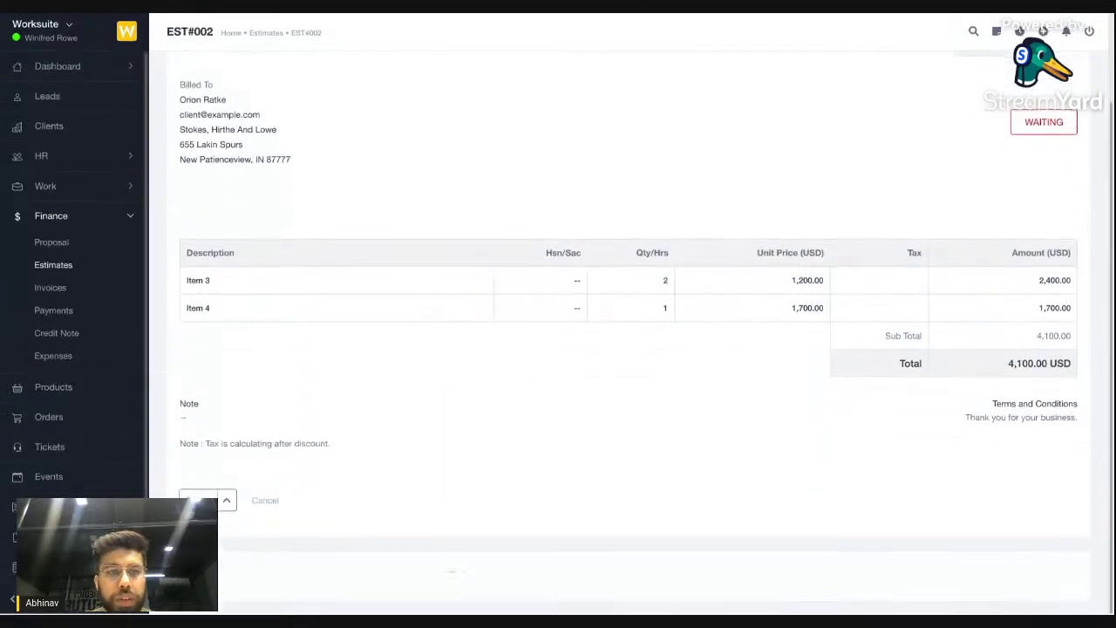
{"action": "left_click", "coordinate": [226, 501]}
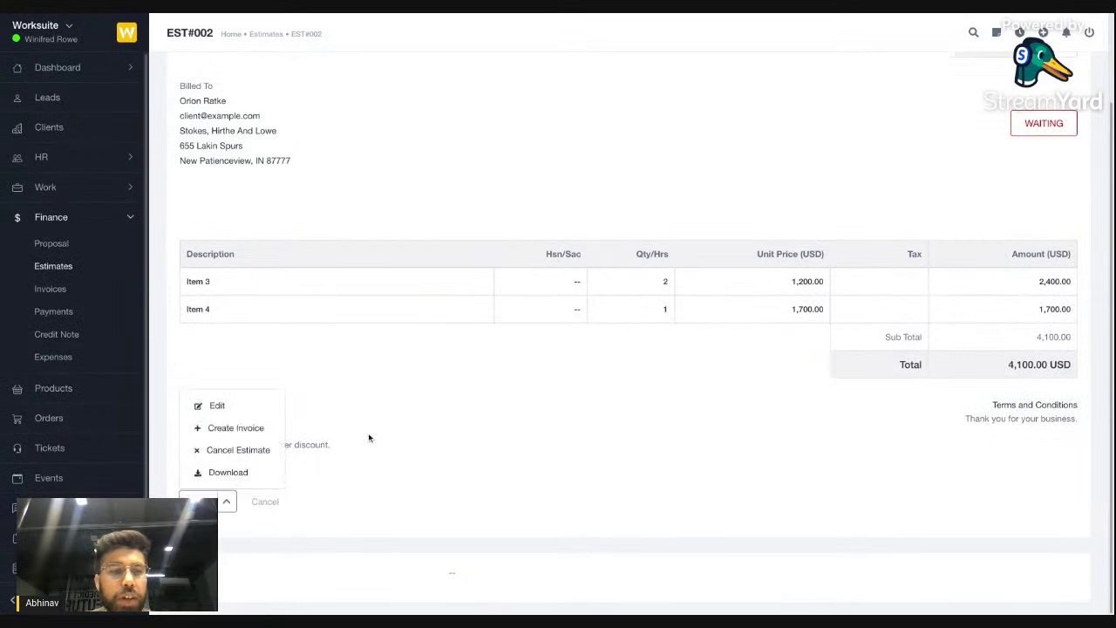
{"action": "left_click", "coordinate": [73, 274]}
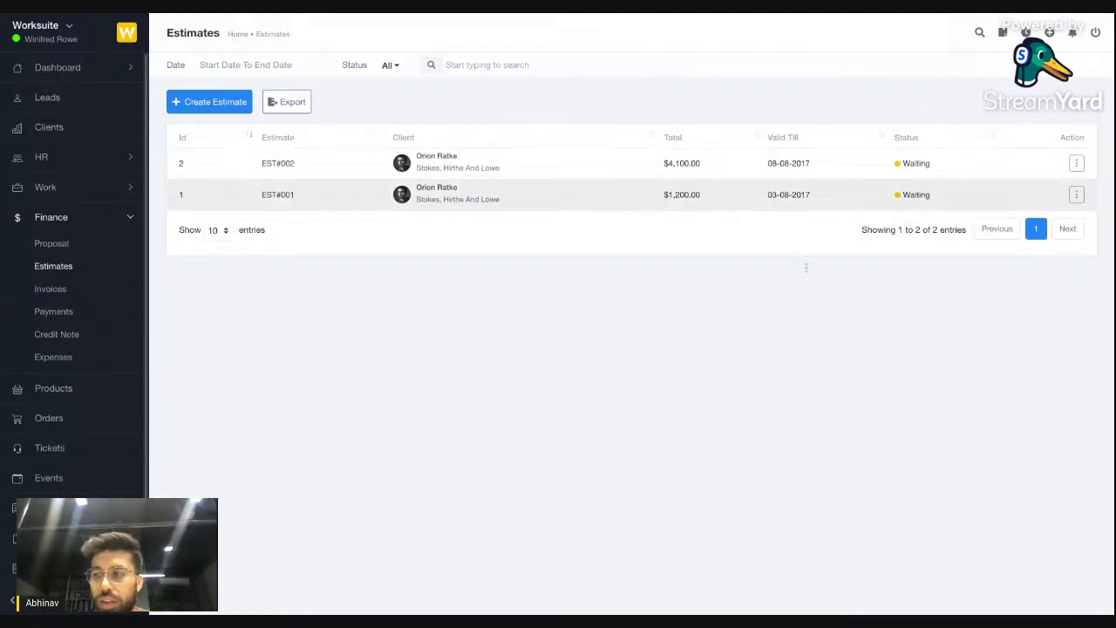
Reopen estimate EST#002, review its billed items and check the action for creating an invoice from it
{"action": "double_click", "coordinate": [279, 163]}
{"action": "left_click", "coordinate": [280, 164]}
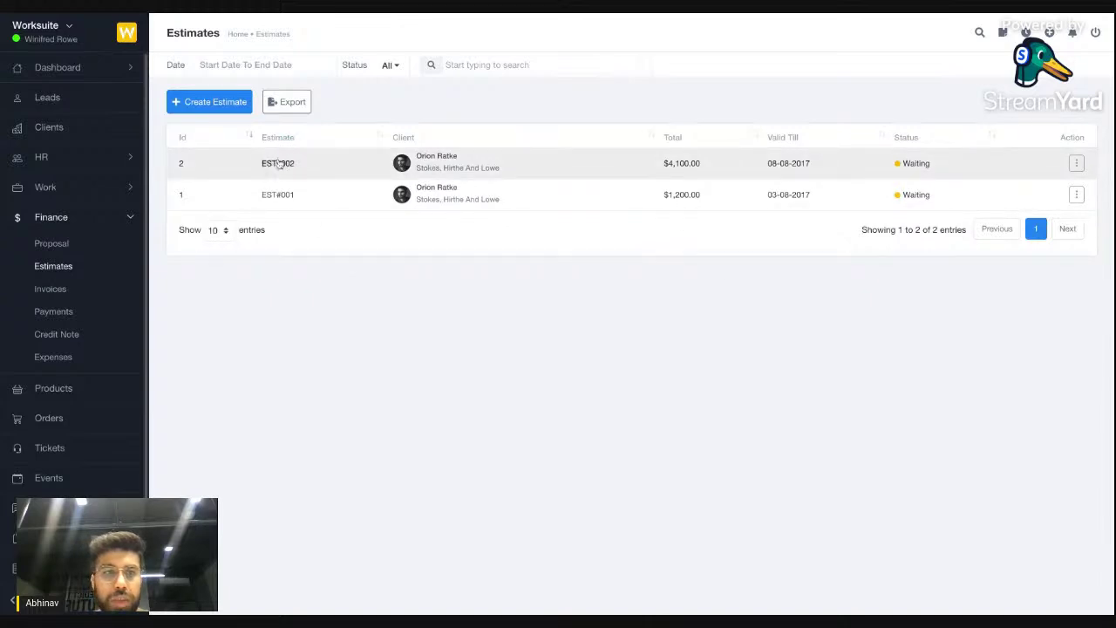
{"action": "scroll", "coordinate": [337, 176], "scroll_direction": "down", "scroll_amount": 1}
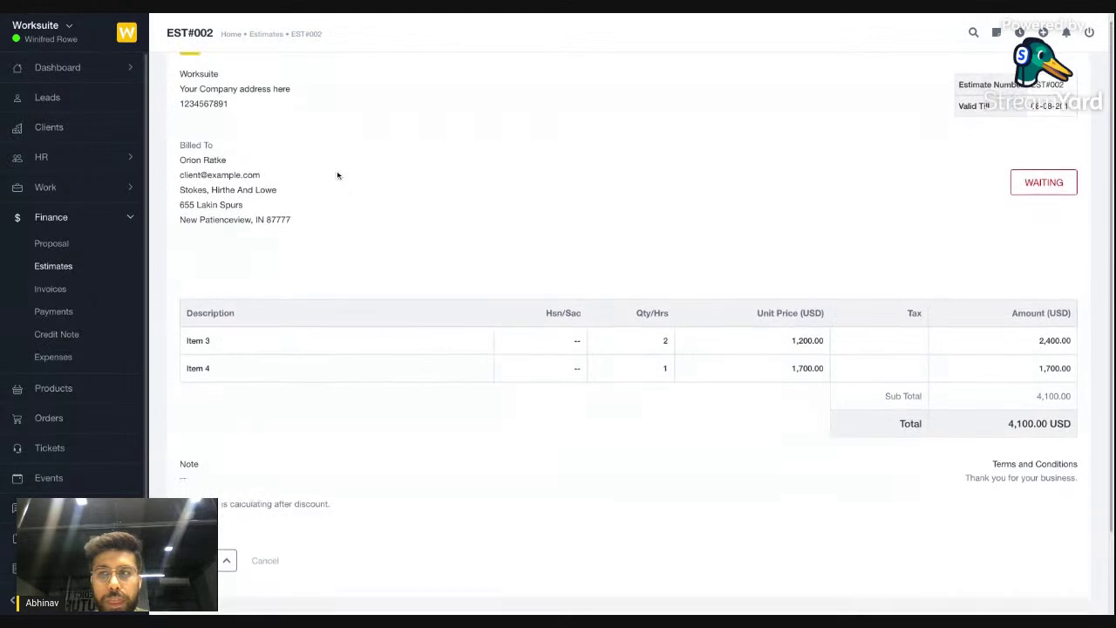
{"action": "scroll", "coordinate": [337, 175], "scroll_direction": "down", "scroll_amount": 2}
{"action": "scroll", "coordinate": [228, 536], "scroll_direction": "up", "scroll_amount": 1}
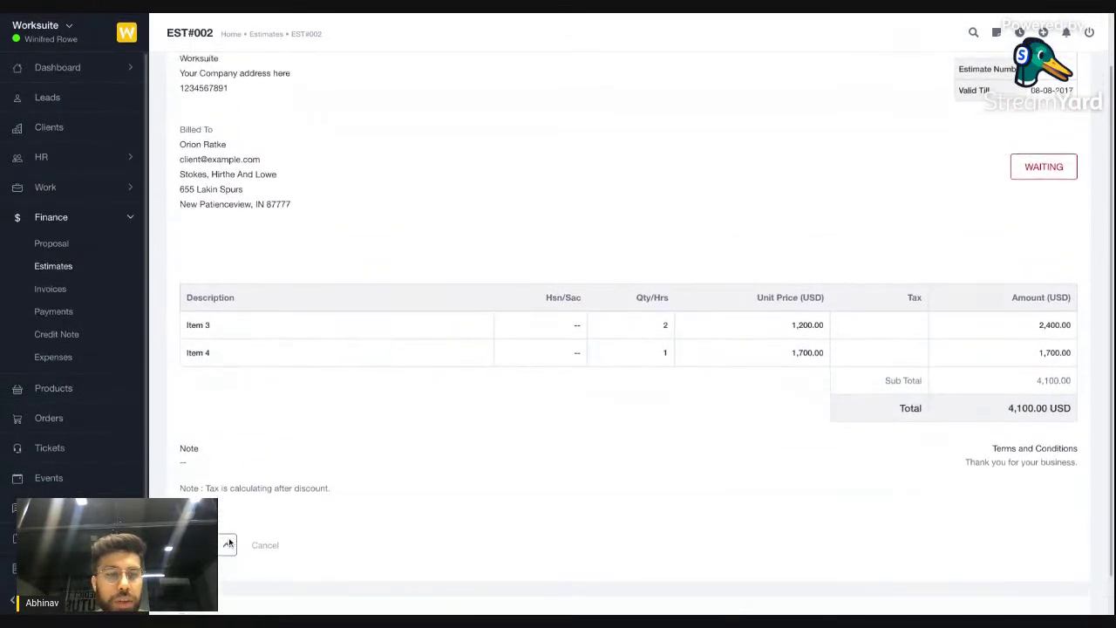
{"action": "scroll", "coordinate": [228, 541], "scroll_direction": "down", "scroll_amount": 1}
{"action": "left_click", "coordinate": [228, 538]}
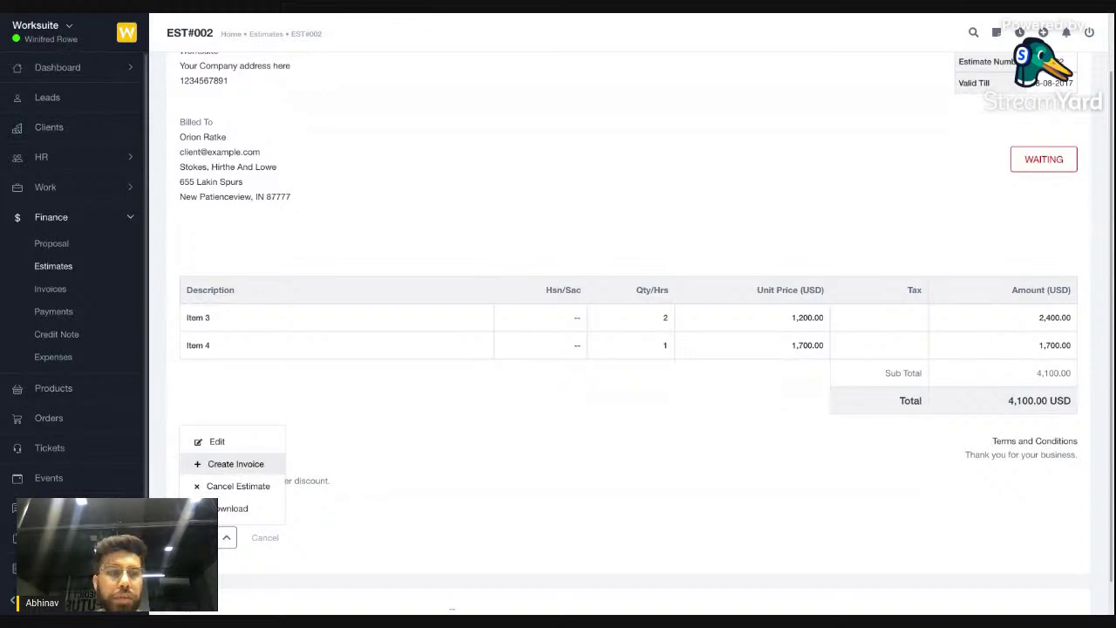
Start a new invoice from the Finance invoices list for the Jerde, Willms And Kuhn client and the Cli-twitter project
{"action": "left_click", "coordinate": [52, 289]}
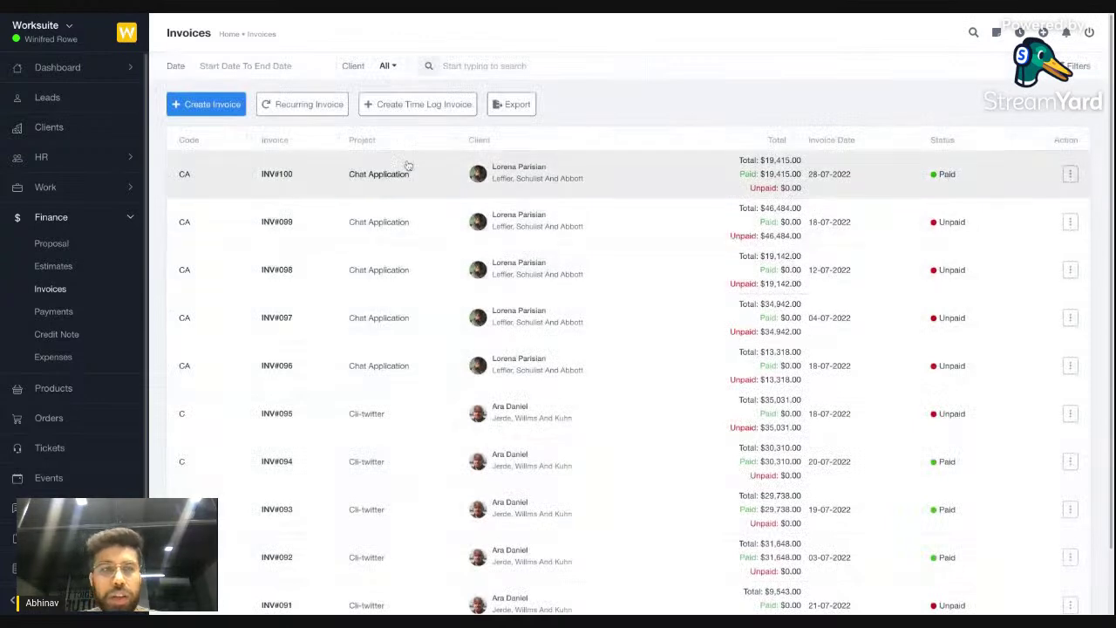
{"action": "left_click", "coordinate": [196, 105]}
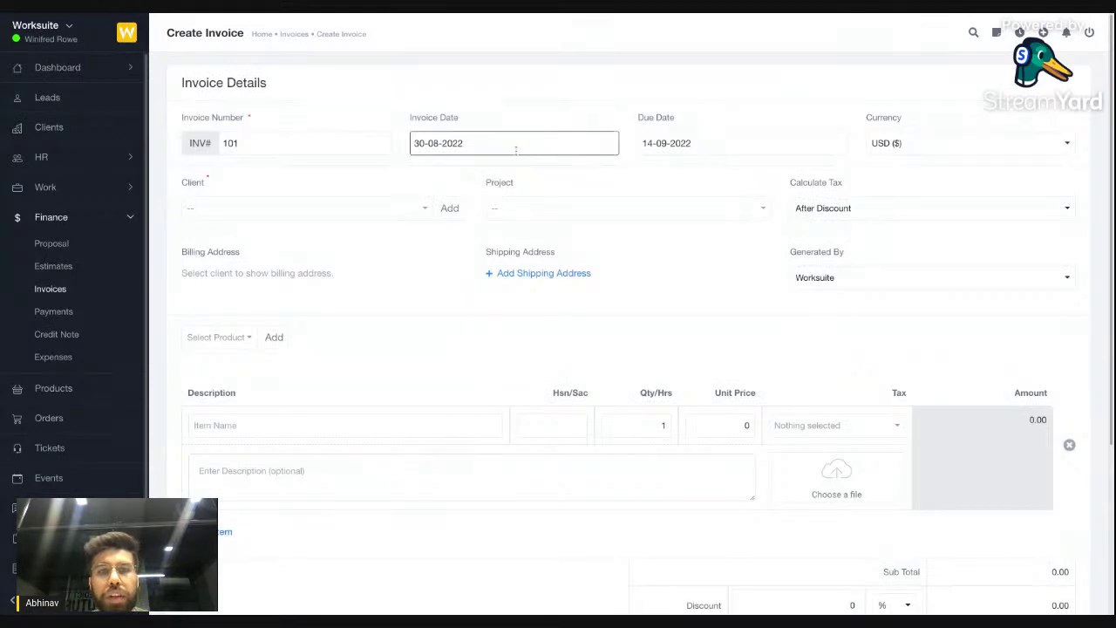
{"action": "left_click", "coordinate": [363, 209]}
{"action": "left_click", "coordinate": [348, 324]}
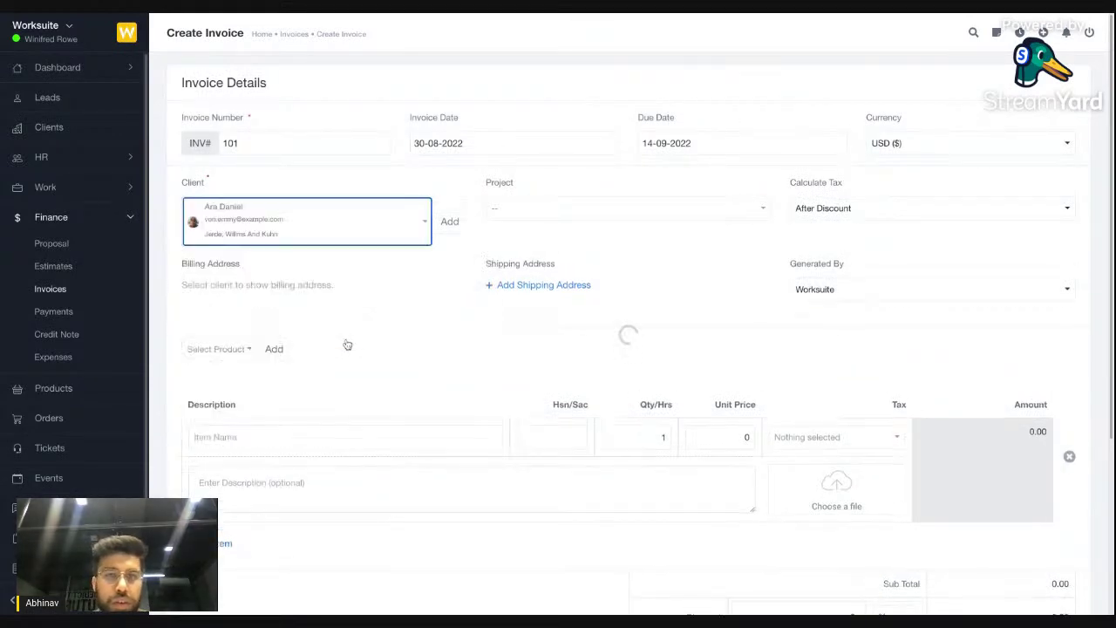
{"action": "left_click", "coordinate": [607, 212]}
{"action": "left_click", "coordinate": [629, 302]}
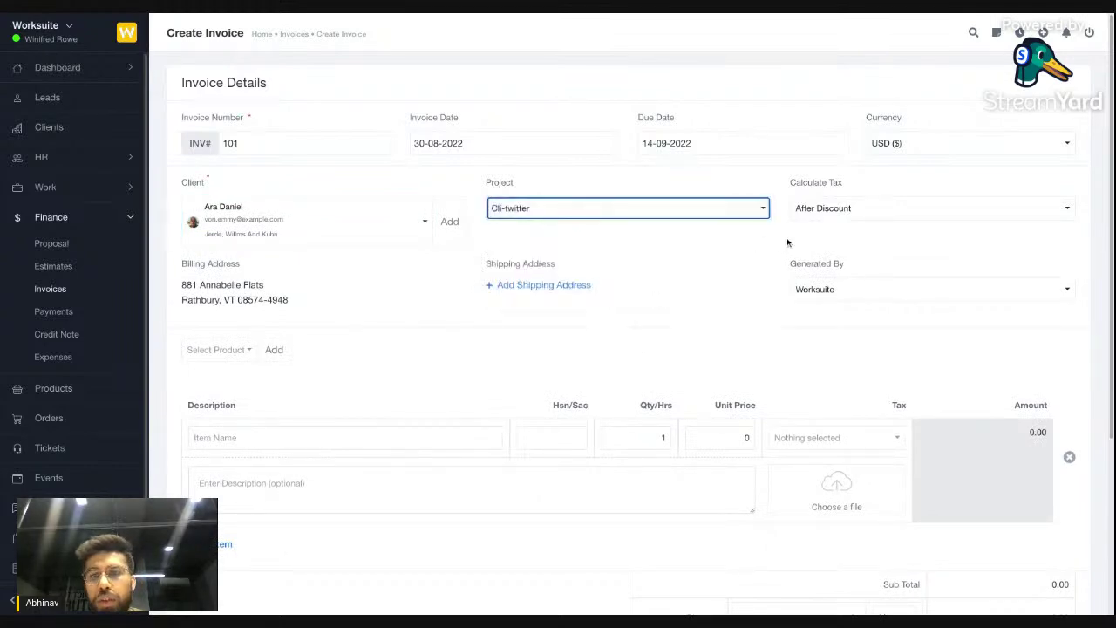
Add the User Management product to the invoice and remove the empty item row
{"action": "scroll", "coordinate": [722, 299], "scroll_direction": "down", "scroll_amount": 1}
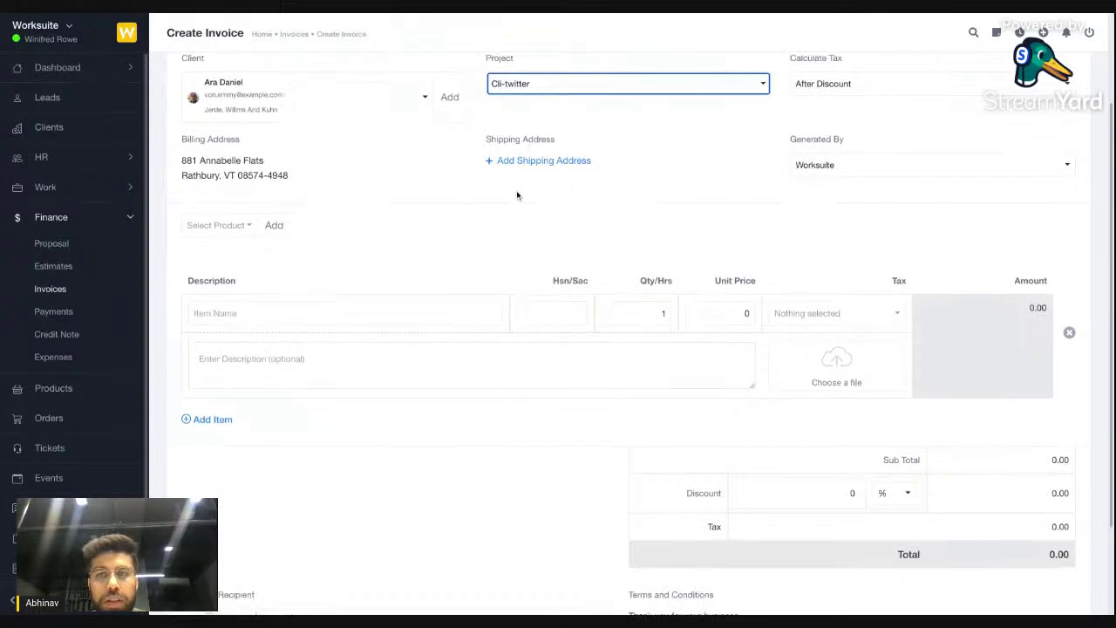
{"action": "scroll", "coordinate": [656, 187], "scroll_direction": "down", "scroll_amount": 1}
{"action": "left_click", "coordinate": [217, 149]}
{"action": "left_click", "coordinate": [256, 247]}
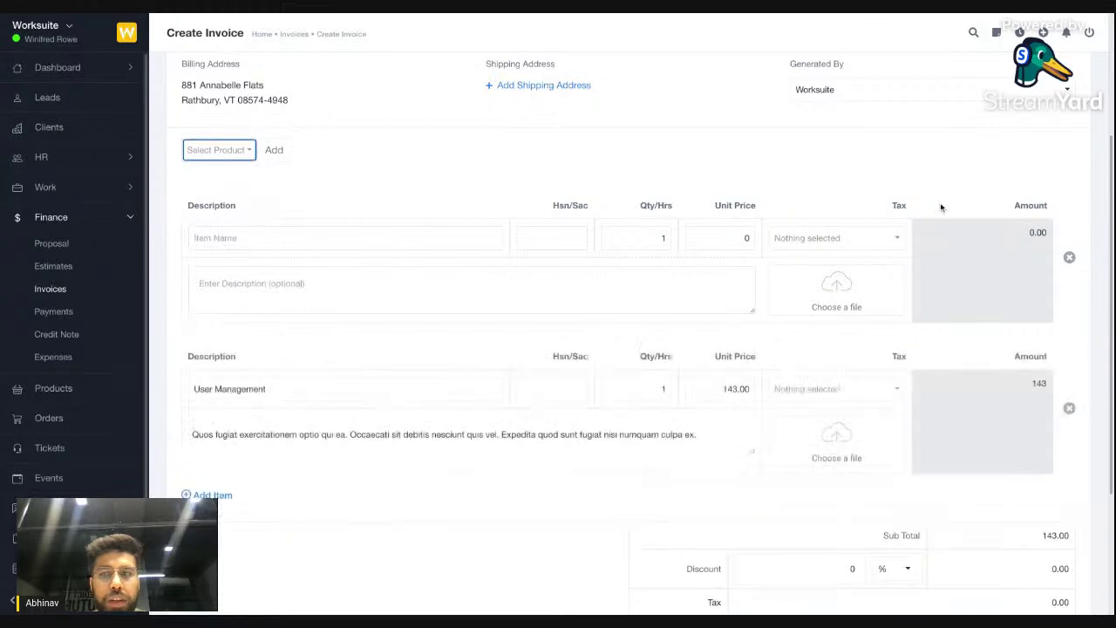
{"action": "left_click", "coordinate": [1069, 256]}
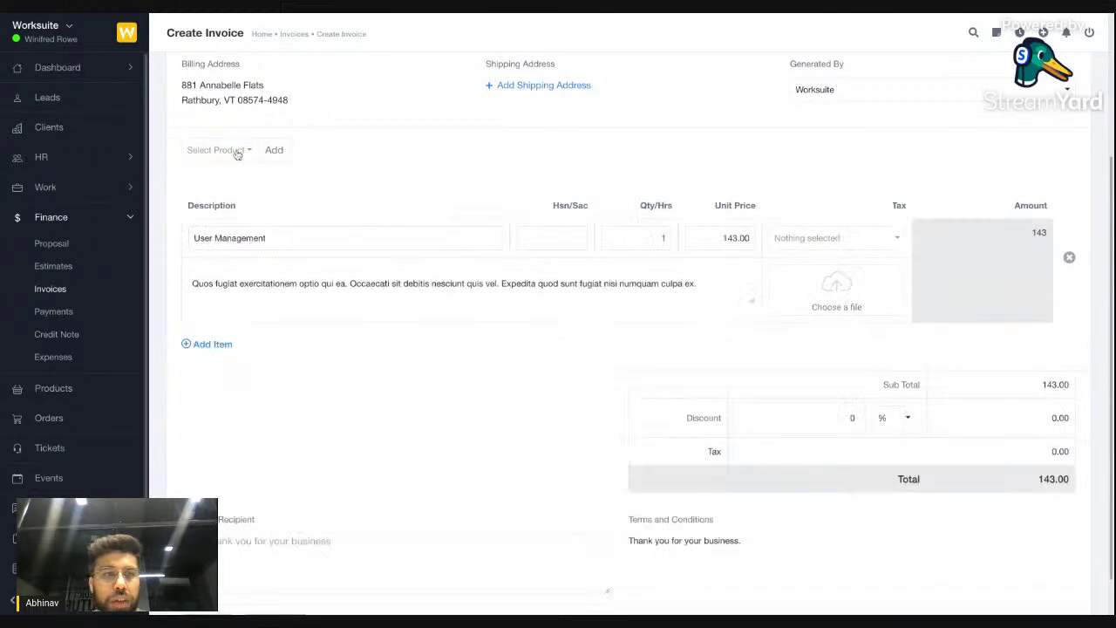
Add a custom invoice item named "sfsfds" and check the save options
{"action": "left_click", "coordinate": [232, 149]}
{"action": "left_click", "coordinate": [429, 175]}
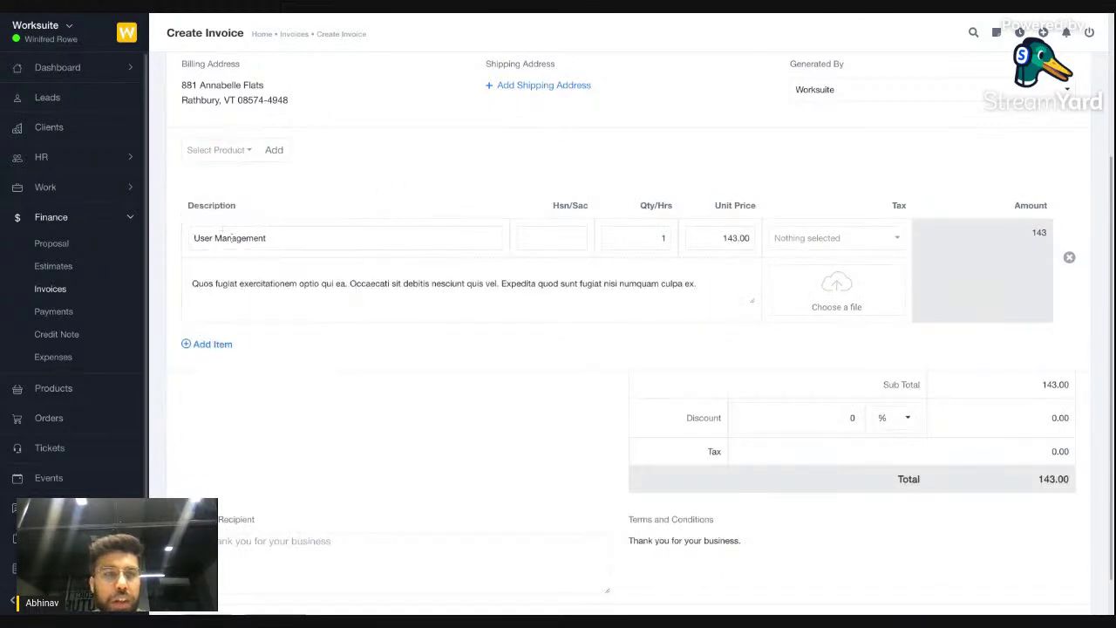
{"action": "left_click", "coordinate": [205, 344]}
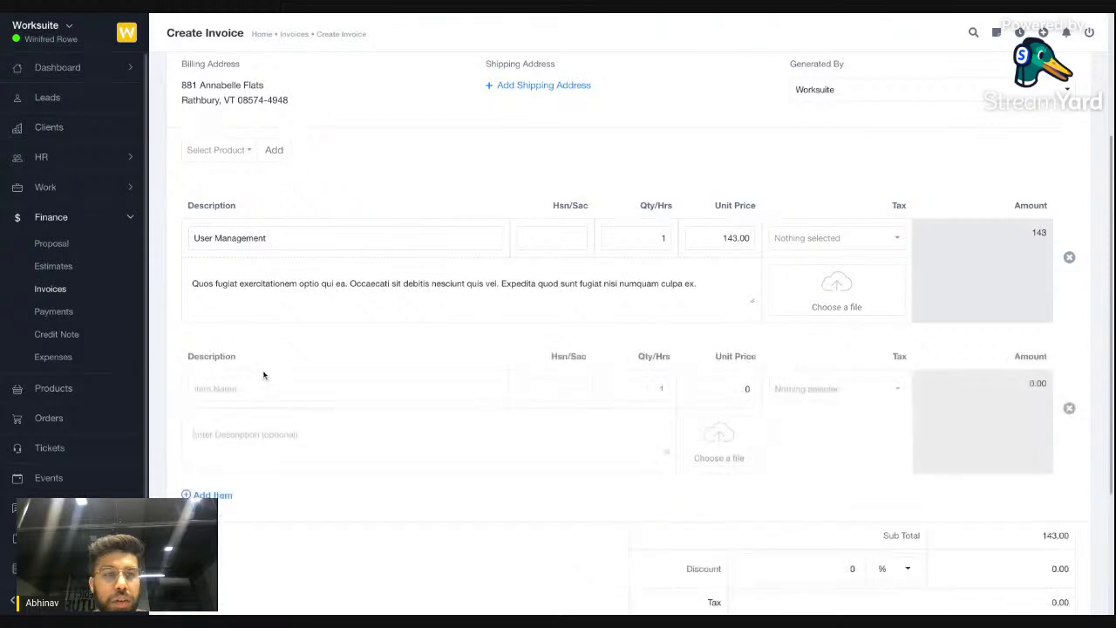
{"action": "type", "text": "sfsfds"}
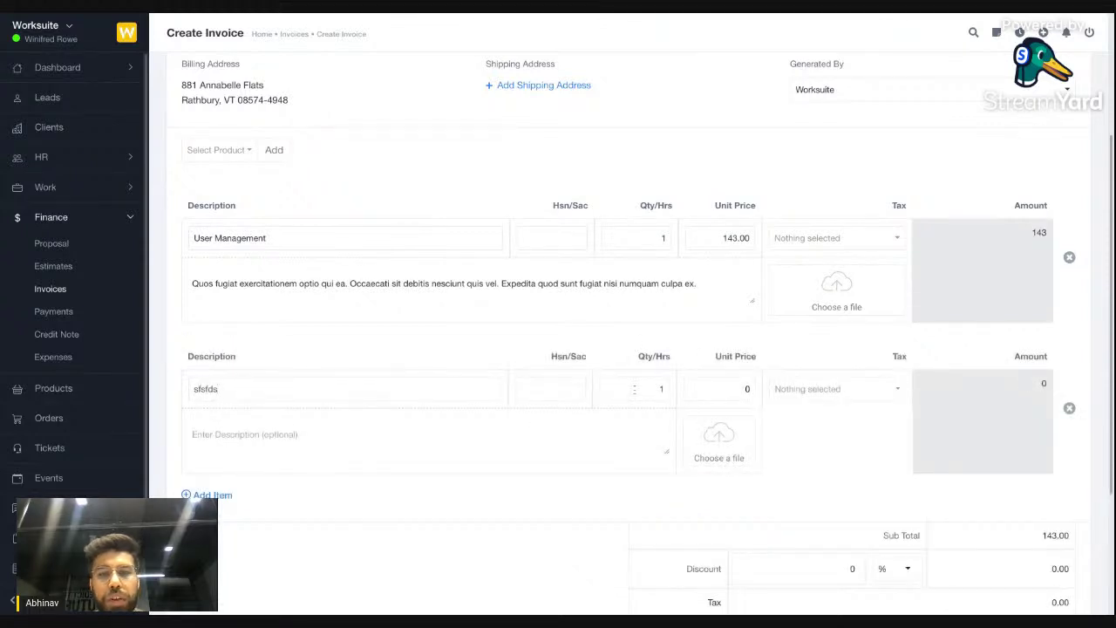
{"action": "scroll", "coordinate": [589, 458], "scroll_direction": "down", "scroll_amount": 3}
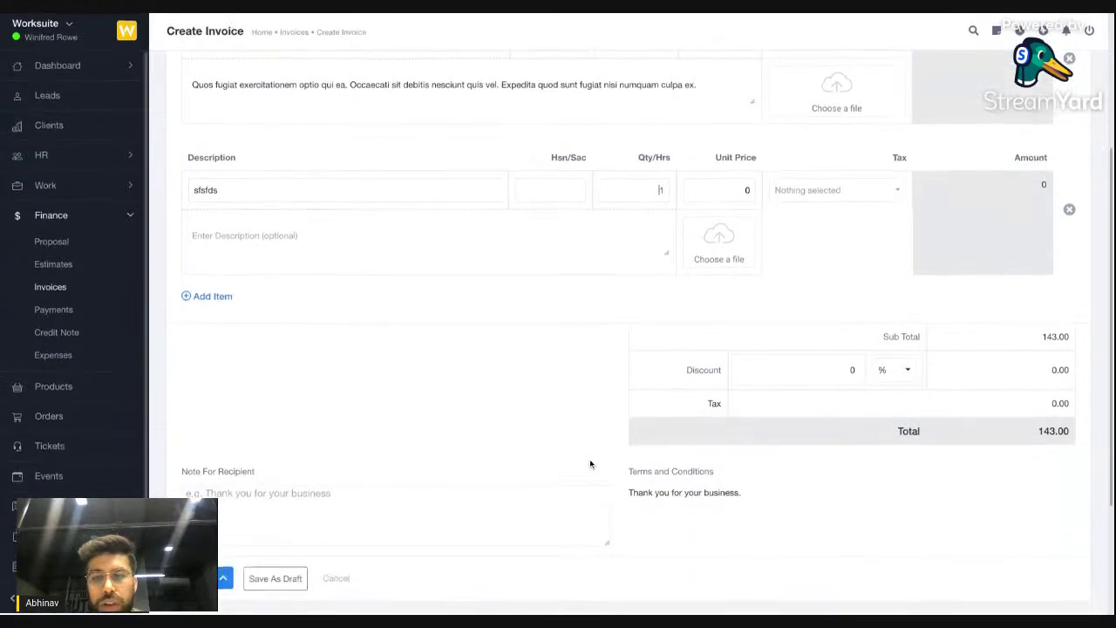
{"action": "left_click", "coordinate": [223, 580]}
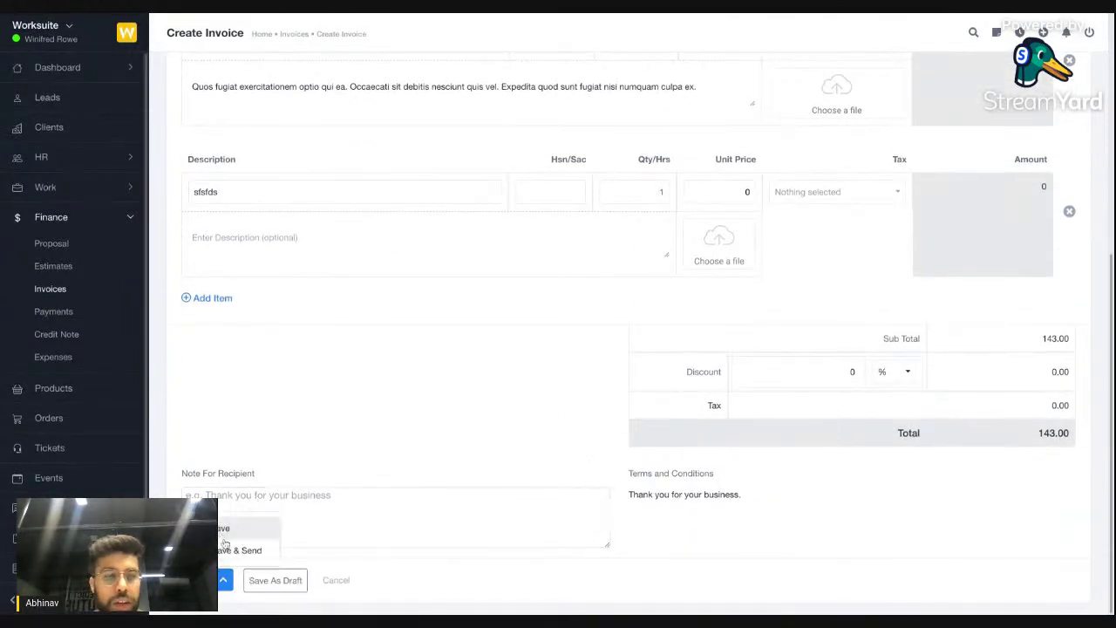
Return to the invoices list without saving and review the invoices' totals and payment statuses
{"action": "left_click", "coordinate": [50, 290]}
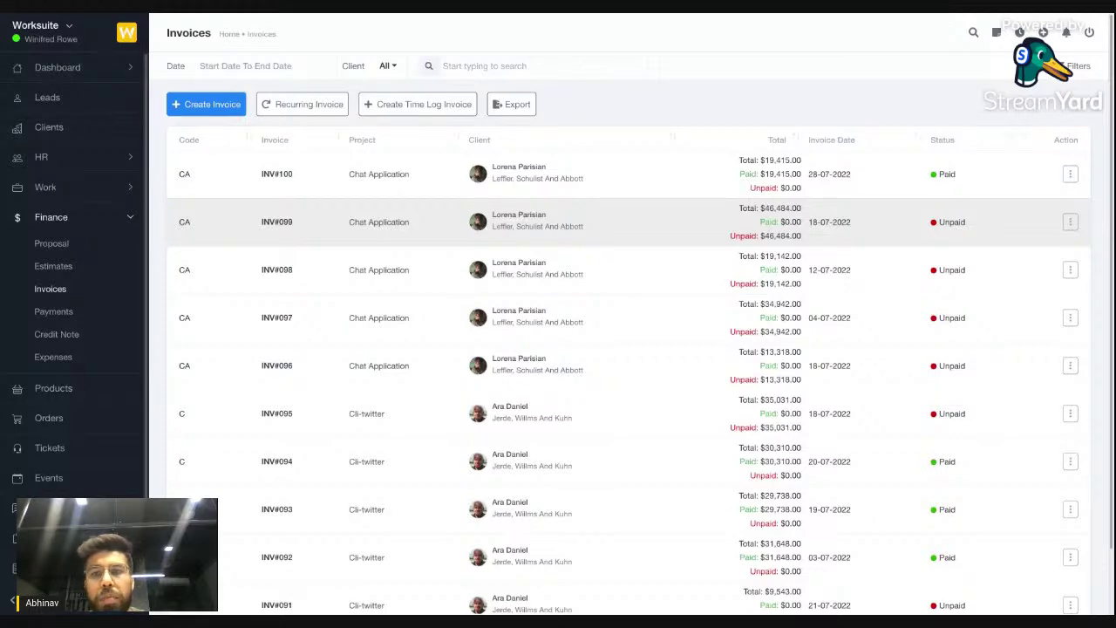
{"action": "scroll", "coordinate": [554, 349], "scroll_direction": "down", "scroll_amount": 1}
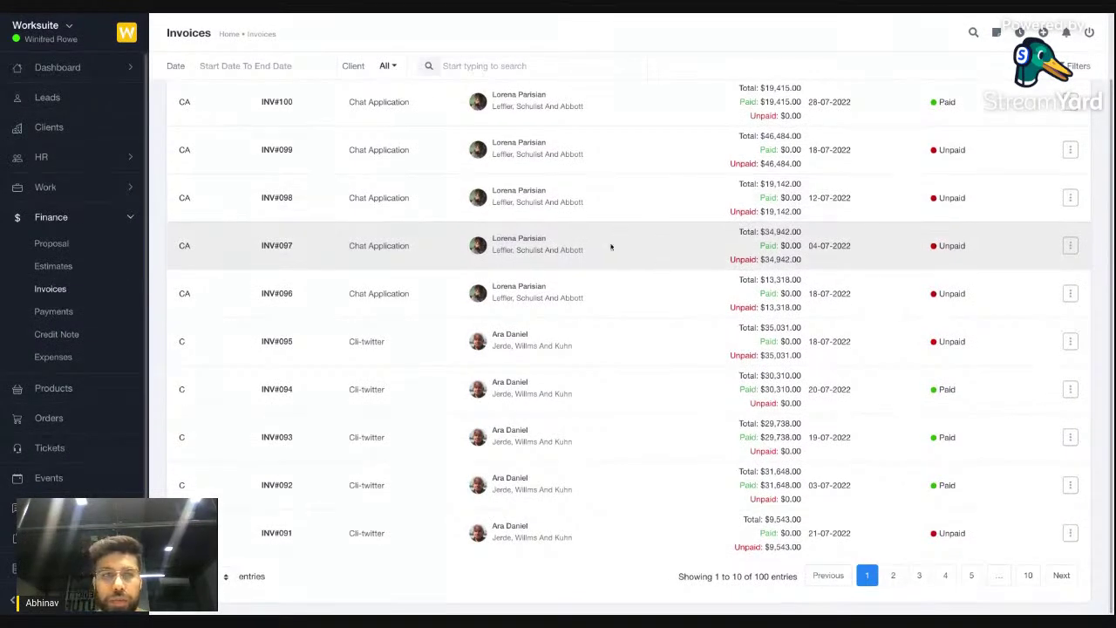
{"action": "scroll", "coordinate": [610, 244], "scroll_direction": "up", "scroll_amount": 1}
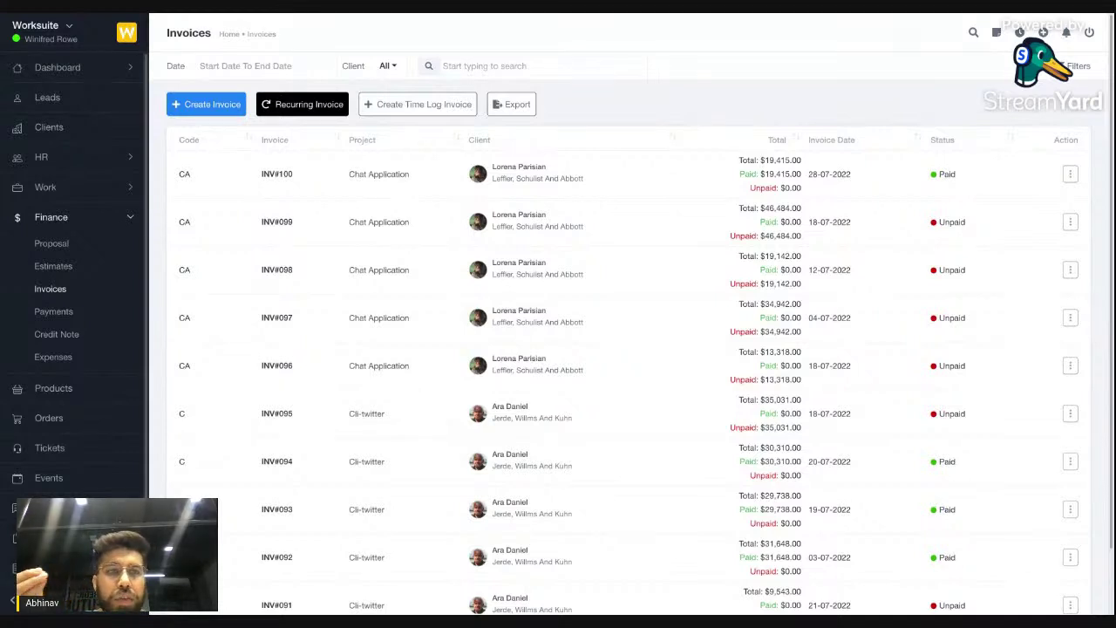
View the Recurring Invoices page and return to the invoices list
{"action": "left_click", "coordinate": [301, 103]}
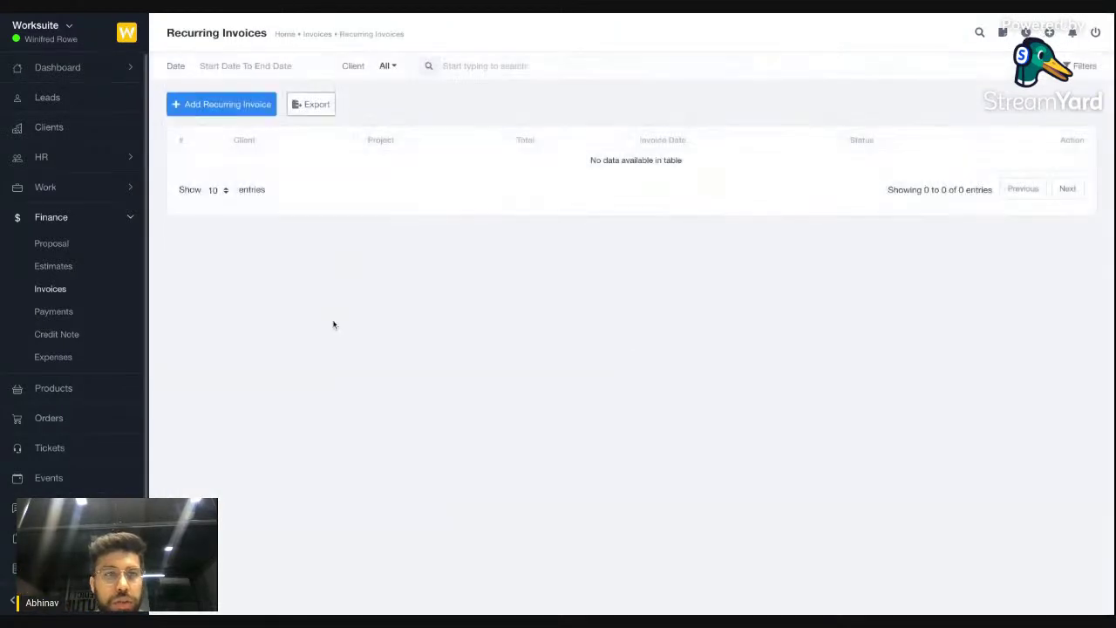
{"action": "key", "text": "alt+Left"}
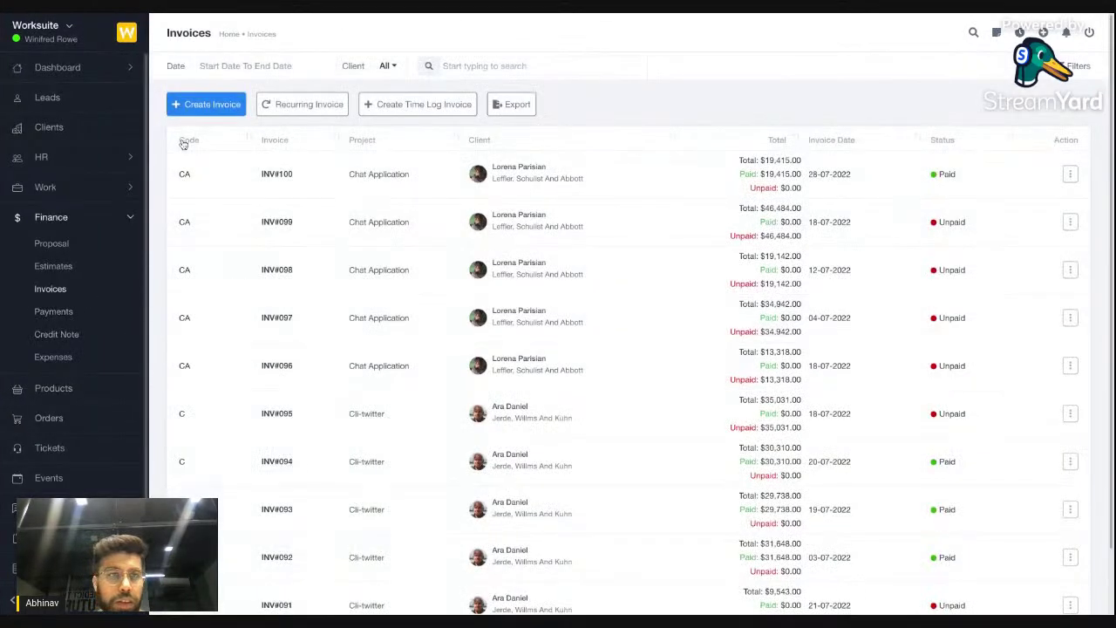
{"action": "scroll", "coordinate": [87, 475], "scroll_direction": "down", "scroll_amount": 2}
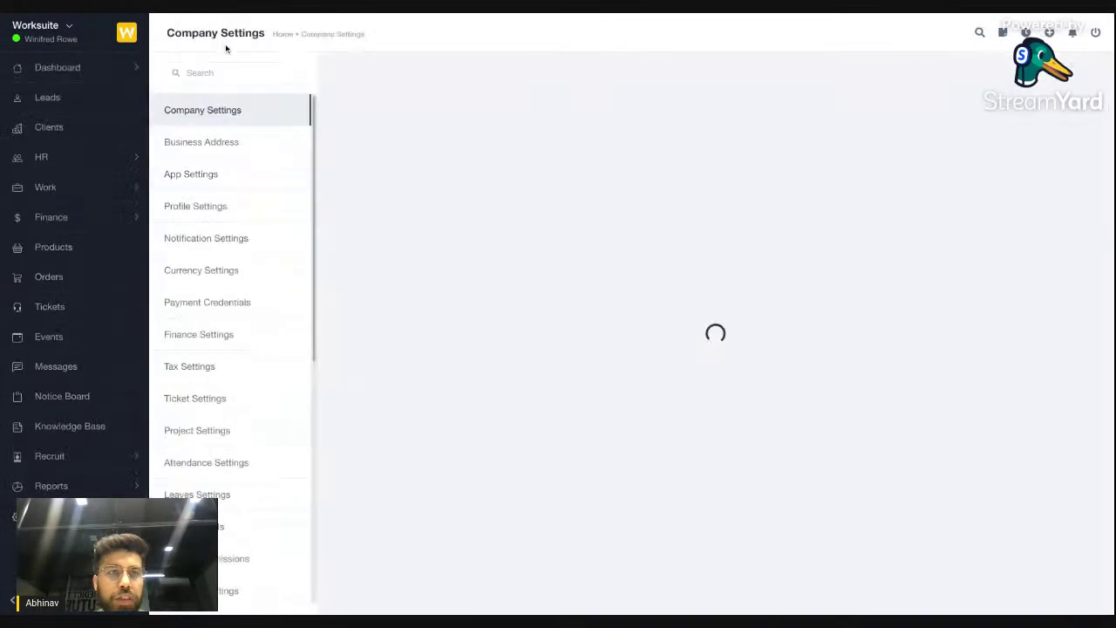
Search the company settings for "fin", open Finance Settings and look over the invoice logo and prefix options
{"action": "left_click", "coordinate": [230, 72]}
{"action": "type", "text": "fin"}
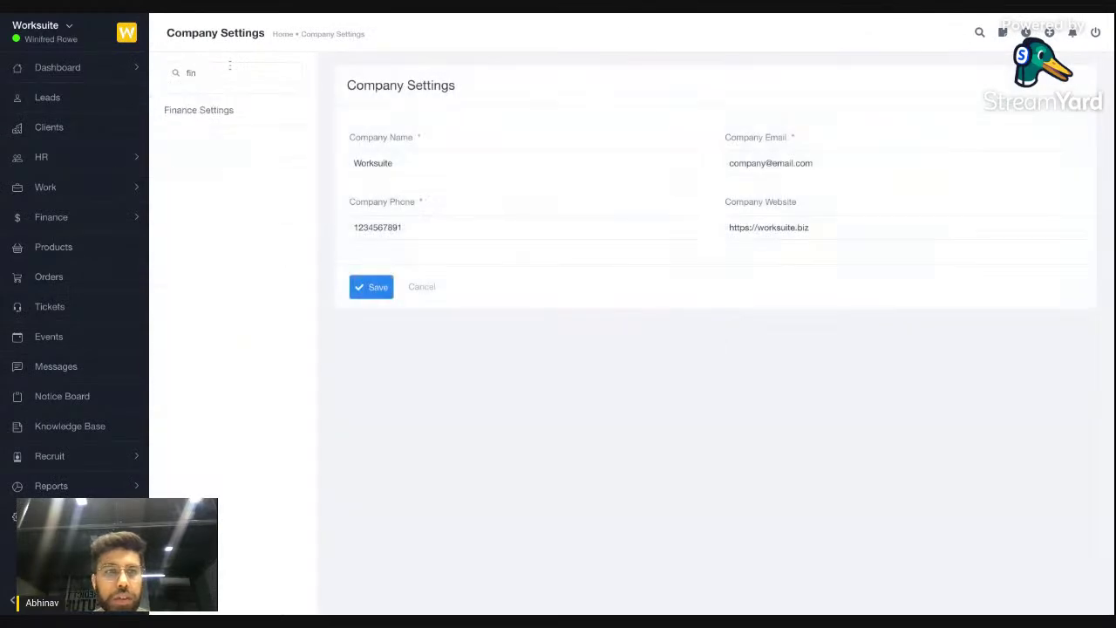
{"action": "left_click", "coordinate": [215, 115]}
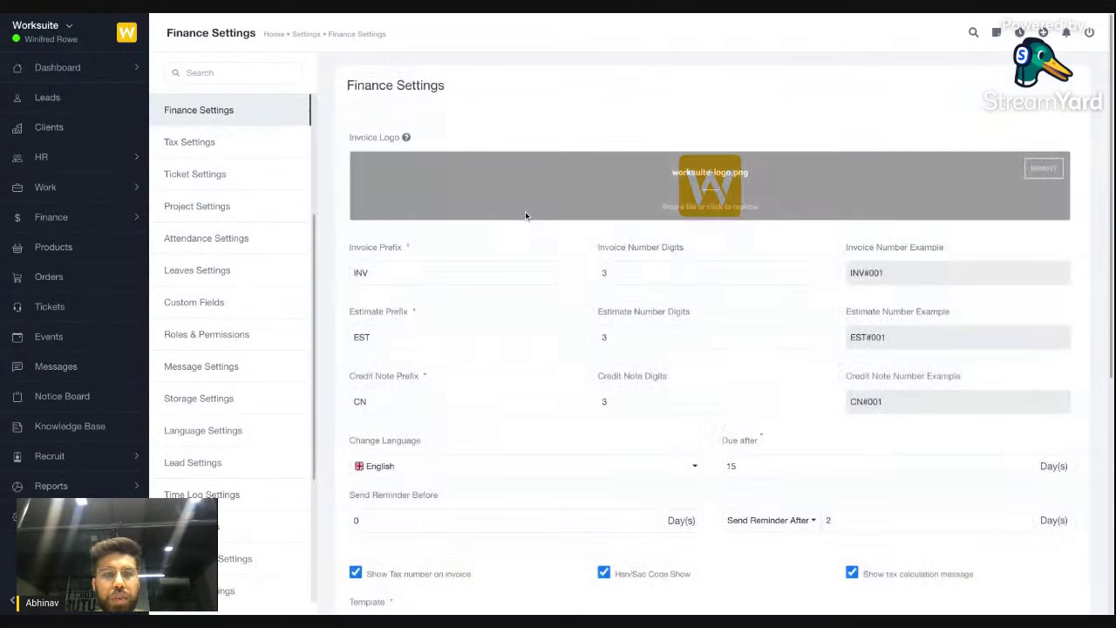
{"action": "scroll", "coordinate": [524, 215], "scroll_direction": "down", "scroll_amount": 2}
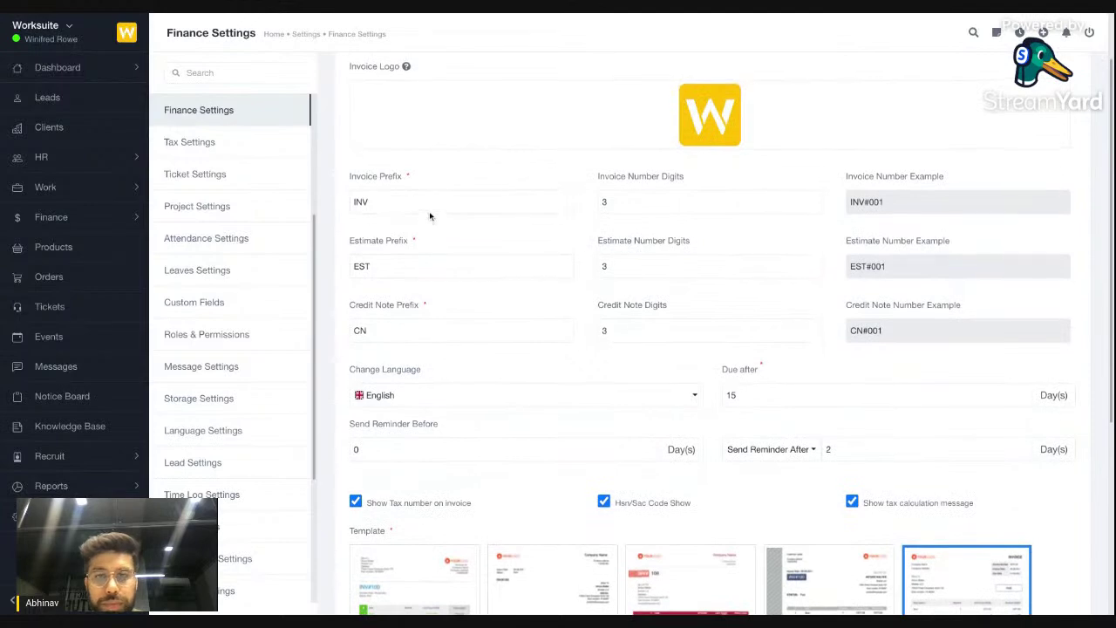
{"action": "scroll", "coordinate": [429, 215], "scroll_direction": "up", "scroll_amount": 2}
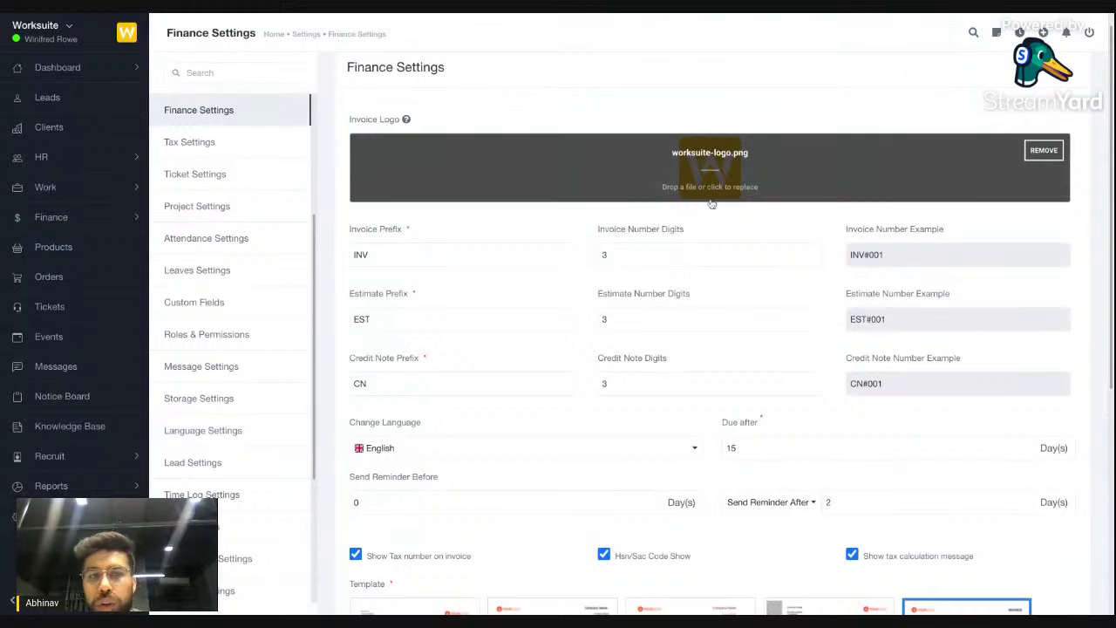
{"action": "scroll", "coordinate": [491, 277], "scroll_direction": "down", "scroll_amount": 1}
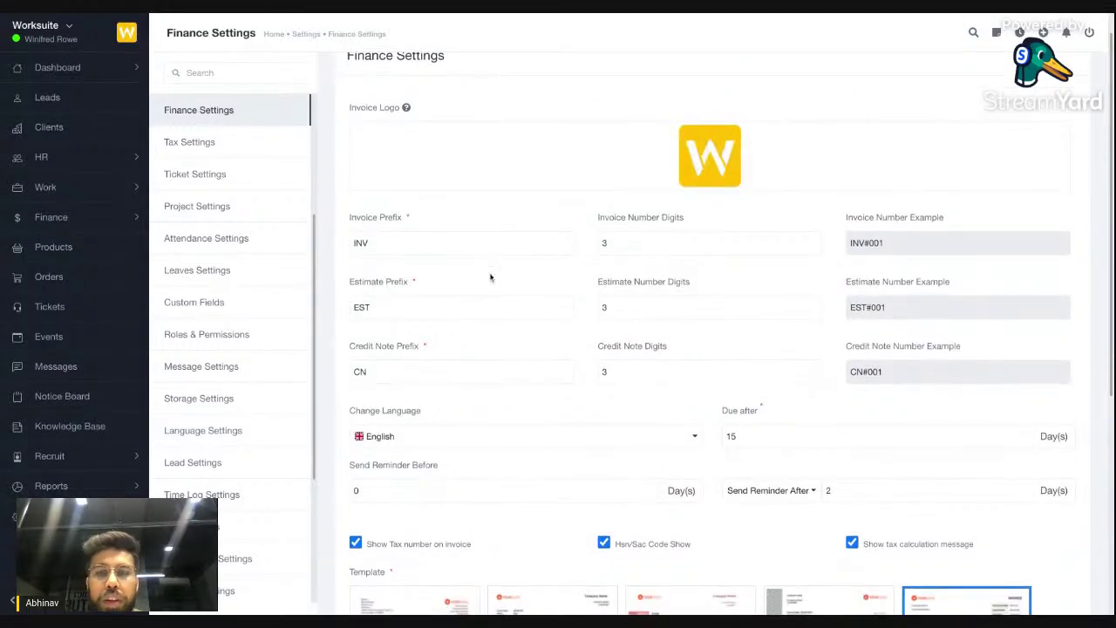
Examine the invoice prefix, the number of invoice digits and the resulting invoice number example
{"action": "left_click", "coordinate": [428, 244]}
{"action": "double_click", "coordinate": [436, 235]}
{"action": "left_click", "coordinate": [428, 256]}
{"action": "left_click", "coordinate": [406, 244]}
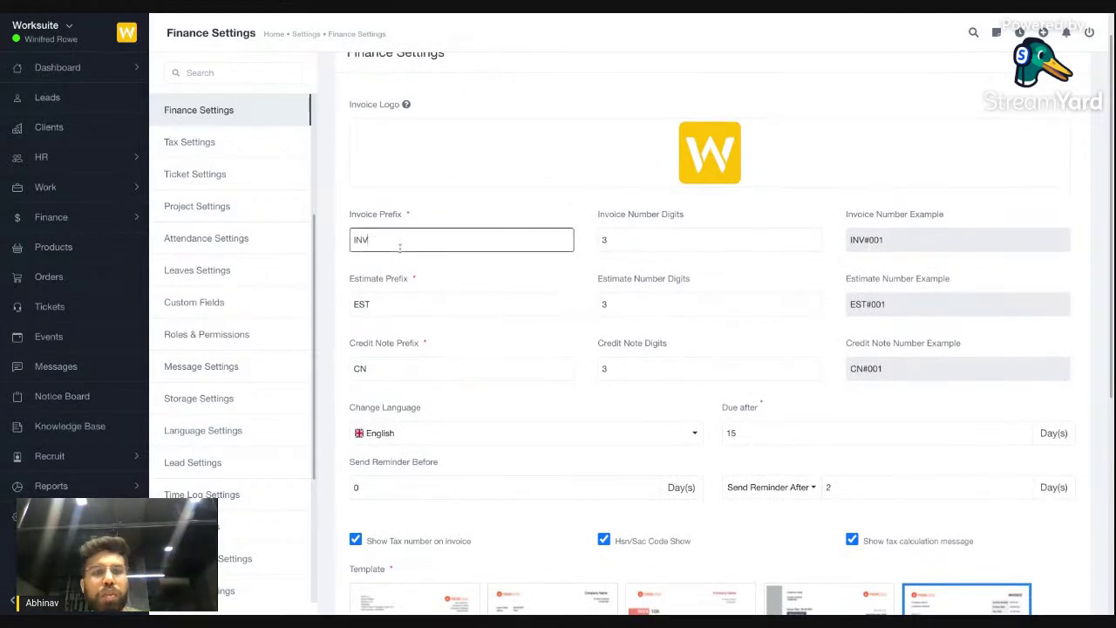
{"action": "left_click", "coordinate": [614, 238]}
{"action": "left_click", "coordinate": [578, 256]}
{"action": "triple_click", "coordinate": [850, 239]}
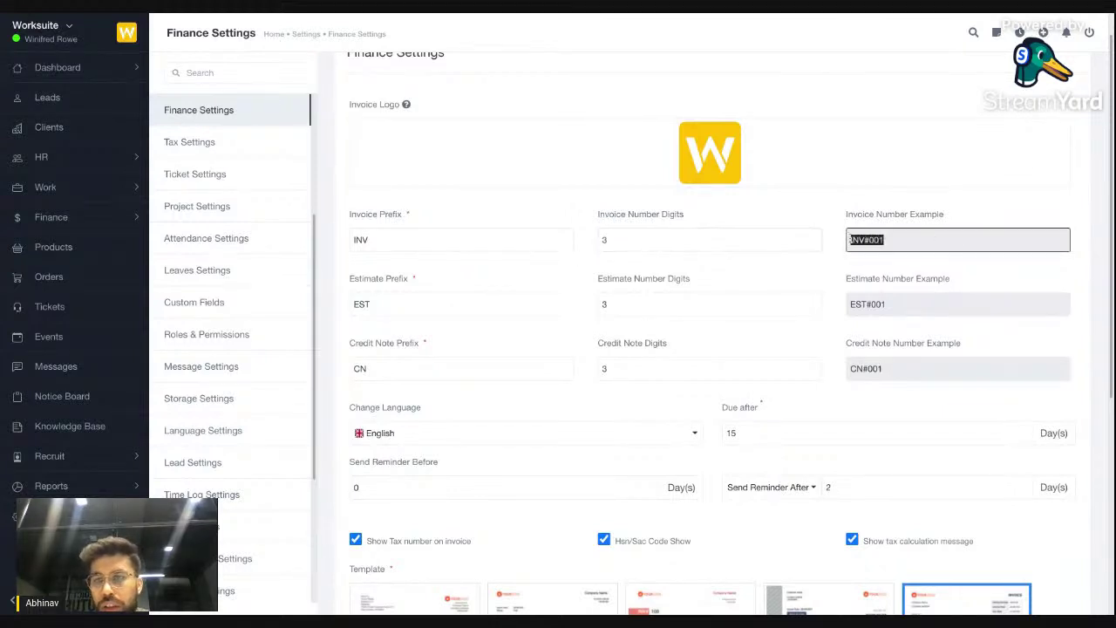
{"action": "left_click", "coordinate": [868, 255]}
{"action": "triple_click", "coordinate": [850, 239]}
{"action": "left_click", "coordinate": [849, 240]}
{"action": "left_click_drag", "start_coordinate": [848, 241], "coordinate": [884, 242]}
{"action": "left_click", "coordinate": [837, 260]}
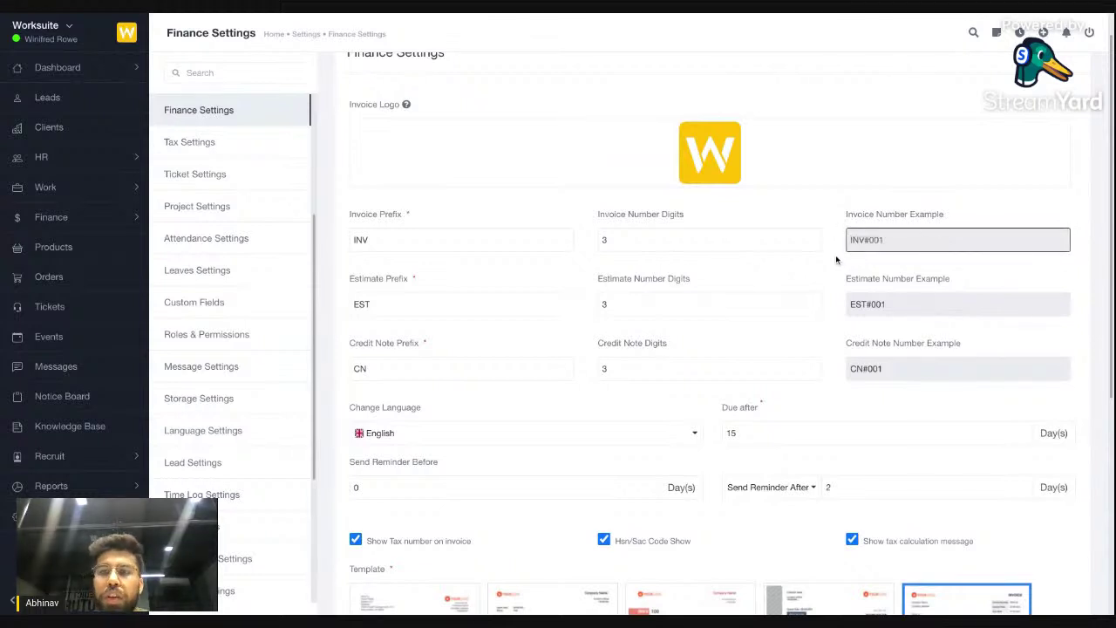
Examine the invoice due period and the settings for sending reminders before and after the due date
{"action": "scroll", "coordinate": [835, 256], "scroll_direction": "down", "scroll_amount": 1}
{"action": "scroll", "coordinate": [466, 297], "scroll_direction": "down", "scroll_amount": 1}
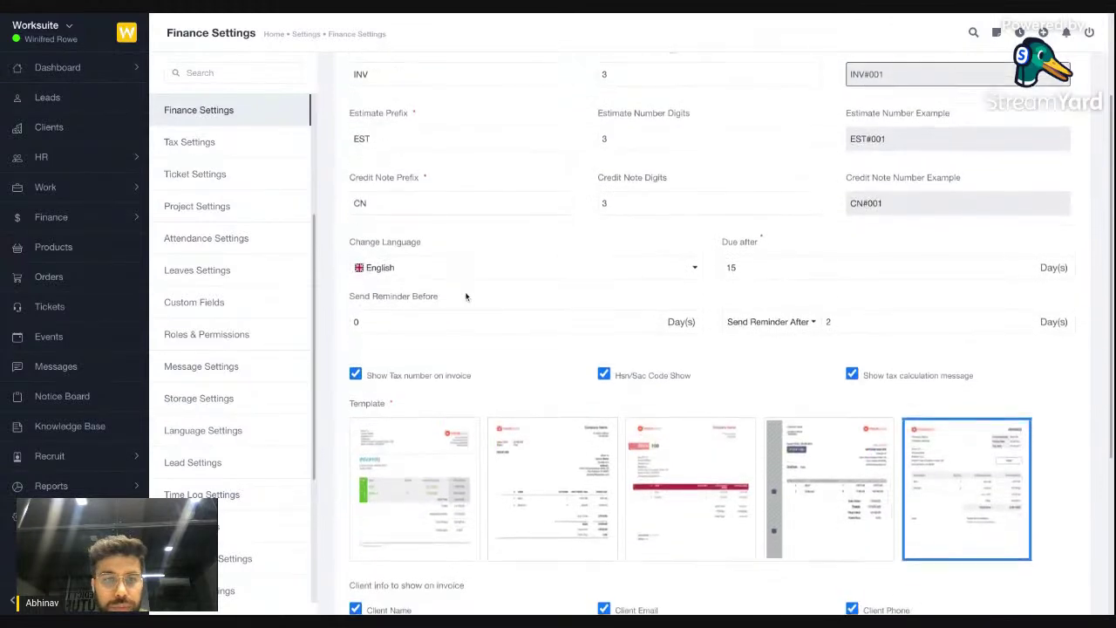
{"action": "scroll", "coordinate": [465, 297], "scroll_direction": "down", "scroll_amount": 1}
{"action": "left_click", "coordinate": [785, 195]}
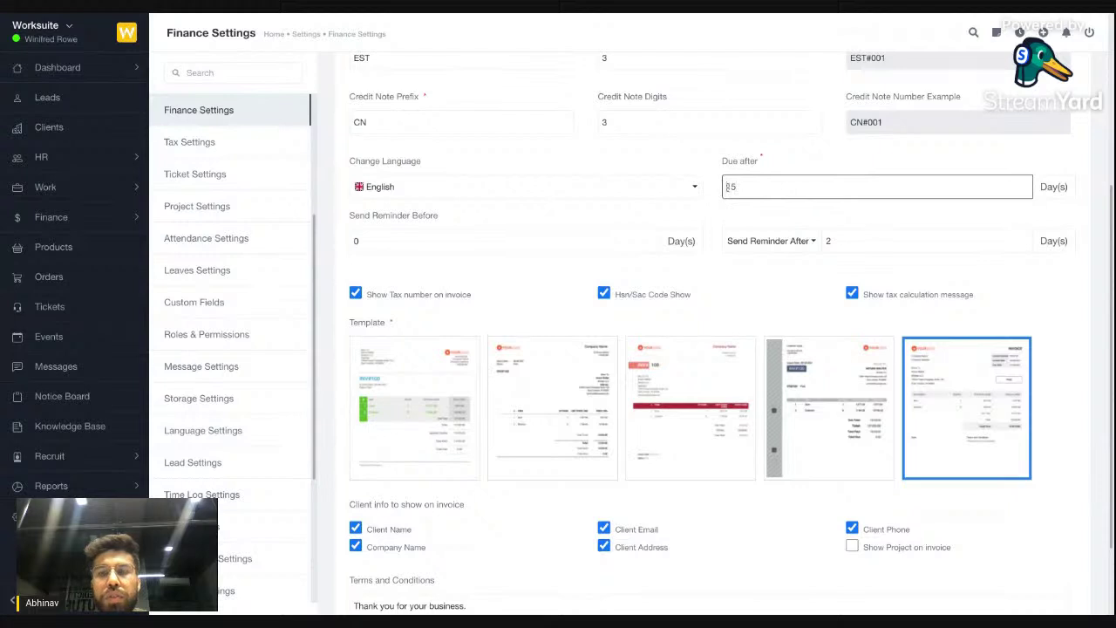
{"action": "scroll", "coordinate": [457, 263], "scroll_direction": "down", "scroll_amount": 1}
{"action": "left_click", "coordinate": [479, 210]}
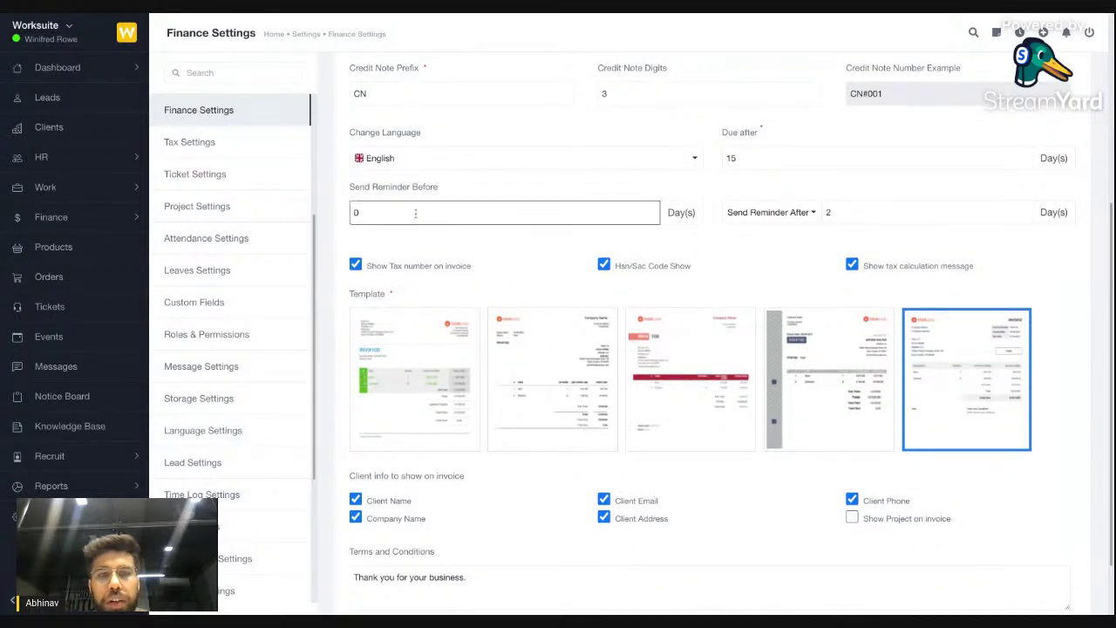
{"action": "left_click", "coordinate": [530, 235]}
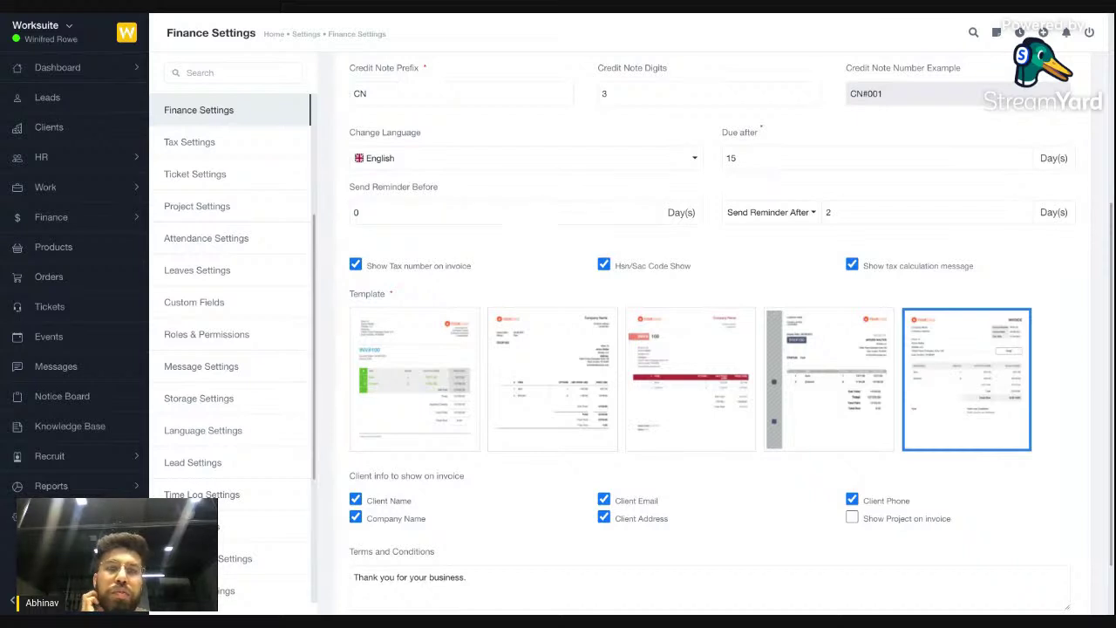
{"action": "left_click", "coordinate": [450, 219]}
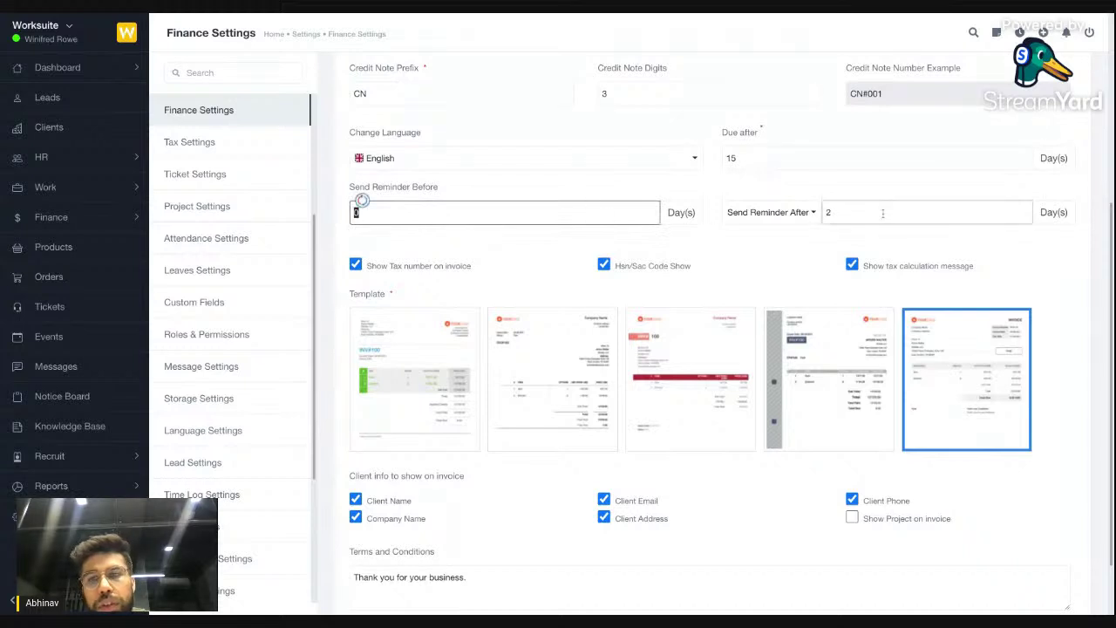
Review the invoice templates and turn off Client Address in the client info shown on invoices
{"action": "scroll", "coordinate": [545, 249], "scroll_direction": "down", "scroll_amount": 1}
{"action": "scroll", "coordinate": [545, 249], "scroll_direction": "down", "scroll_amount": 1}
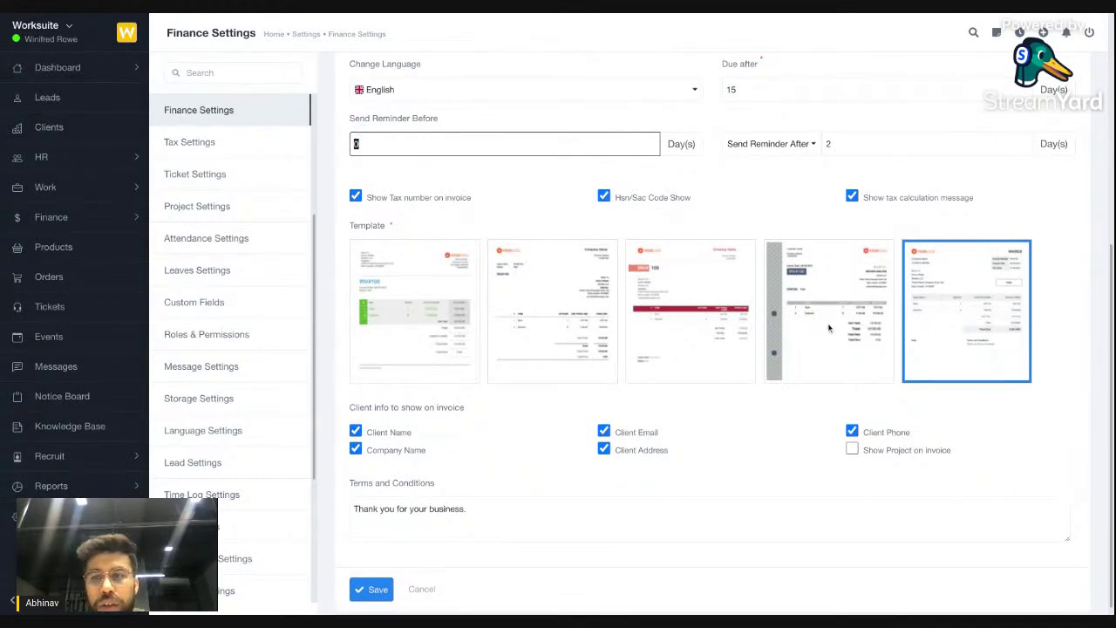
{"action": "scroll", "coordinate": [647, 322], "scroll_direction": "down", "scroll_amount": 1}
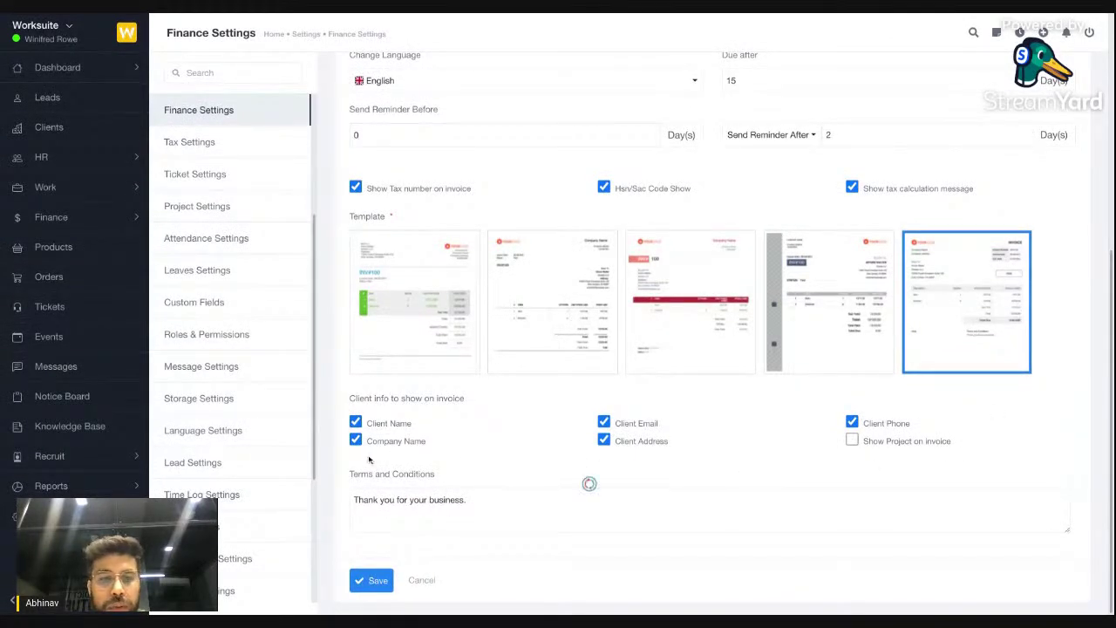
{"action": "left_click", "coordinate": [657, 448]}
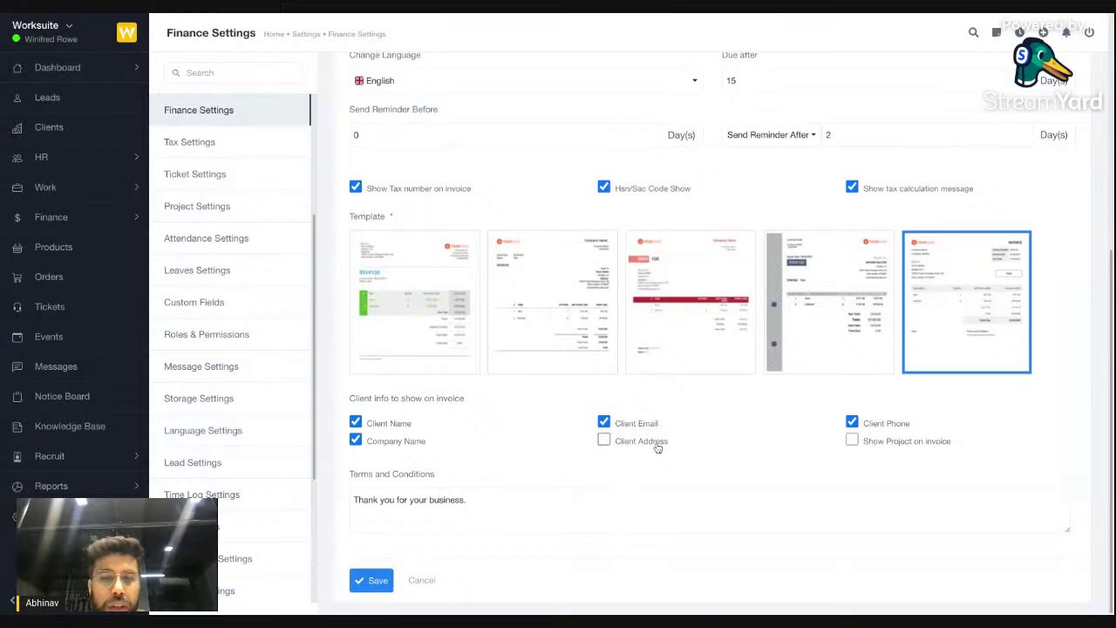
Highlight the invoice Terms and Conditions text to review it, then clear the selection
{"action": "left_click", "coordinate": [477, 515]}
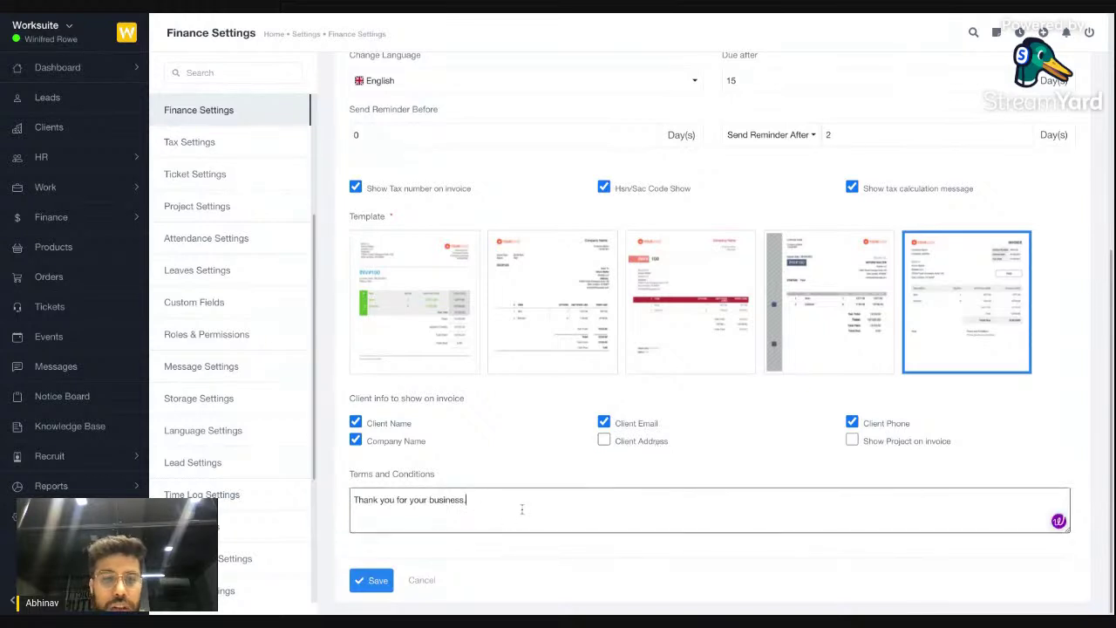
{"action": "key", "text": "ctrl+shift+Left"}
{"action": "key", "text": "ctrl+shift+Left"}
{"action": "key", "text": "ctrl+shift+Left"}
{"action": "key", "text": "ctrl+shift+Left"}
{"action": "key", "text": "ctrl+shift+Left"}
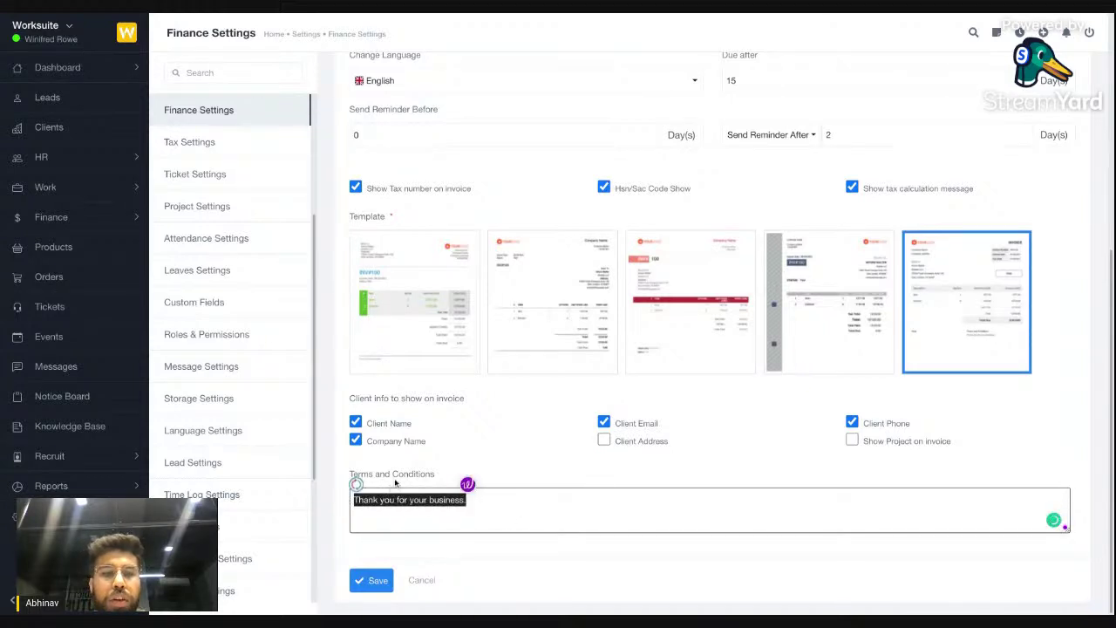
{"action": "key", "text": "Left"}
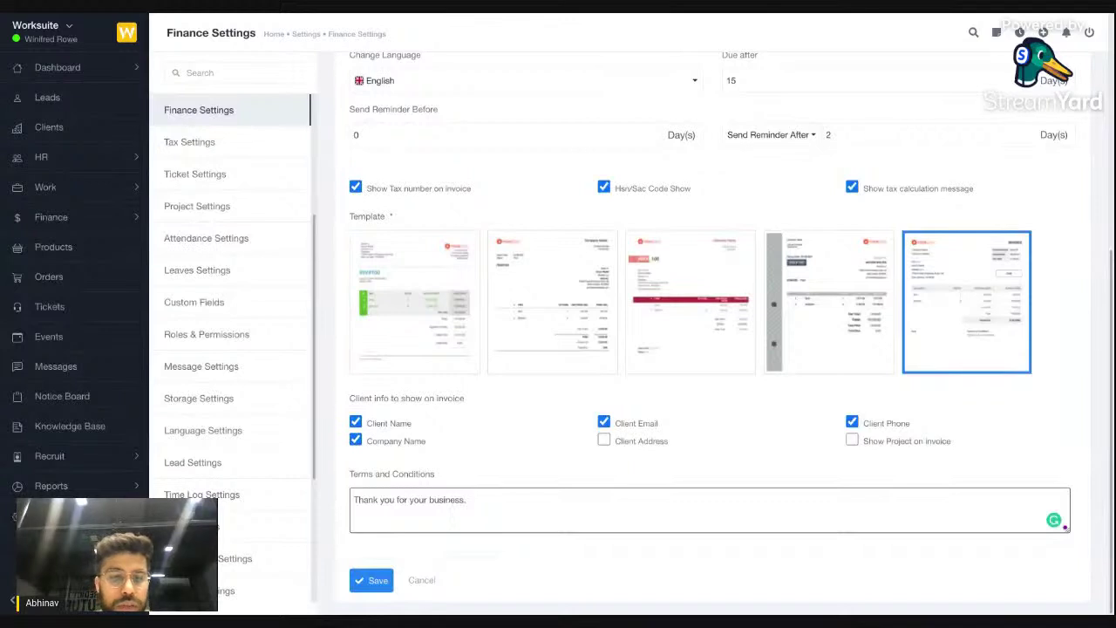
Leave Finance Settings without saving, return to the Finance invoices list and open invoice INV#100
{"action": "left_click", "coordinate": [60, 188]}
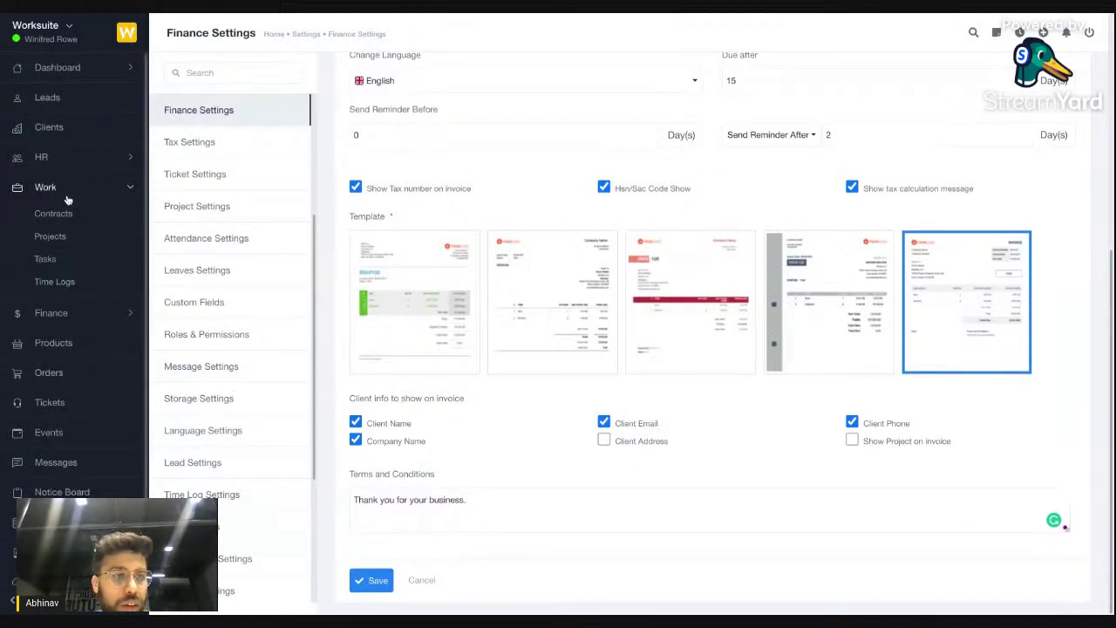
{"action": "scroll", "coordinate": [67, 200], "scroll_direction": "down", "scroll_amount": 1}
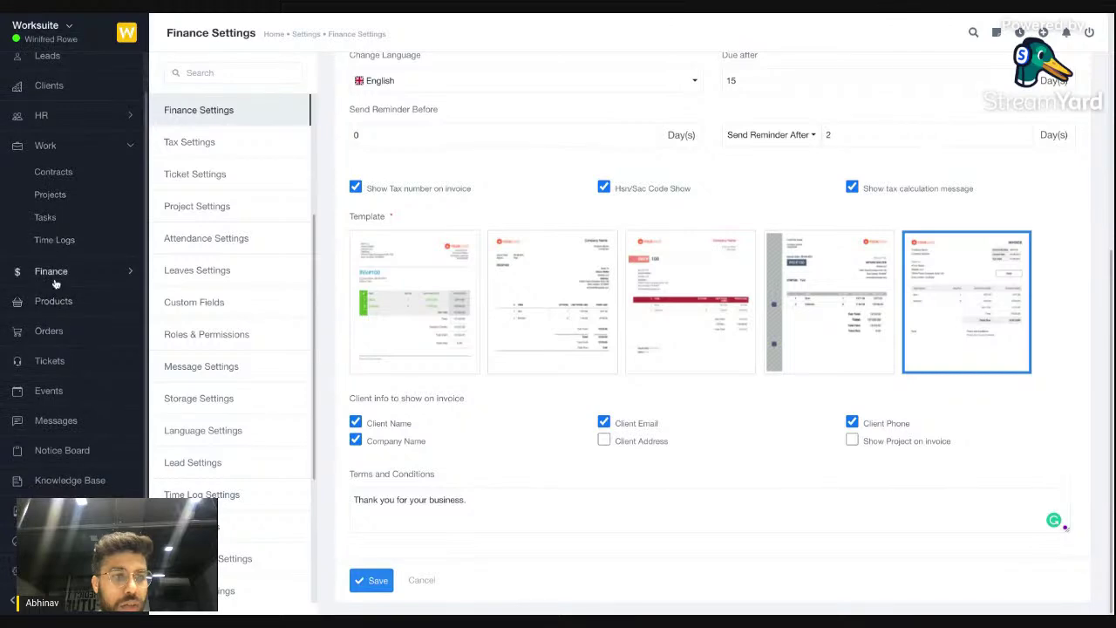
{"action": "left_click", "coordinate": [52, 271]}
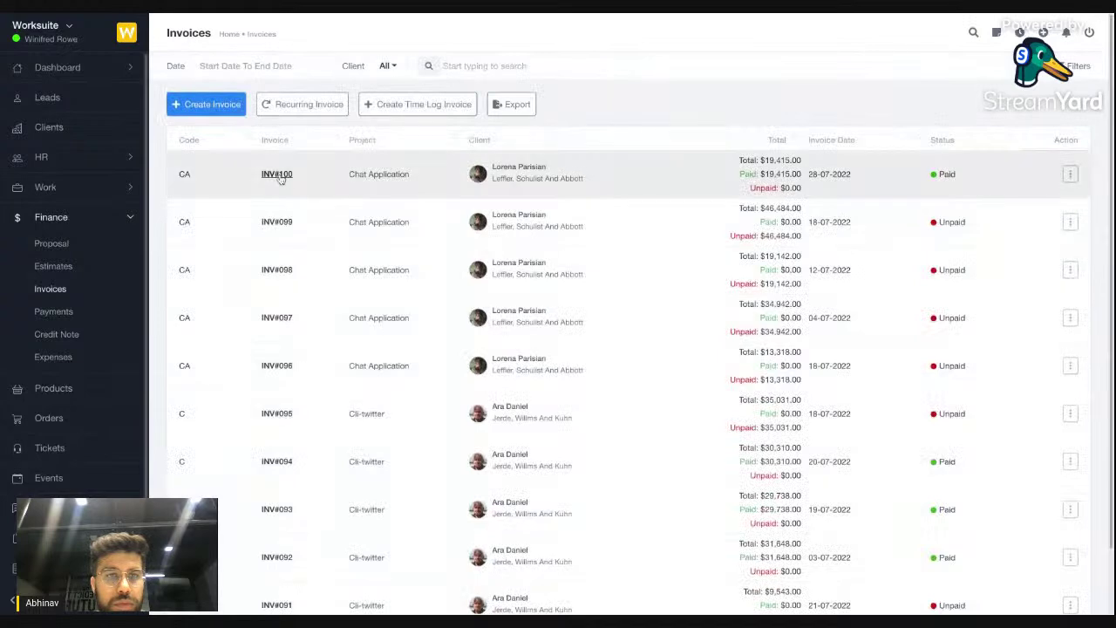
{"action": "left_click", "coordinate": [277, 174]}
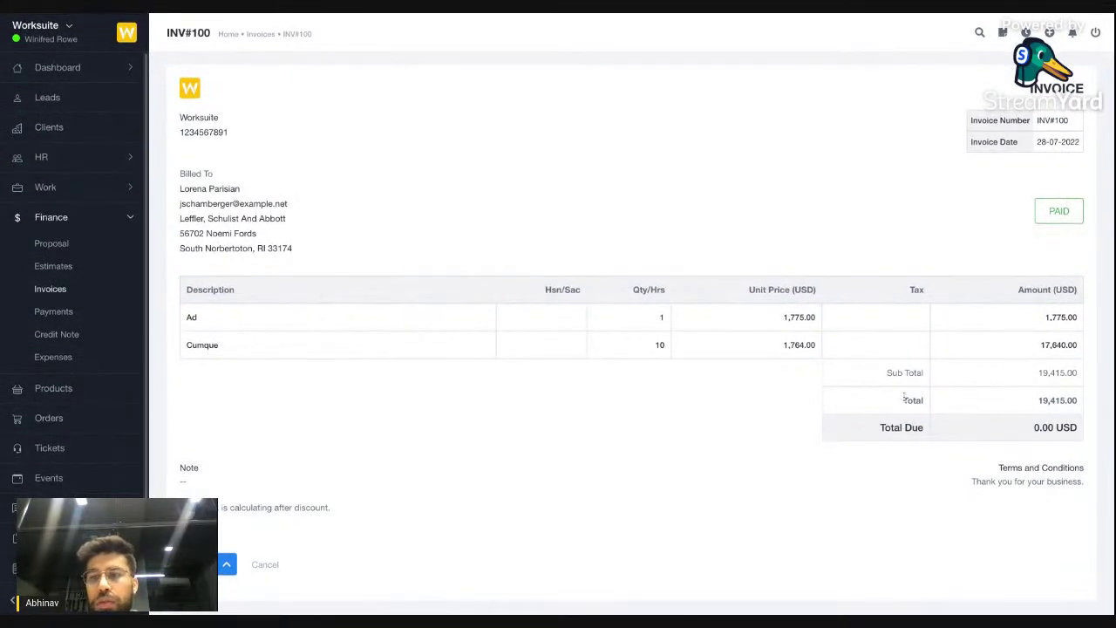
Examine the total, total due and payment status on invoice INV#100
{"action": "left_click_drag", "start_coordinate": [904, 397], "coordinate": [954, 427]}
{"action": "left_click", "coordinate": [955, 427]}
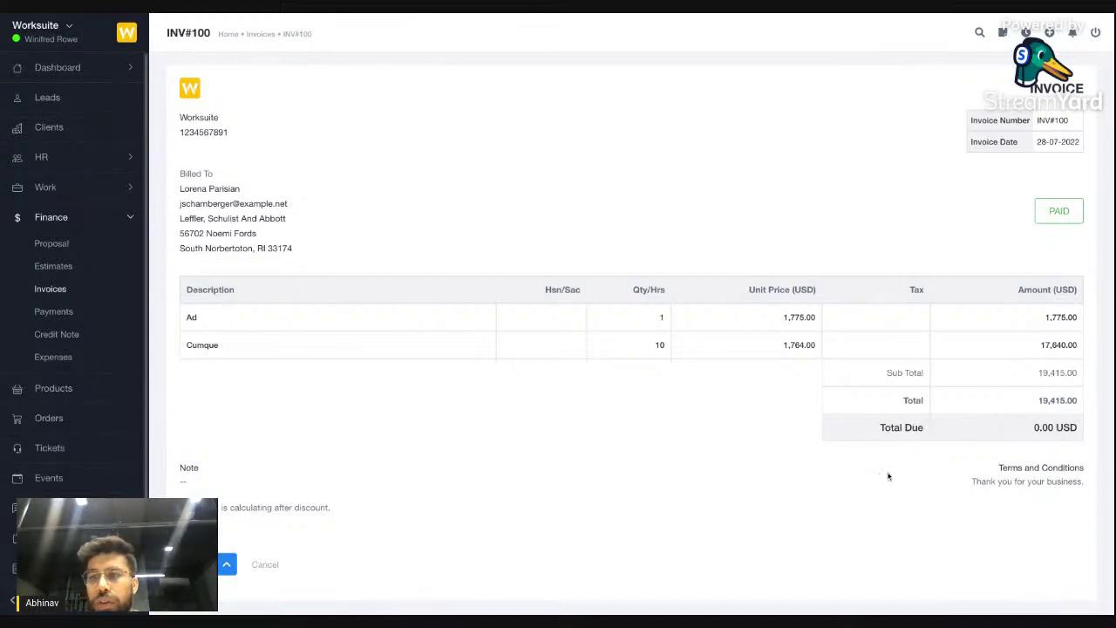
{"action": "double_click", "coordinate": [1059, 211]}
{"action": "left_click", "coordinate": [1074, 220]}
Return to the invoices list and start adding a payment to invoice INV#099
{"action": "left_click", "coordinate": [62, 291]}
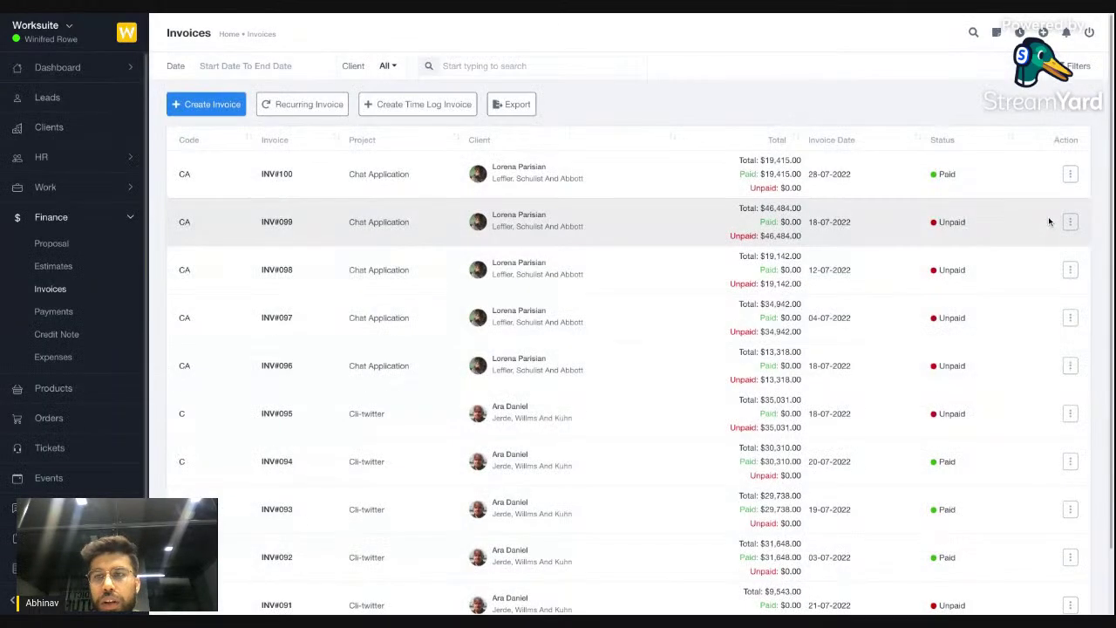
{"action": "scroll", "coordinate": [1008, 249], "scroll_direction": "down", "scroll_amount": 1}
{"action": "left_click", "coordinate": [1070, 179]}
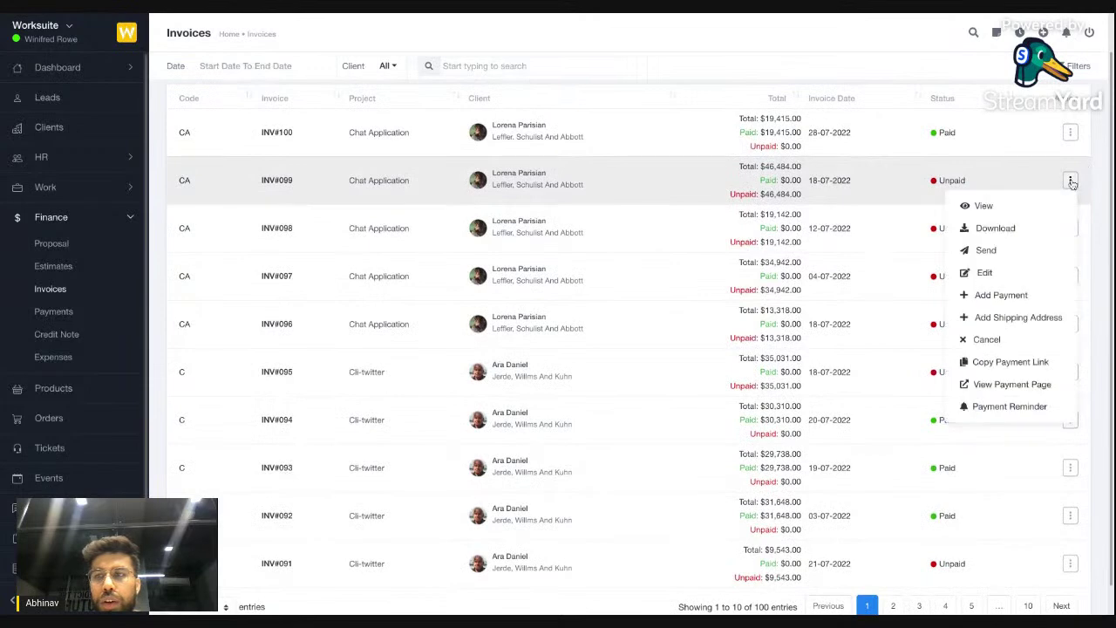
{"action": "left_click", "coordinate": [1000, 295]}
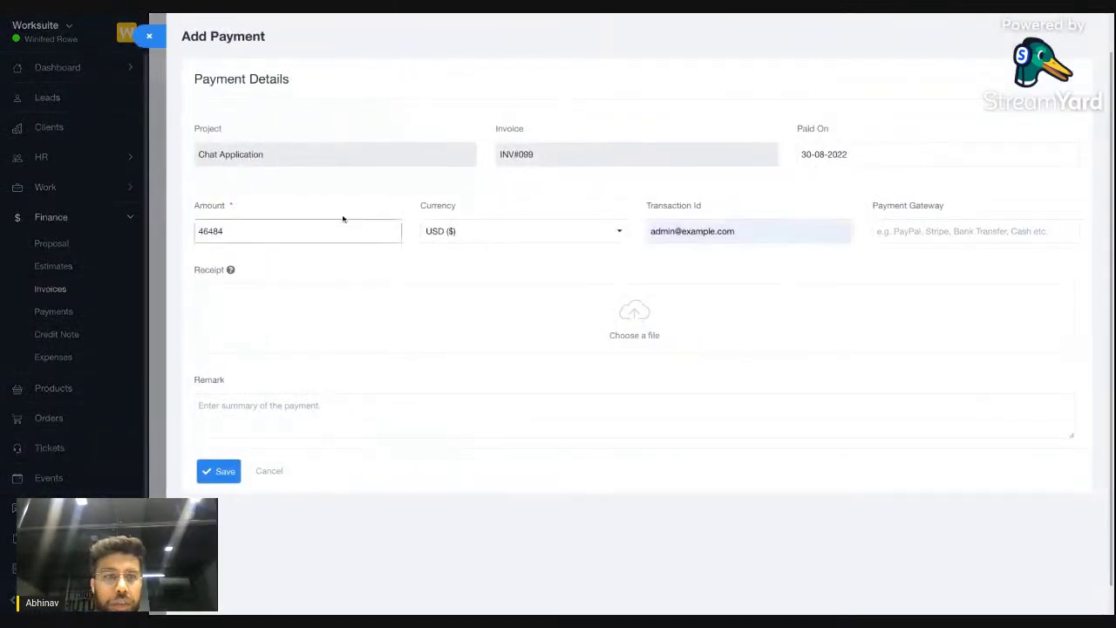
Set the payment amount to 26484 and close the payment form without saving
{"action": "left_click_drag", "start_coordinate": [233, 233], "coordinate": [194, 229]}
{"action": "left_click", "coordinate": [238, 232]}
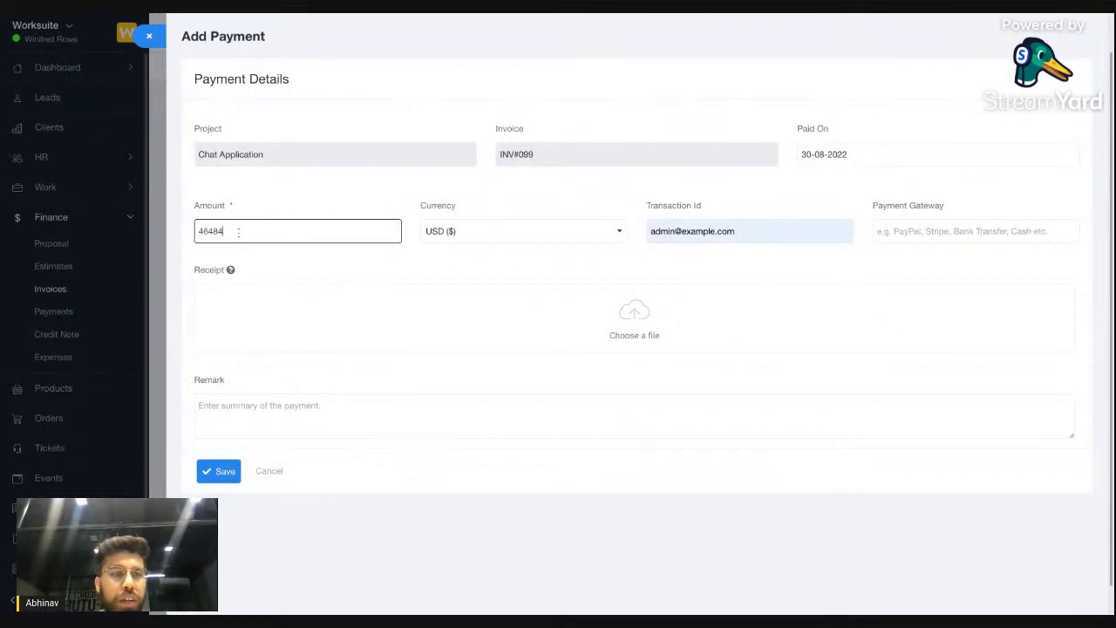
{"action": "left_click", "coordinate": [205, 231]}
{"action": "key", "text": "BackSpace"}
{"action": "type", "text": "2"}
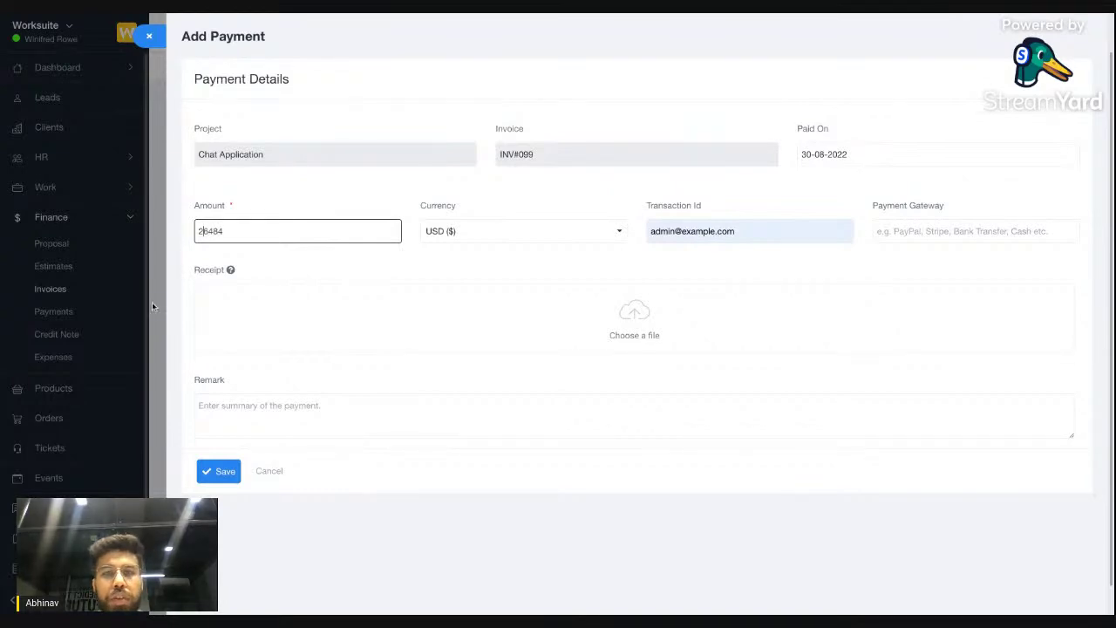
{"action": "left_click", "coordinate": [111, 299]}
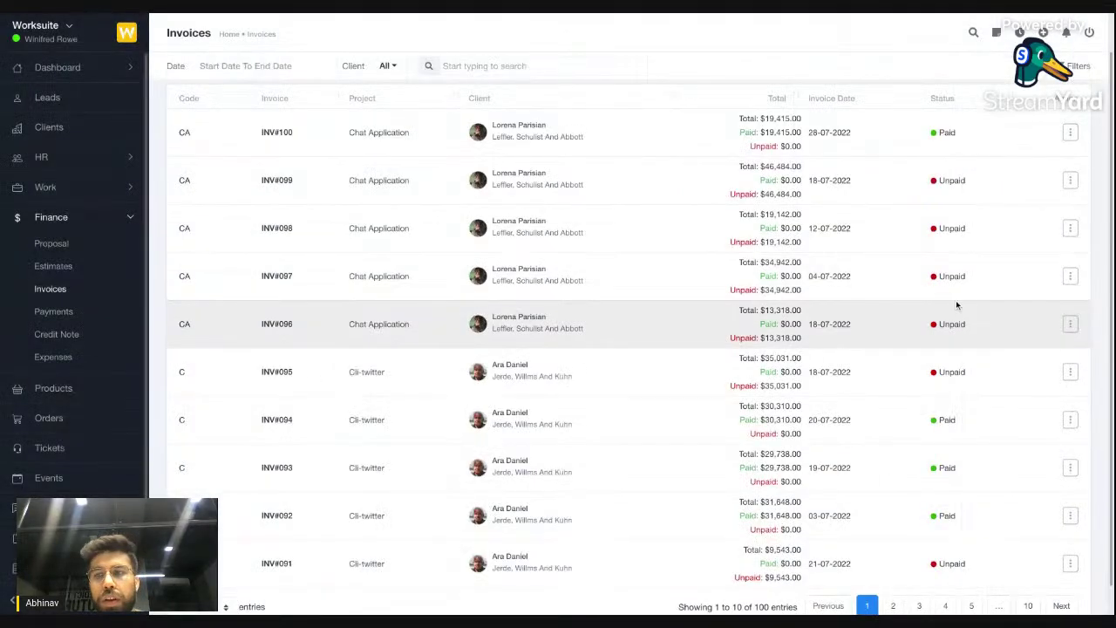
{"action": "scroll", "coordinate": [861, 363], "scroll_direction": "up", "scroll_amount": 1}
{"action": "scroll", "coordinate": [863, 365], "scroll_direction": "down", "scroll_amount": 1}
{"action": "scroll", "coordinate": [863, 364], "scroll_direction": "down", "scroll_amount": 1}
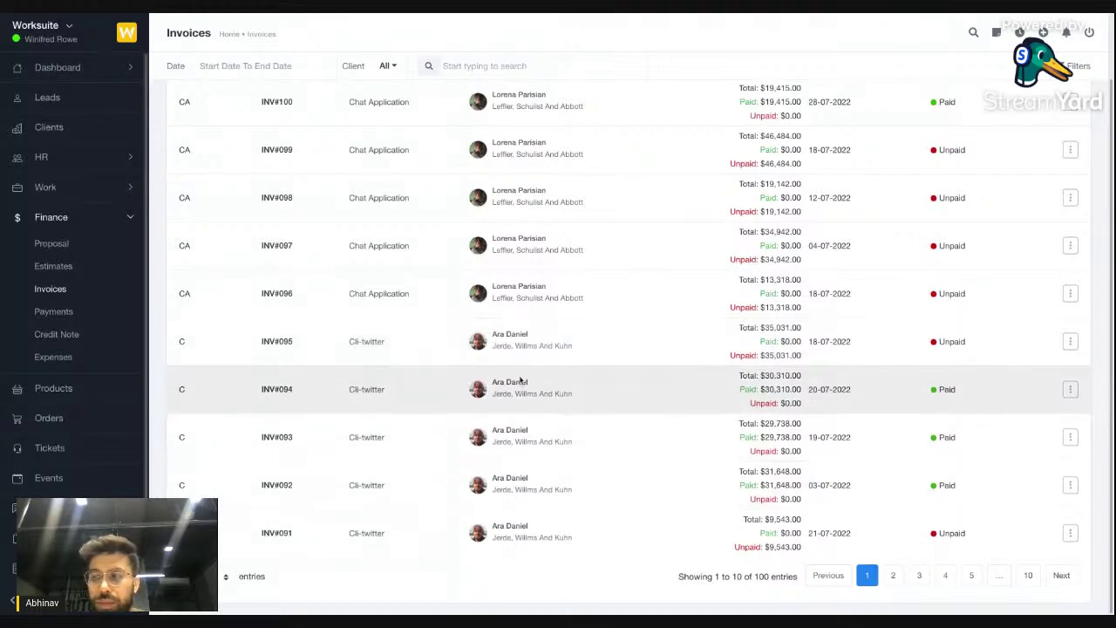
{"action": "scroll", "coordinate": [521, 380], "scroll_direction": "up", "scroll_amount": 2}
{"action": "scroll", "coordinate": [518, 381], "scroll_direction": "down", "scroll_amount": 2}
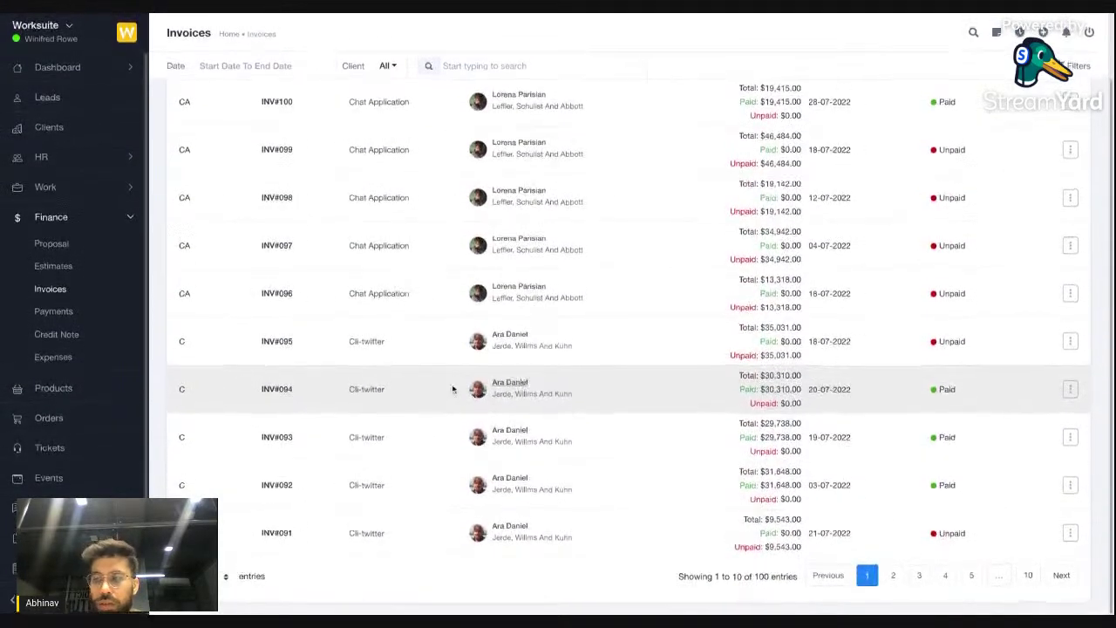
Open the Finance payments list, view the blank form for adding a payment, and close it without saving
{"action": "left_click", "coordinate": [54, 312]}
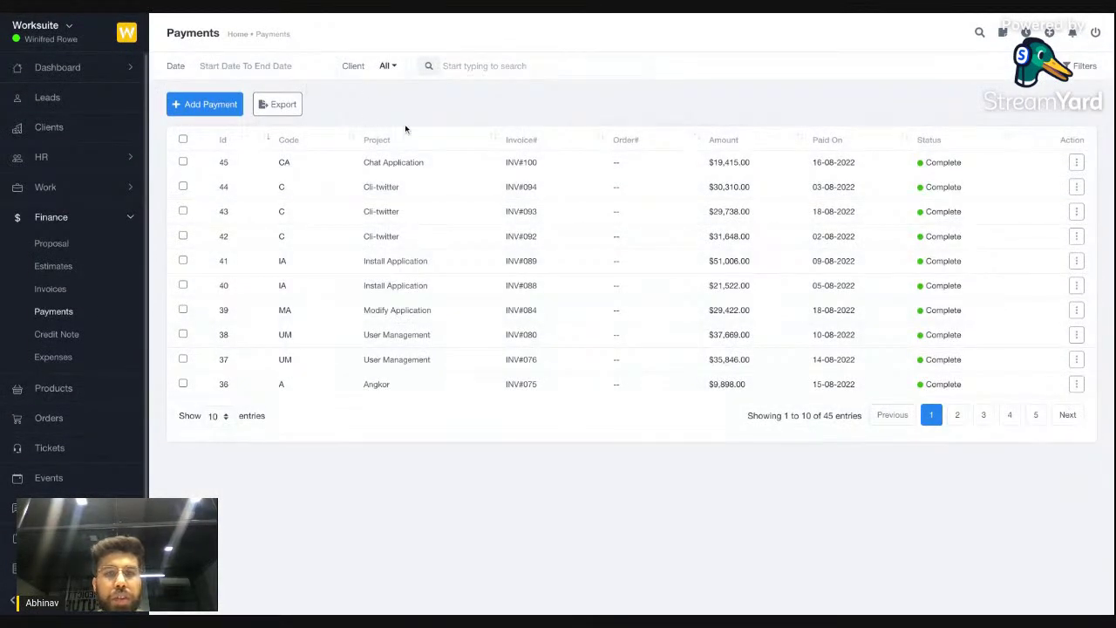
{"action": "left_click", "coordinate": [211, 108]}
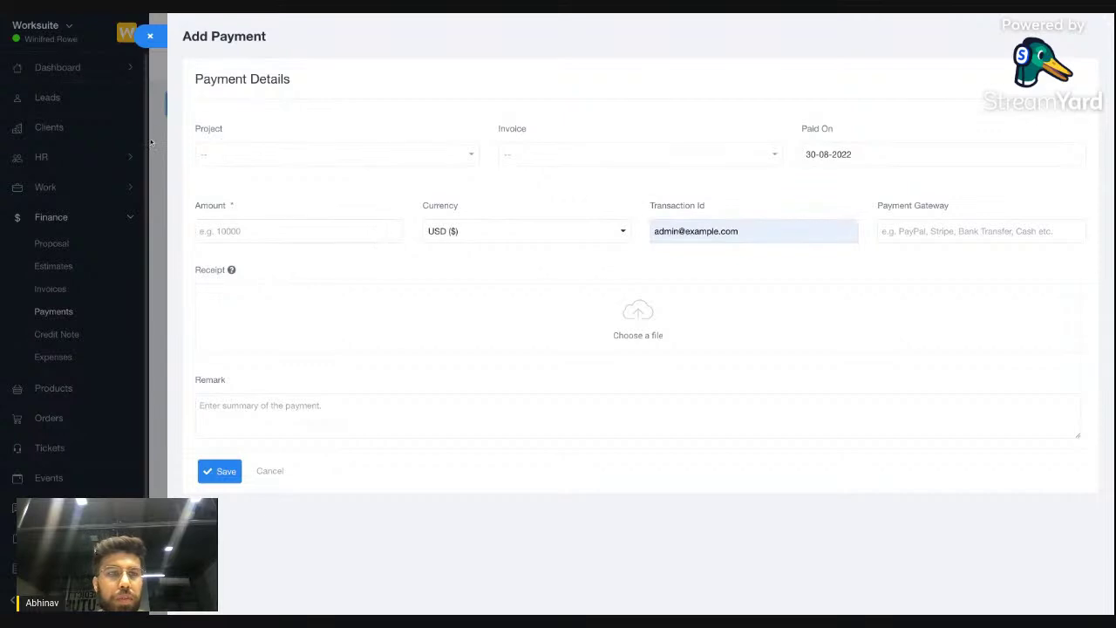
{"action": "left_click", "coordinate": [129, 231]}
{"action": "left_click", "coordinate": [196, 104]}
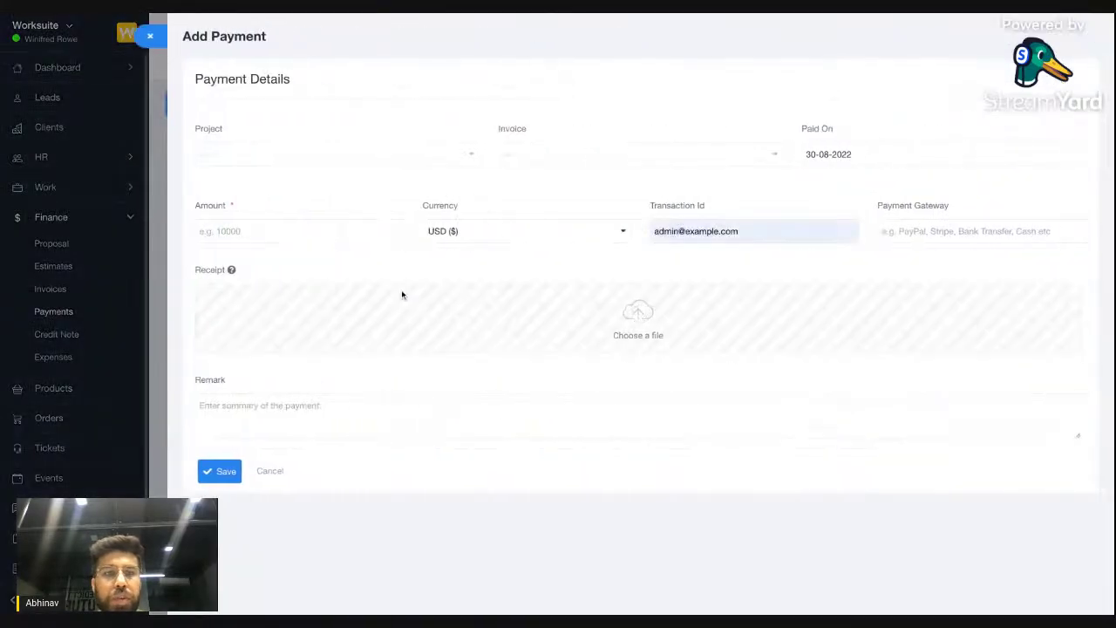
{"action": "left_click", "coordinate": [120, 287]}
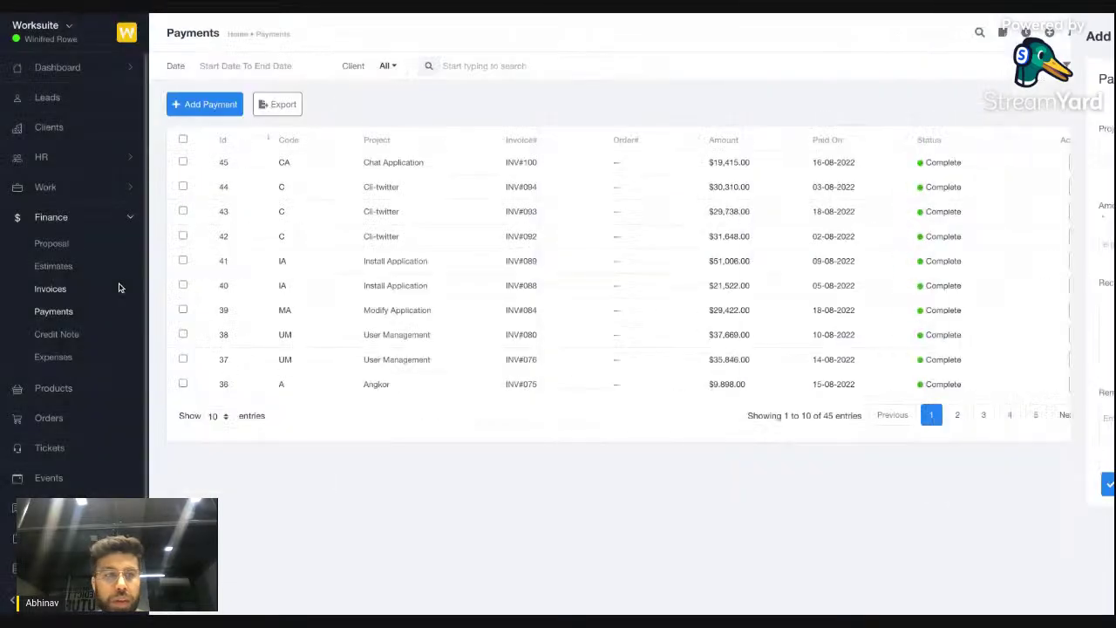
Return to the invoices list, then create and save a credit note for invoice INV#100 with its prefilled items
{"action": "left_click", "coordinate": [63, 288]}
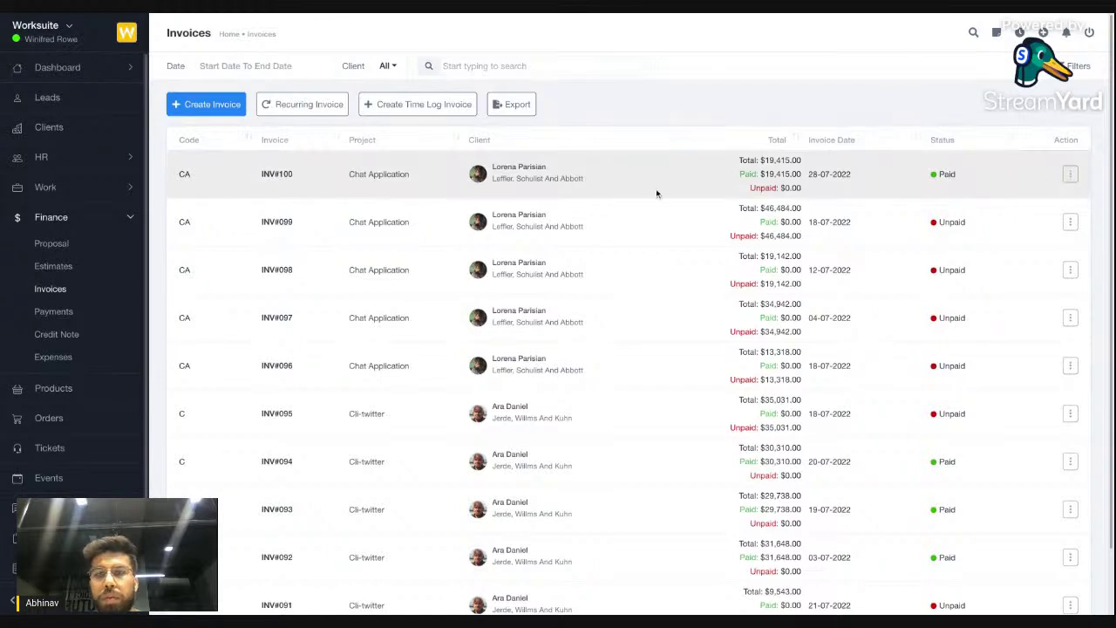
{"action": "left_click", "coordinate": [1070, 174]}
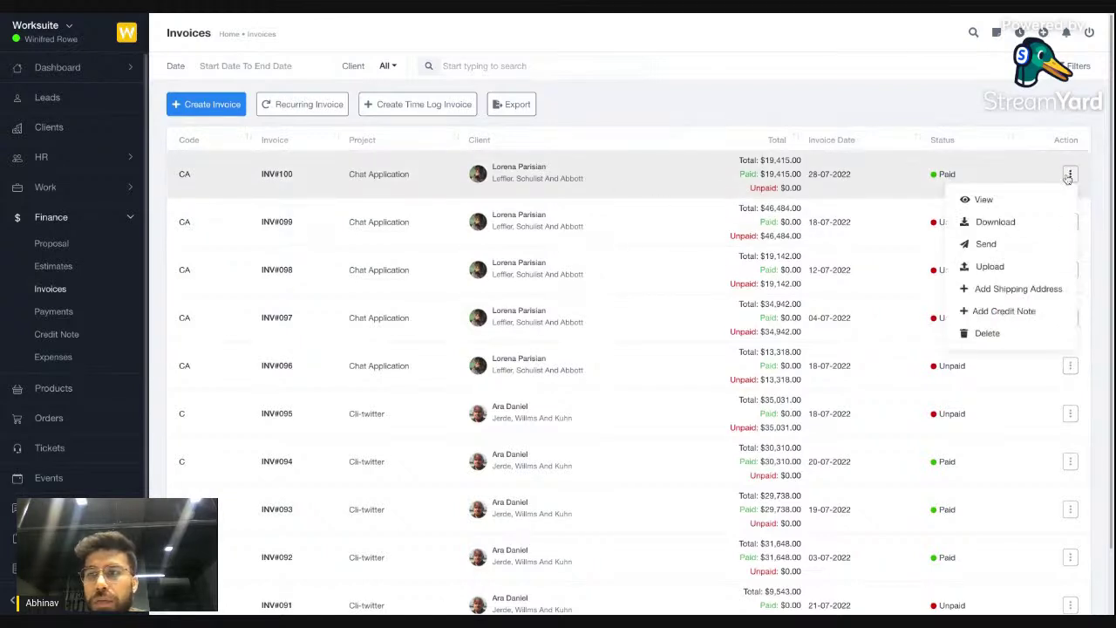
{"action": "left_click", "coordinate": [986, 118]}
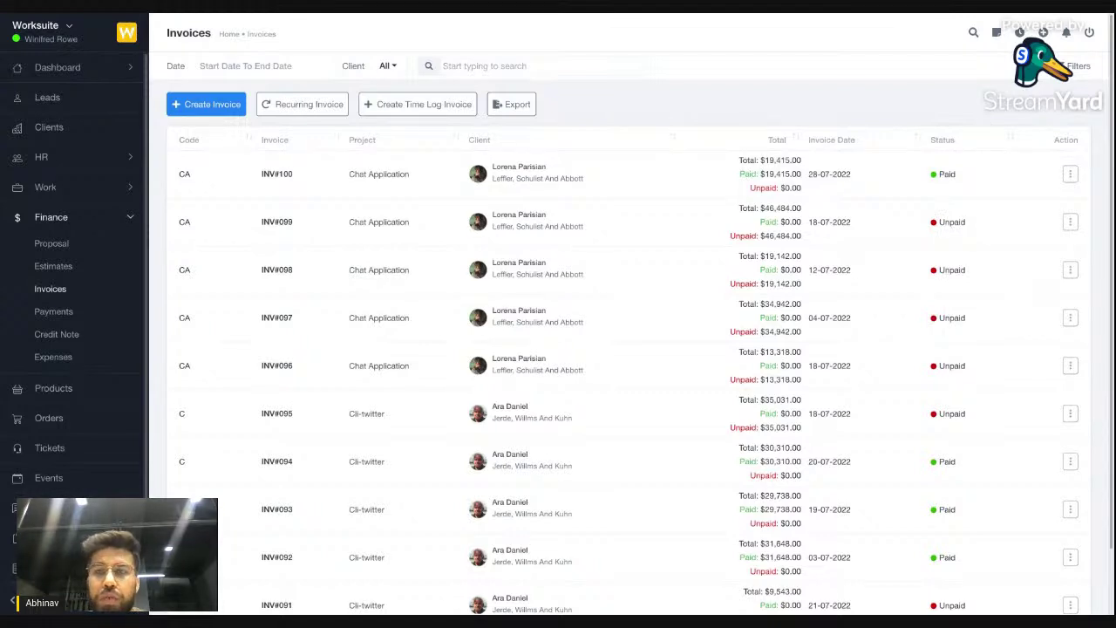
{"action": "left_click", "coordinate": [1069, 176]}
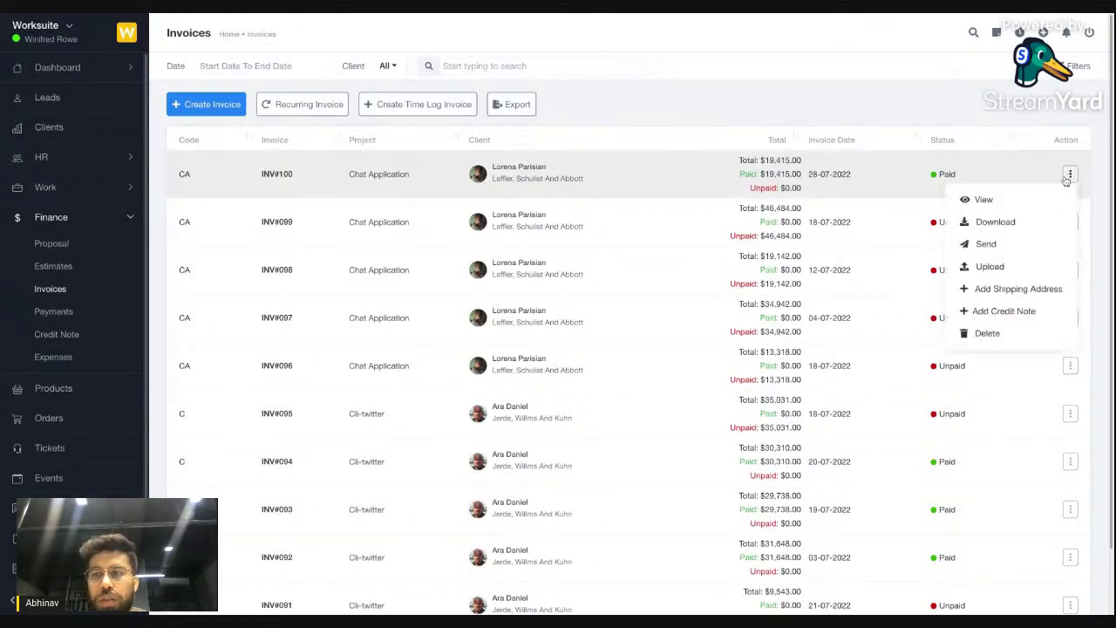
{"action": "left_click", "coordinate": [990, 312]}
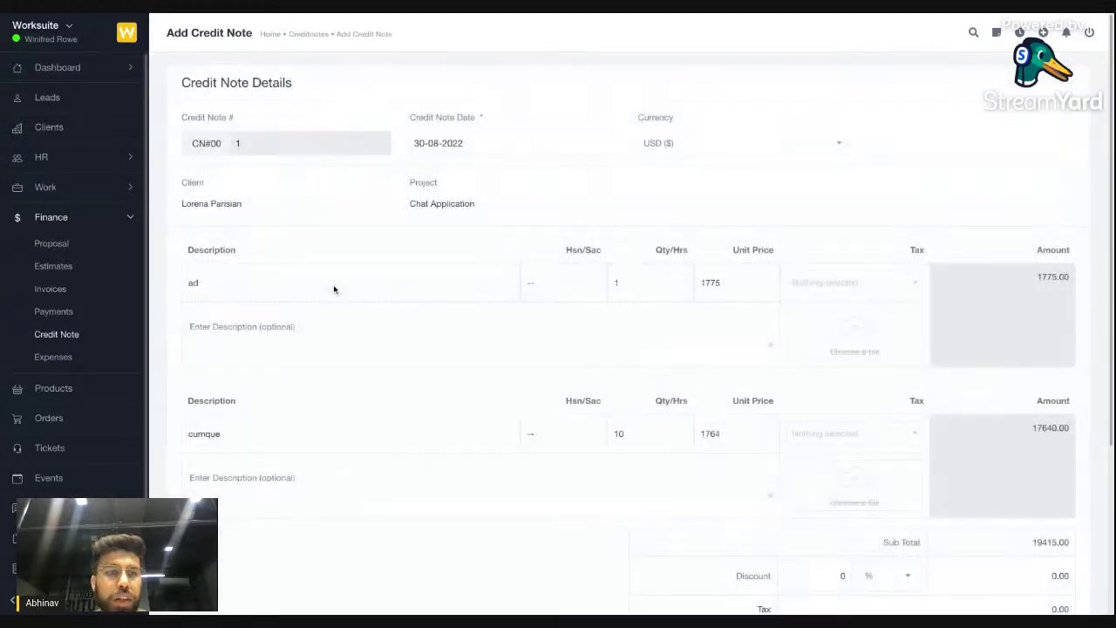
{"action": "scroll", "coordinate": [334, 289], "scroll_direction": "down", "scroll_amount": 3}
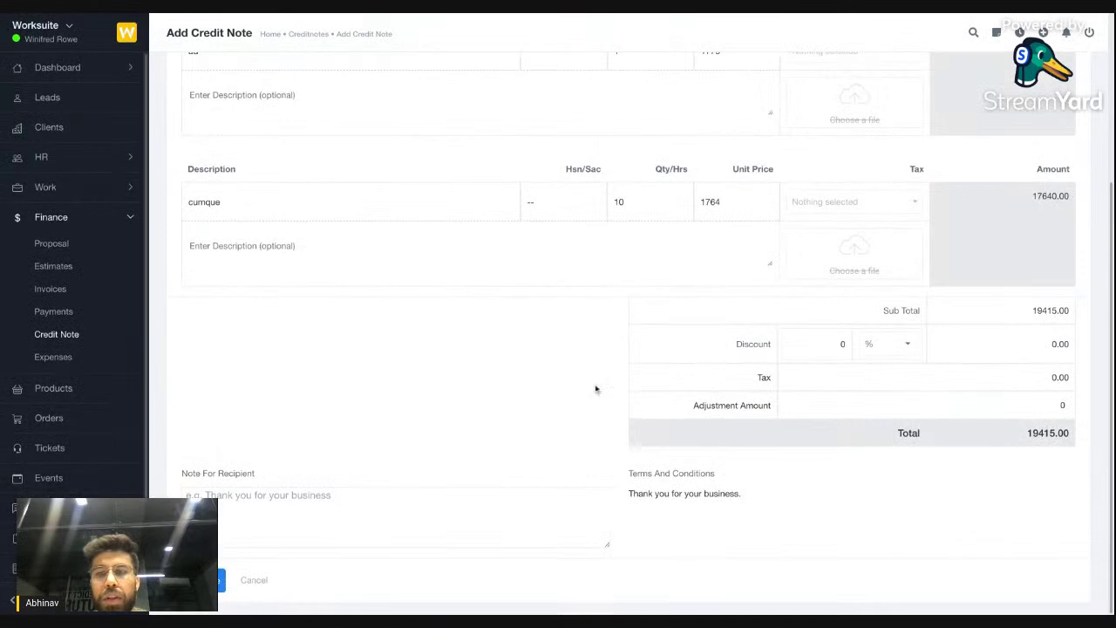
{"action": "left_click", "coordinate": [219, 580]}
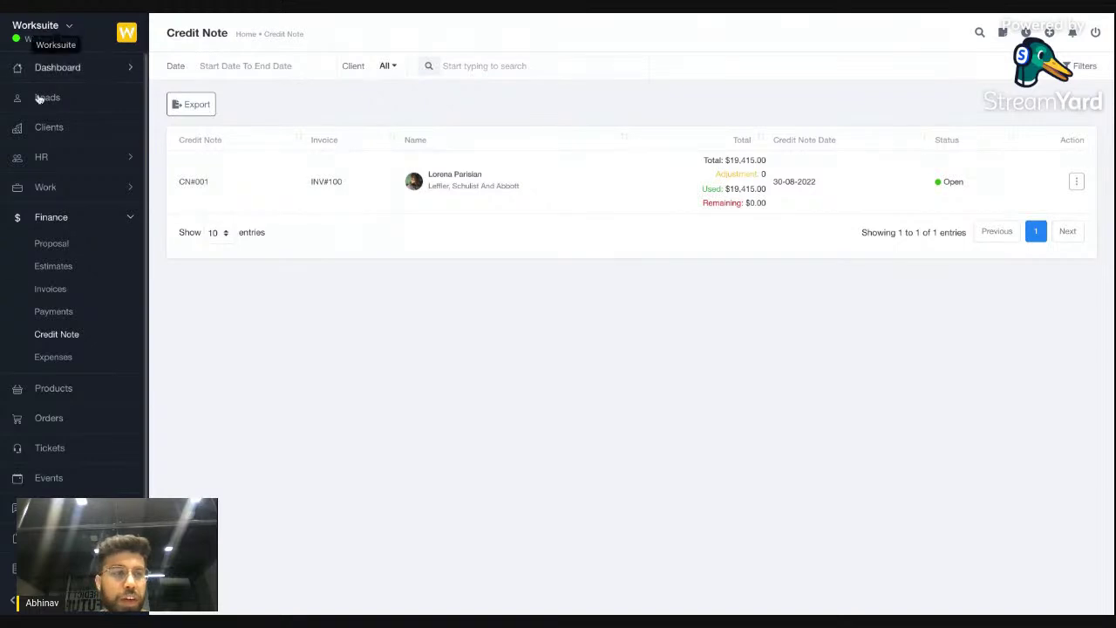
Open the Finance expenses list and start a new expense with an employee selected
{"action": "left_click", "coordinate": [65, 359]}
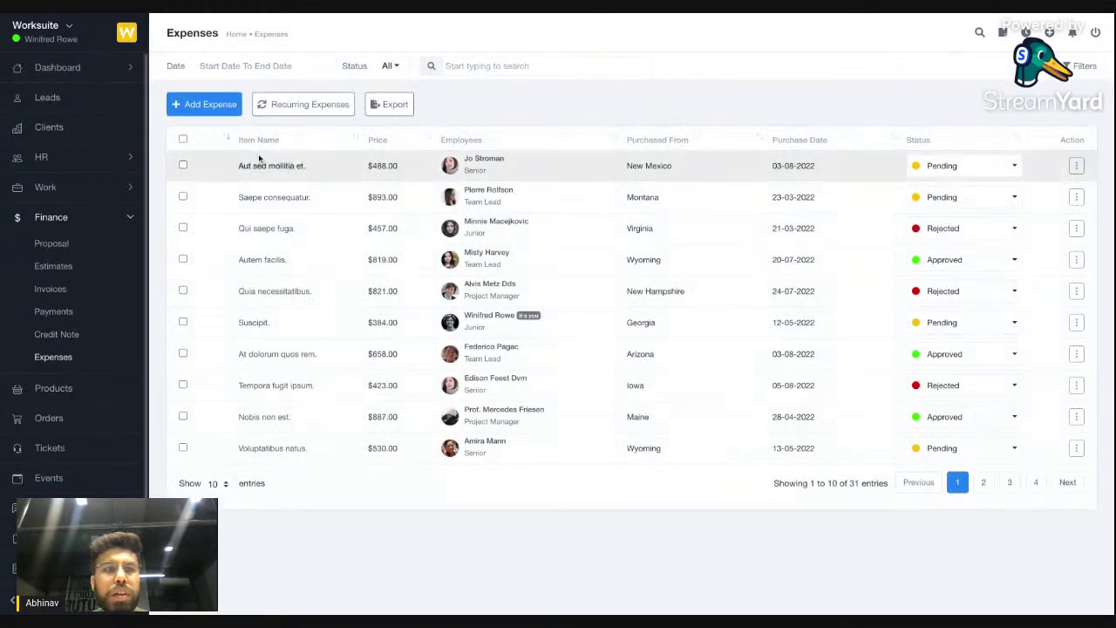
{"action": "left_click", "coordinate": [208, 111]}
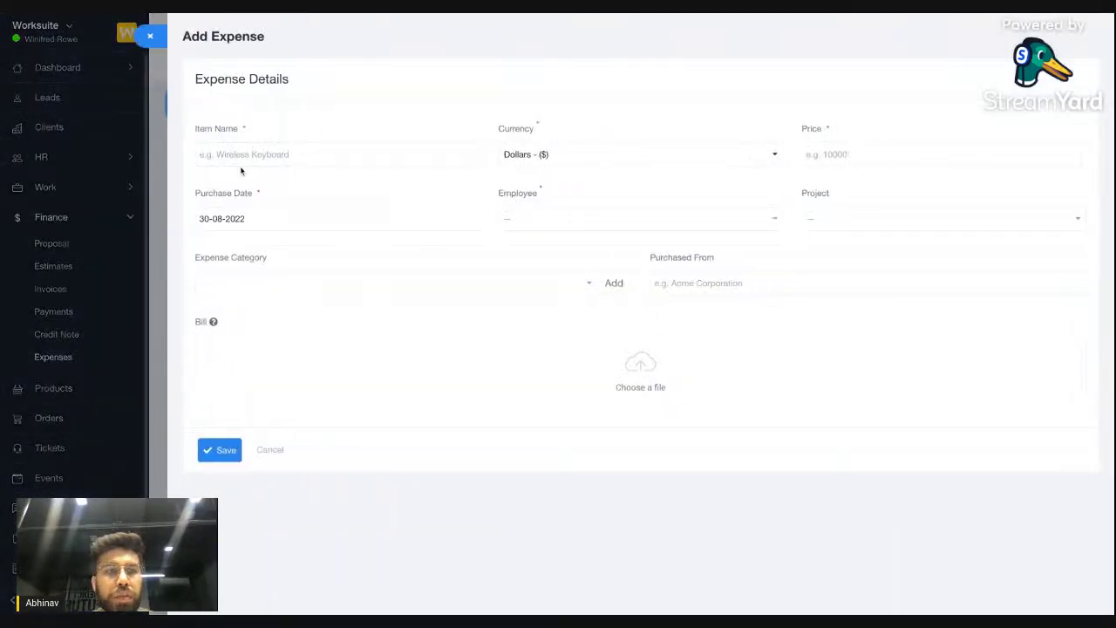
{"action": "left_click", "coordinate": [296, 157]}
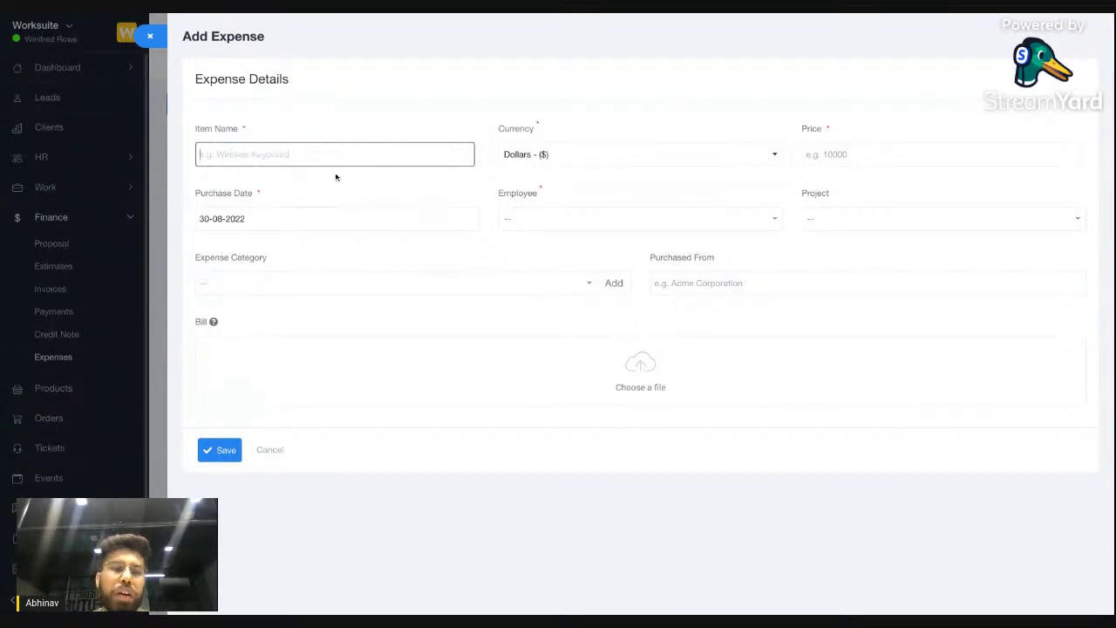
{"action": "left_click", "coordinate": [567, 219]}
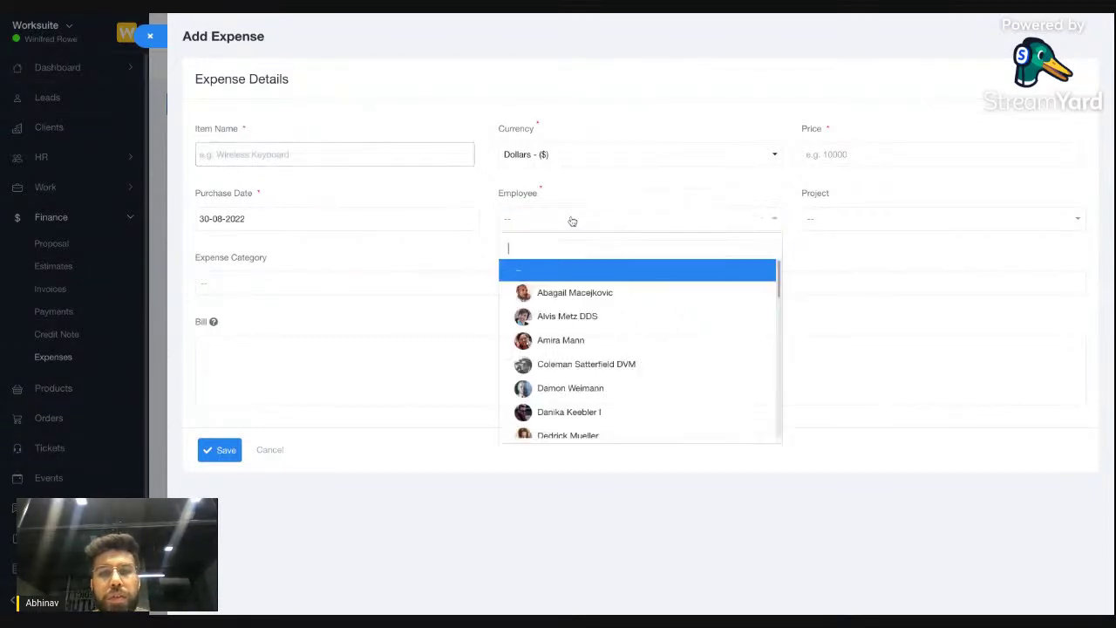
{"action": "left_click", "coordinate": [571, 316]}
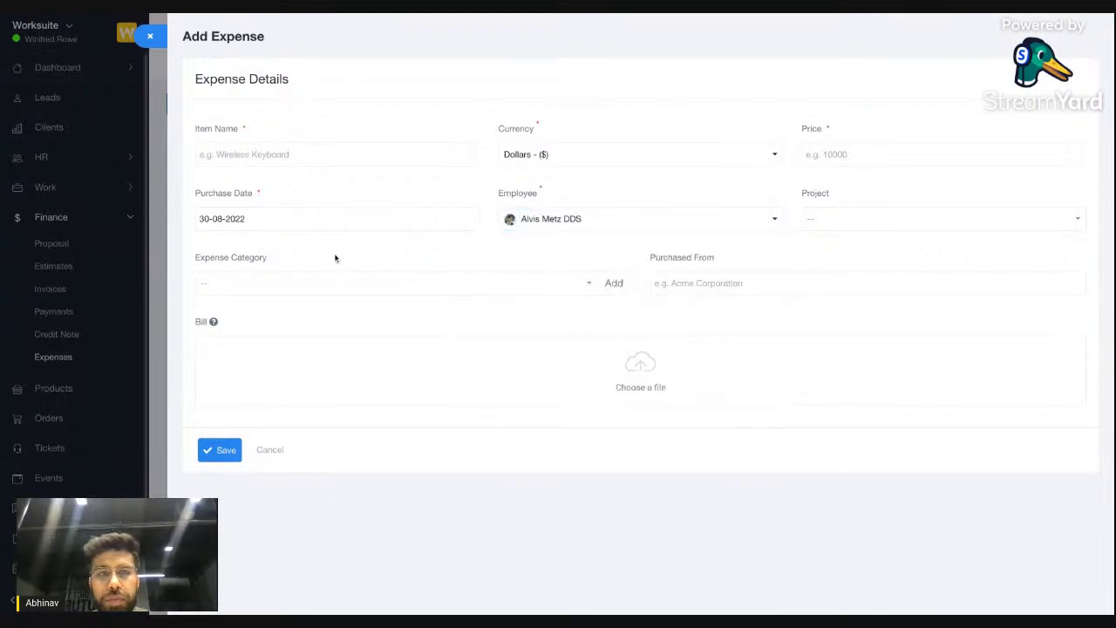
Check the available expense categories and close the new expense form without saving
{"action": "left_click", "coordinate": [274, 284]}
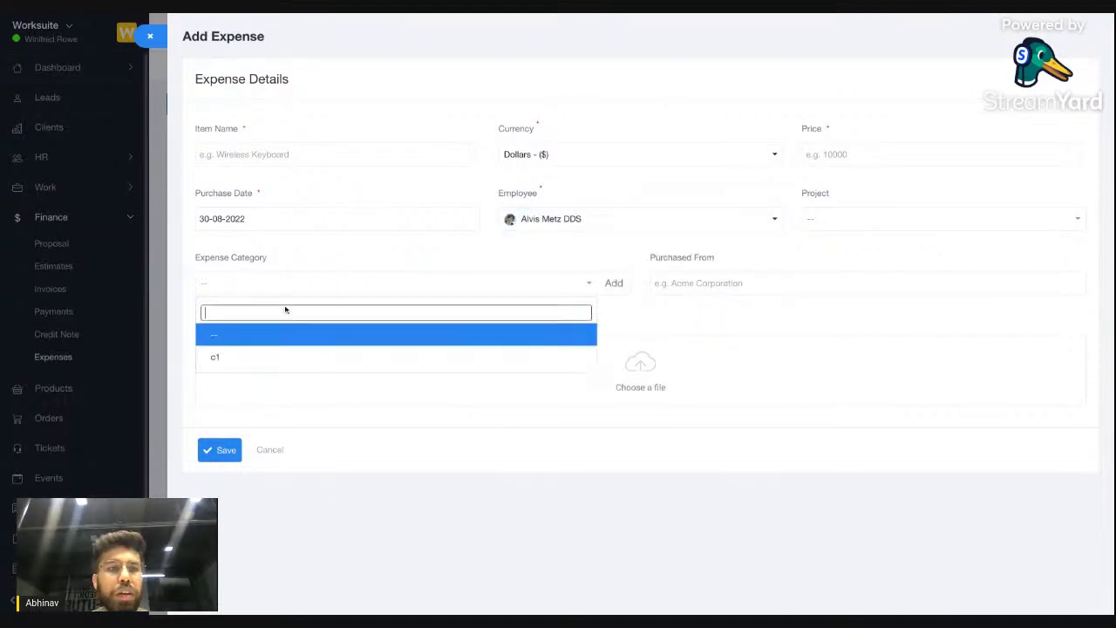
{"action": "left_click", "coordinate": [387, 264]}
{"action": "left_click", "coordinate": [362, 283]}
{"action": "left_click", "coordinate": [377, 246]}
{"action": "left_click", "coordinate": [142, 259]}
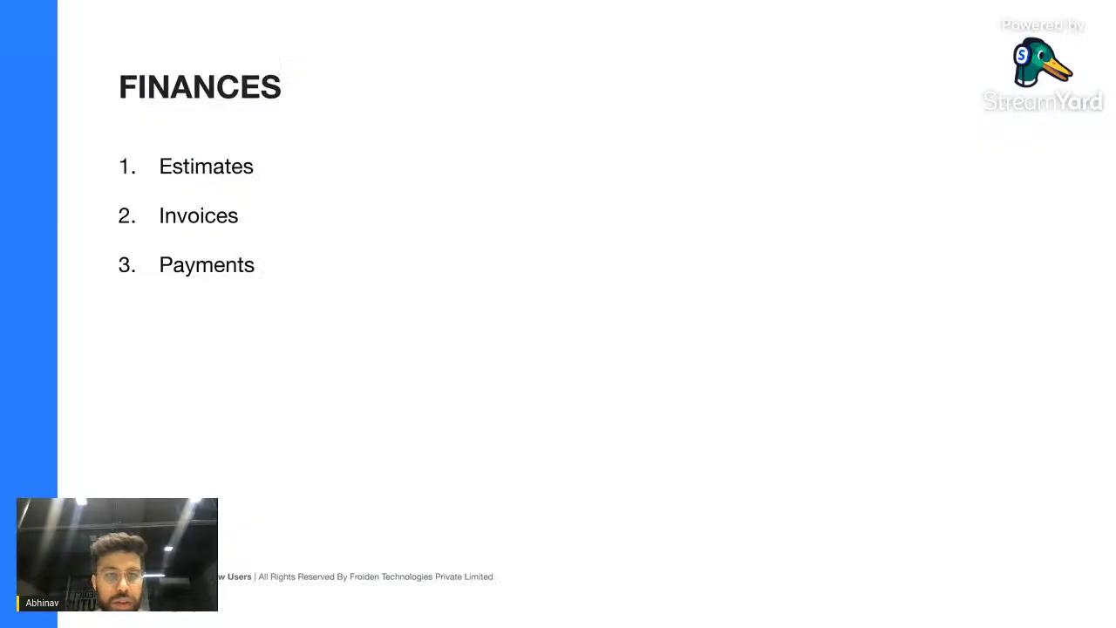
{"action": "key", "text": "Right"}
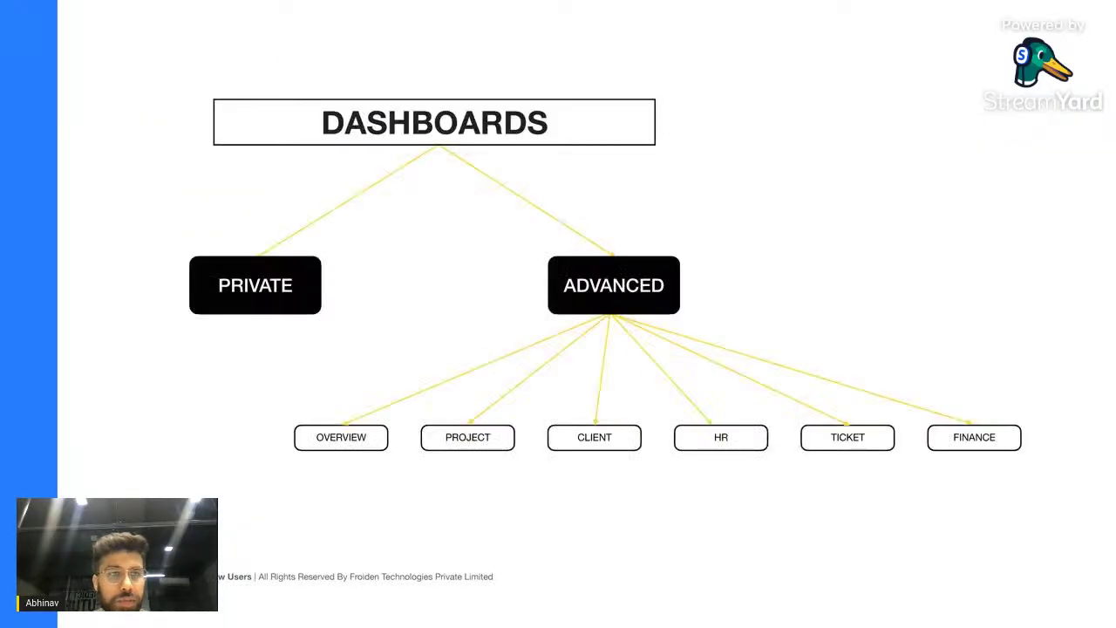